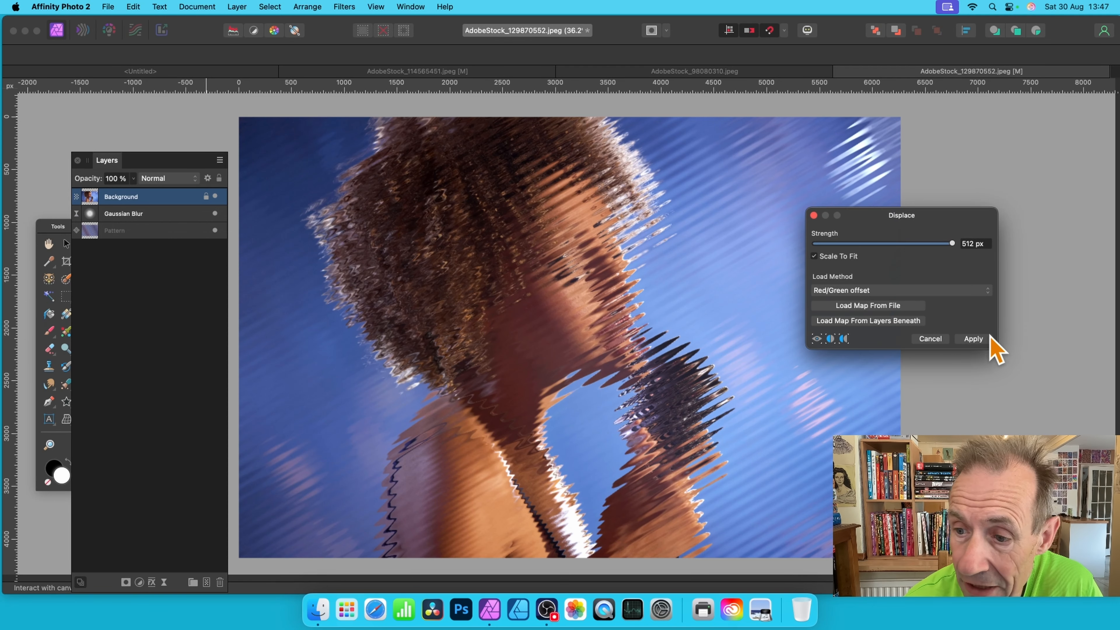
Step: Cancel the Displace filter and hide the Background and Gaussian Blur layers to examine the pattern layer underneath
click(930, 338)
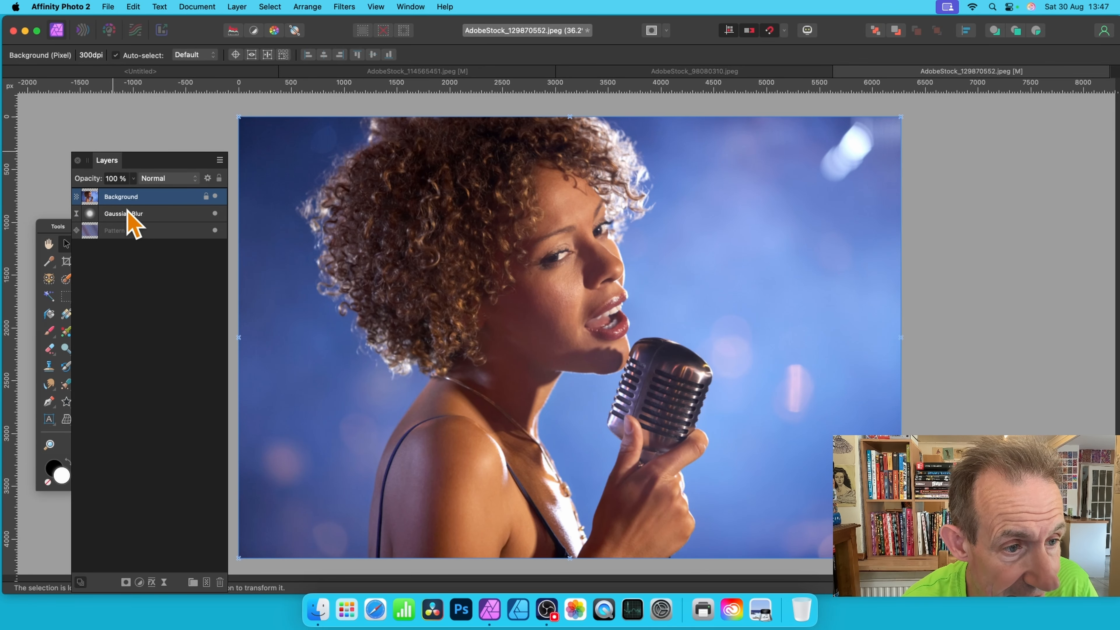
click(215, 196)
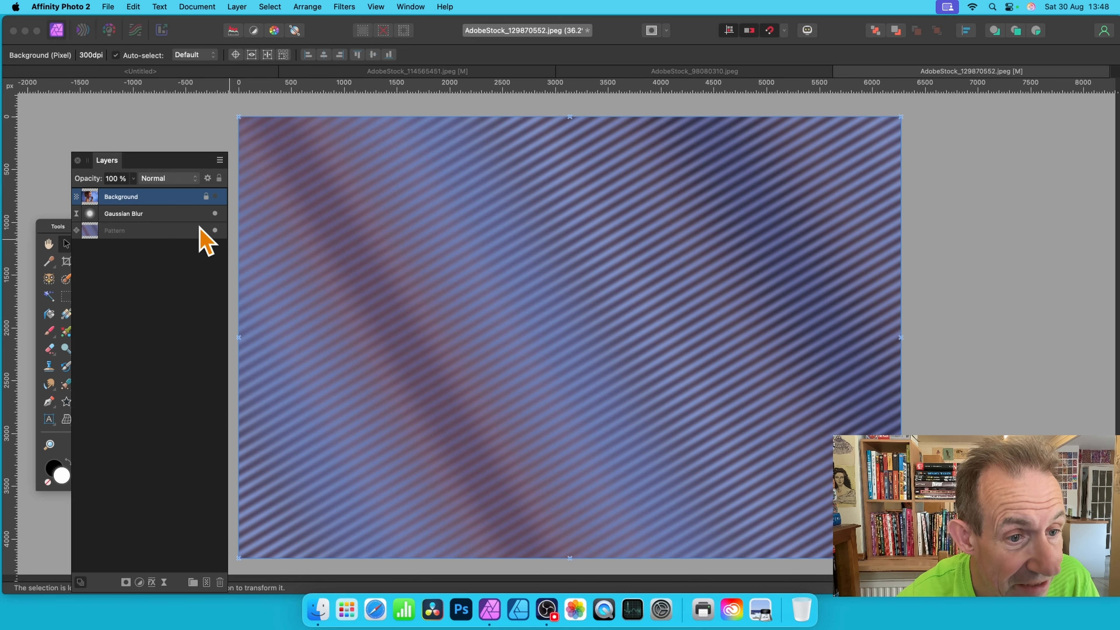
click(215, 214)
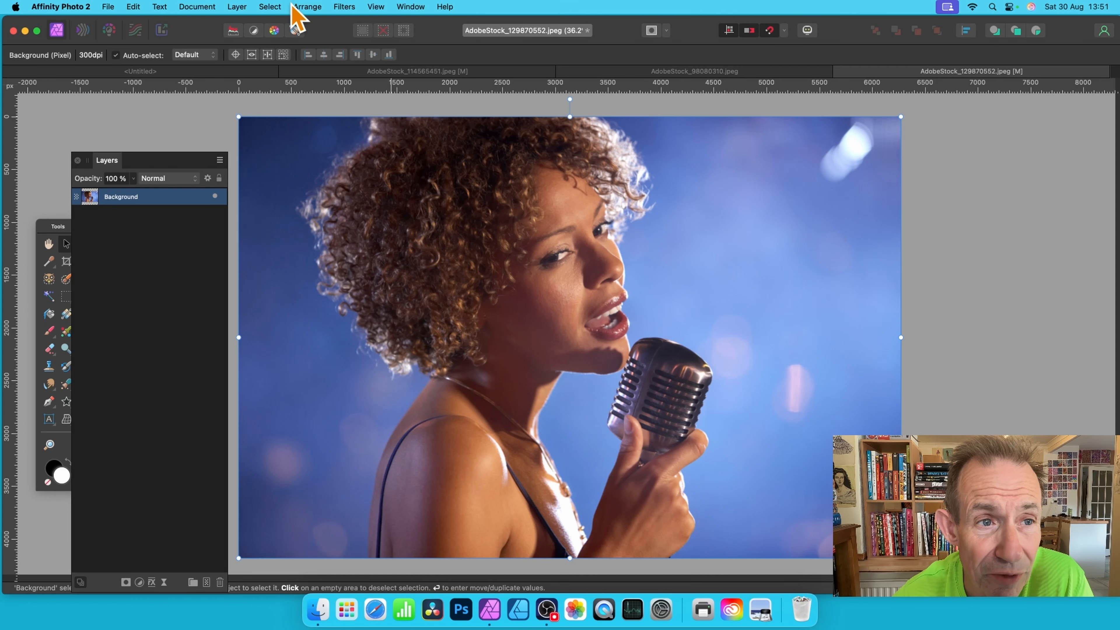
Step: Create a pattern layer from the photo and shrink its tile proportionally to about 3157 dpi so it repeats across the canvas
click(237, 7)
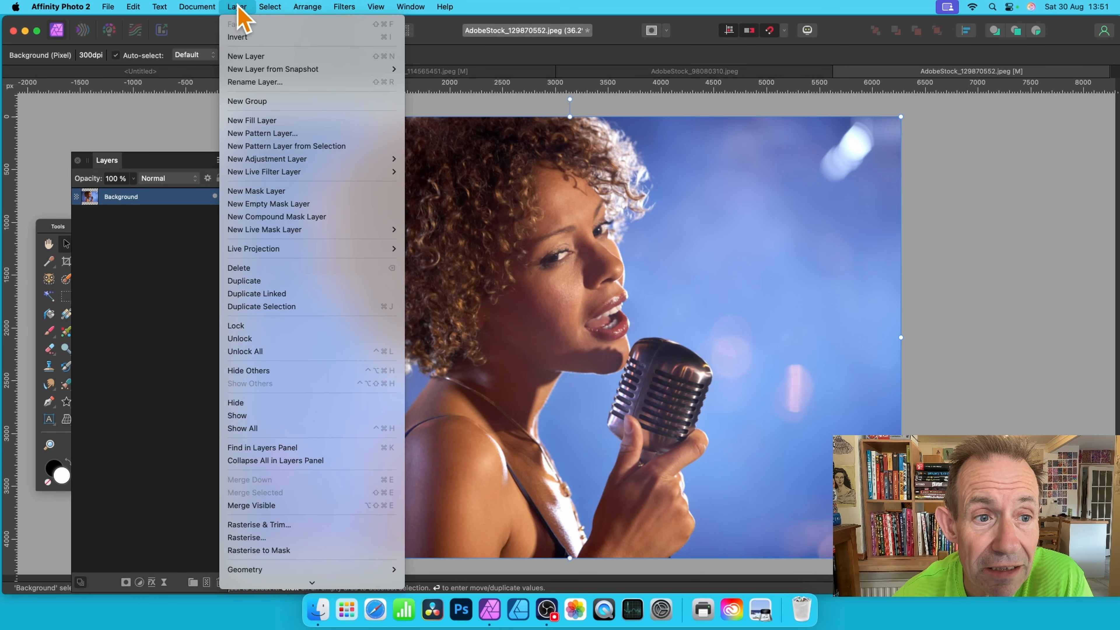
click(279, 150)
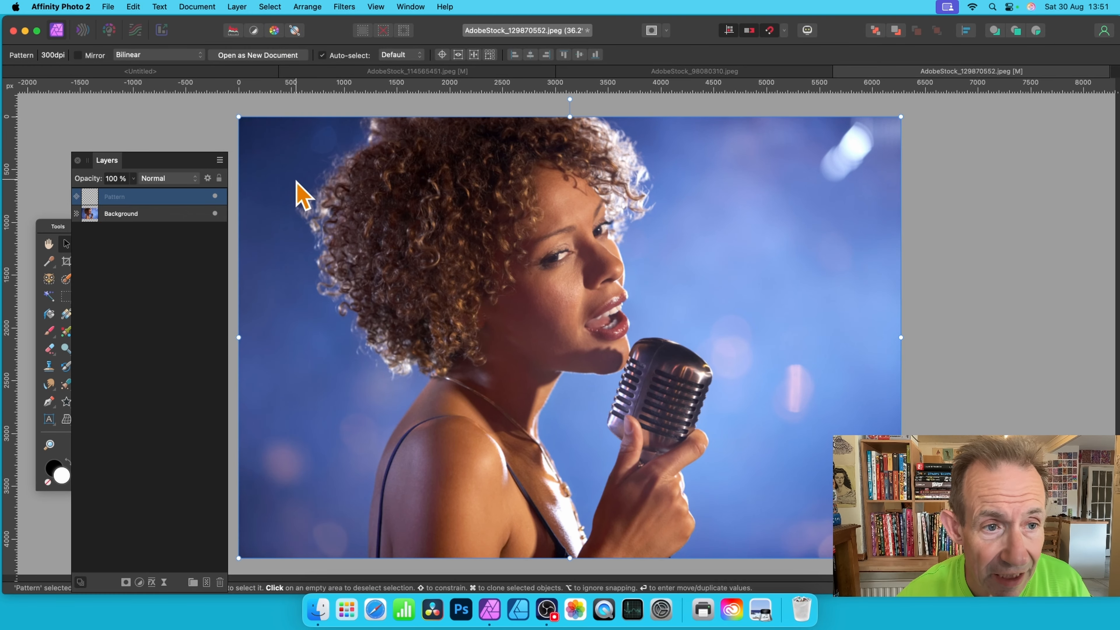
drag(244, 119, 779, 425)
drag(848, 518, 467, 269)
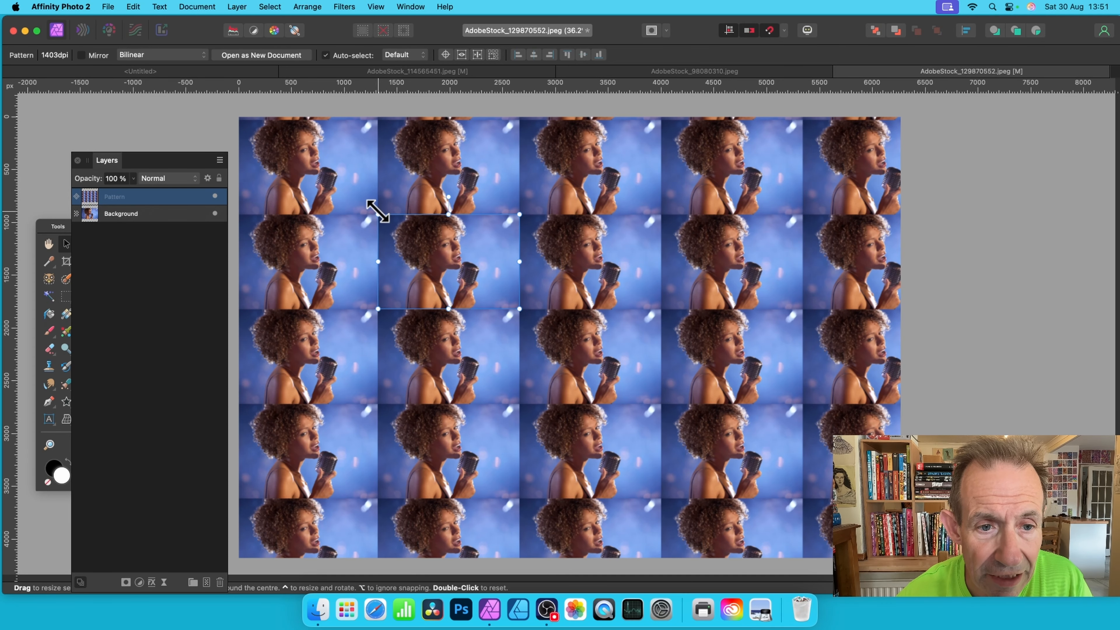
drag(378, 215, 457, 267)
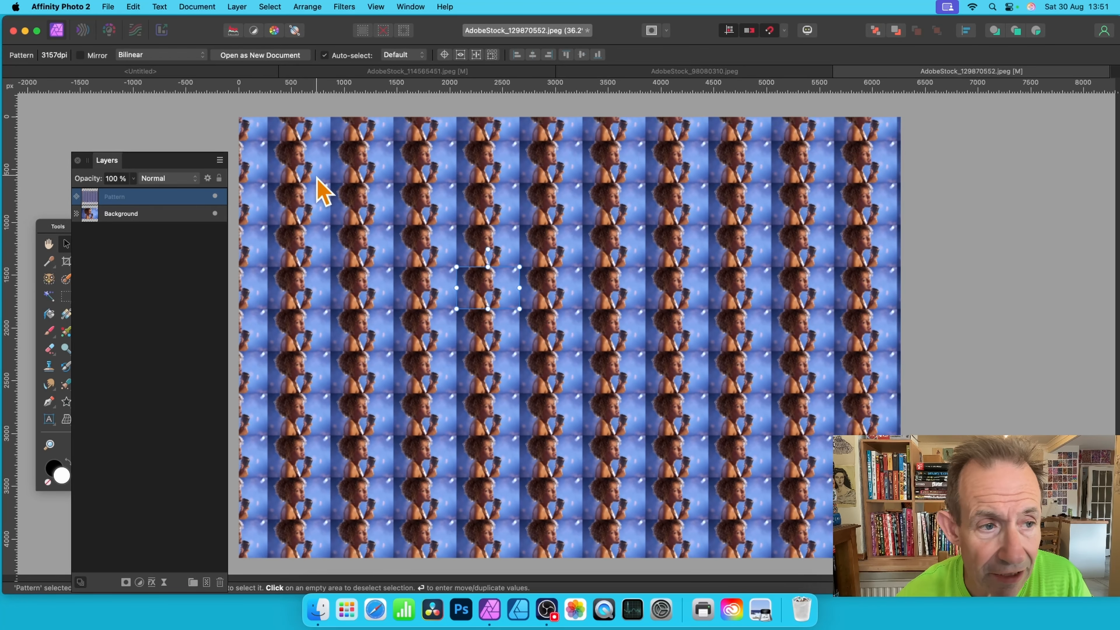
Step: Move the Background layer above the Pattern layer and hide it
click(138, 215)
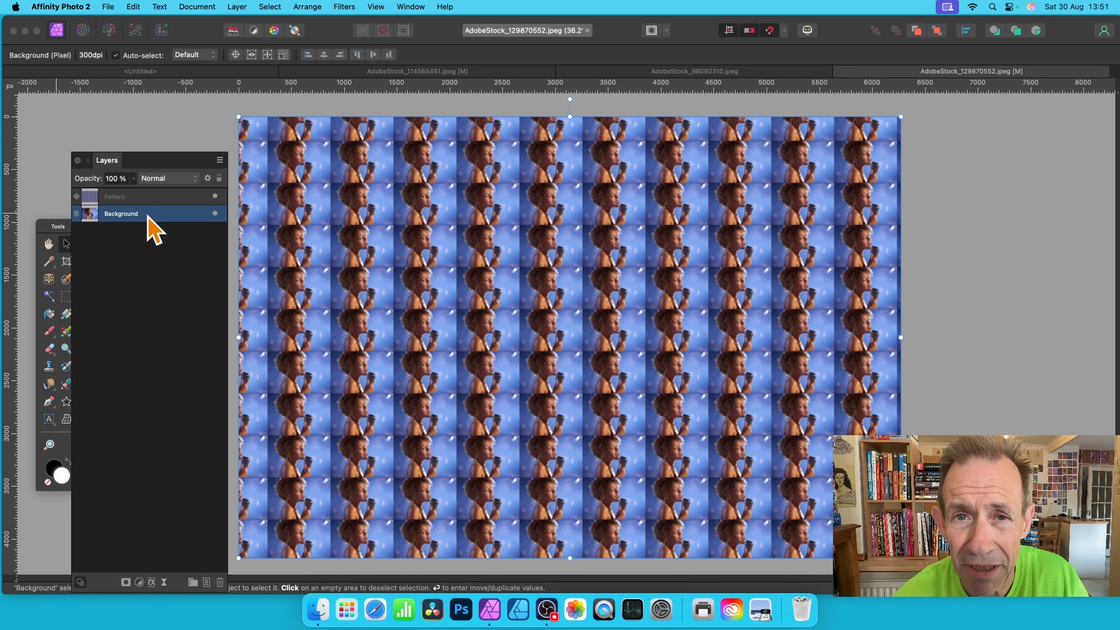
drag(148, 216, 150, 194)
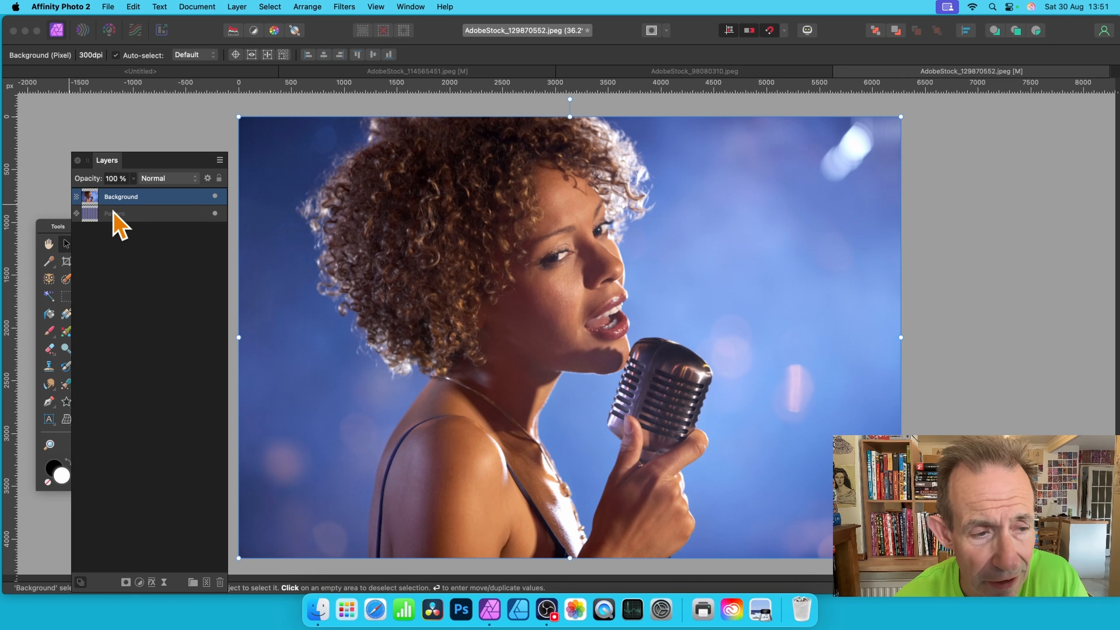
click(215, 196)
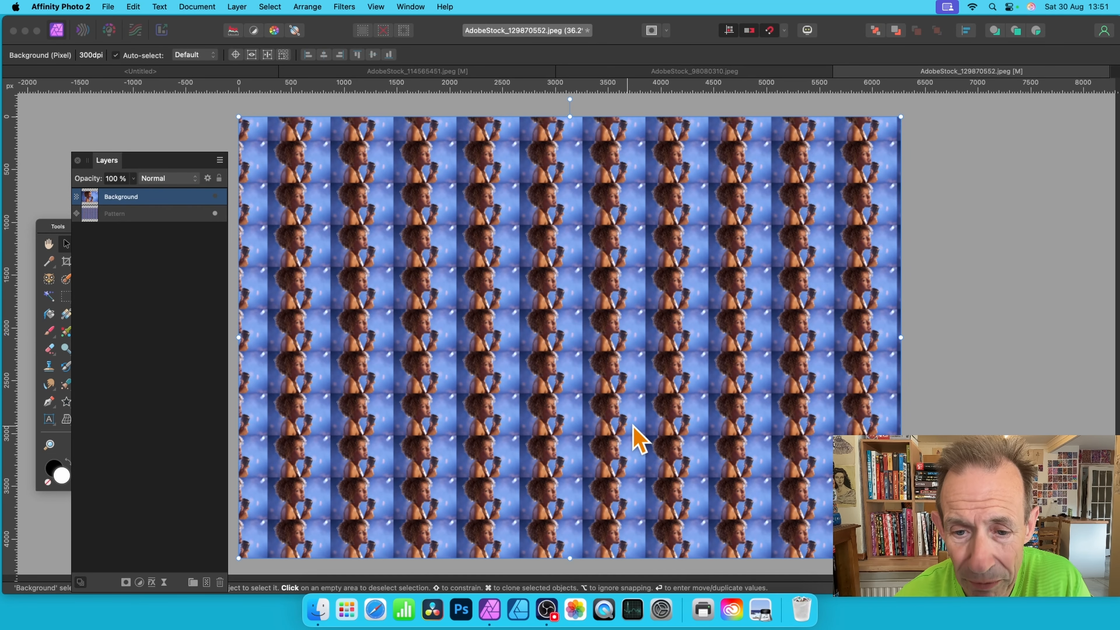
Step: Stretch the pattern tile horizontally to about half the canvas width and flatten it into a thin strip, about 625x8735 dpi
click(146, 214)
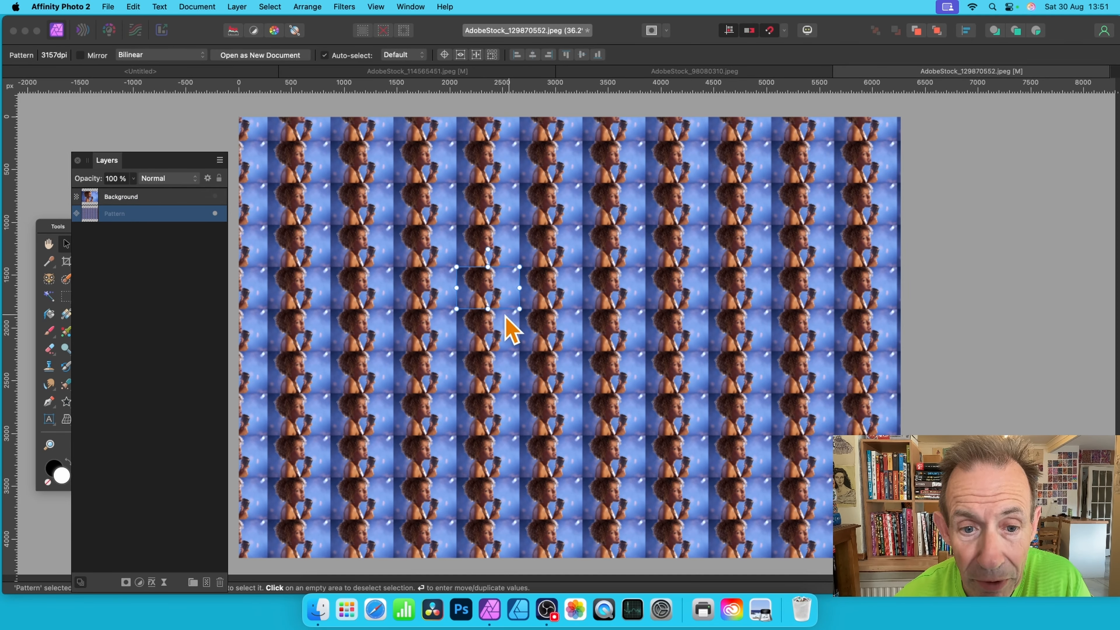
drag(507, 314, 838, 297)
drag(681, 285, 680, 295)
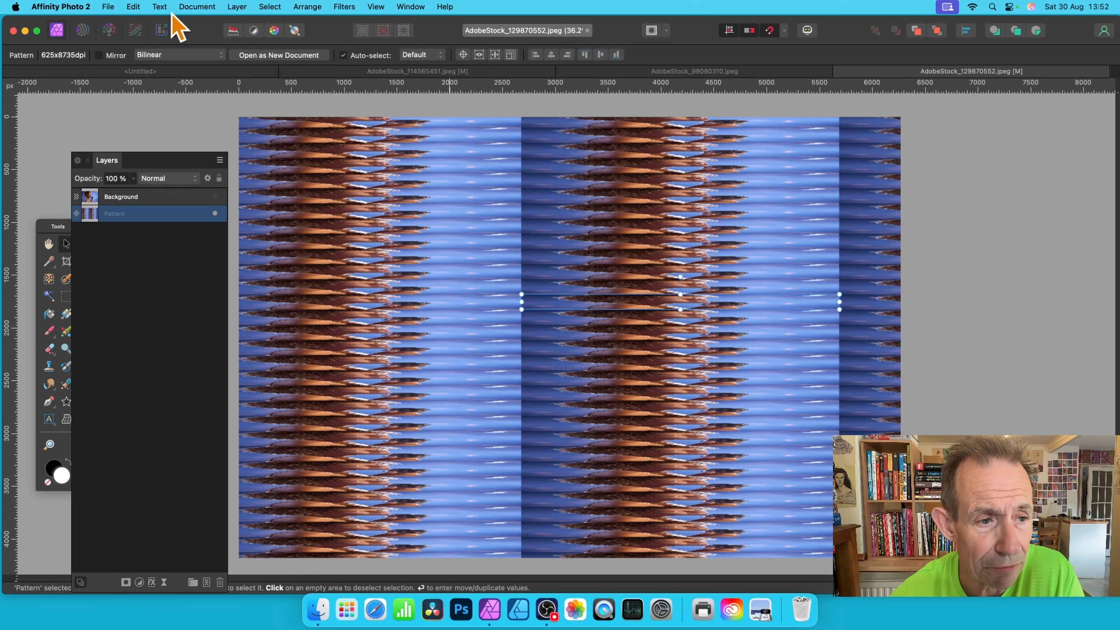
Step: Select the Background layer and make it visible over the pattern
click(154, 195)
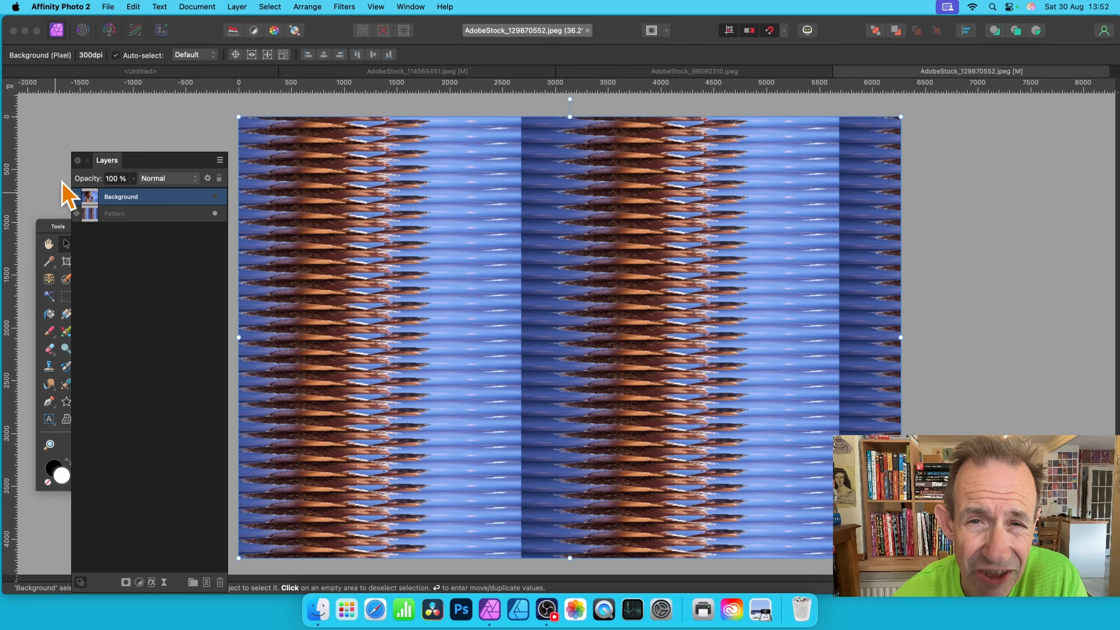
click(215, 195)
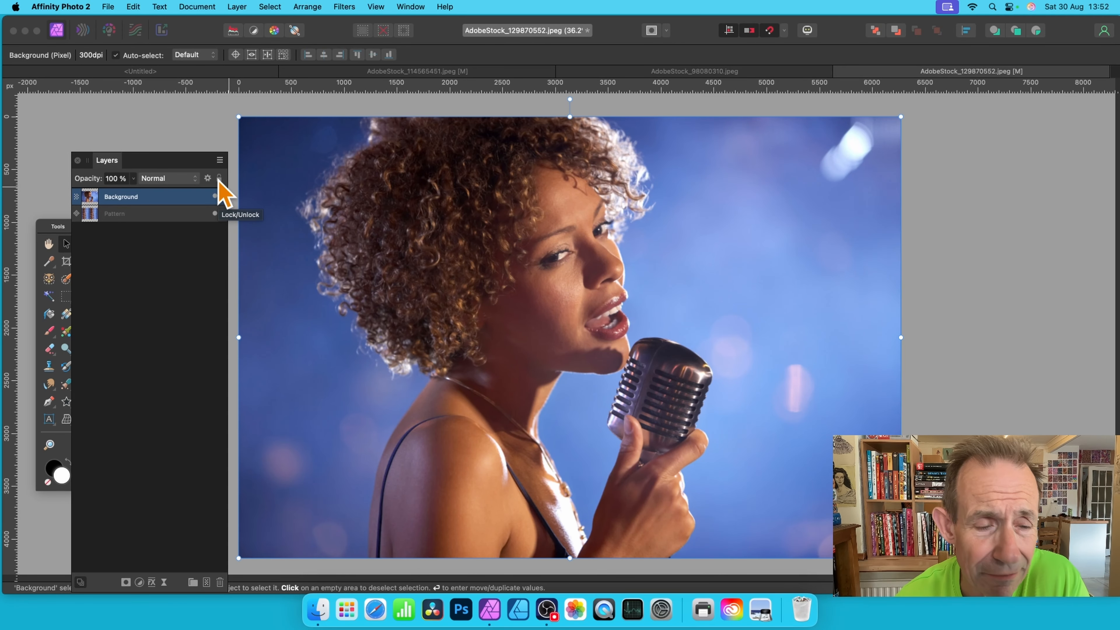
click(215, 196)
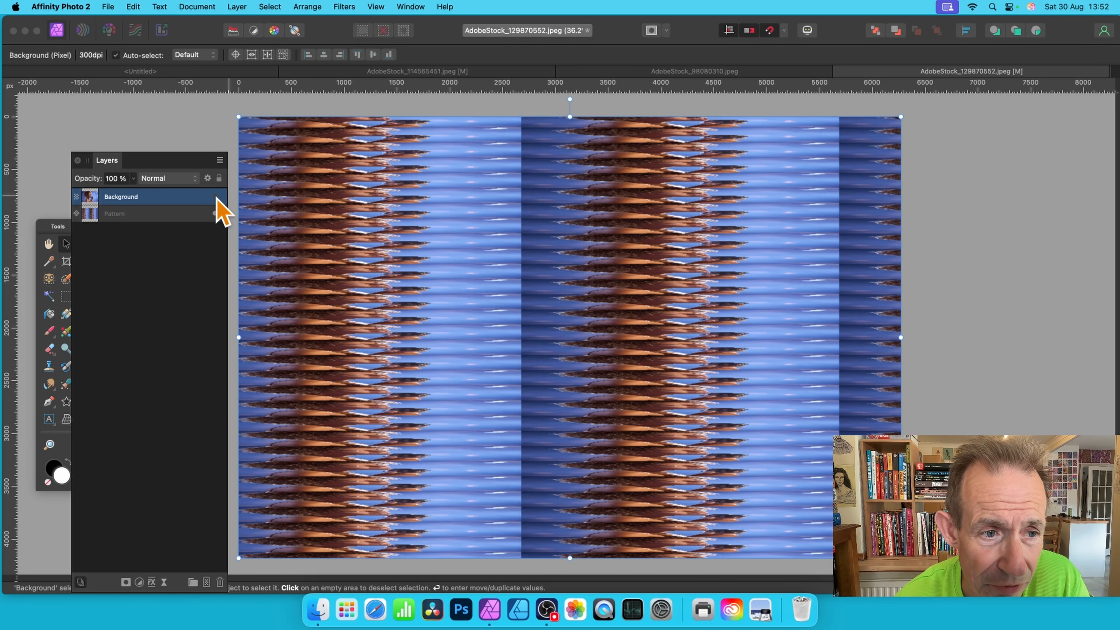
click(215, 197)
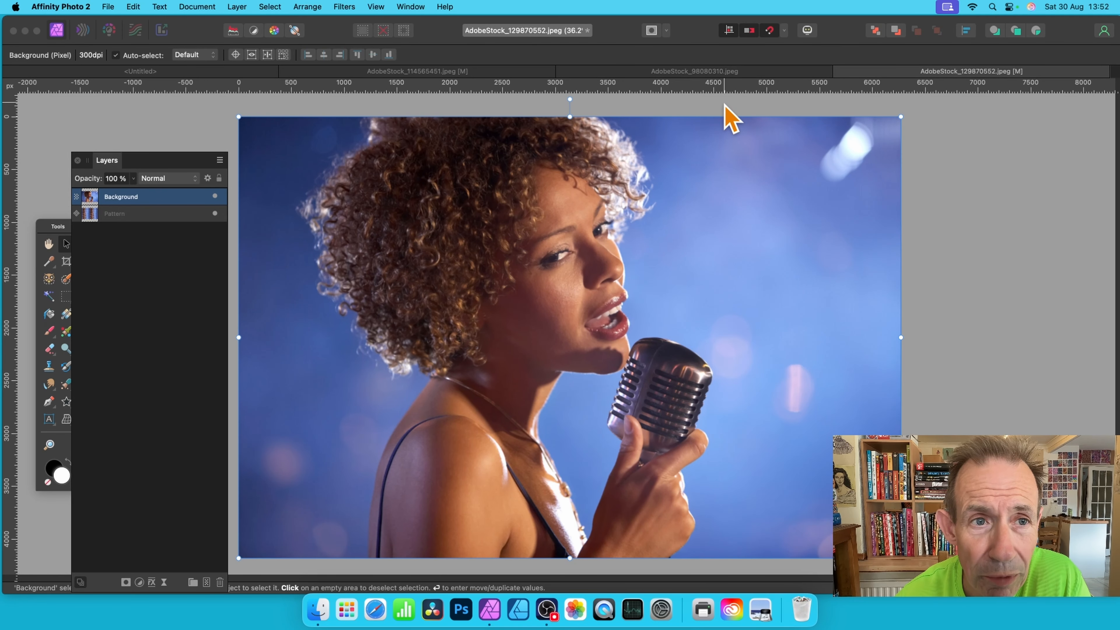
Step: Try the Displace filter on the Background layer, loading the displacement map from the layers beneath
click(343, 7)
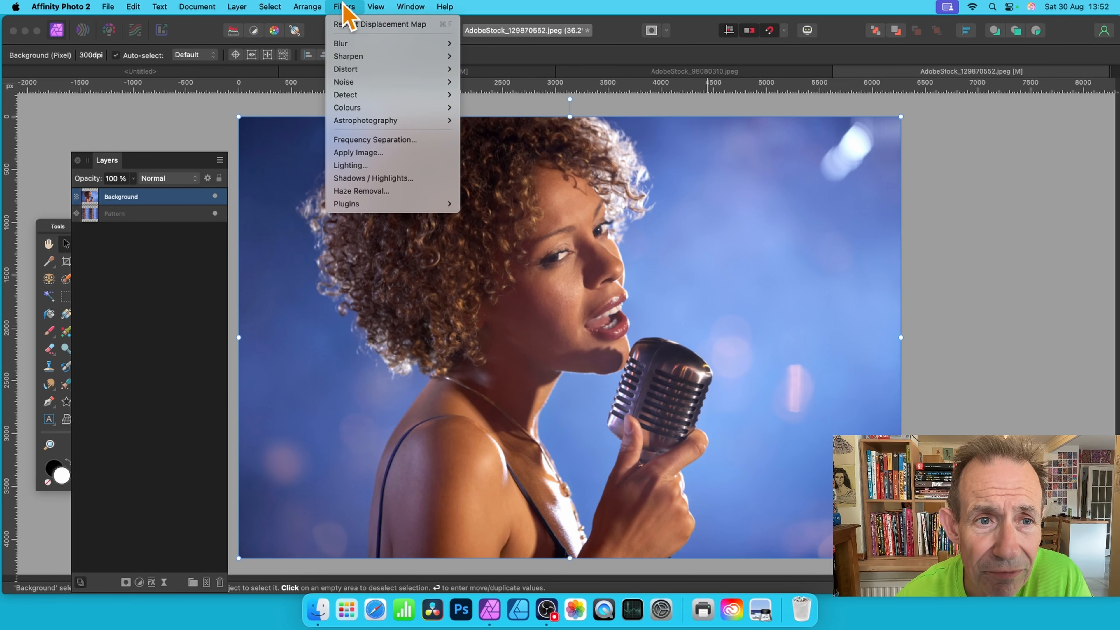
mouse_move(353, 70)
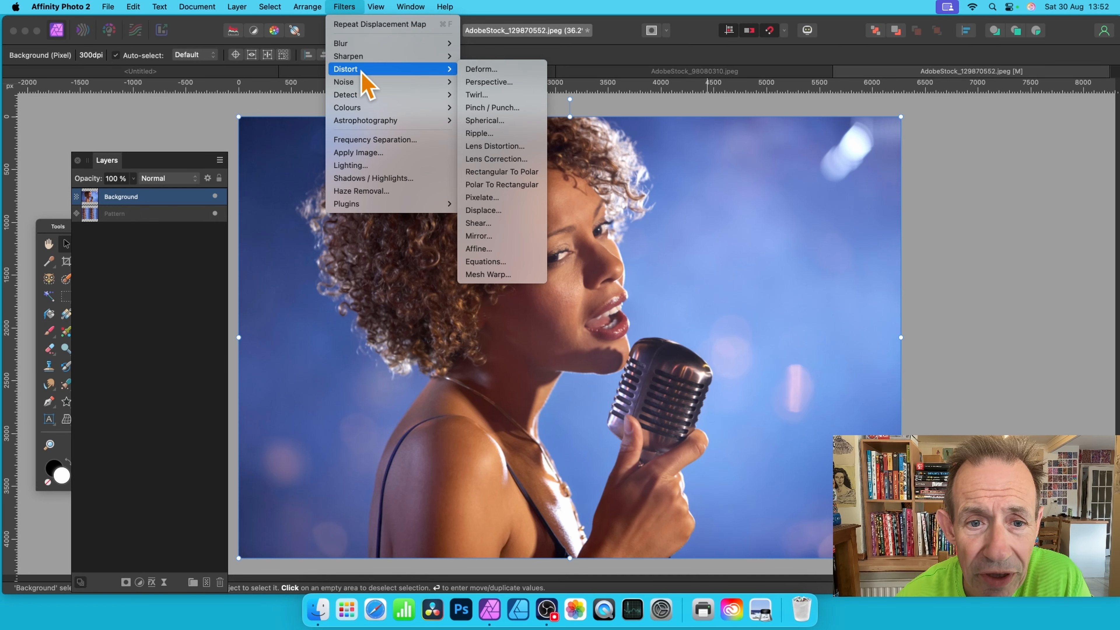
click(491, 214)
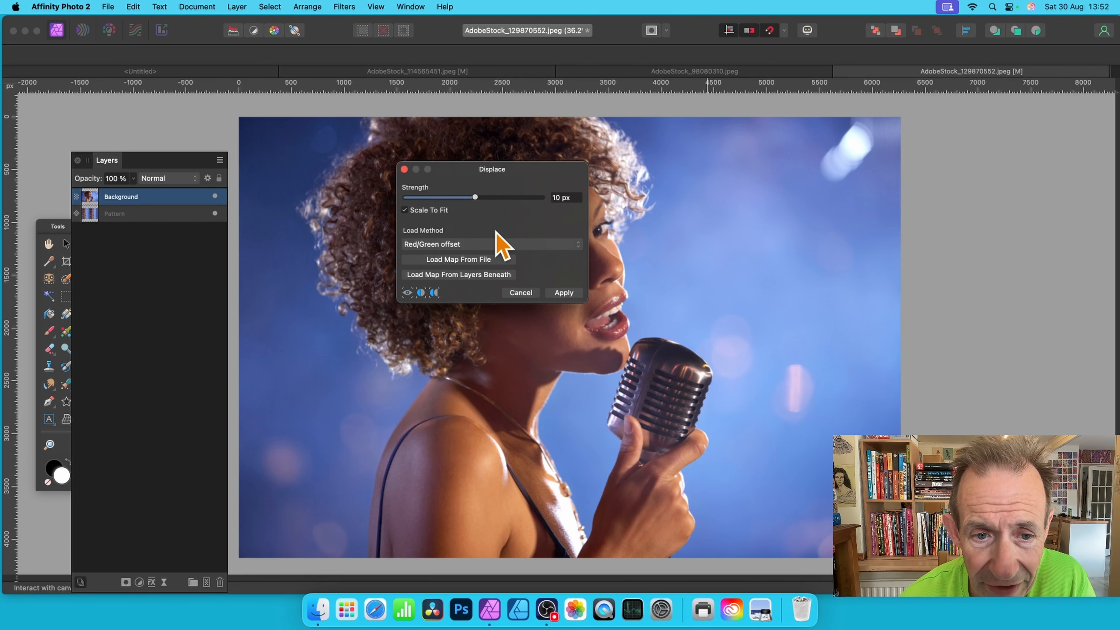
click(470, 274)
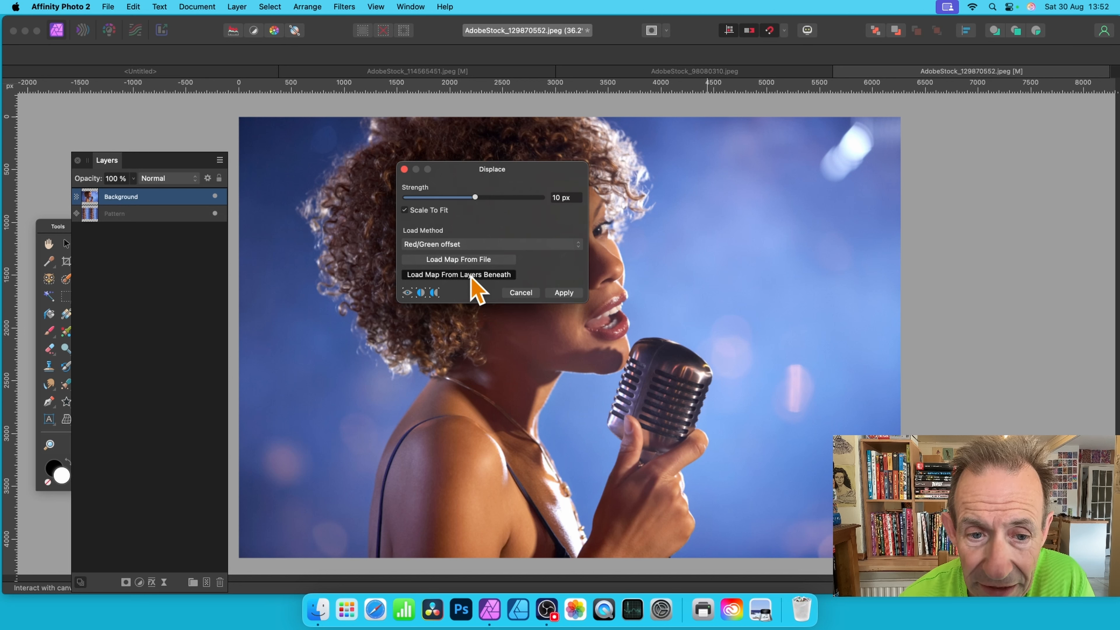
drag(476, 175, 614, 164)
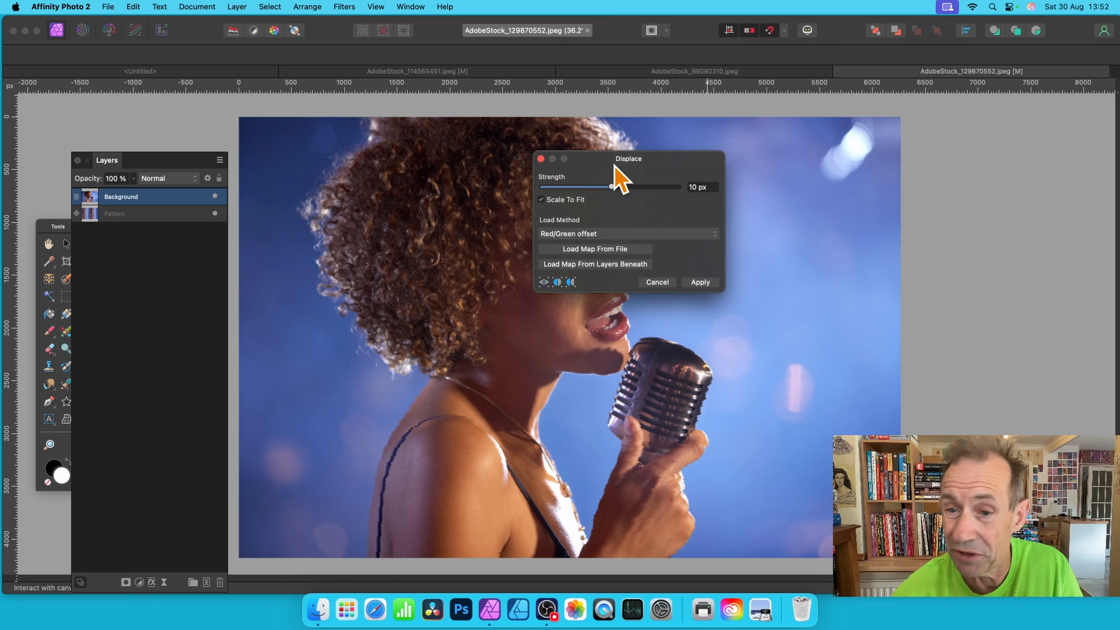
Step: Try the displacement at a strength of 512 px and cancel the filter
drag(613, 164, 800, 168)
click(820, 168)
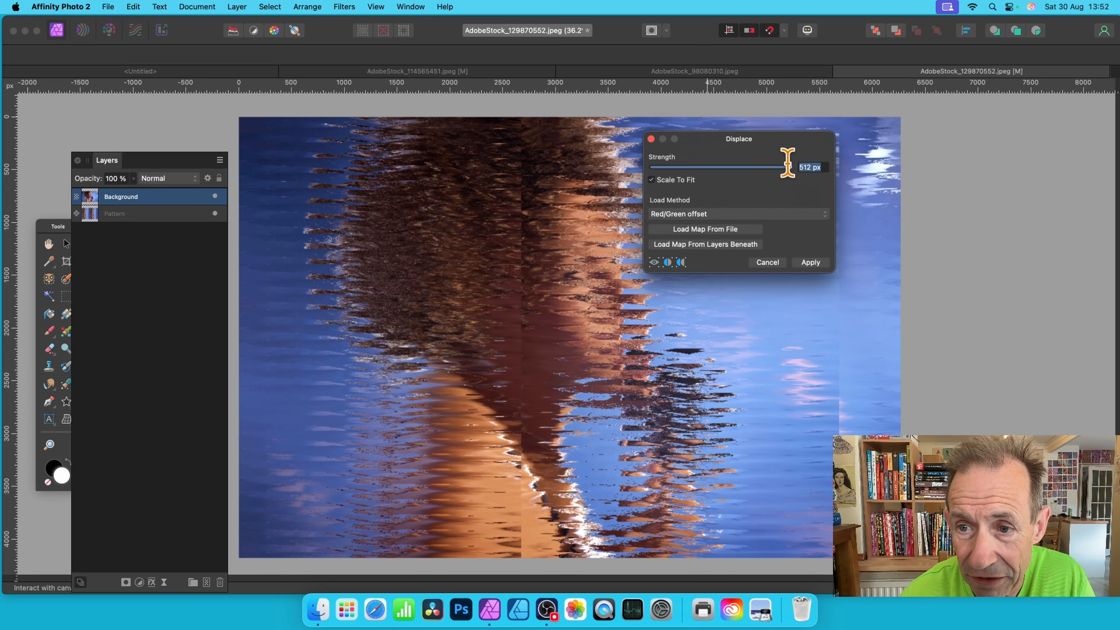
text(12)
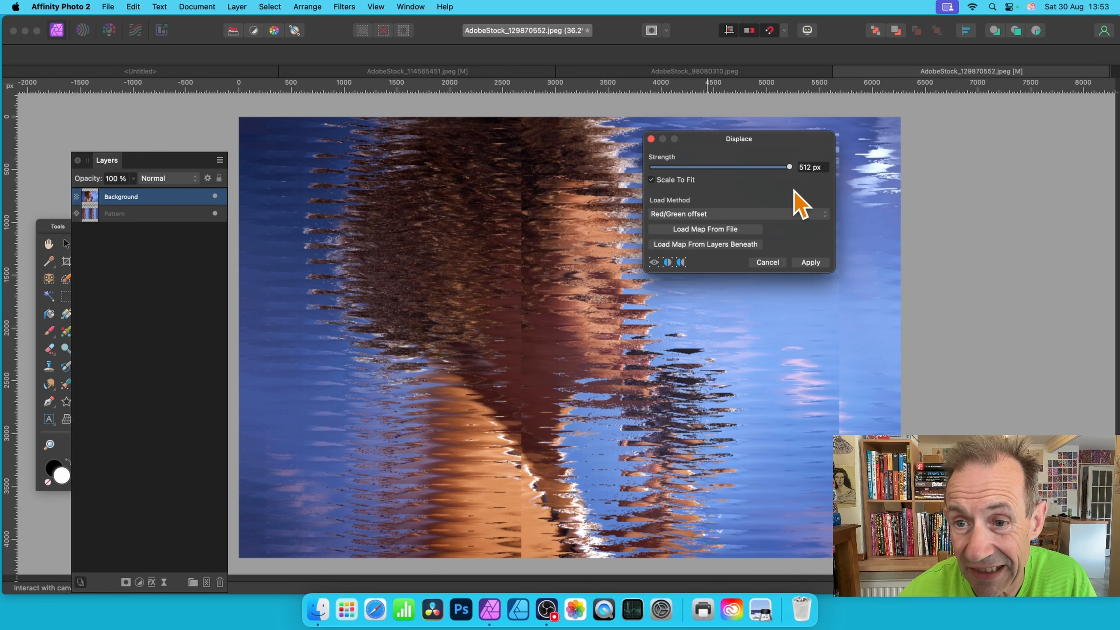
drag(788, 167, 870, 201)
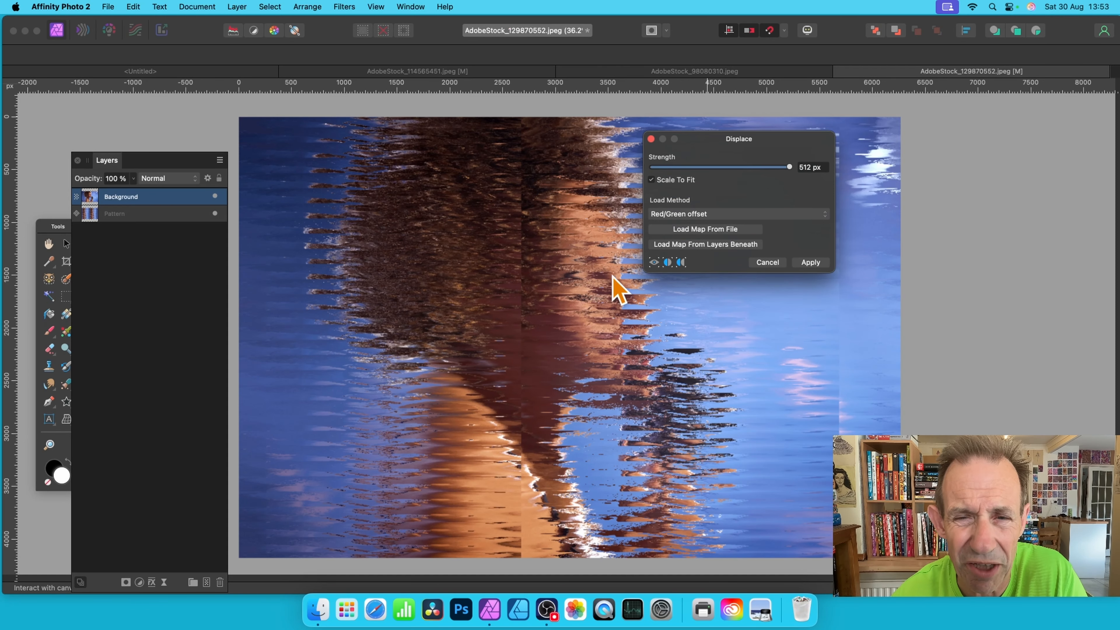
click(768, 262)
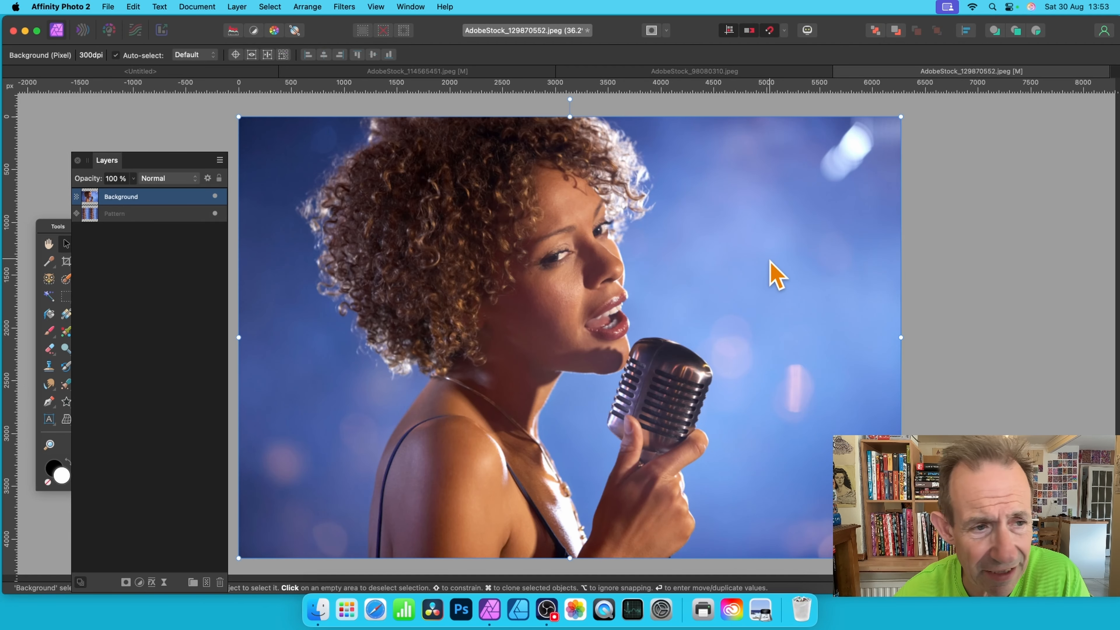
Step: Hide the Background layer and stretch the pattern tile past both canvas sides, flattening it into fine horizontal lines, about 248x39704 dpi
click(214, 197)
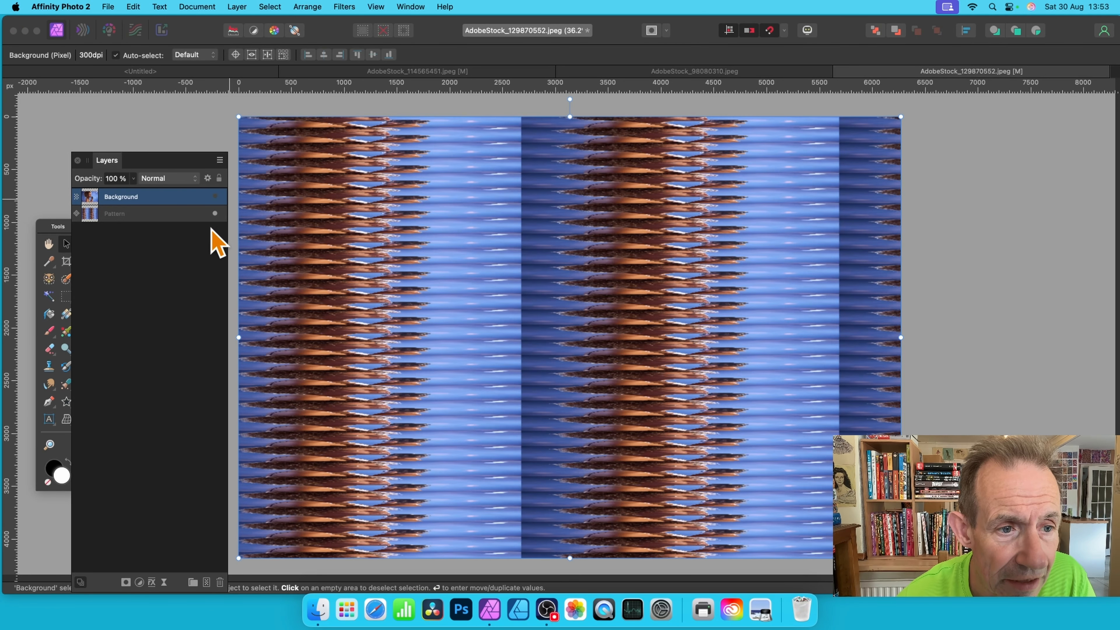
click(196, 215)
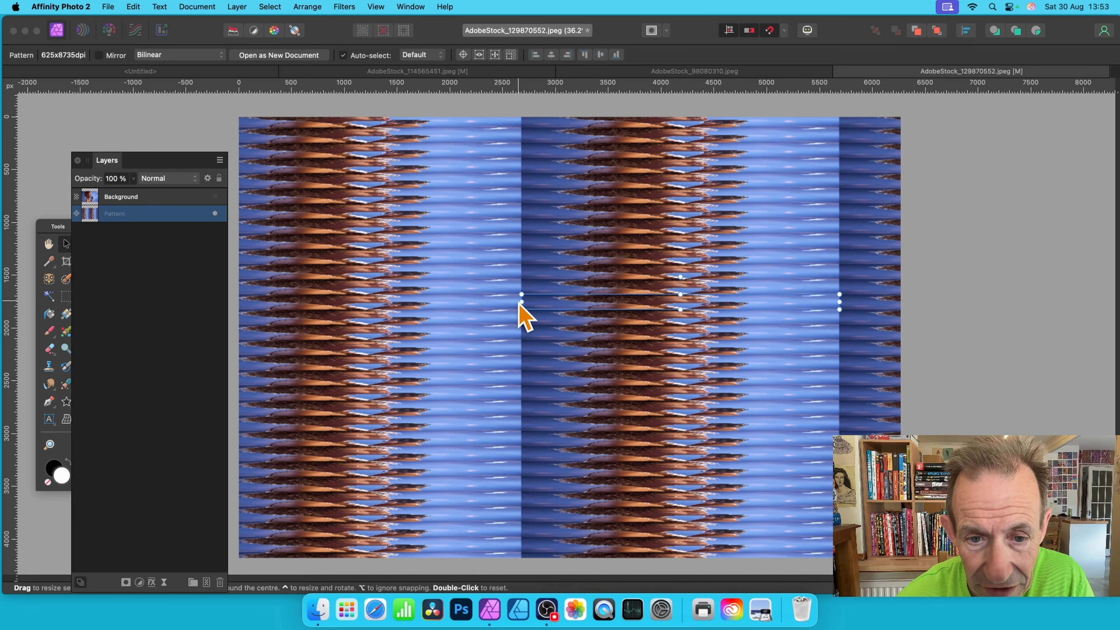
drag(520, 303, 231, 292)
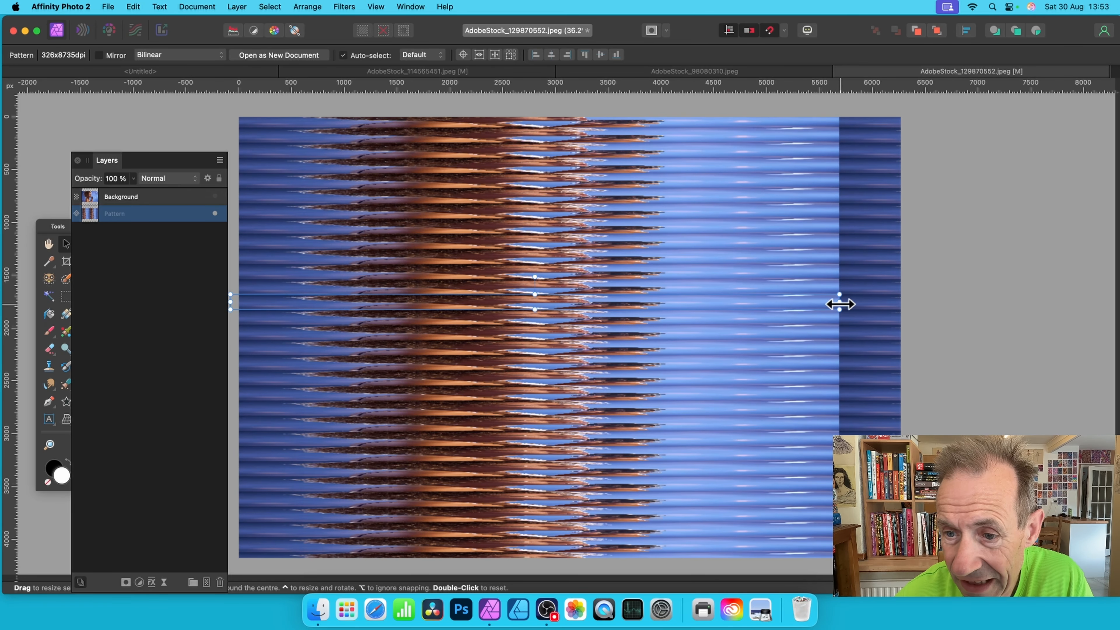
drag(839, 302, 1030, 309)
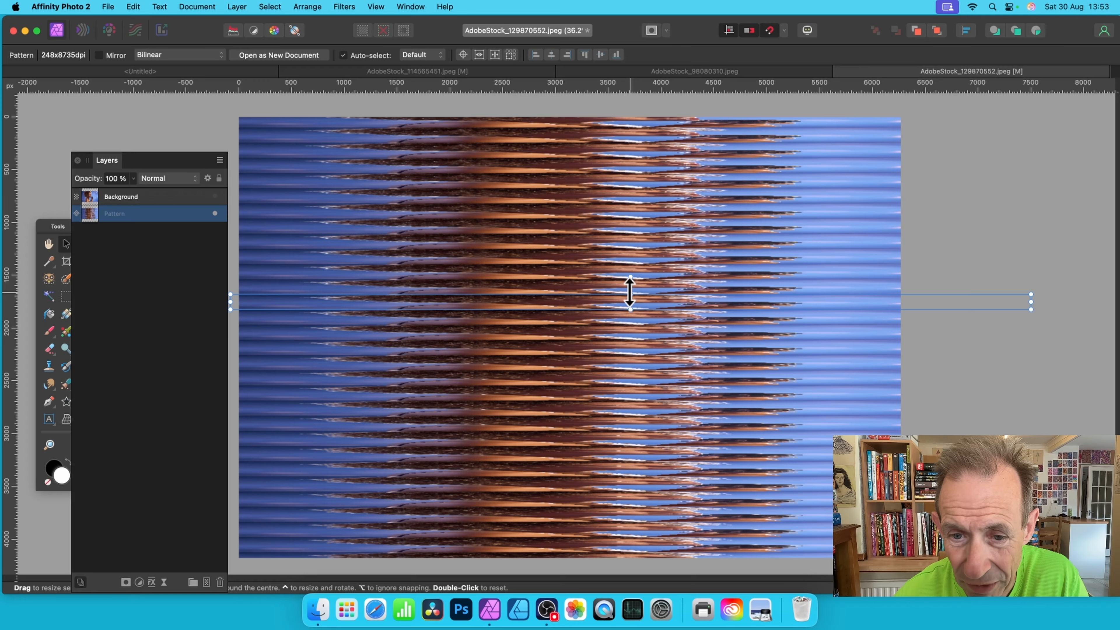
drag(629, 292, 628, 305)
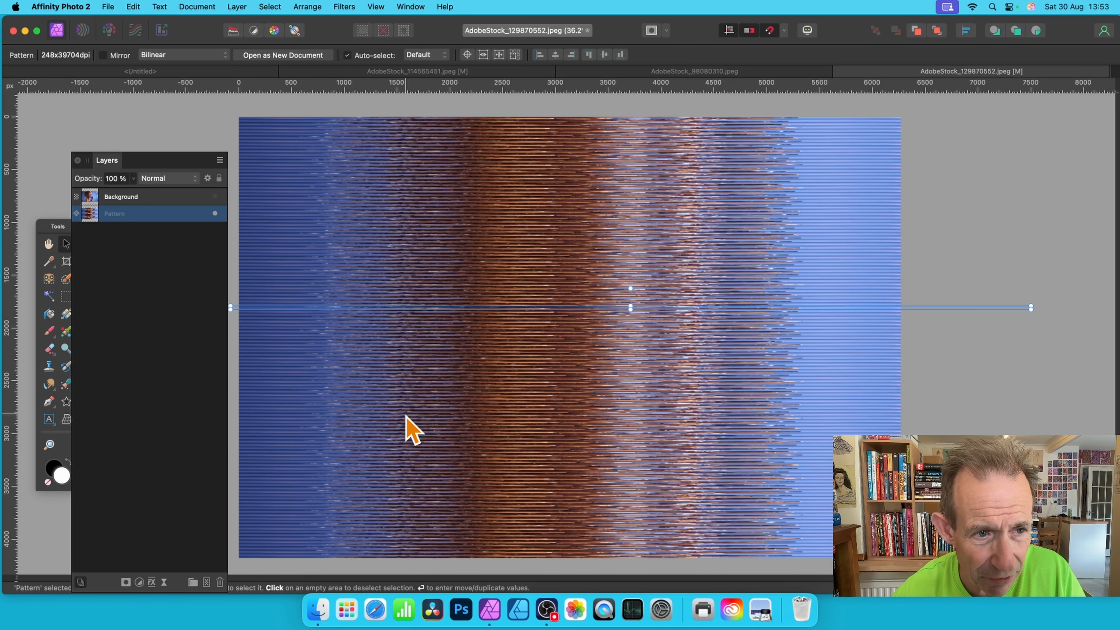
Step: Show the Background layer and try the Displace filter at 512 px with the map from the layers beneath, cancelling it
click(203, 197)
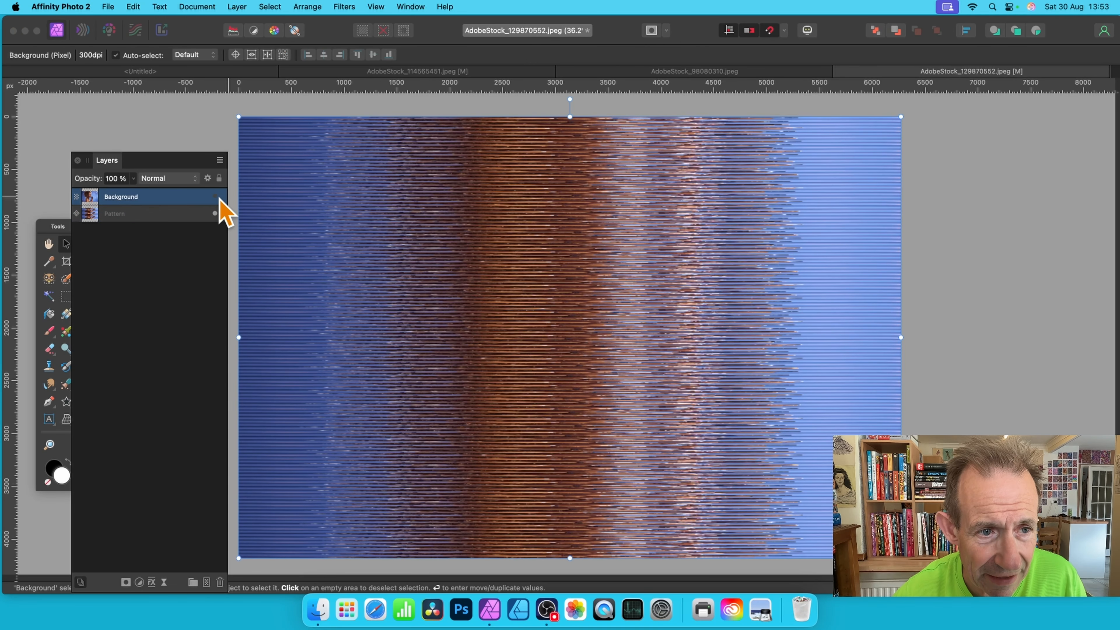
click(215, 196)
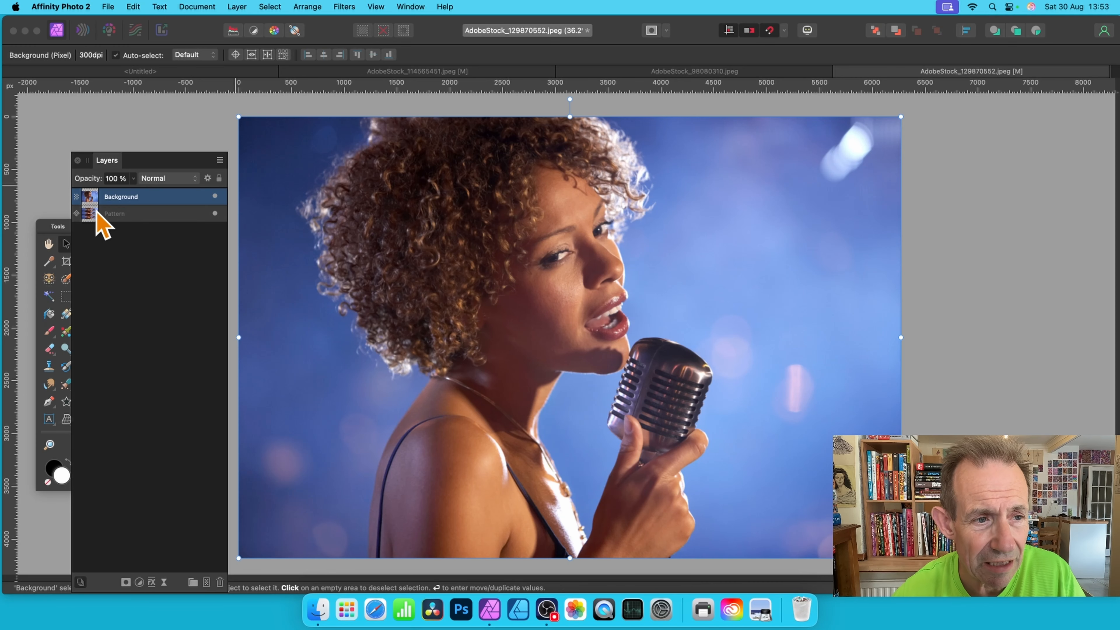
click(344, 6)
mouse_move(355, 69)
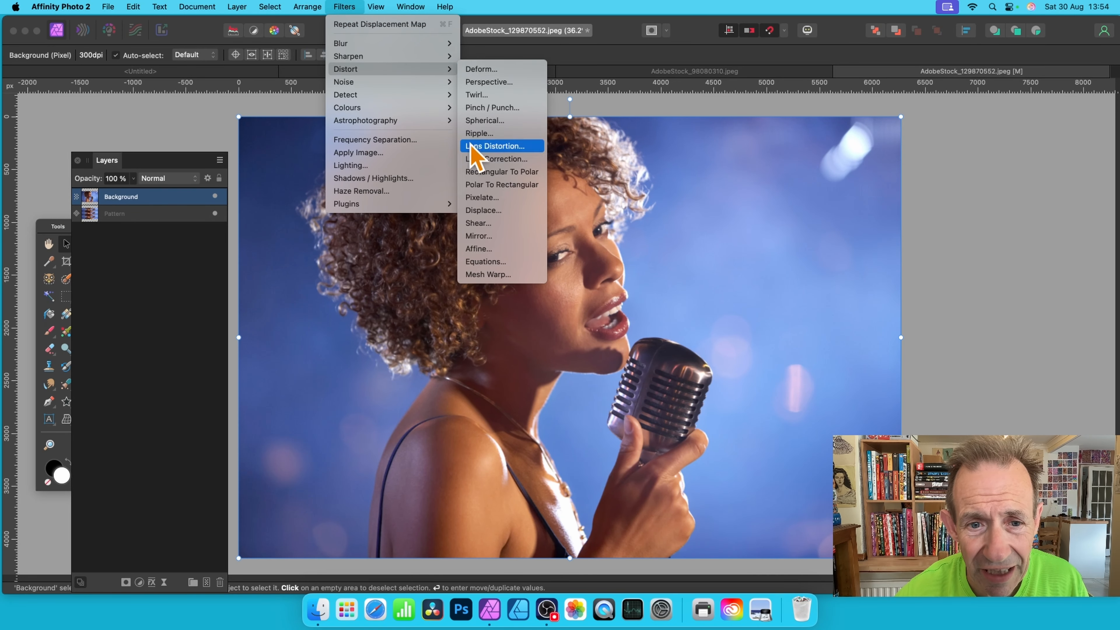
click(482, 210)
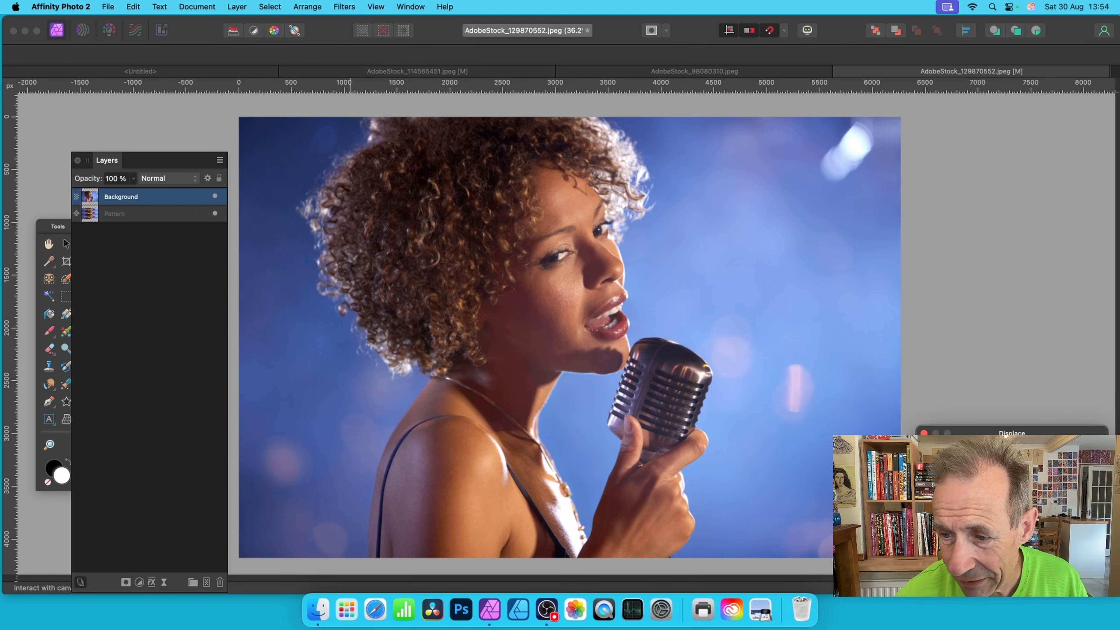
drag(1006, 435, 777, 245)
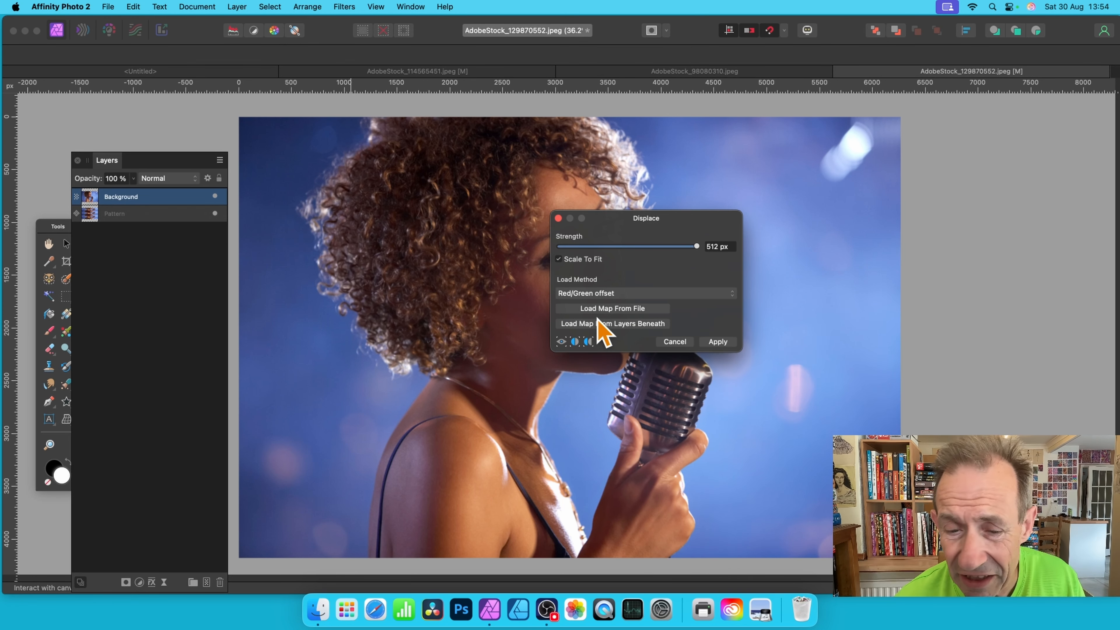
click(622, 324)
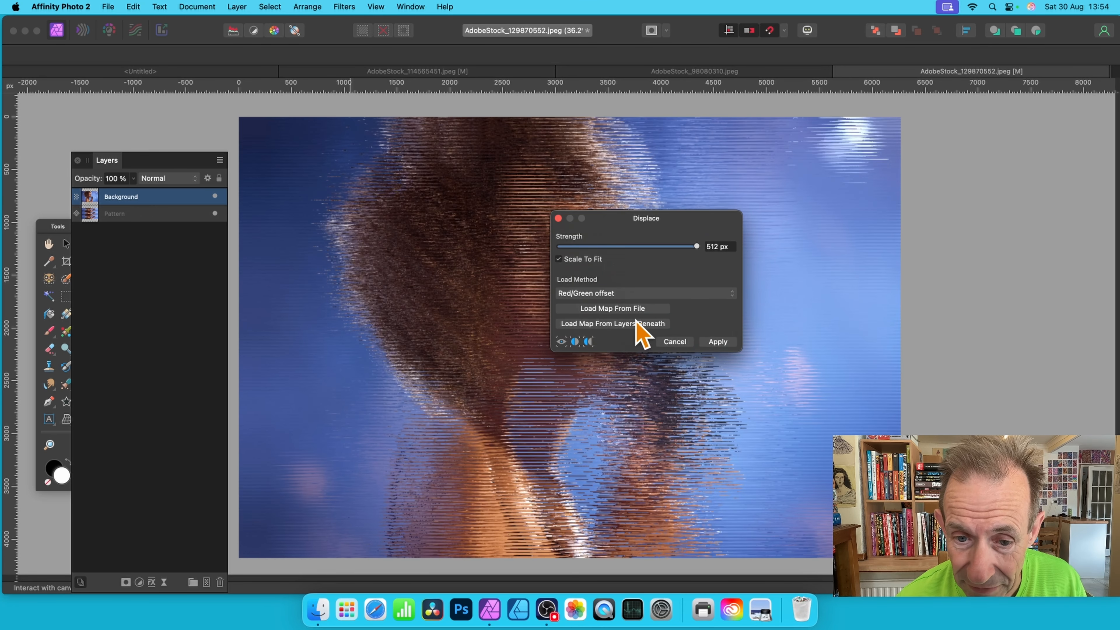
drag(656, 223, 746, 150)
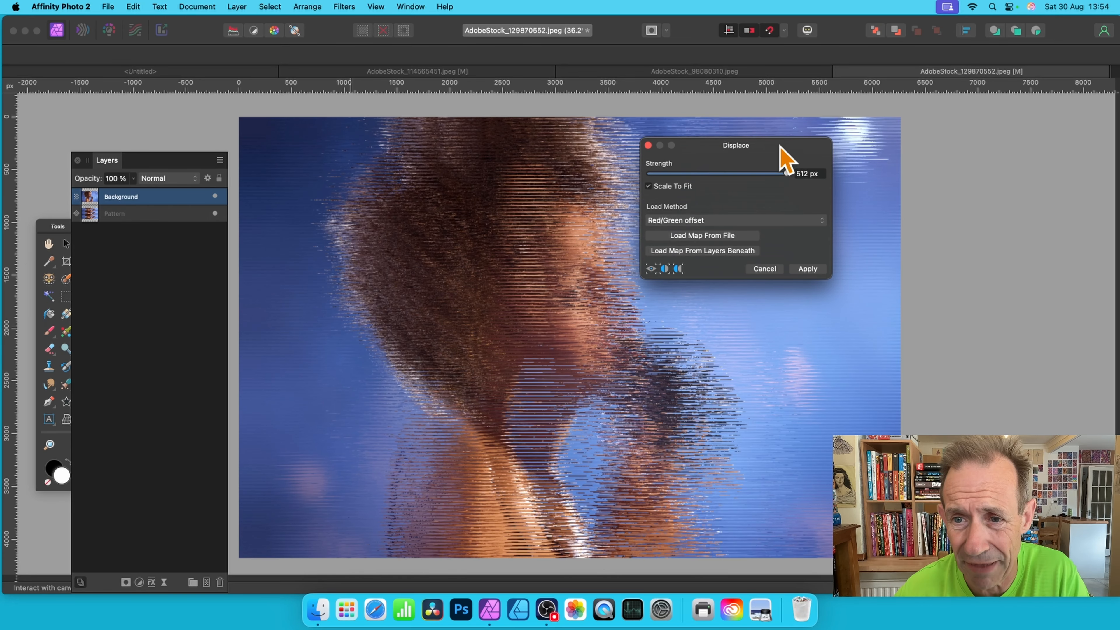
drag(786, 173, 934, 188)
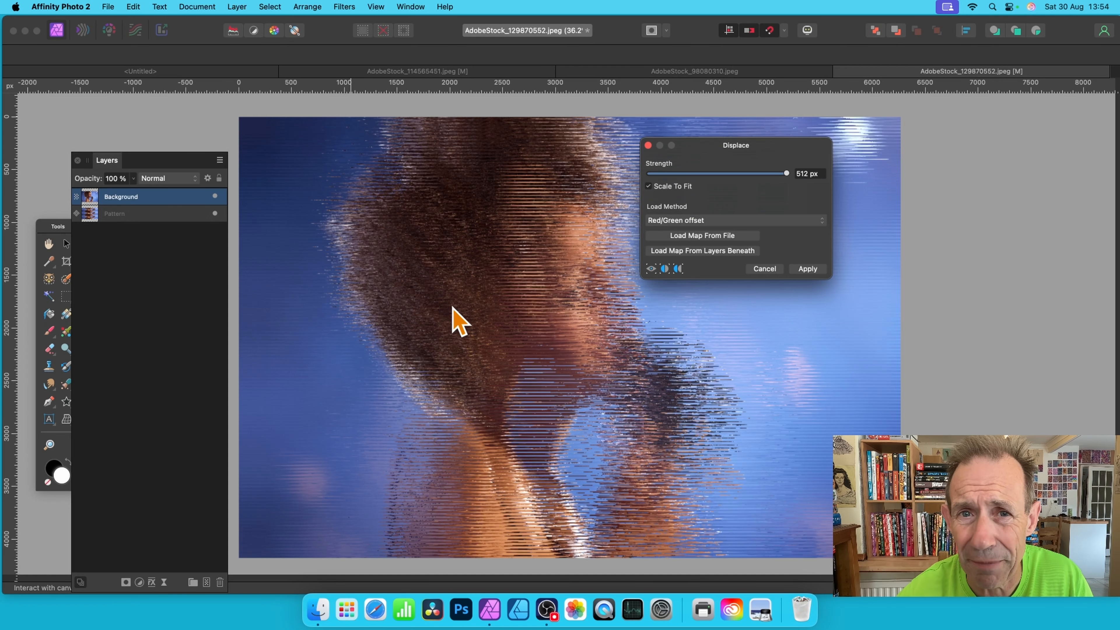
click(771, 270)
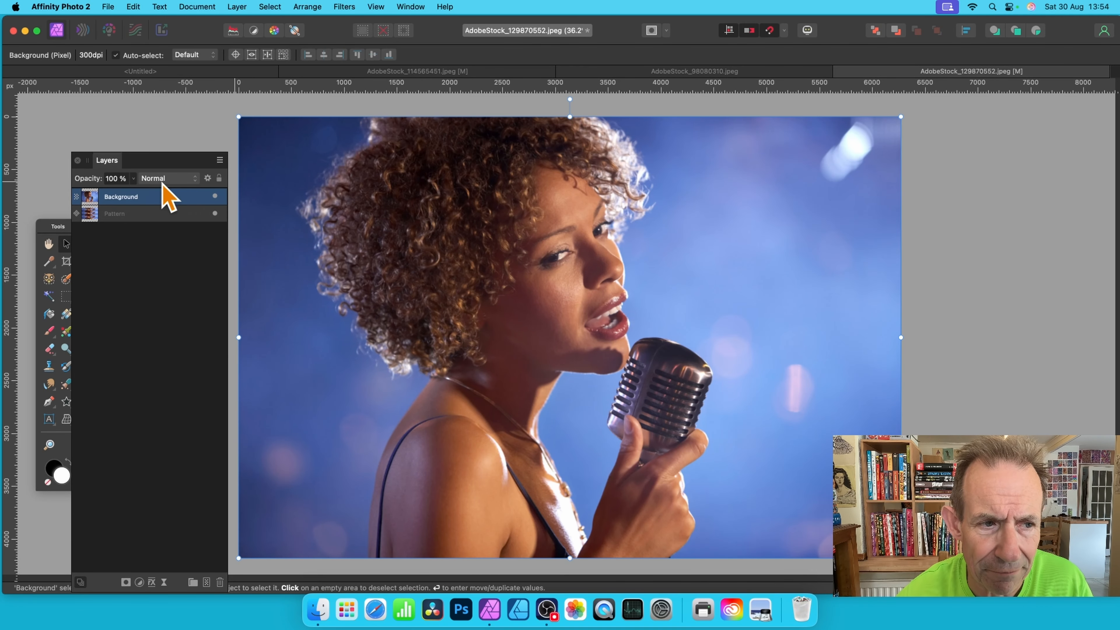
Step: Hide the Background layer and rotate the pattern so its fine lines run diagonally from upper left to lower right
click(214, 195)
click(178, 212)
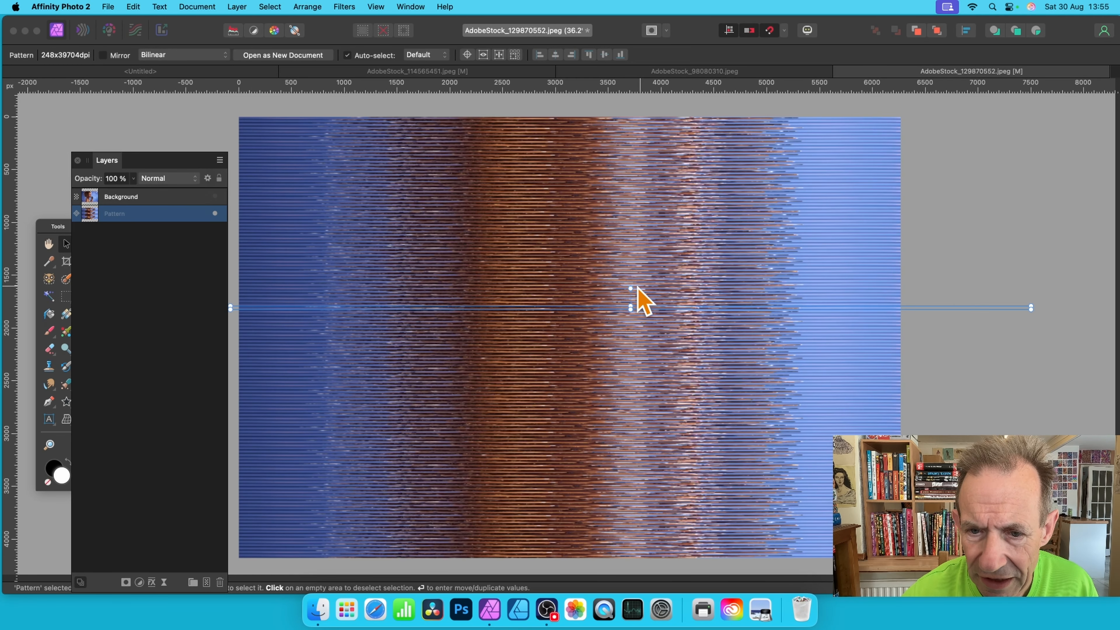
drag(630, 289, 645, 293)
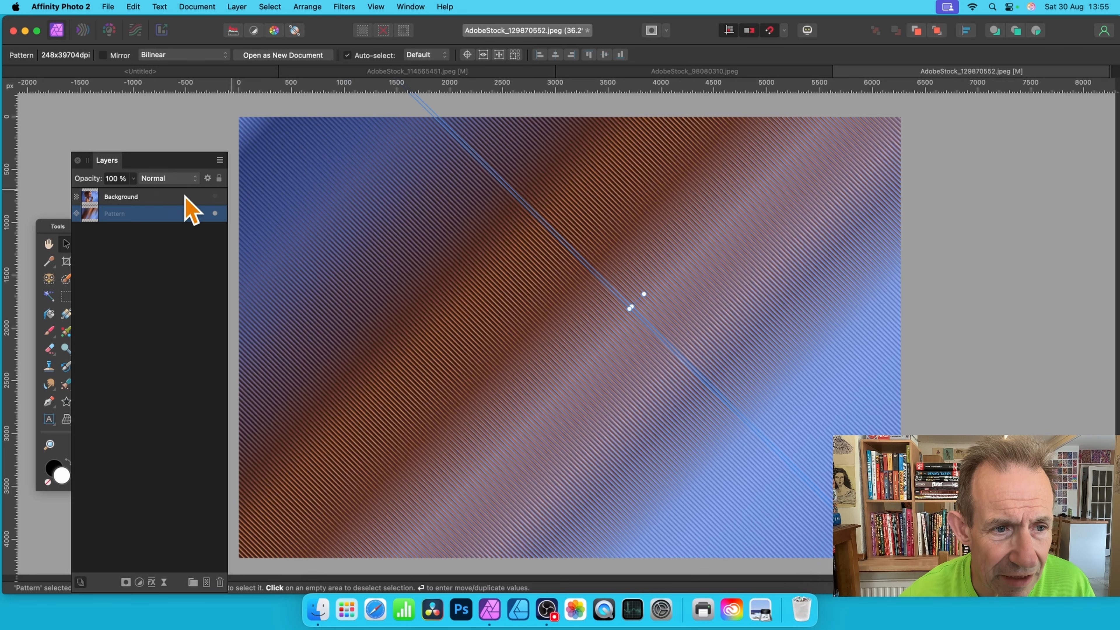
Step: Show the Background layer and start the Displace filter on it, loading the displacement map from the layers beneath
click(165, 197)
click(215, 196)
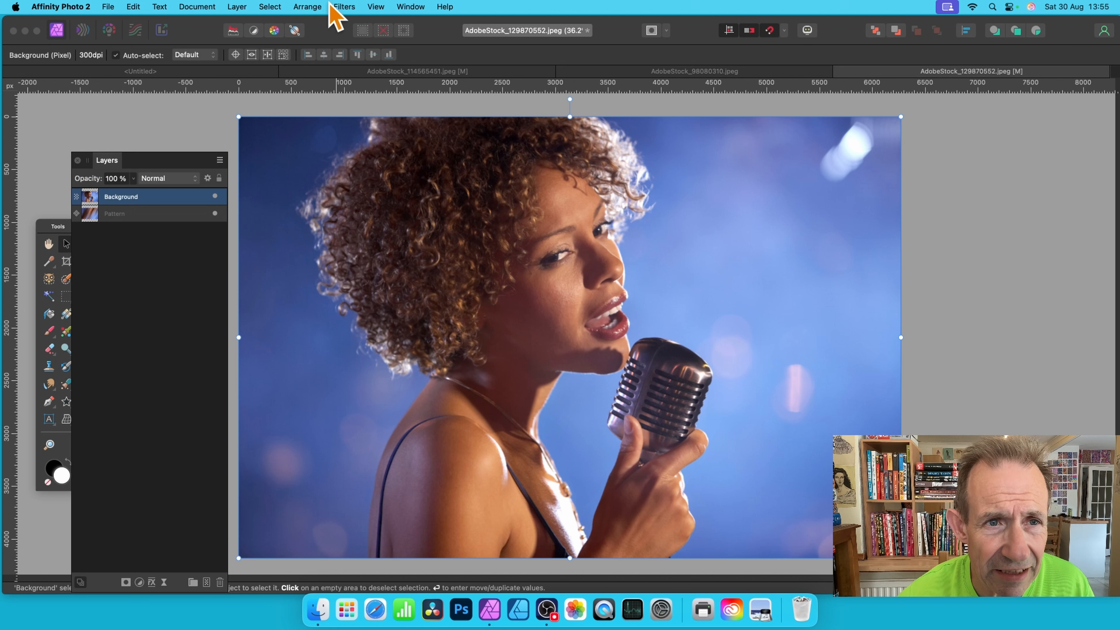
click(339, 8)
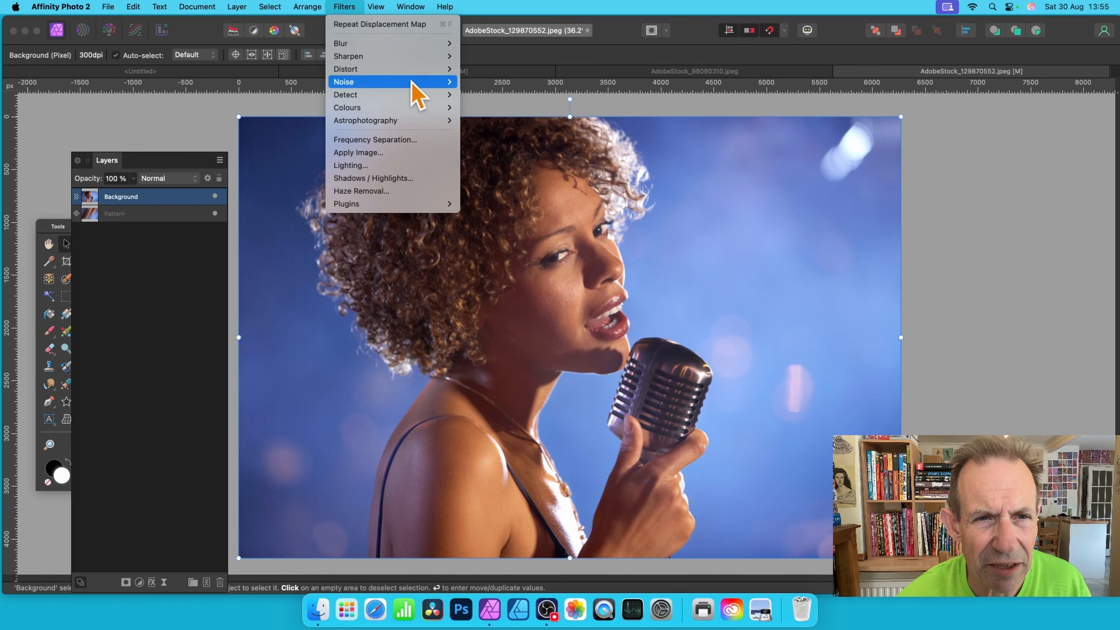
mouse_move(412, 75)
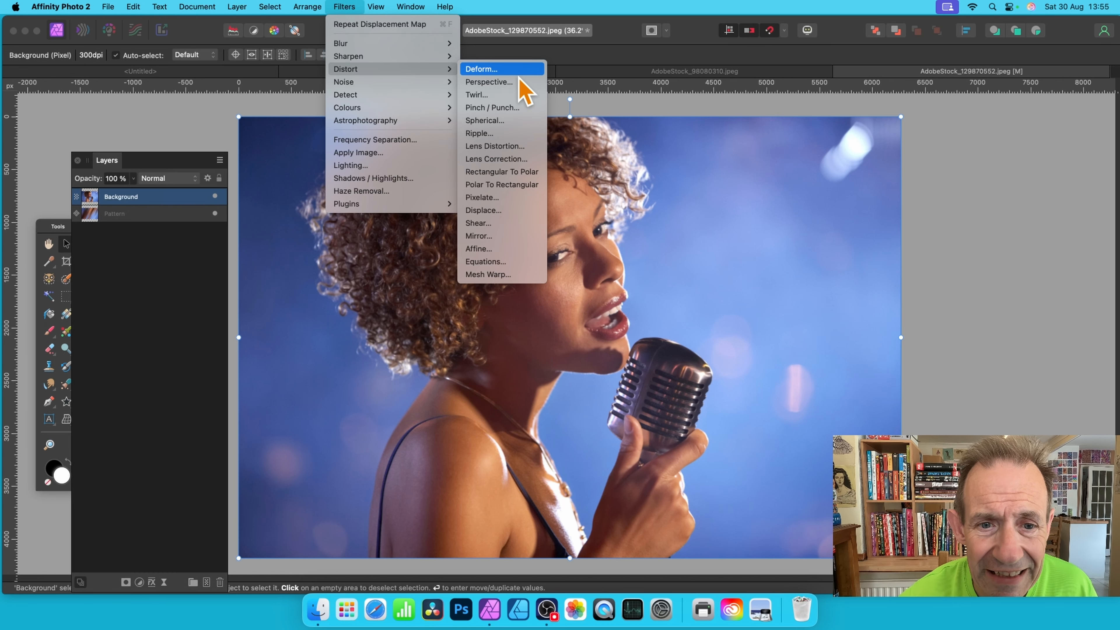
click(518, 212)
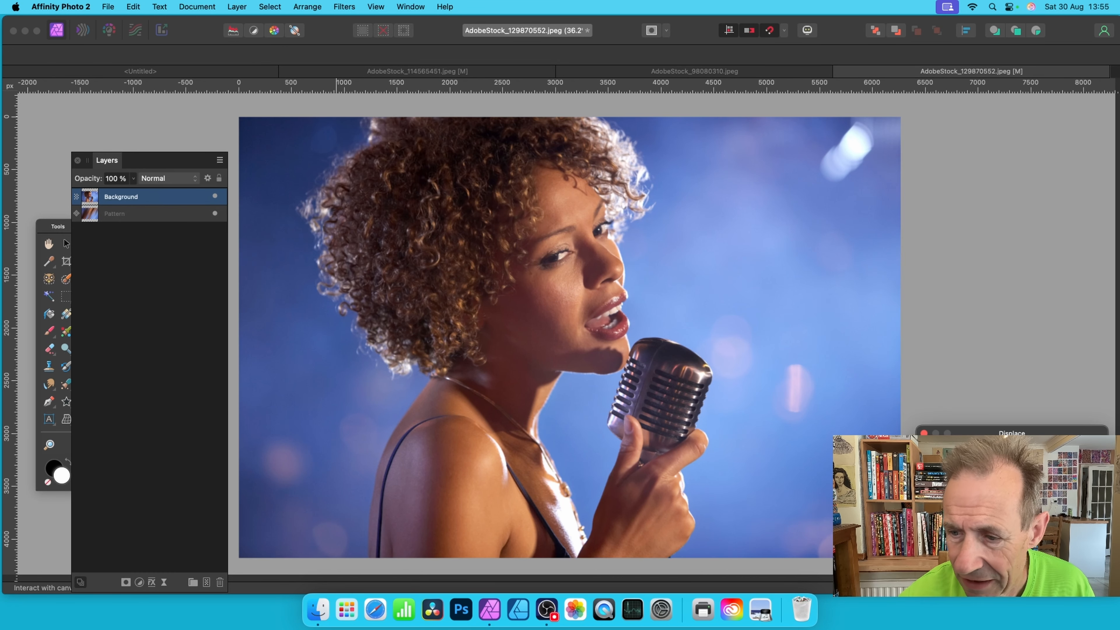
drag(1004, 435, 478, 178)
click(450, 283)
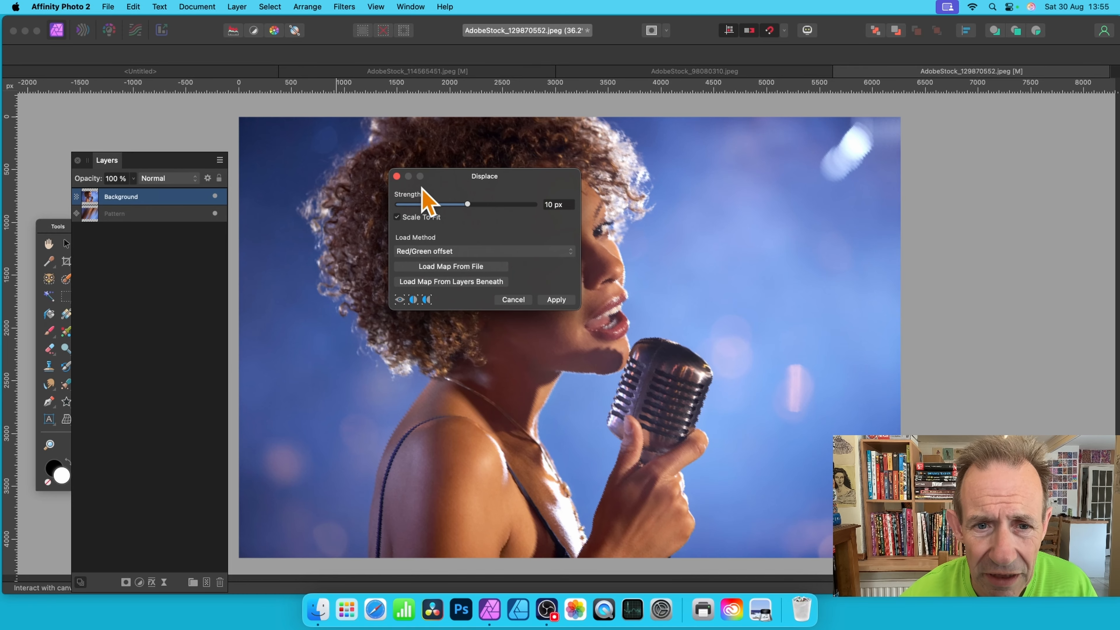
Step: Set the displacement strength to about 478 px and apply the filter
click(485, 204)
drag(486, 205, 449, 244)
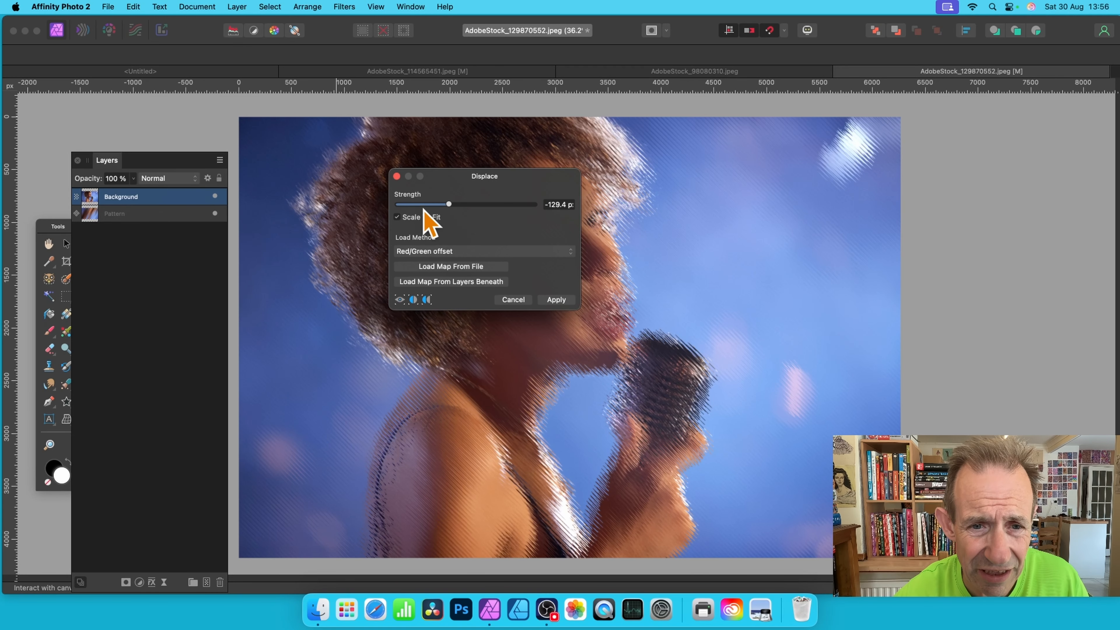
drag(448, 204, 532, 210)
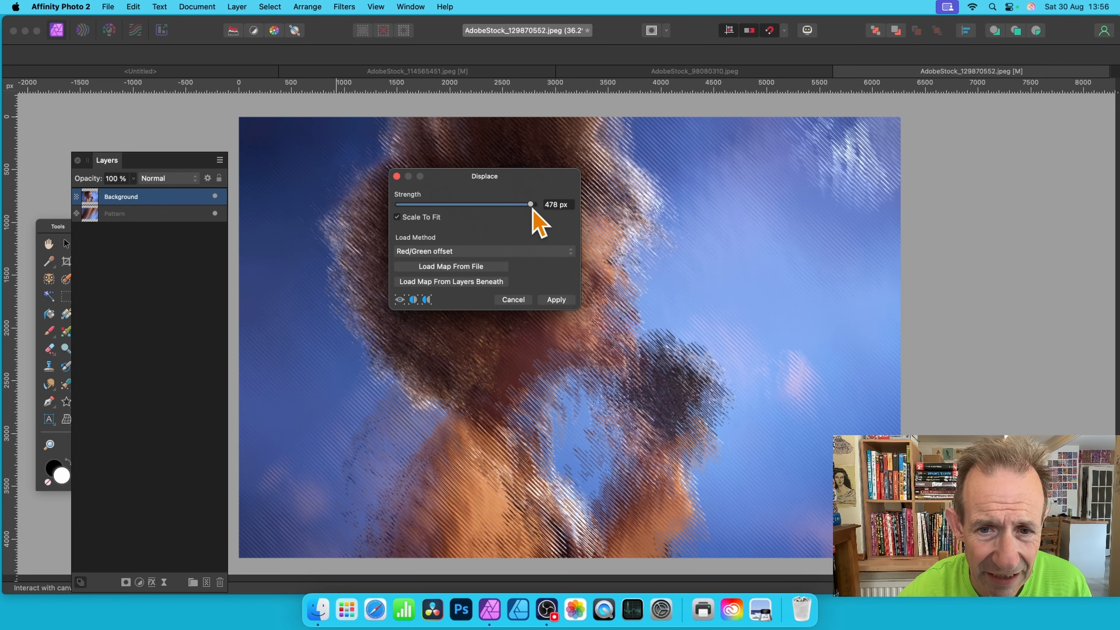
click(563, 300)
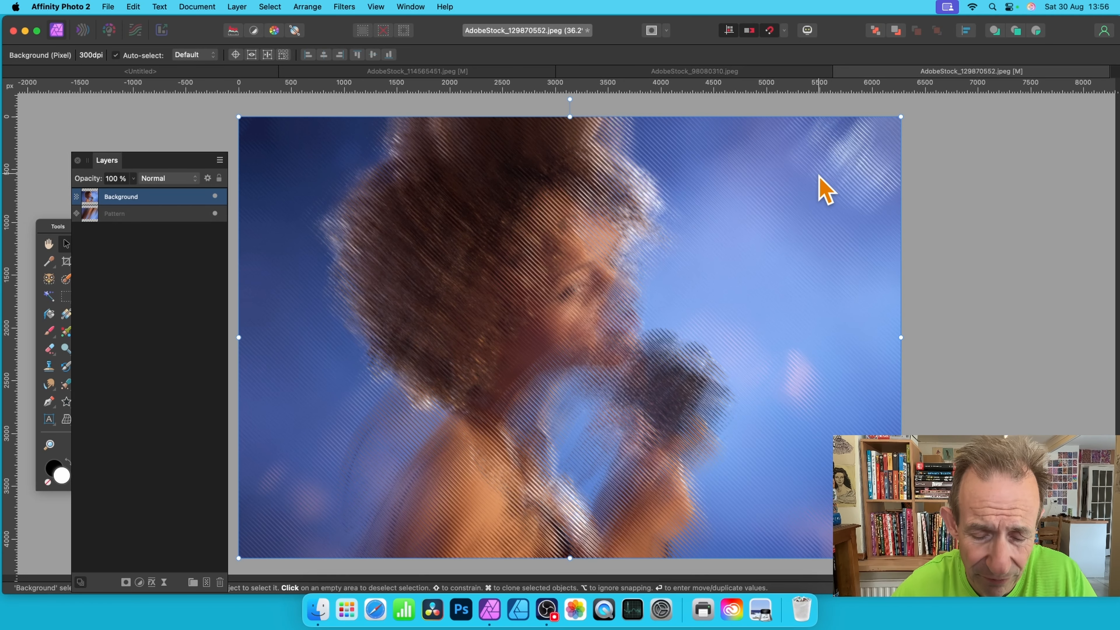
Step: Start fading the applied displacement on the Background layer, testing fade amounts of 17% and 100%
click(238, 6)
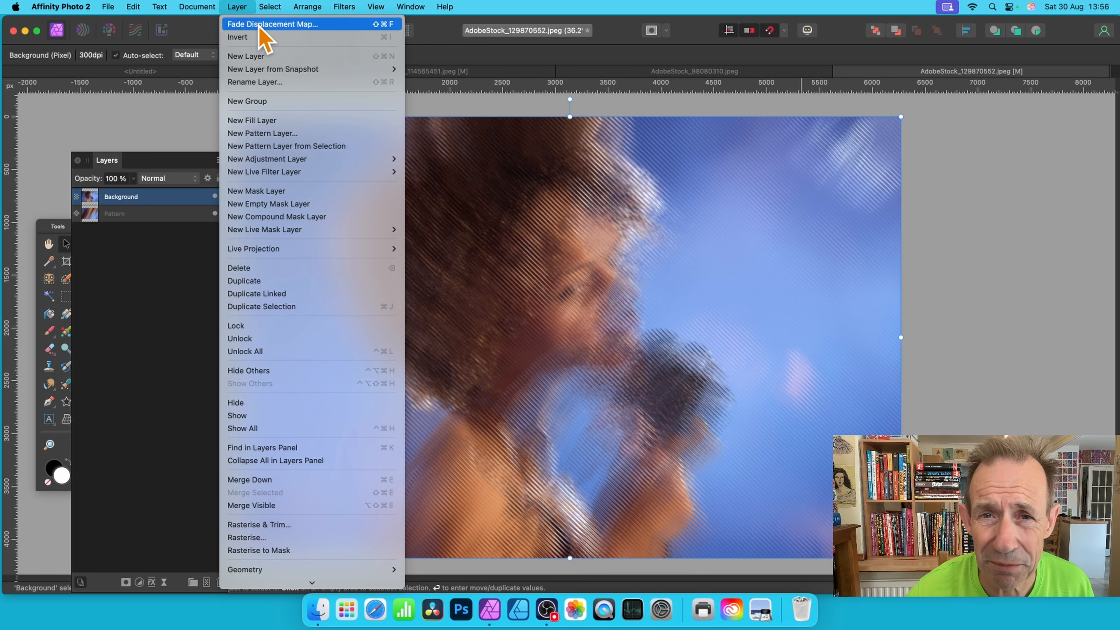
click(261, 24)
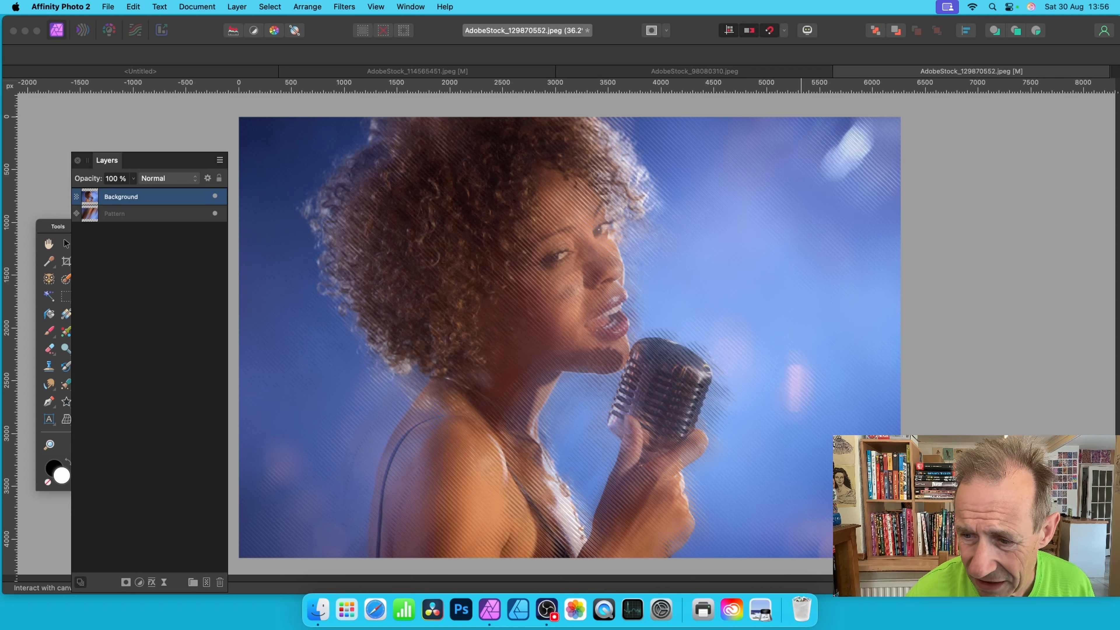
drag(553, 252, 804, 209)
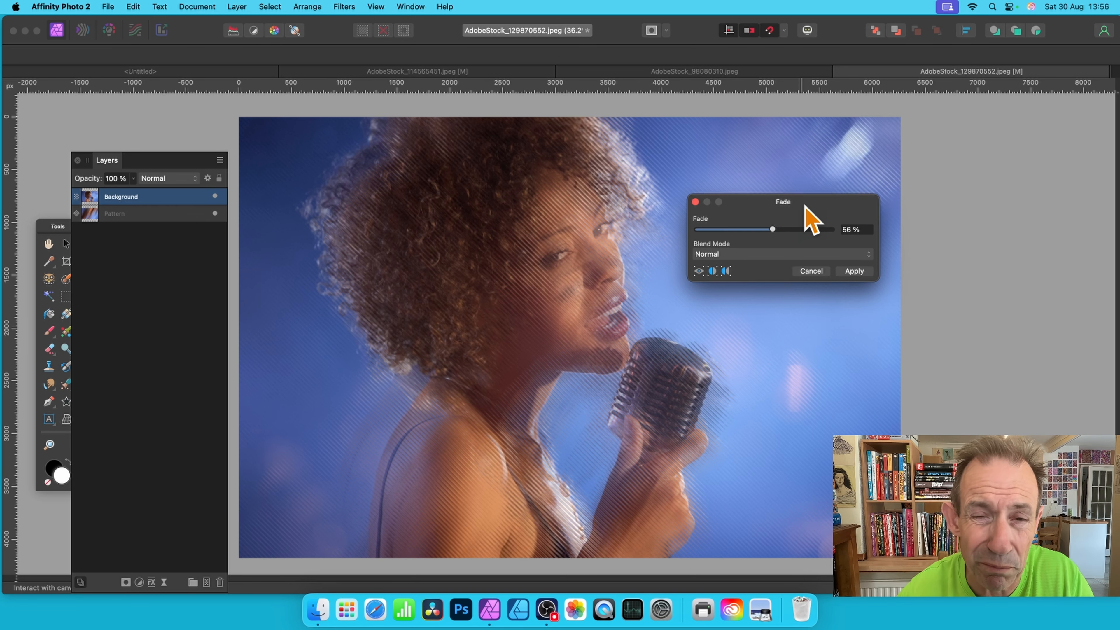
drag(773, 230, 720, 243)
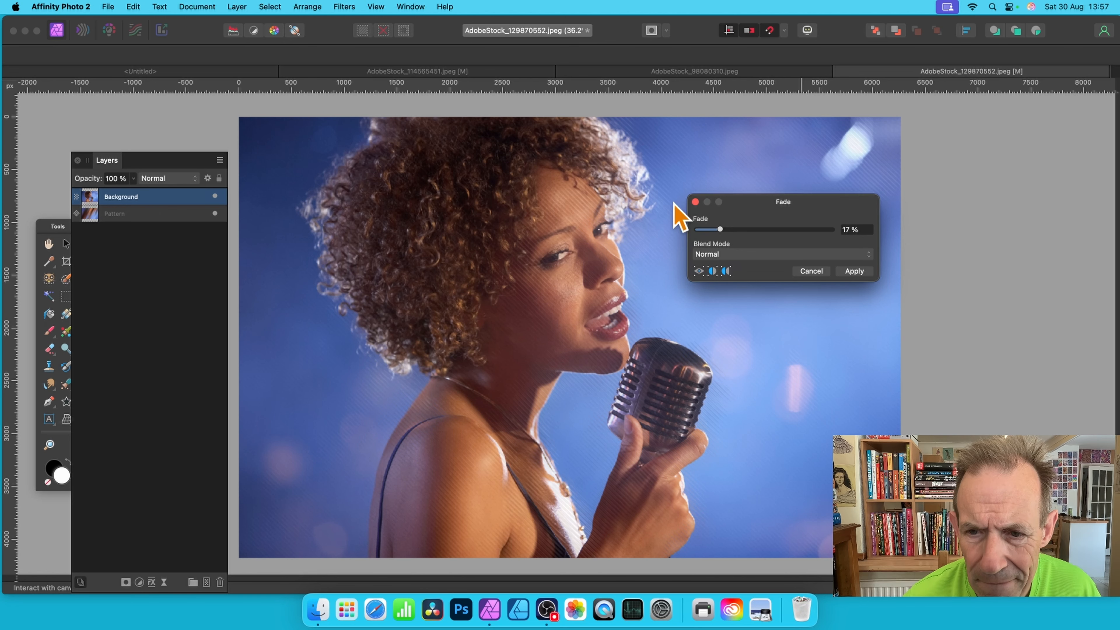
drag(720, 229, 845, 232)
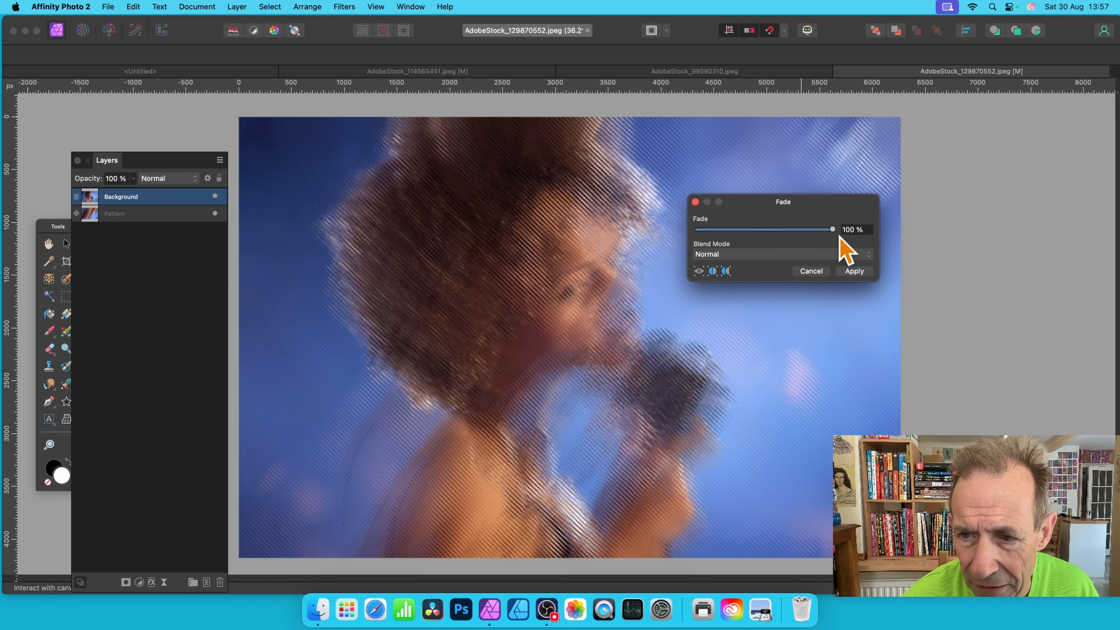
Step: Set the fade's blend mode to Colour Burn at 40% and apply it
click(766, 256)
click(757, 276)
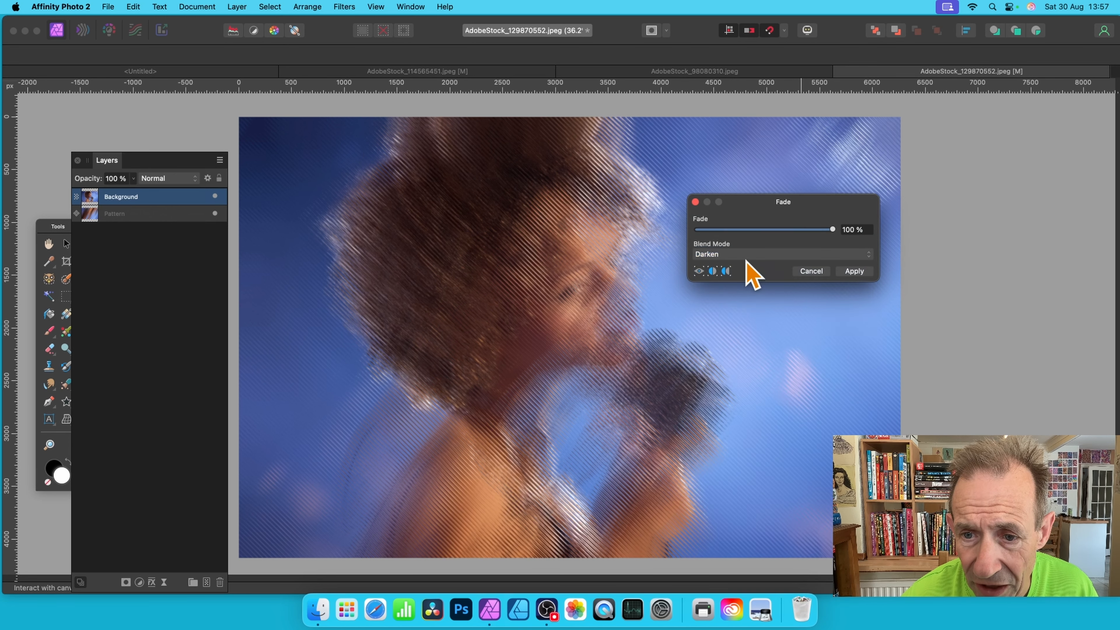
click(749, 255)
click(744, 278)
drag(831, 229, 750, 231)
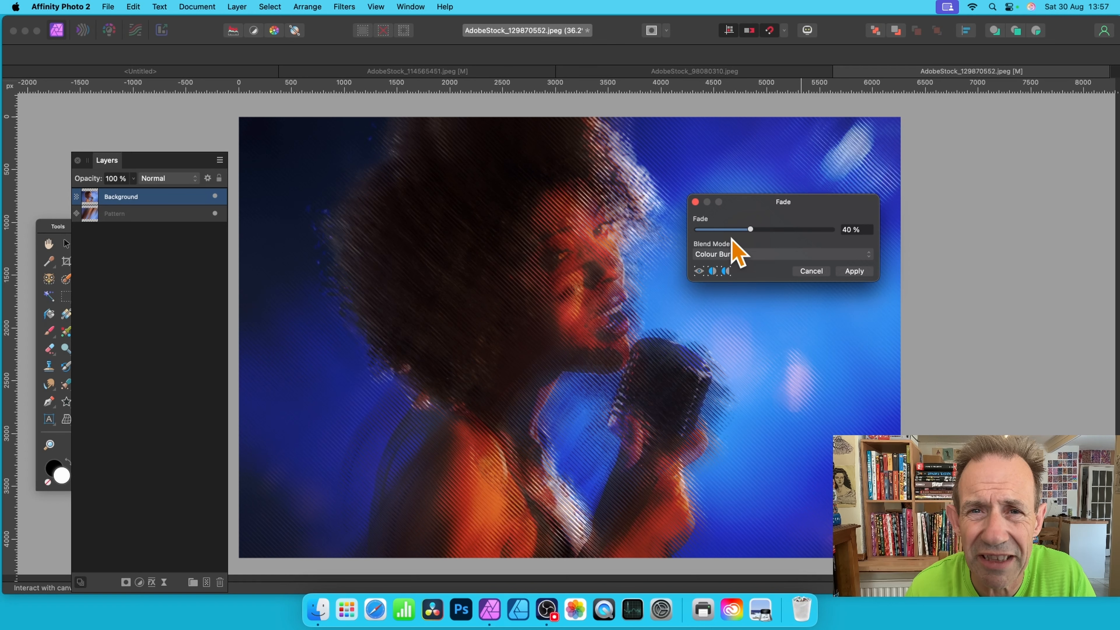
click(855, 271)
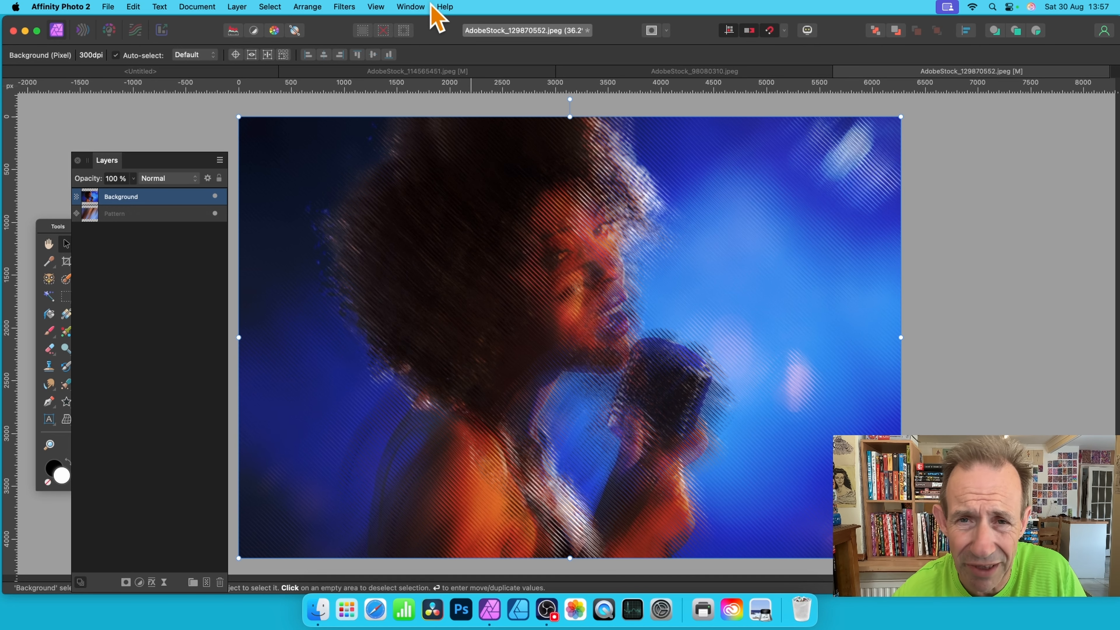
Step: Try a second Displace filter at about 329.7 px with the map from the layers beneath, and cancel it
click(344, 6)
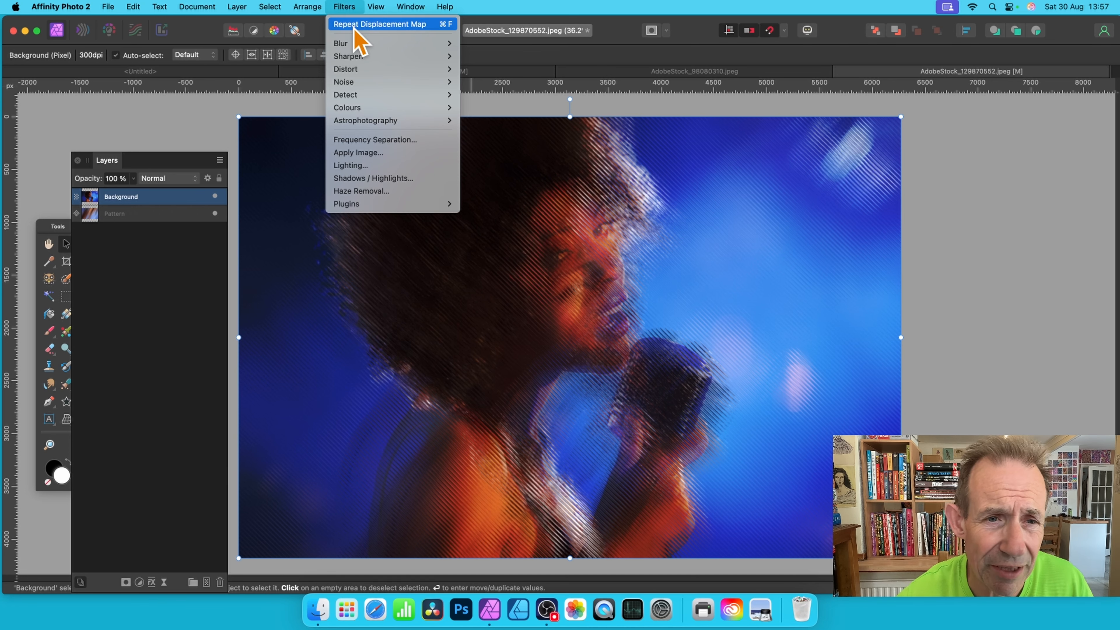
mouse_move(355, 70)
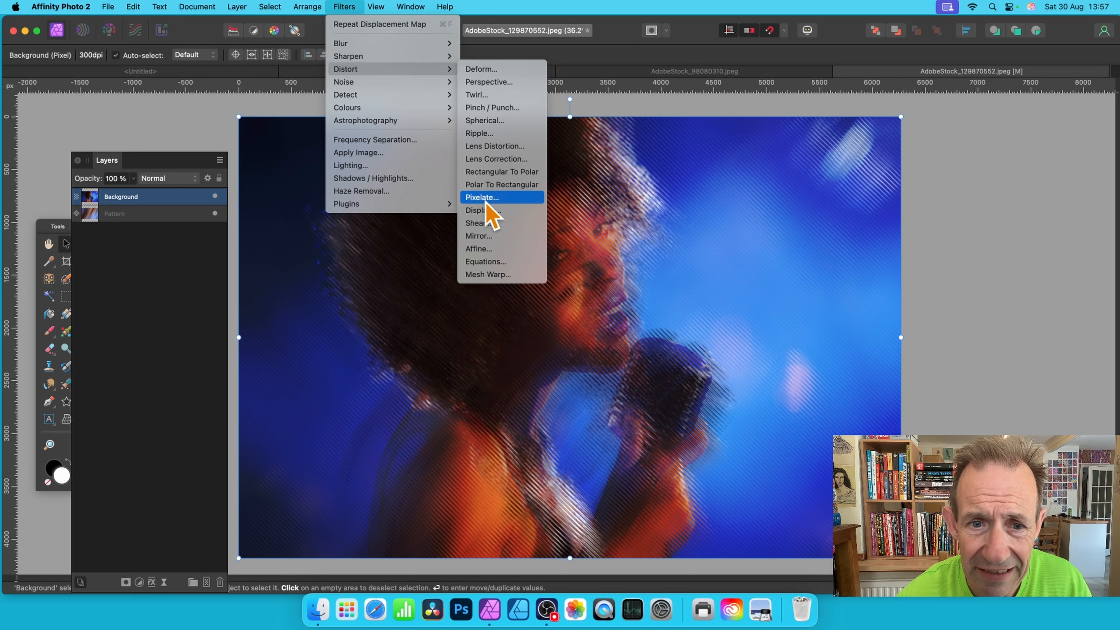
click(484, 211)
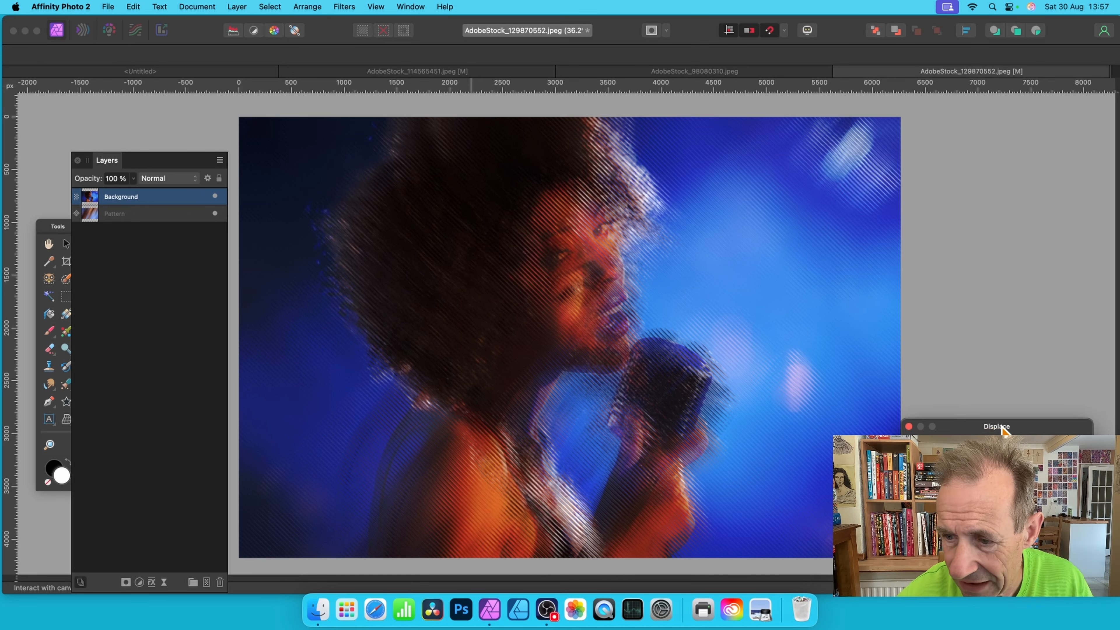
drag(1002, 428, 531, 211)
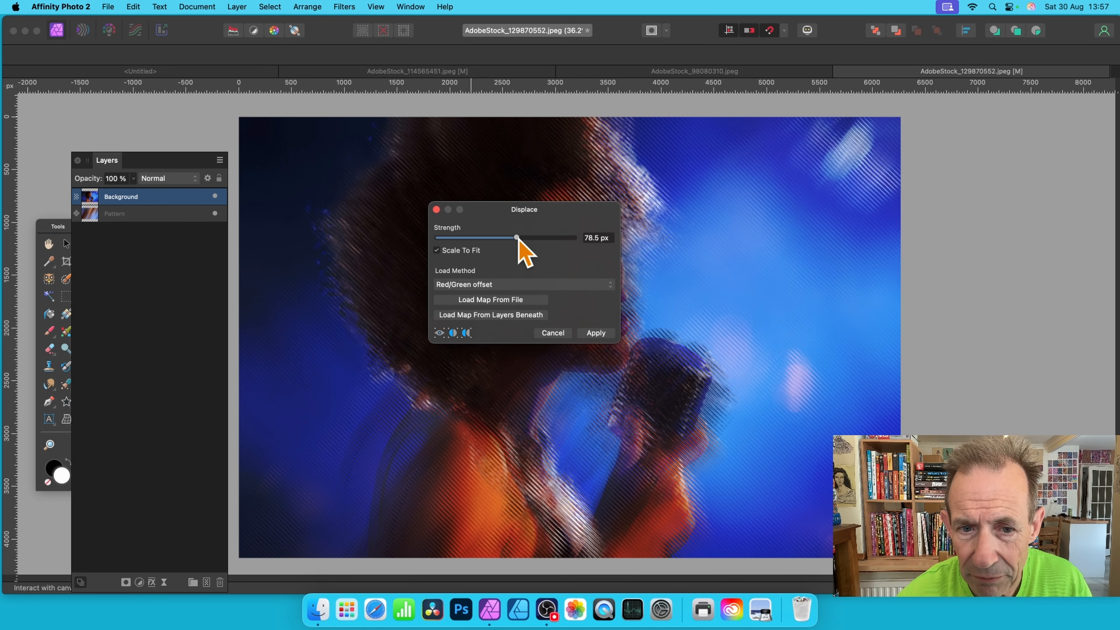
click(501, 314)
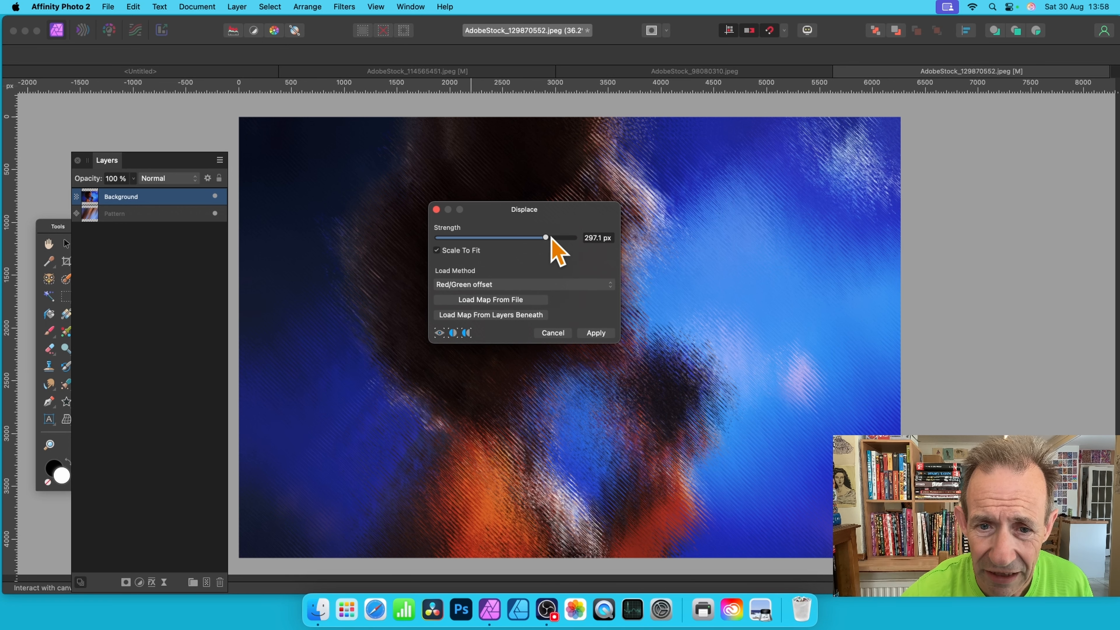
drag(551, 238, 847, 179)
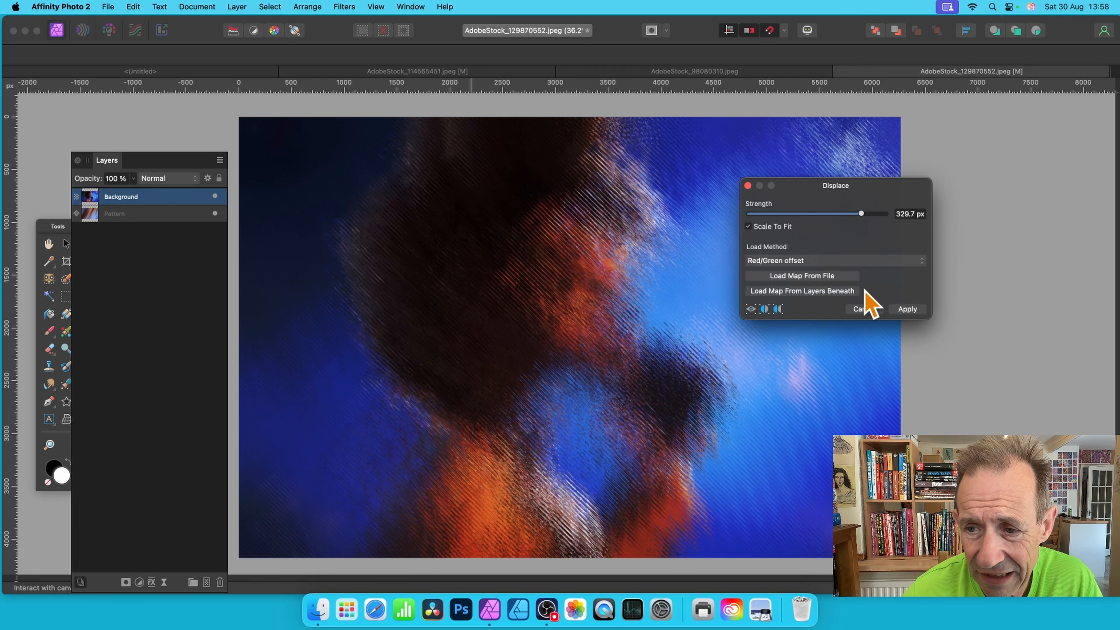
click(862, 309)
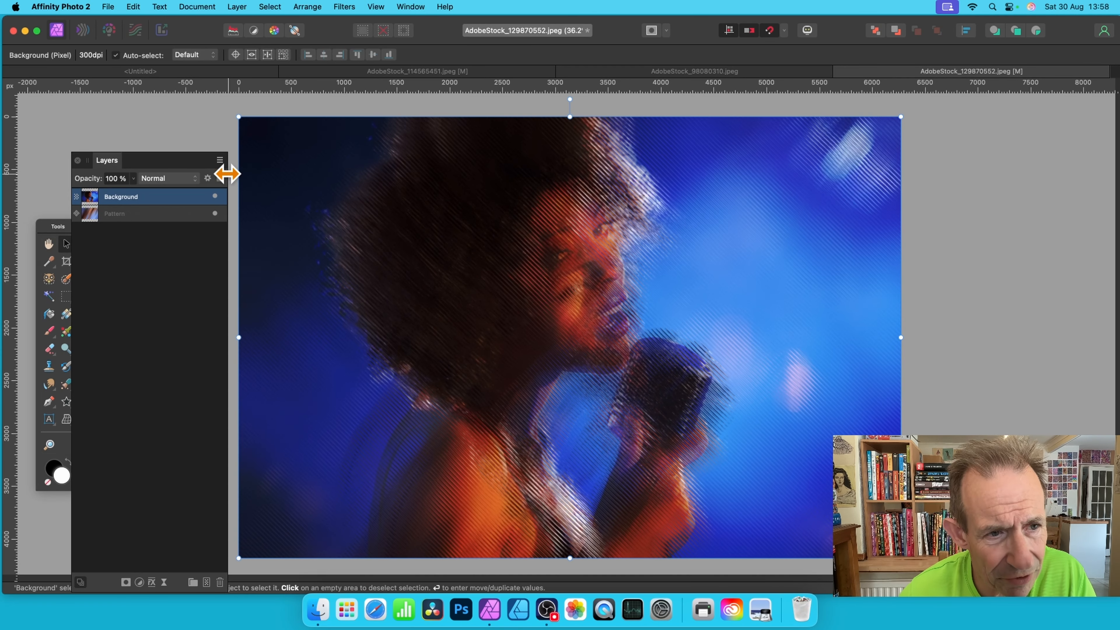
Step: Hide the Background layer, rotate the Pattern layer so its lines run along the opposite diagonal, and show the Background layer again
click(215, 196)
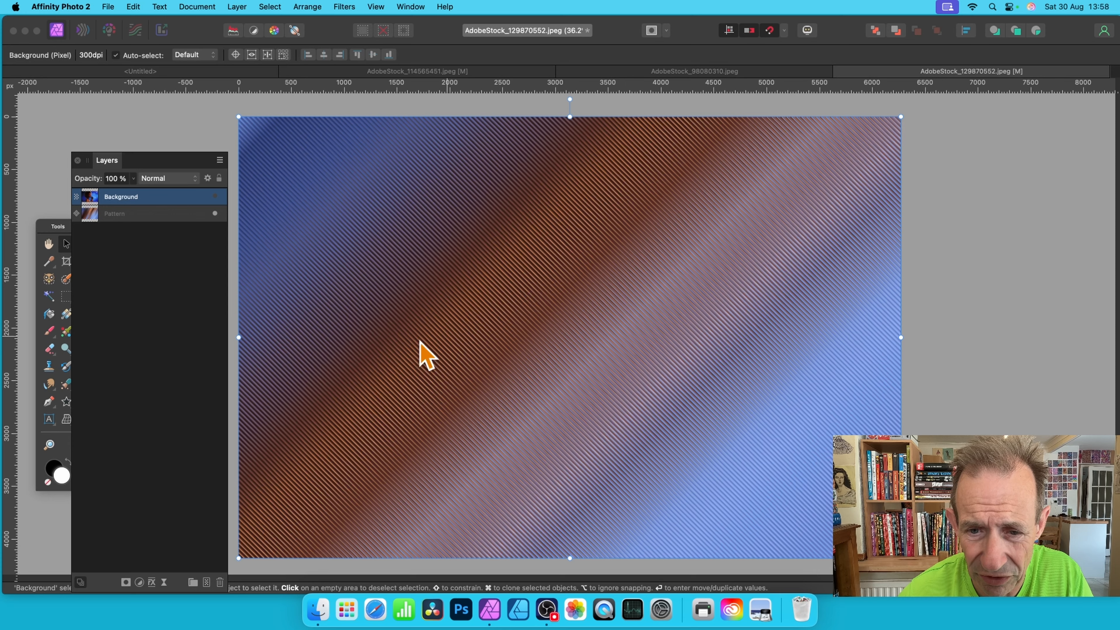
click(135, 216)
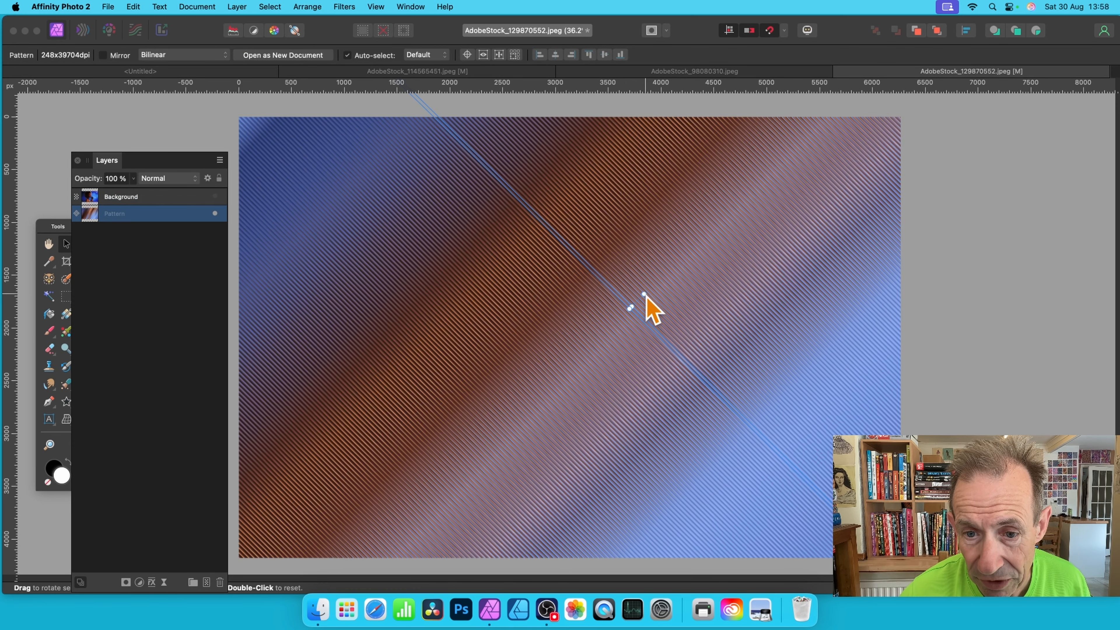
drag(645, 295, 652, 316)
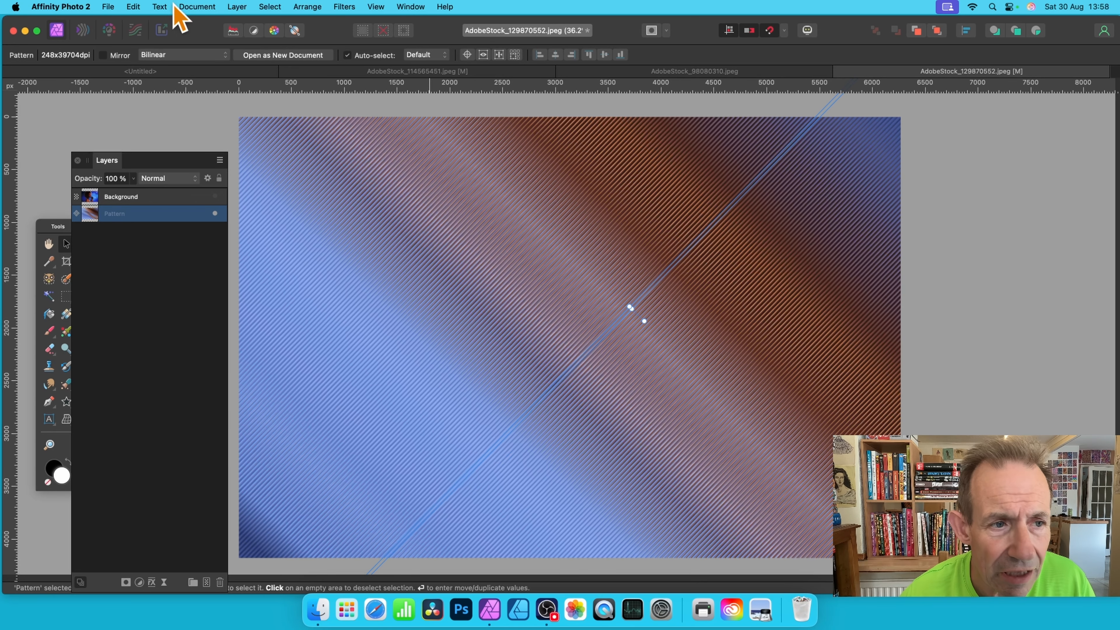
click(136, 195)
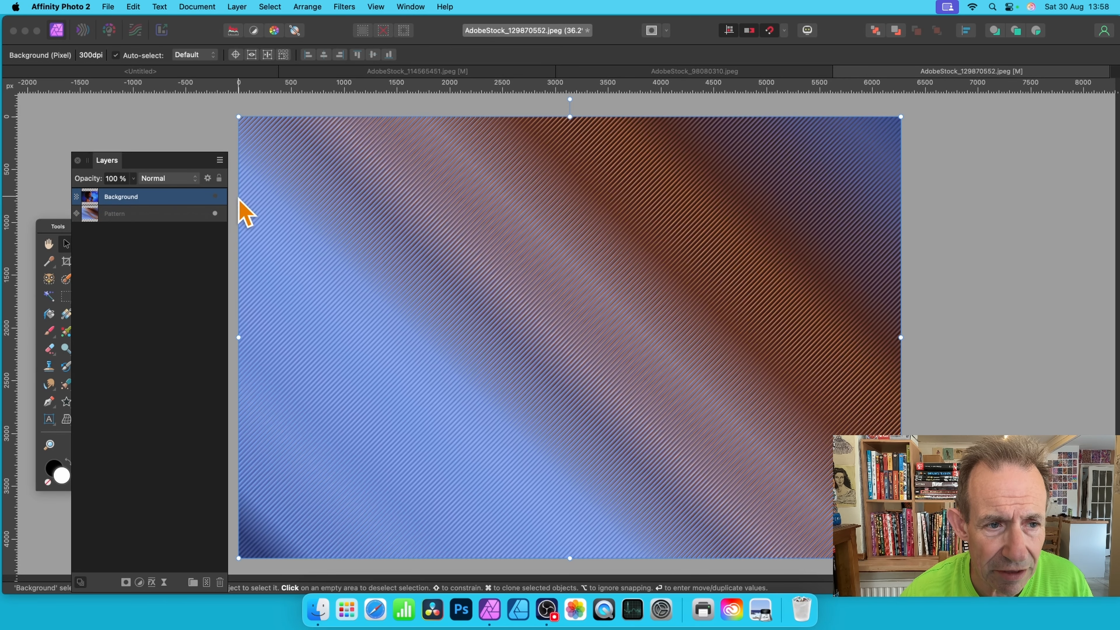
click(215, 195)
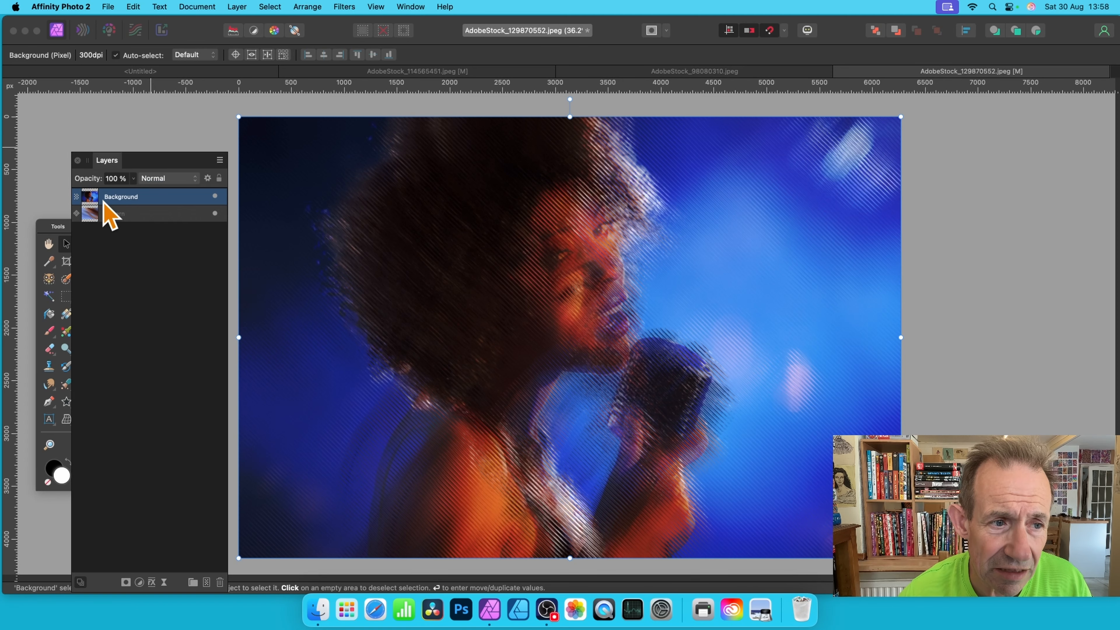
Step: Apply a Displace filter of about 84.2 px to the Background layer, using the rotated pattern beneath as the map
click(343, 6)
mouse_move(355, 69)
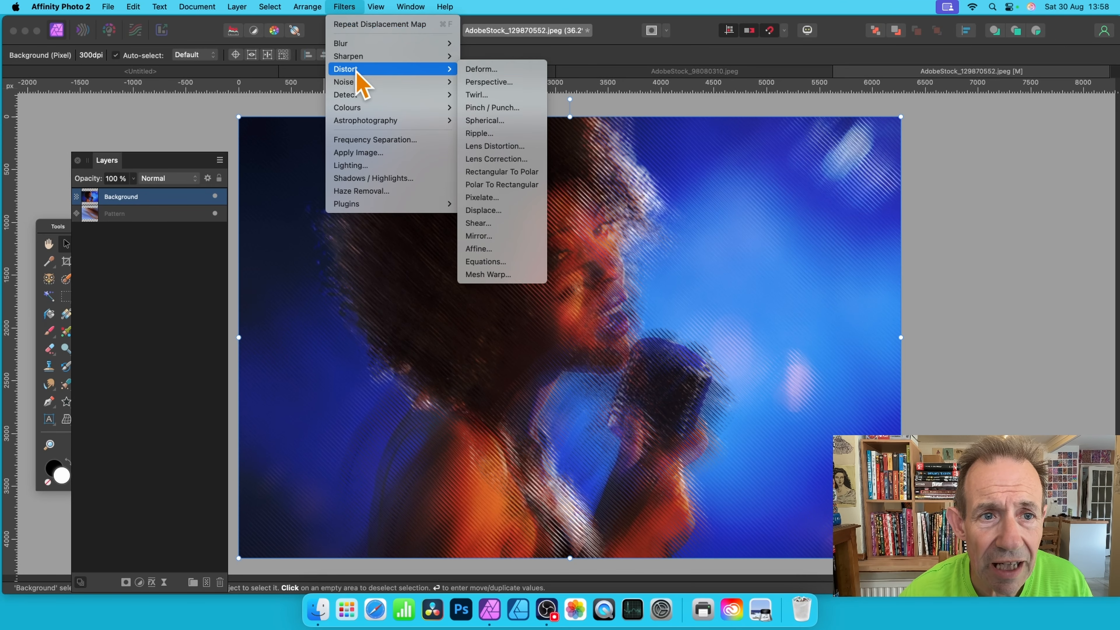
click(490, 210)
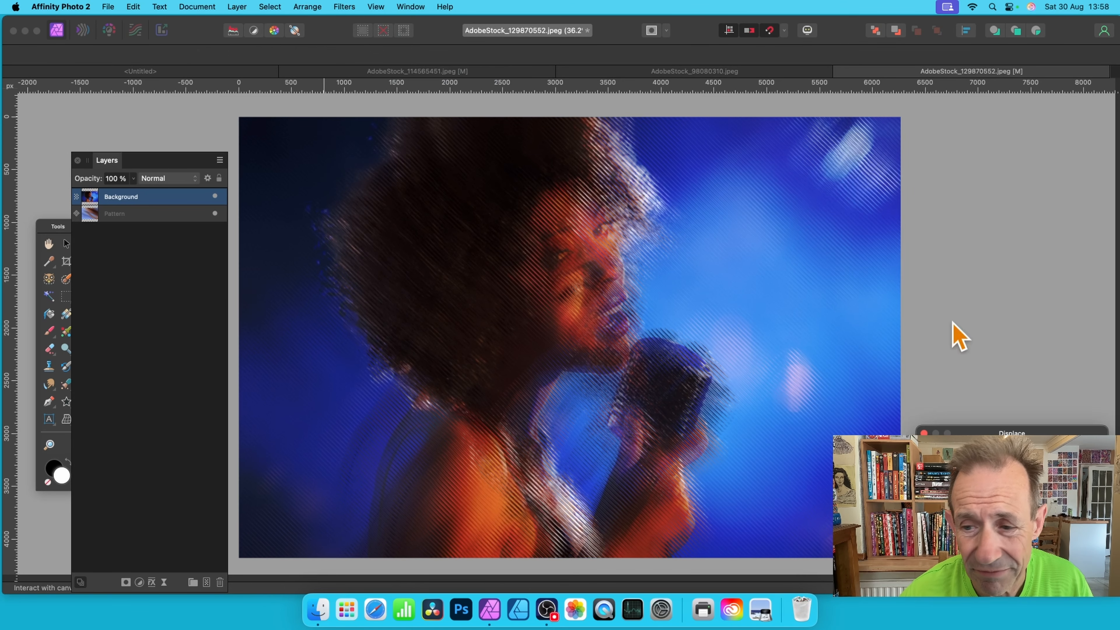
drag(621, 267, 895, 214)
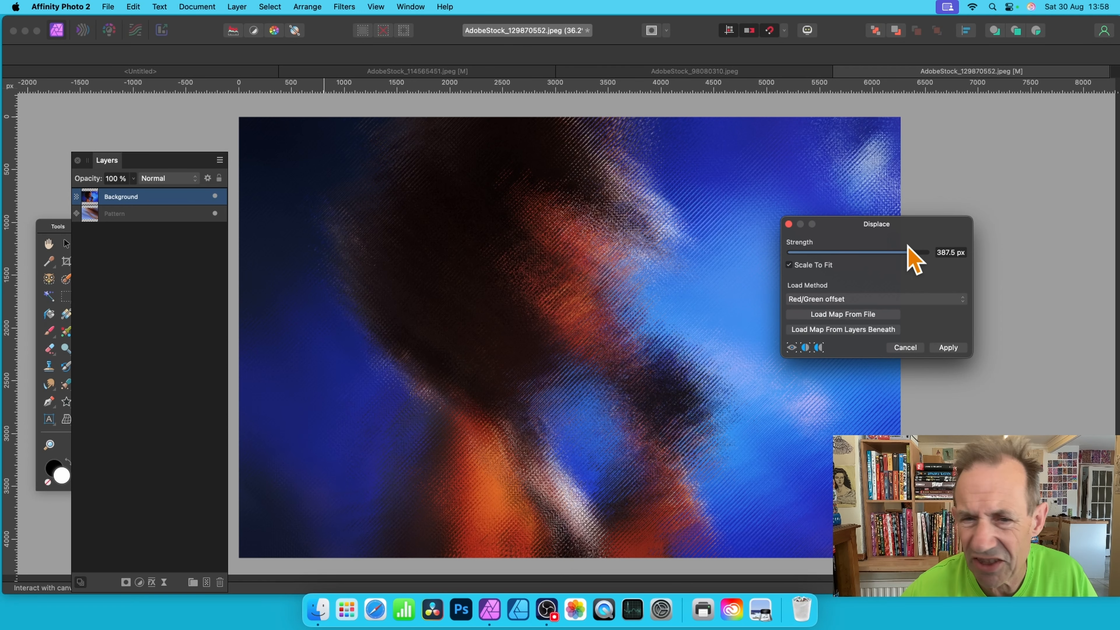
drag(910, 252, 870, 258)
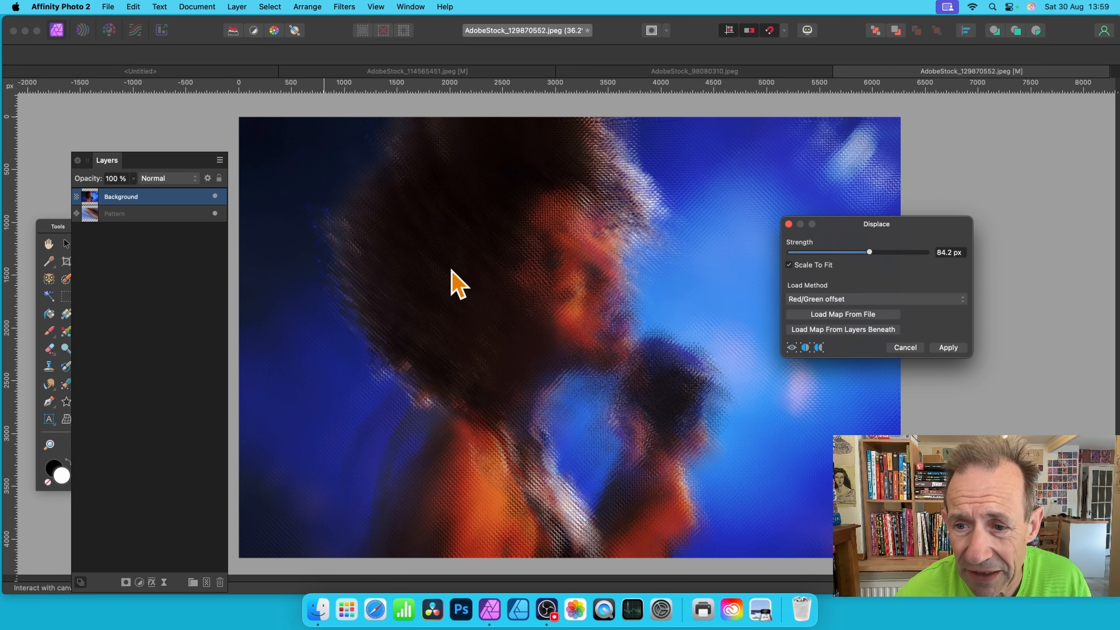
click(956, 348)
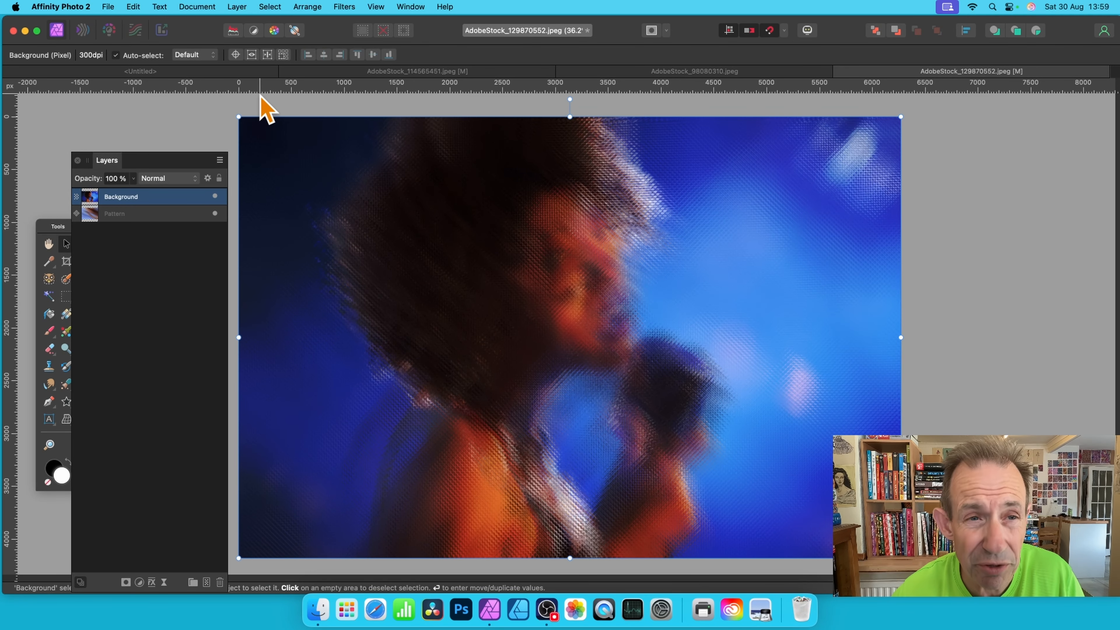
Step: Fade the second displacement to 41% with the Lighten blend mode and apply it
click(238, 7)
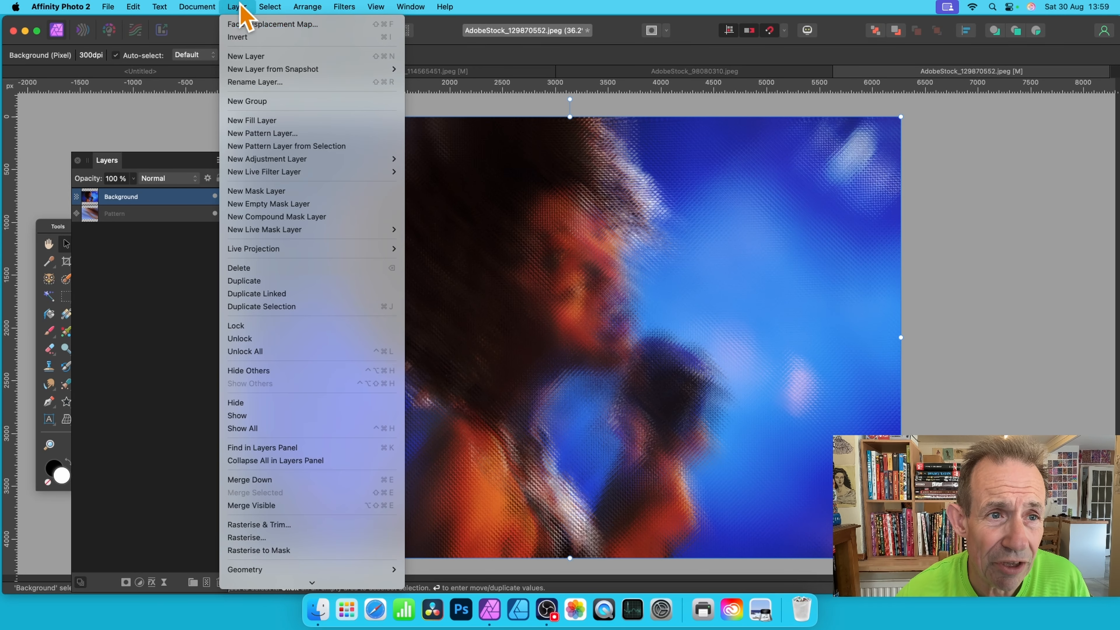
click(248, 25)
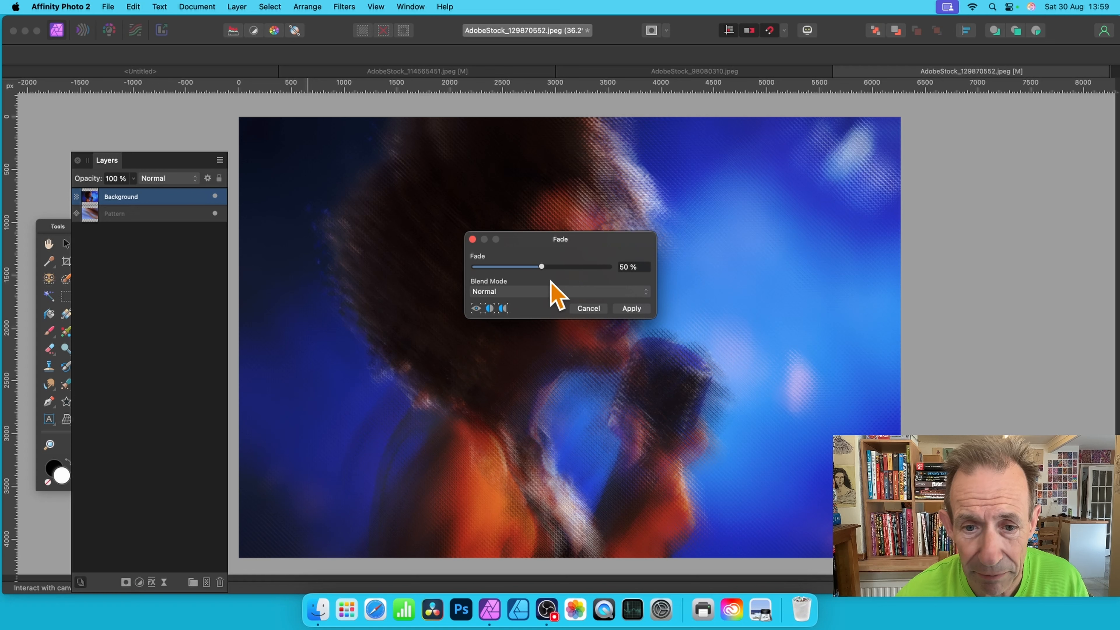
drag(556, 272, 530, 270)
click(533, 292)
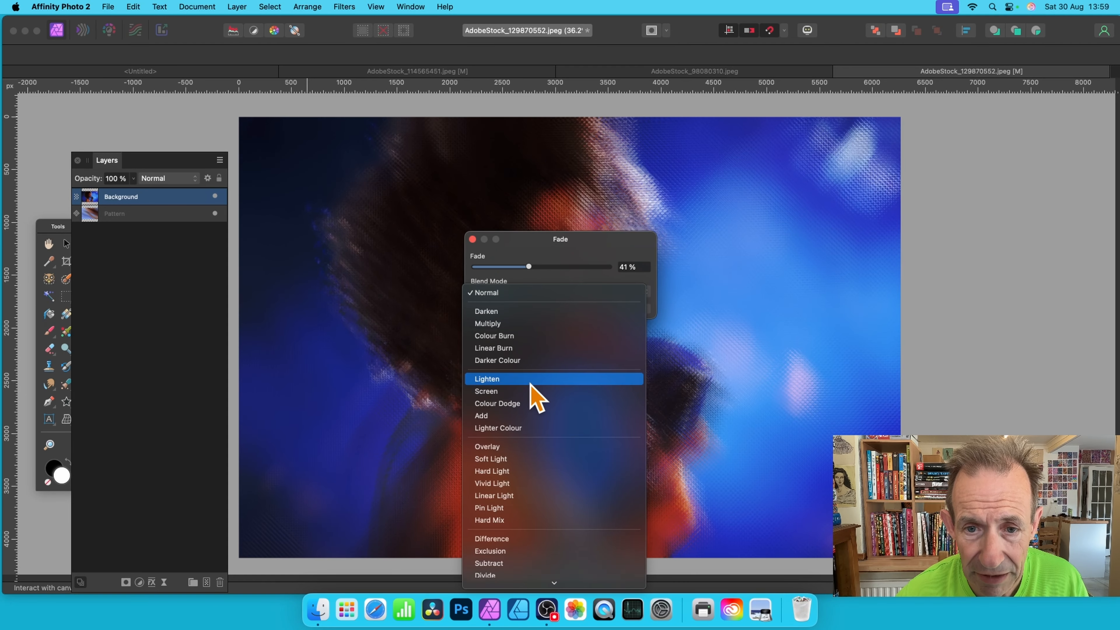
click(532, 380)
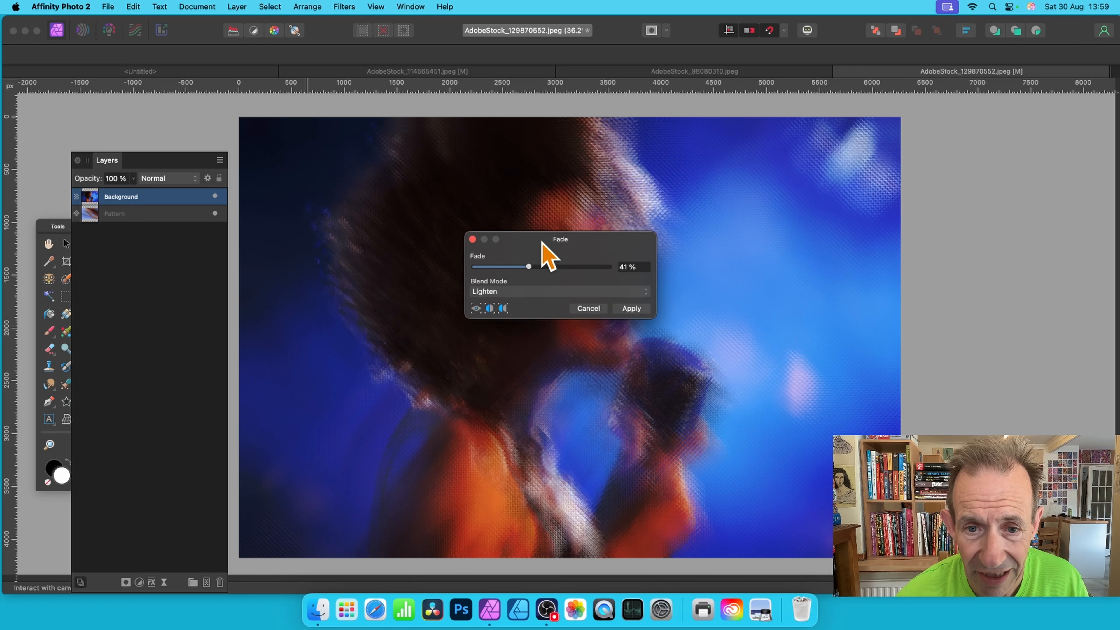
drag(543, 243, 768, 229)
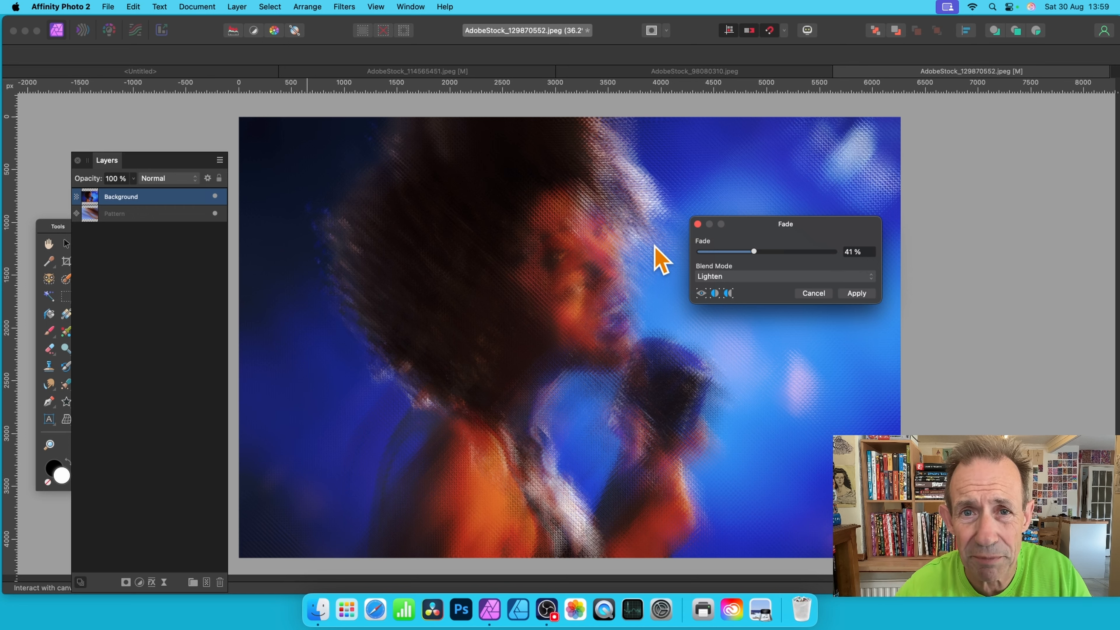
click(863, 294)
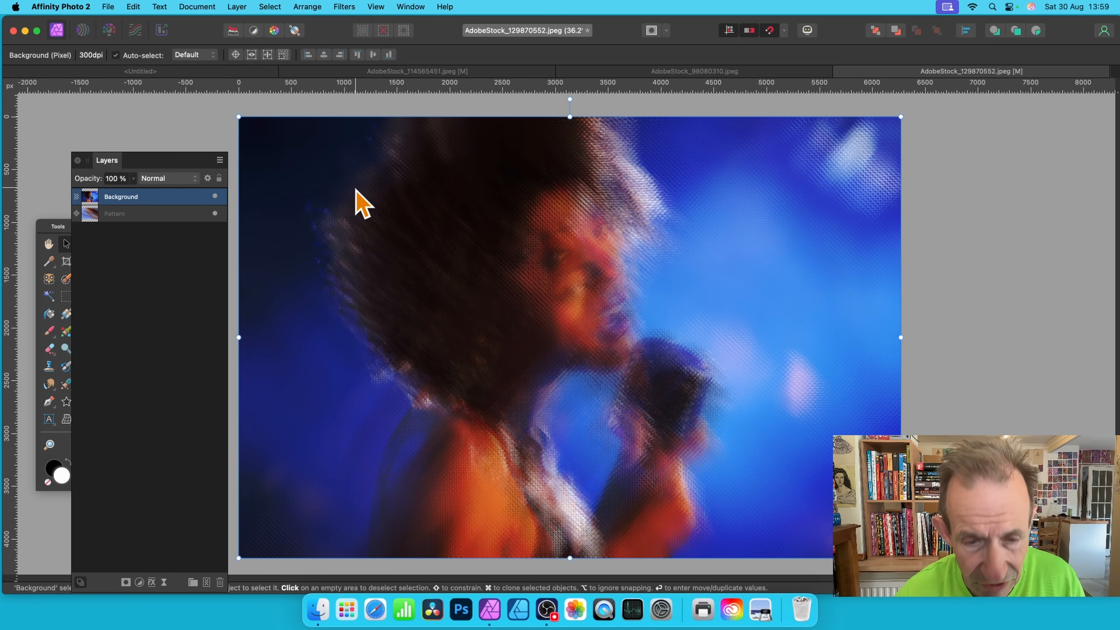
Step: Undo the recent fade and displacement edits on the photo
key(super+z)
key(super+z)
key(super+z)
key(super+z)
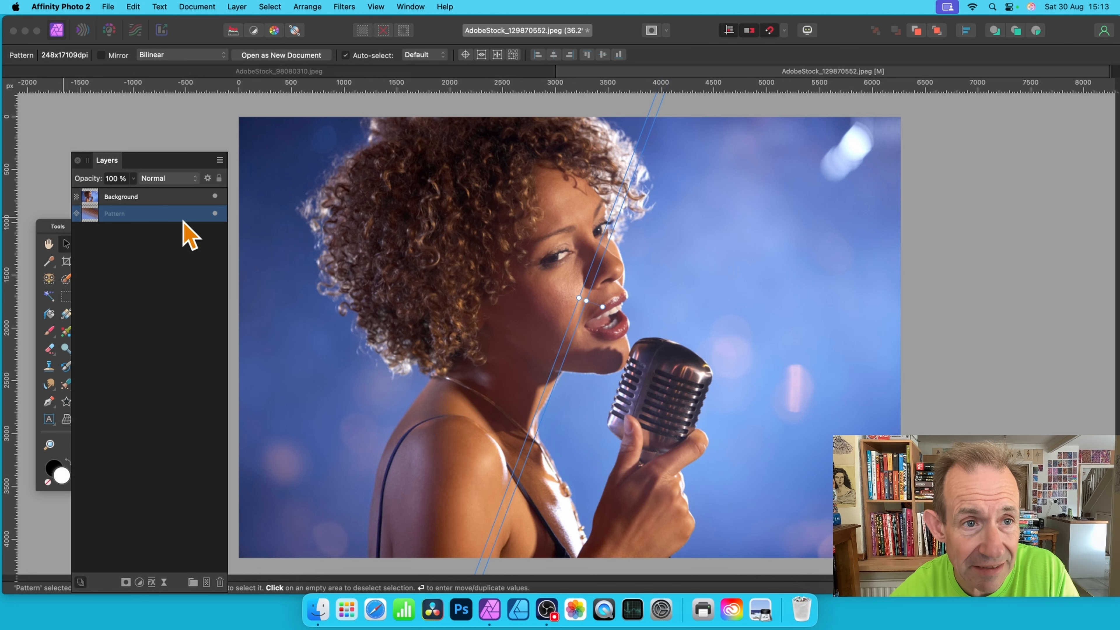
Step: Add a live Gaussian Blur filter to the Pattern layer with a radius of about 17.6 px and Preserve Alpha enabled
click(246, 7)
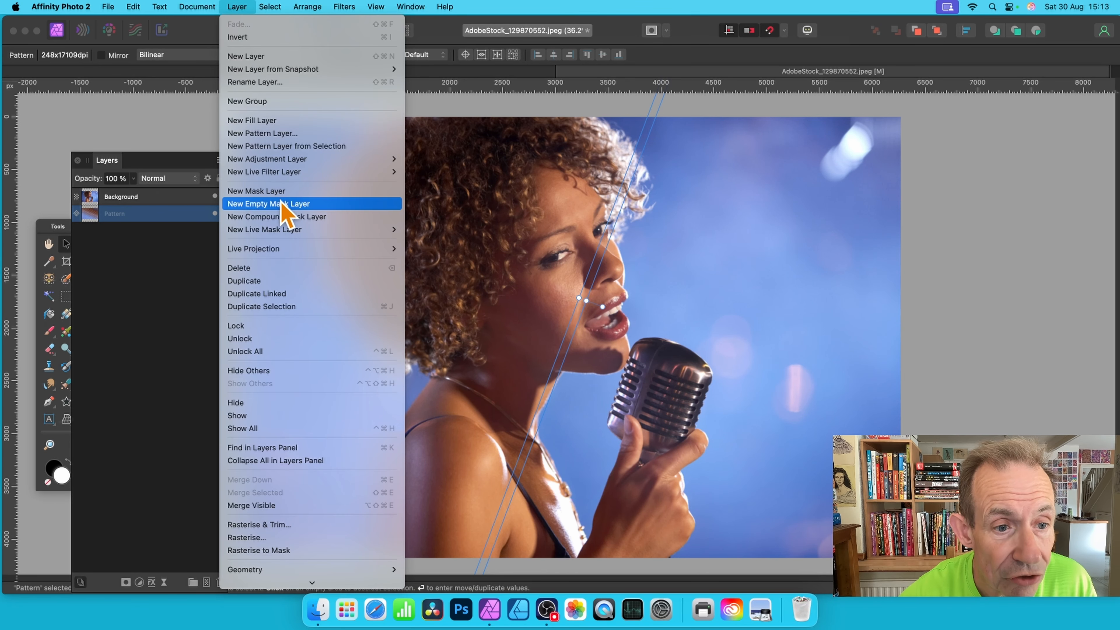
mouse_move(287, 173)
mouse_move(507, 174)
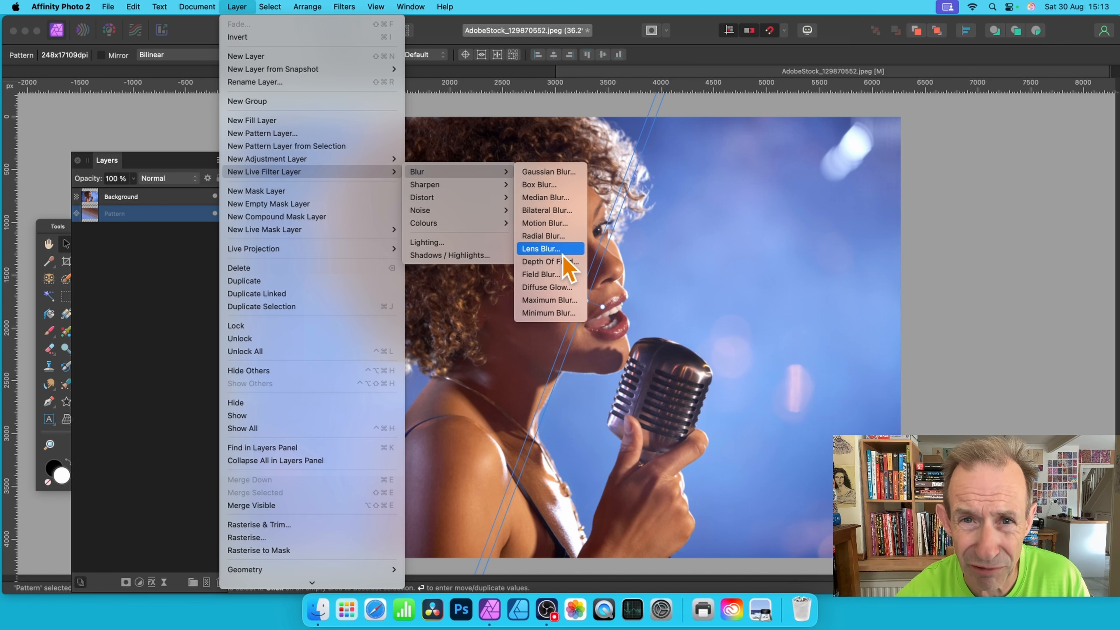
click(560, 172)
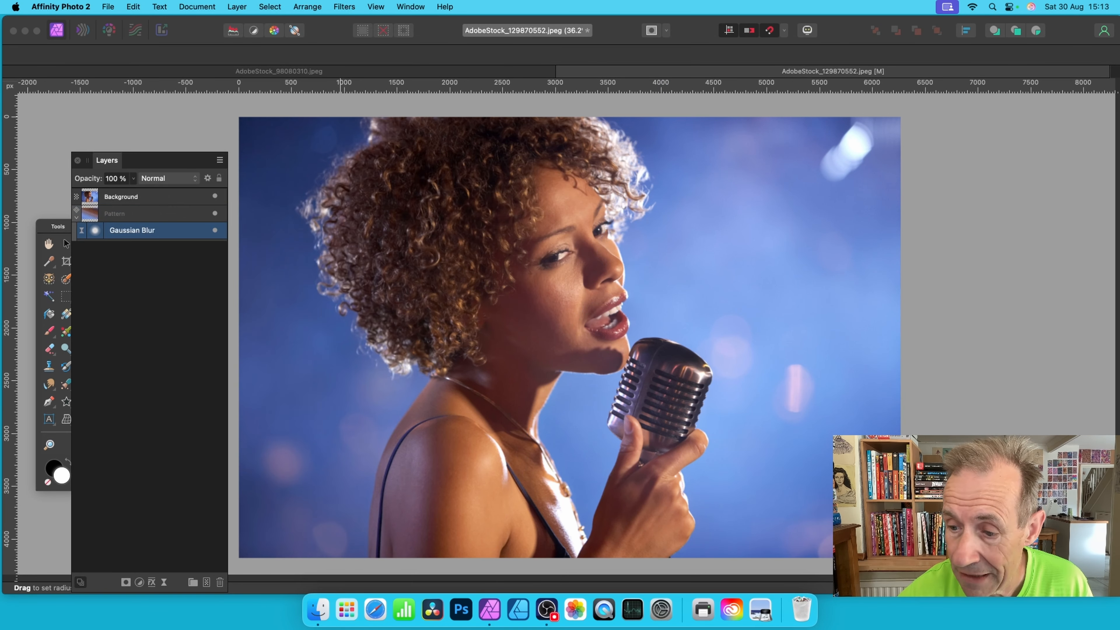
drag(676, 331, 487, 219)
click(448, 266)
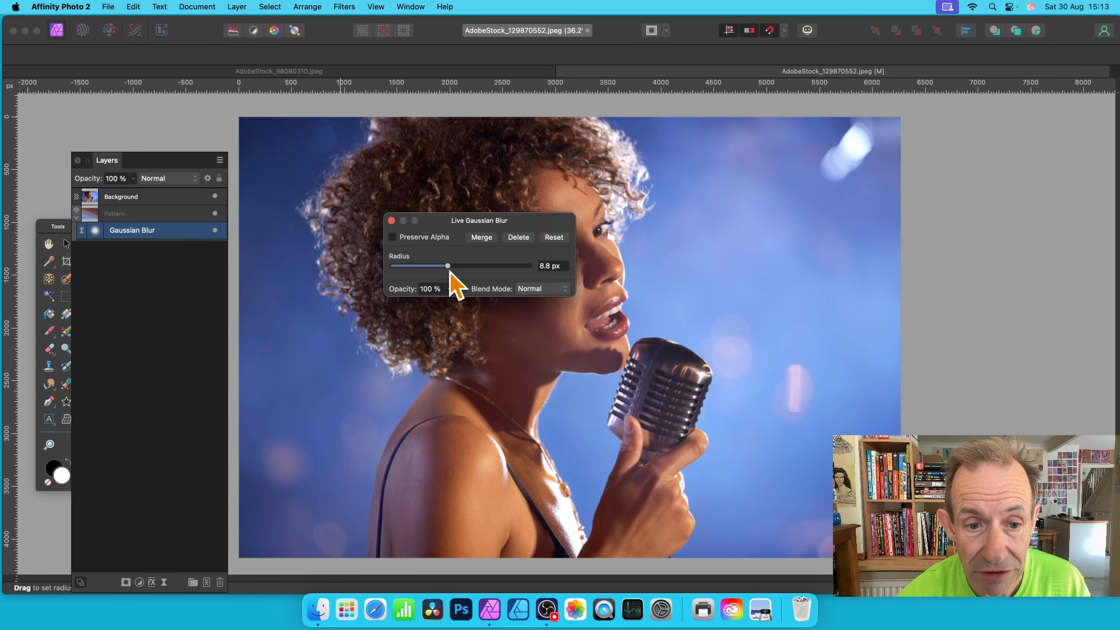
drag(448, 267, 464, 267)
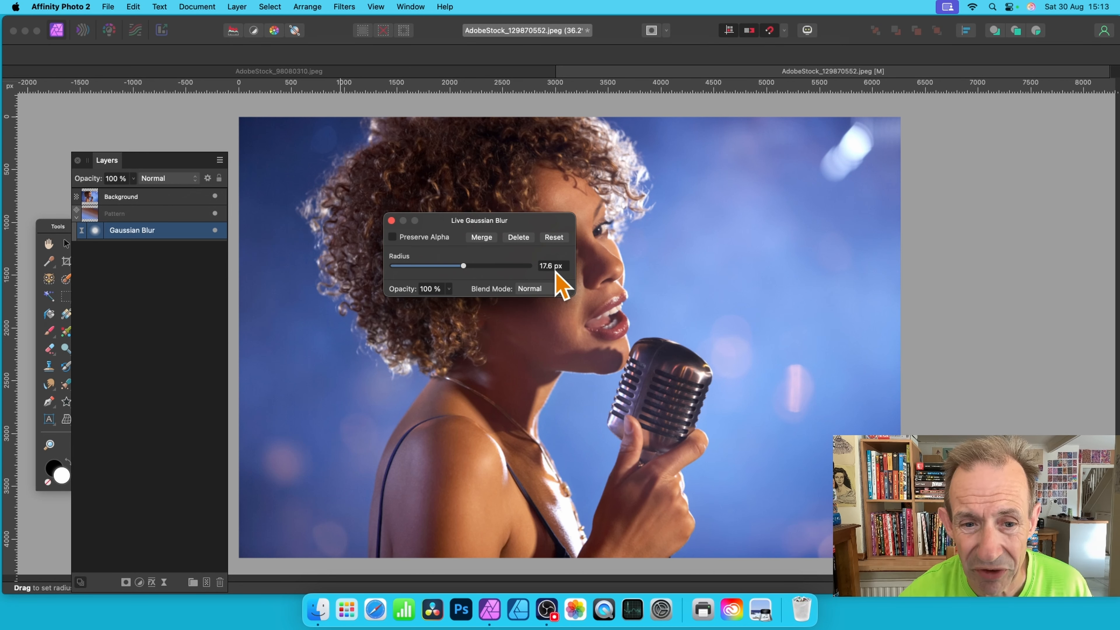
click(393, 237)
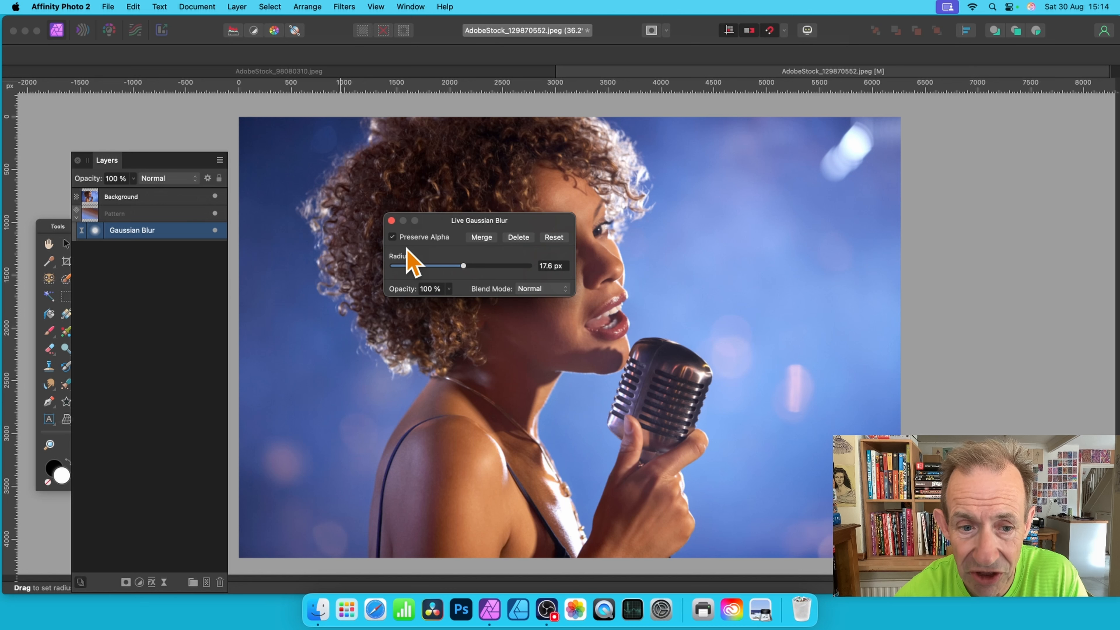
click(391, 220)
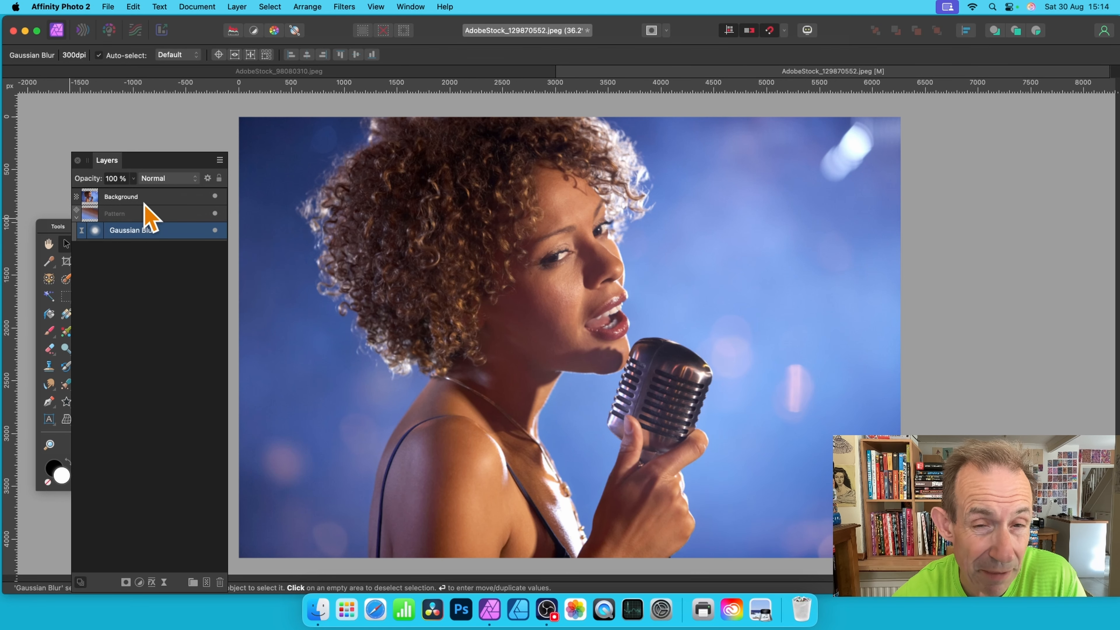
Step: Try a Displace filter of about 300.3 px on the Background layer with the map from the layers beneath, and cancel it
click(132, 196)
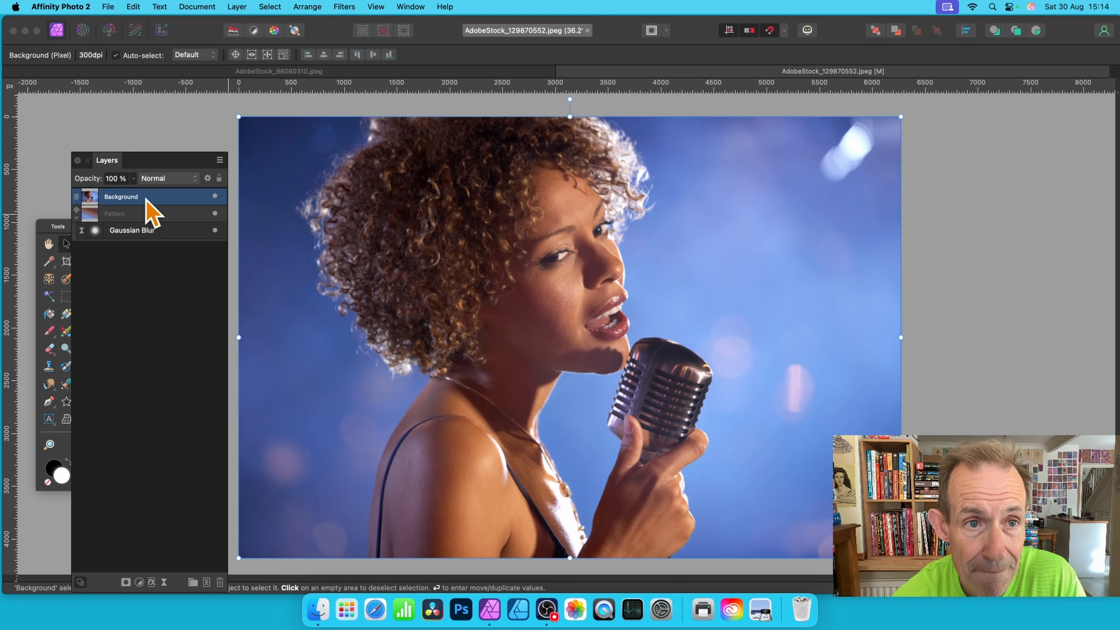
click(344, 6)
mouse_move(362, 71)
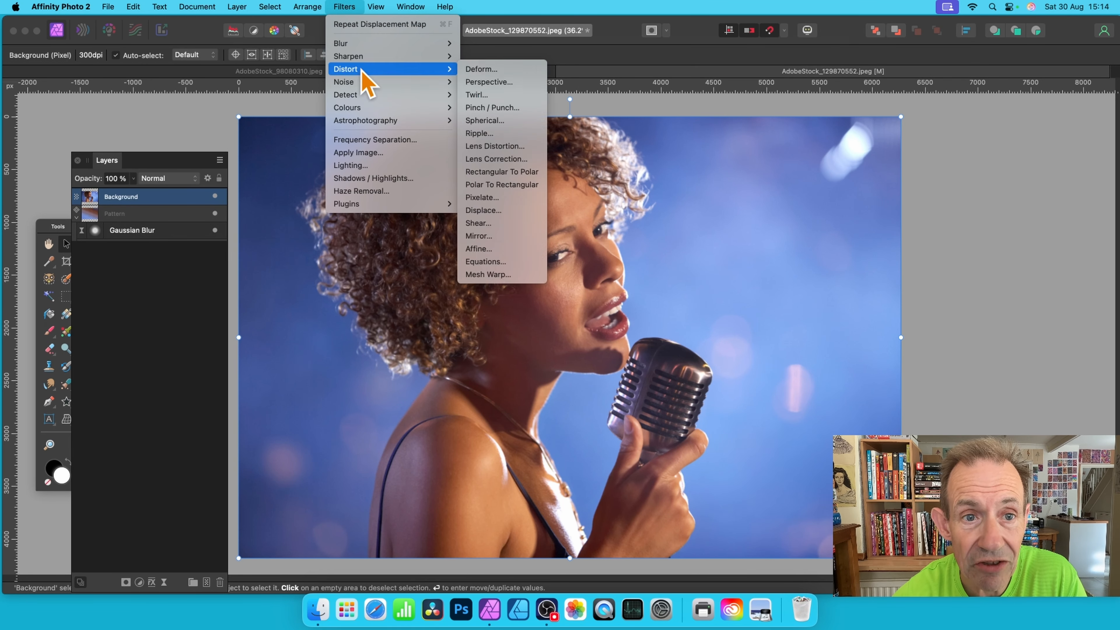
click(504, 213)
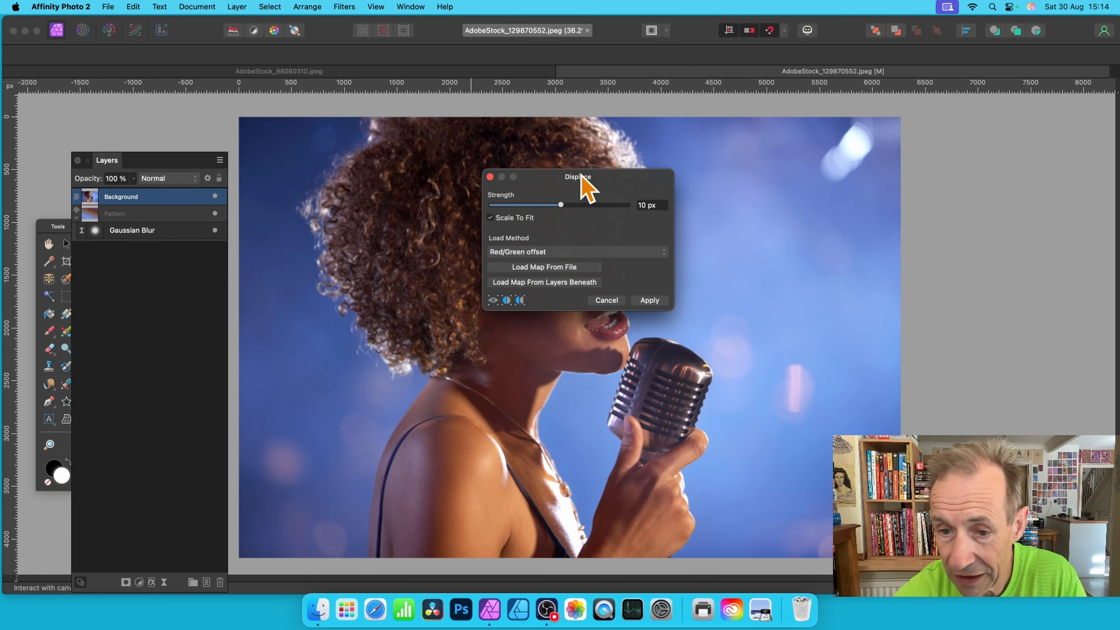
drag(556, 202, 596, 201)
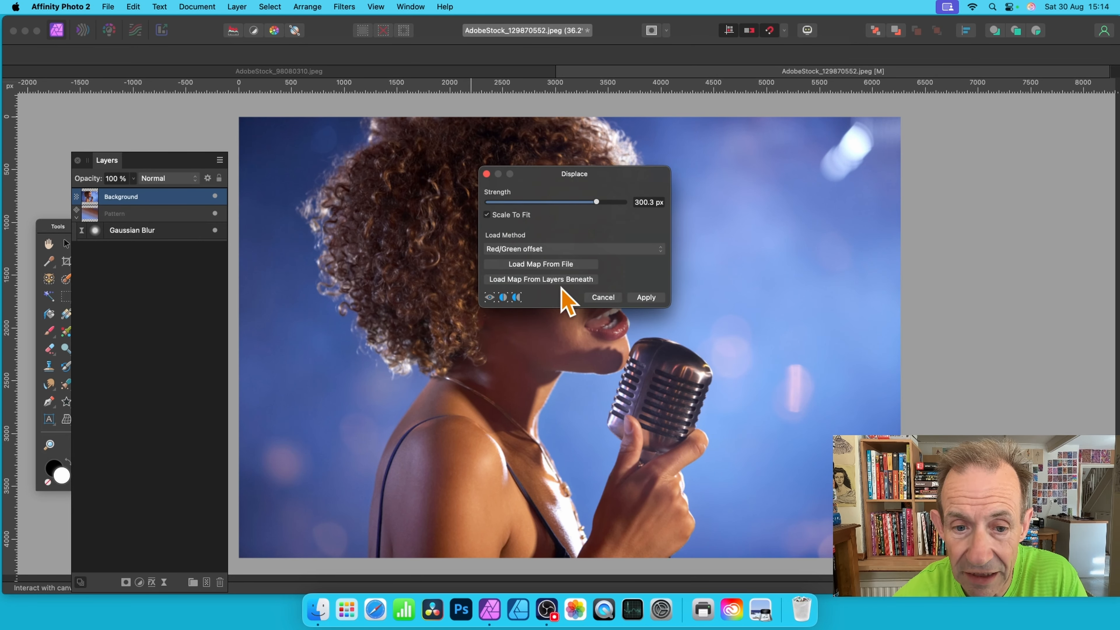
click(536, 279)
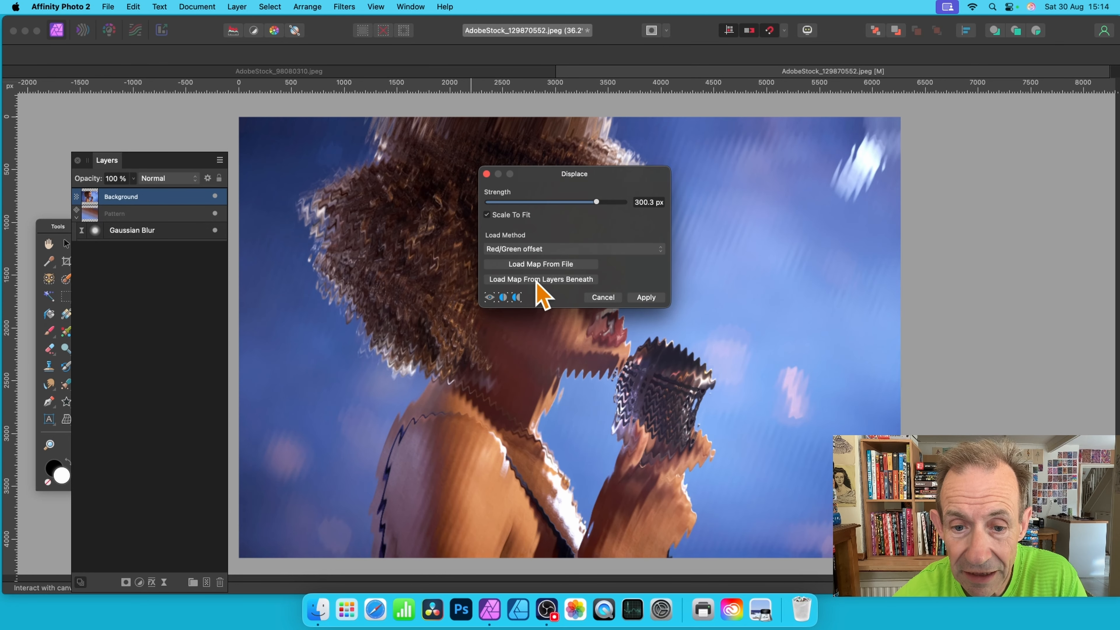
drag(577, 175, 801, 174)
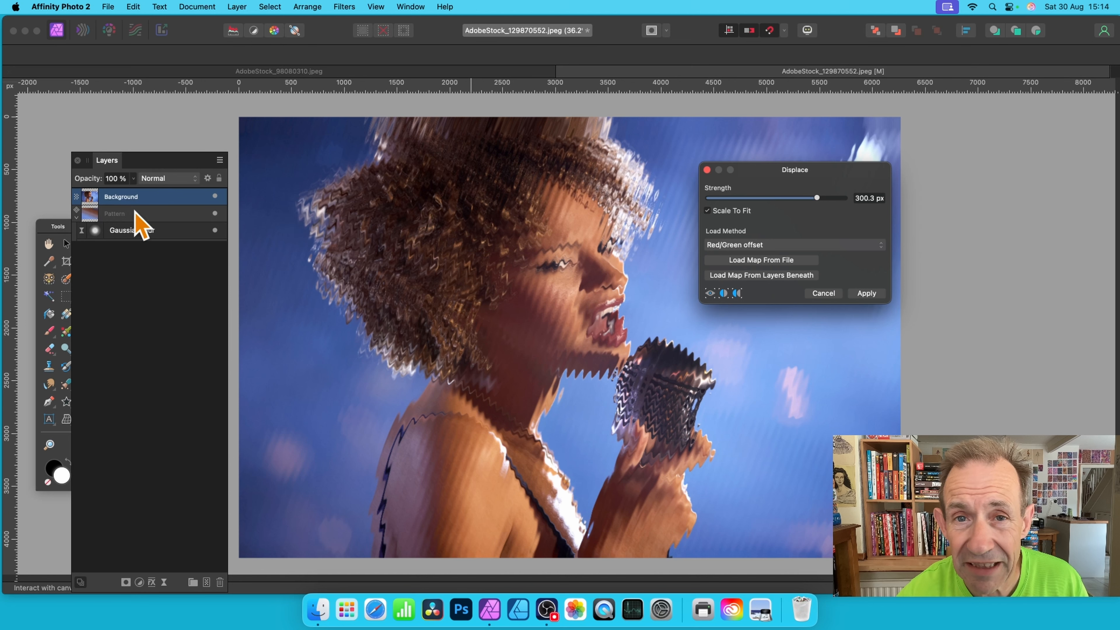
click(823, 293)
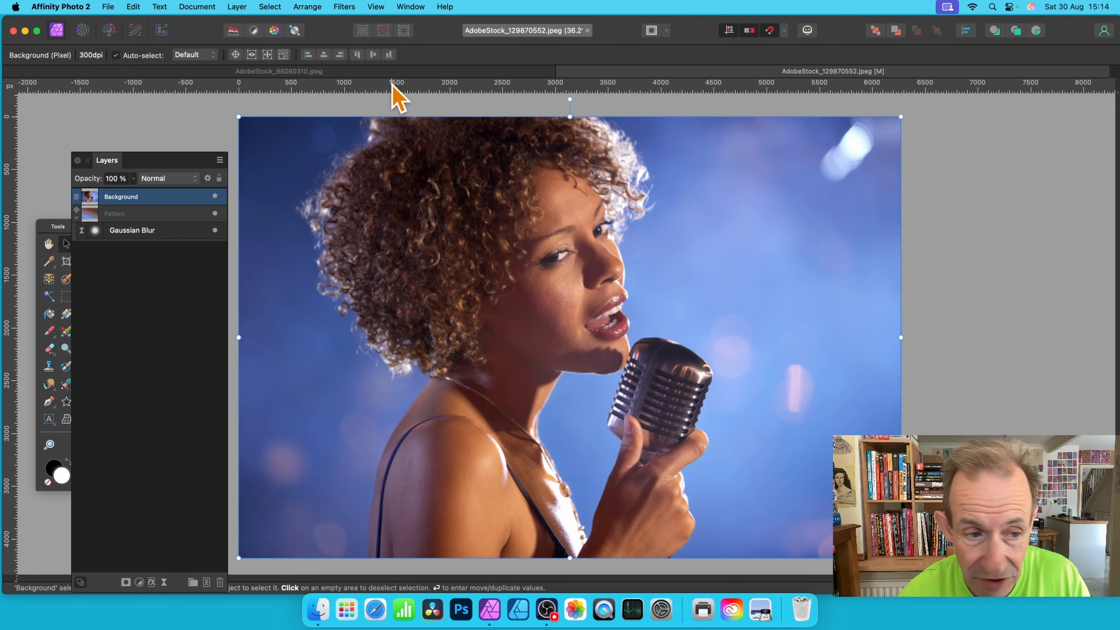
Step: Widen the Pattern layer's tile to about 248x3593 dpi for broader stripes, and hide the Background layer
click(133, 214)
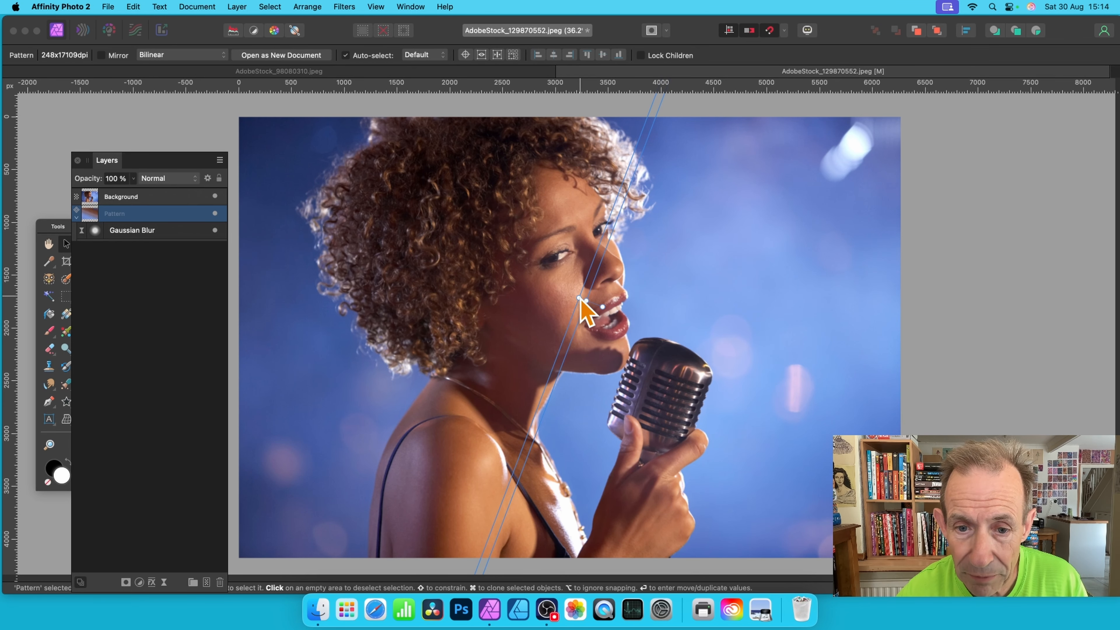
mouse_move(579, 299)
mouse_down()
mouse_move(564, 305)
mouse_move(566, 292)
mouse_move(582, 300)
mouse_up()
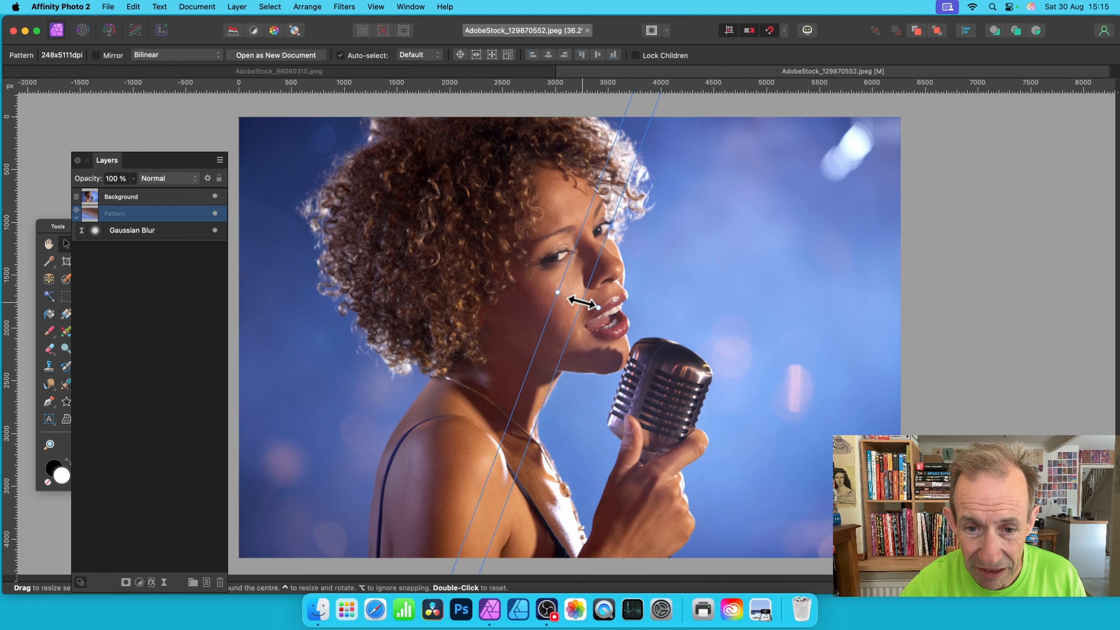
drag(582, 301, 598, 310)
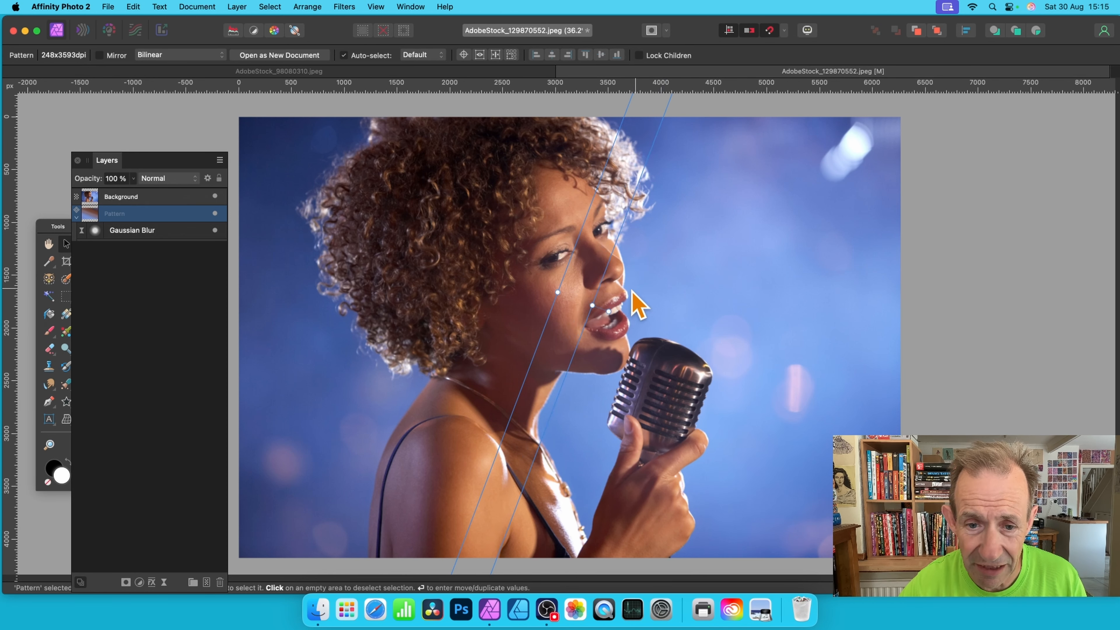
click(215, 196)
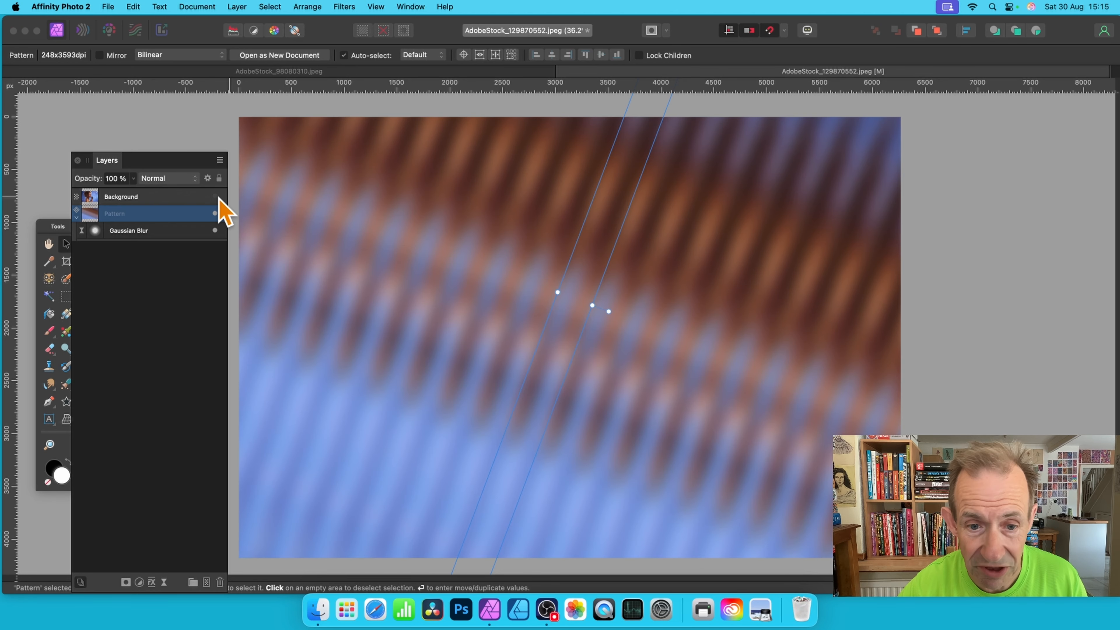
Step: Show the Background layer and set the Pattern layer's live Gaussian Blur radius to about 40.7 px
click(215, 196)
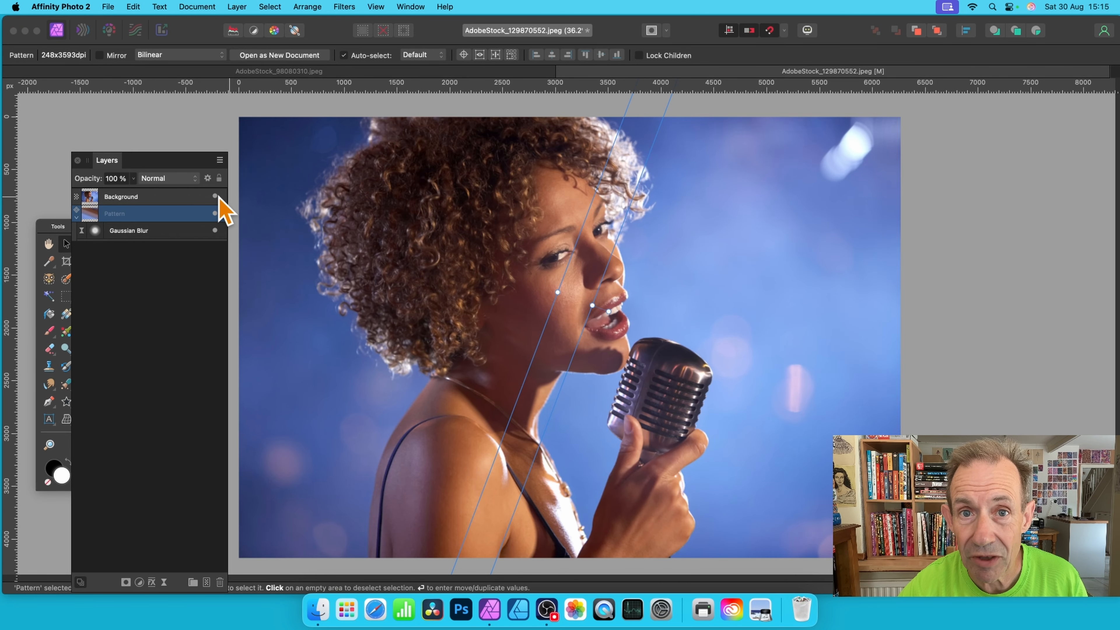
click(150, 230)
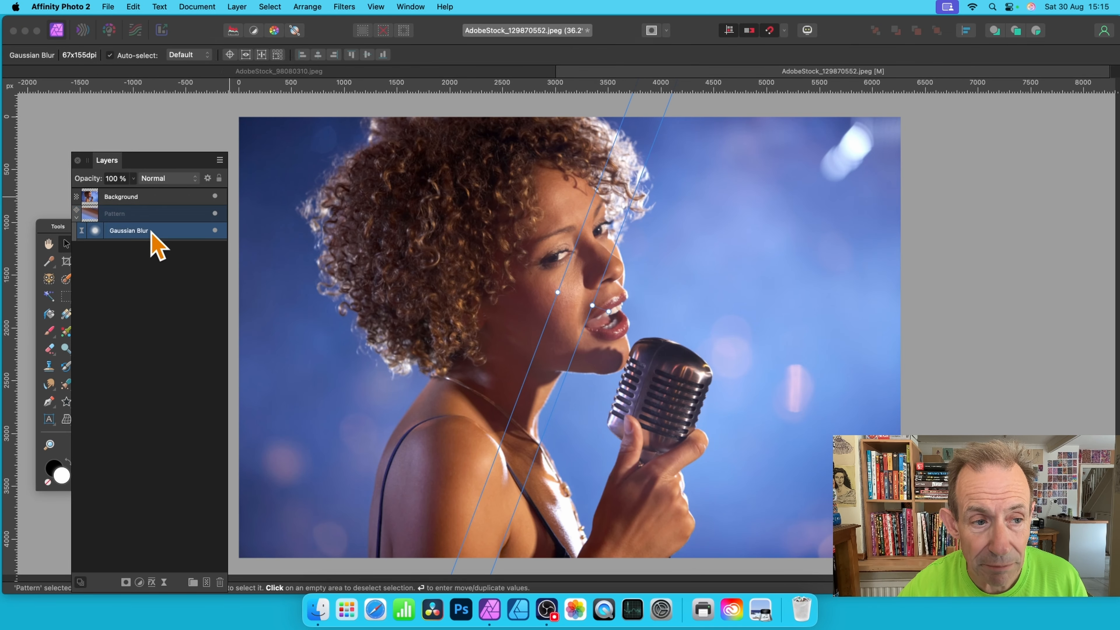
click(93, 231)
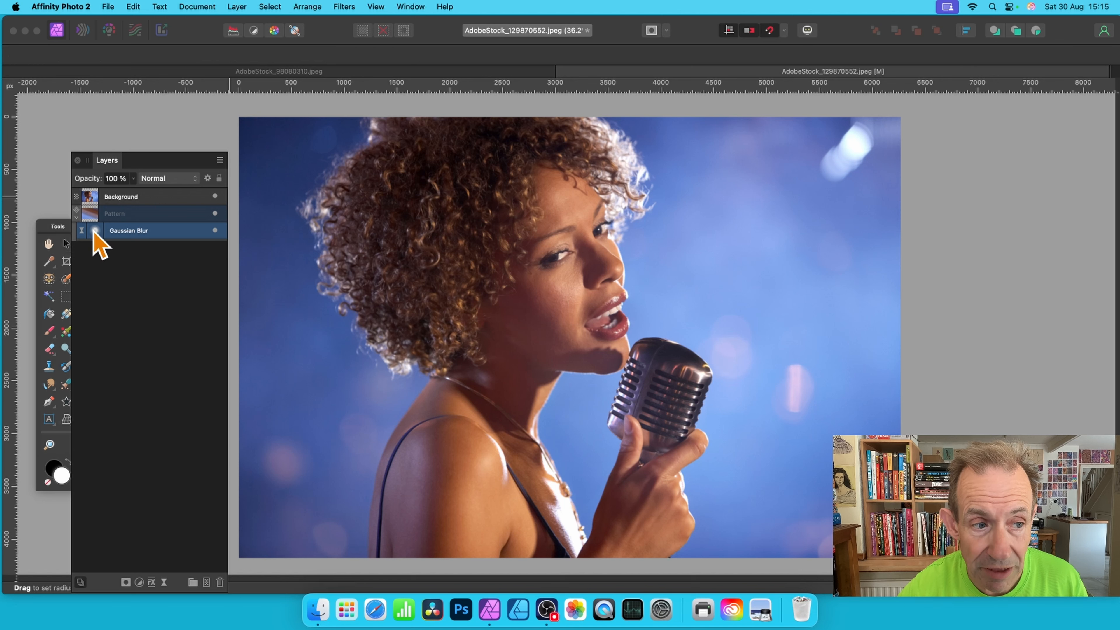
drag(819, 421, 668, 185)
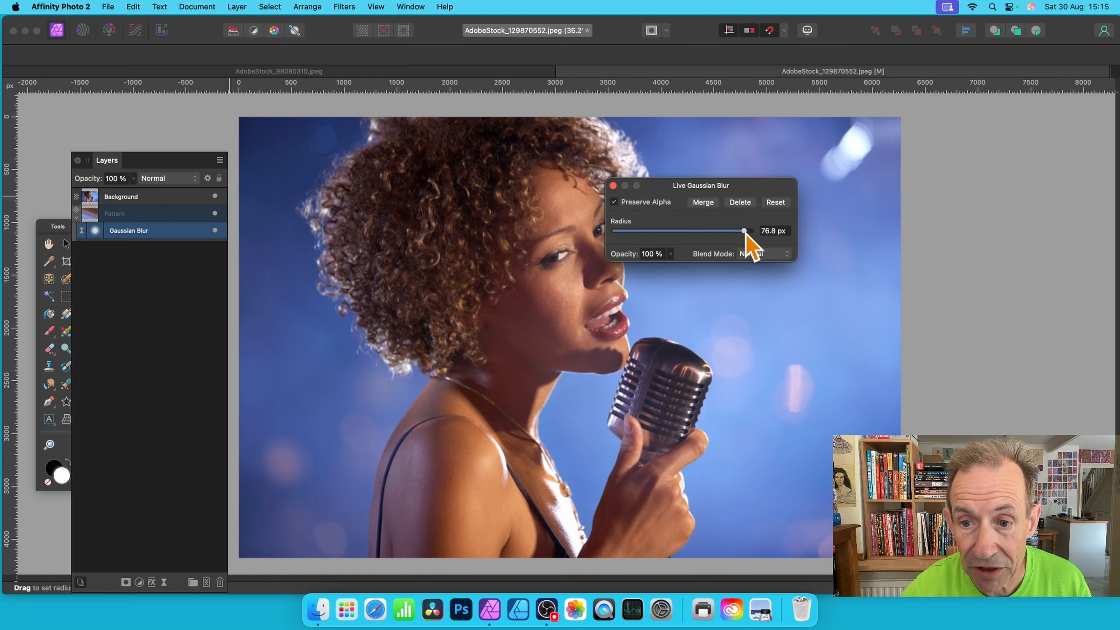
drag(743, 231, 721, 231)
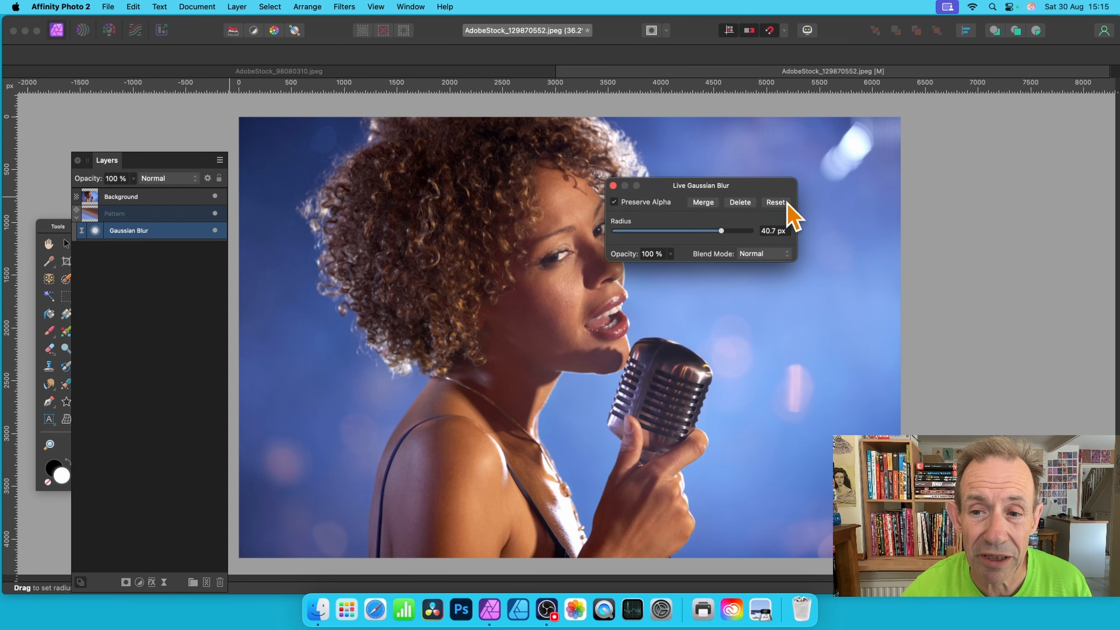
click(613, 185)
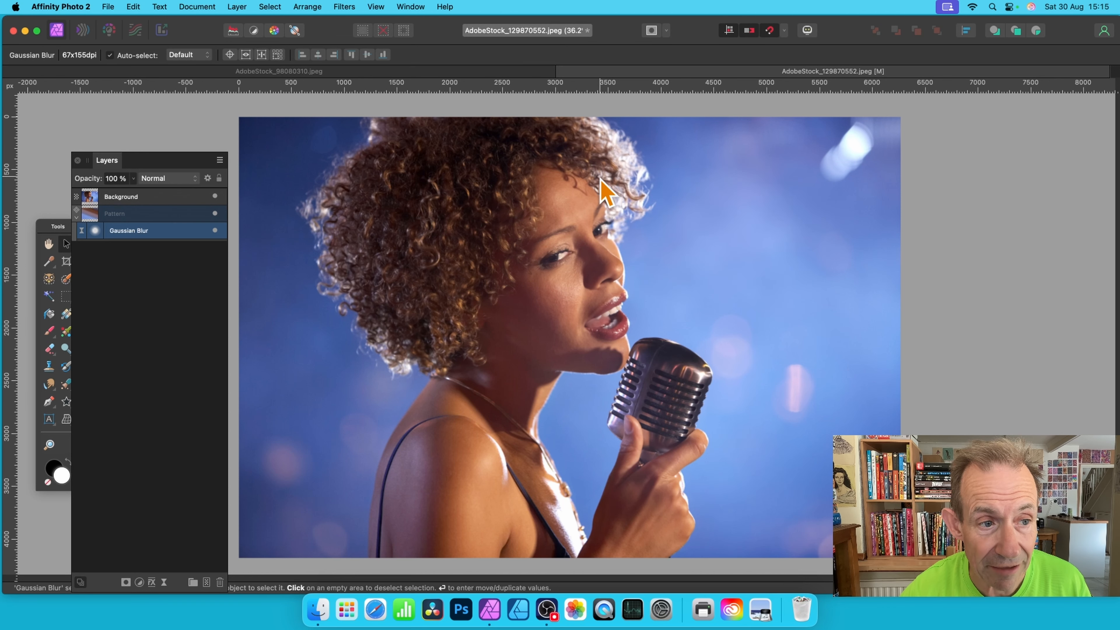
Step: Try a Displace filter on the Background layer with the map from the layers beneath, at about 347.1 px and 60.6 px, and cancel it
click(147, 197)
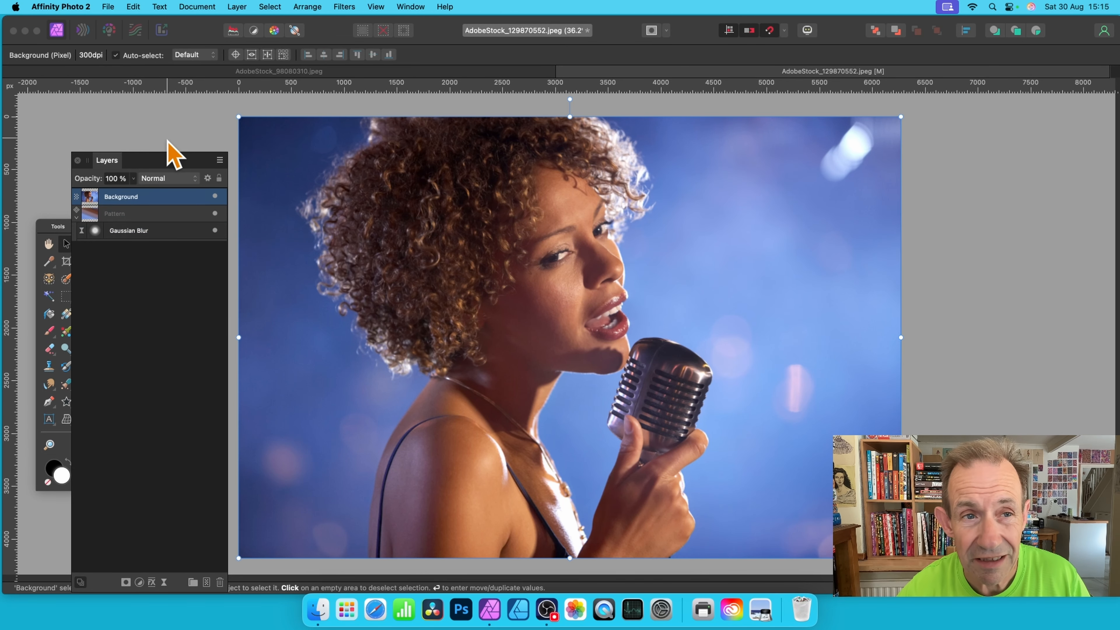
click(346, 8)
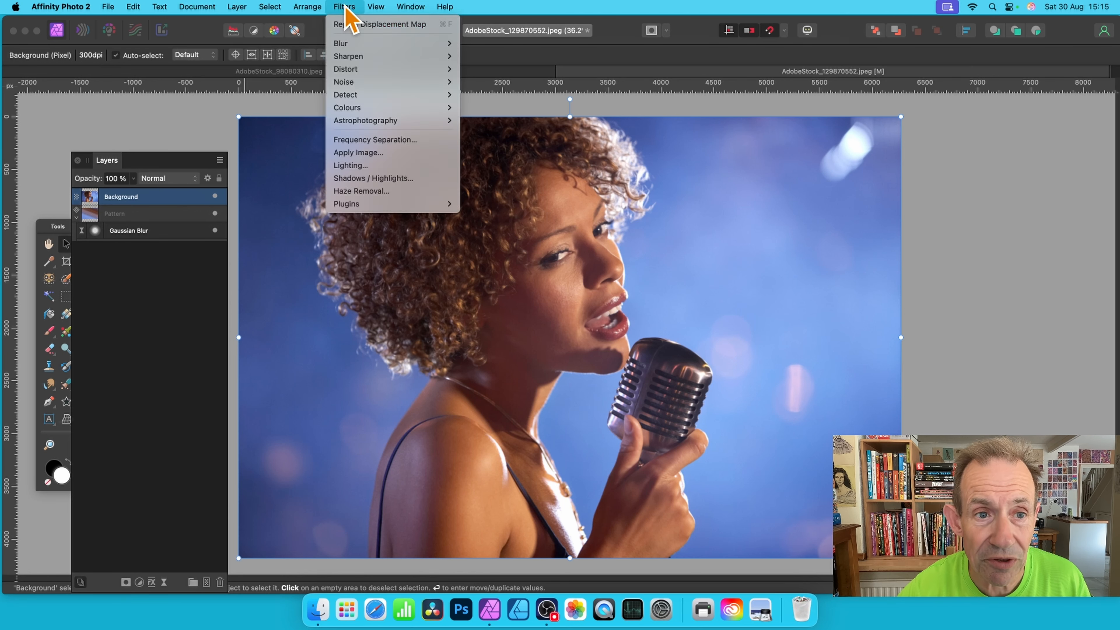
mouse_move(348, 70)
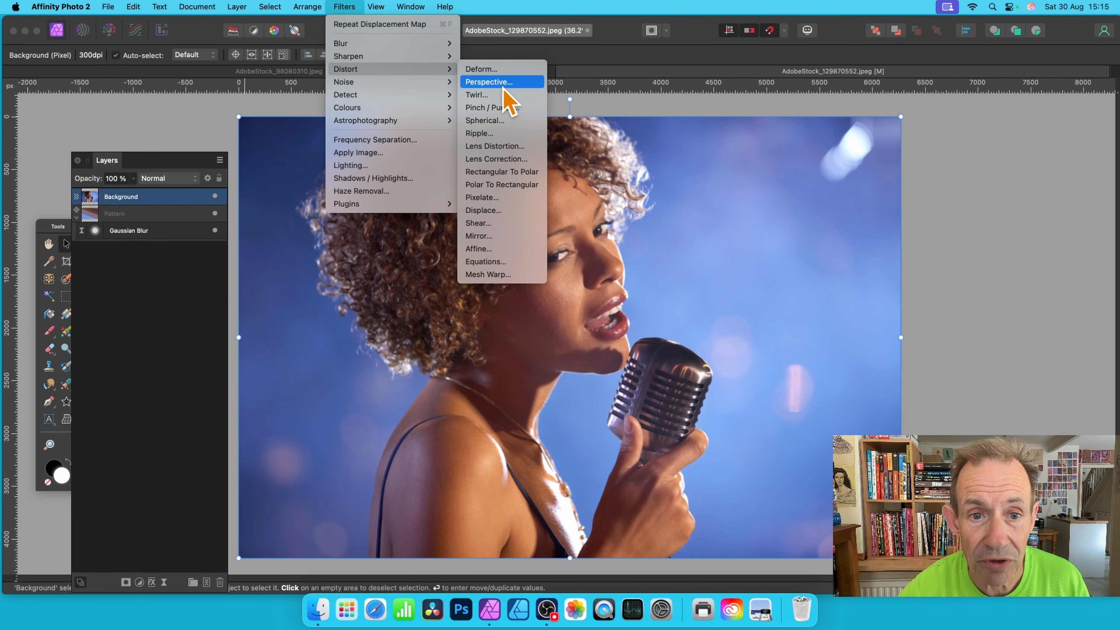
click(501, 211)
drag(1002, 435, 630, 249)
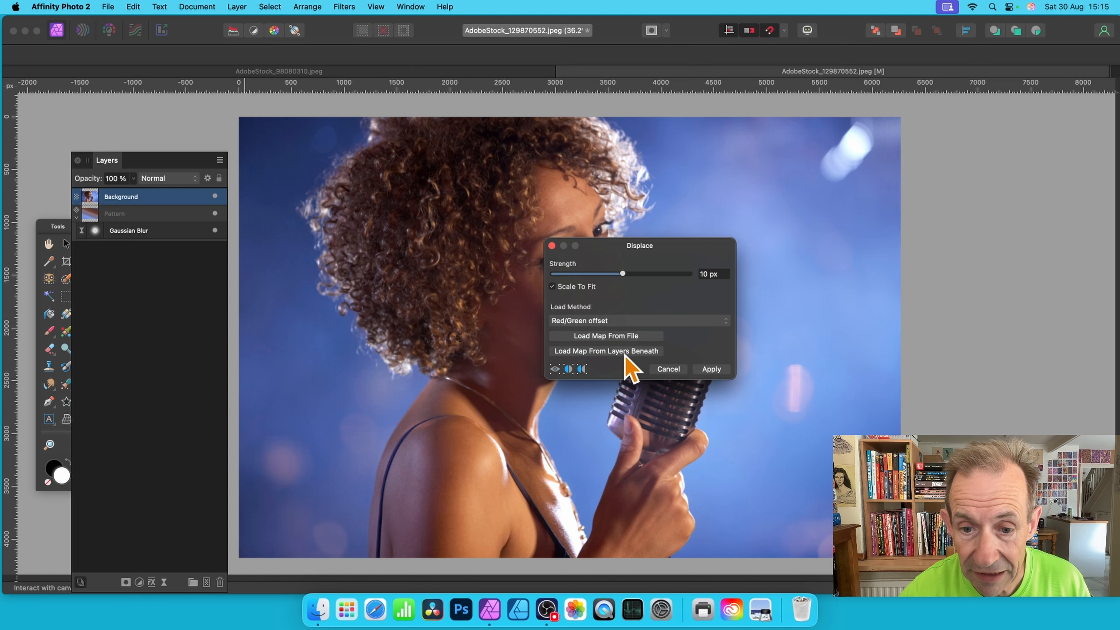
click(624, 354)
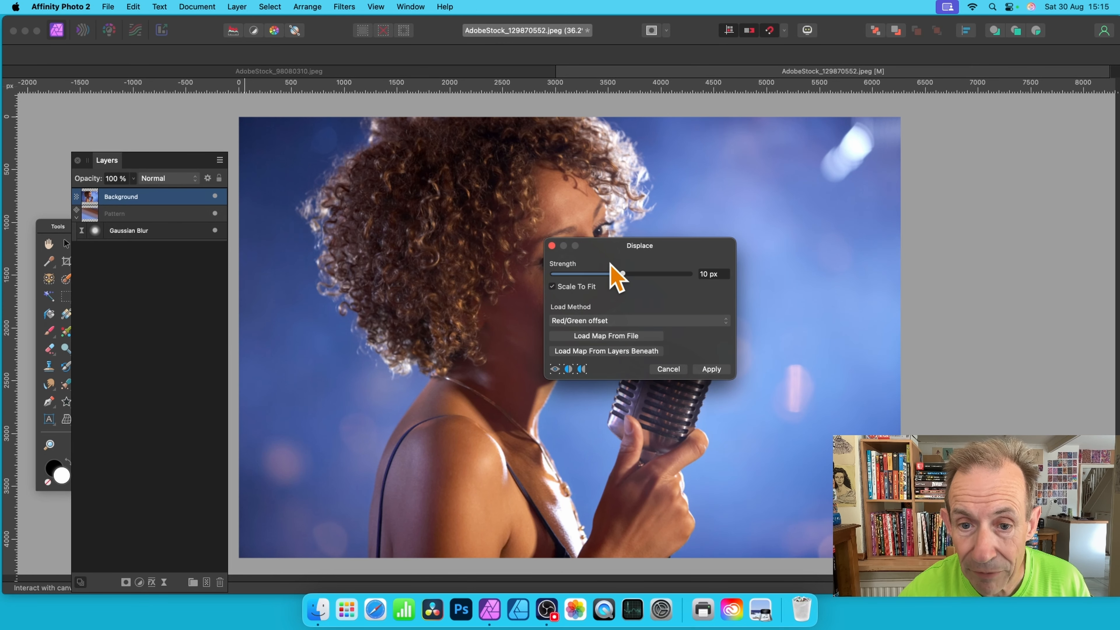
drag(634, 277, 668, 278)
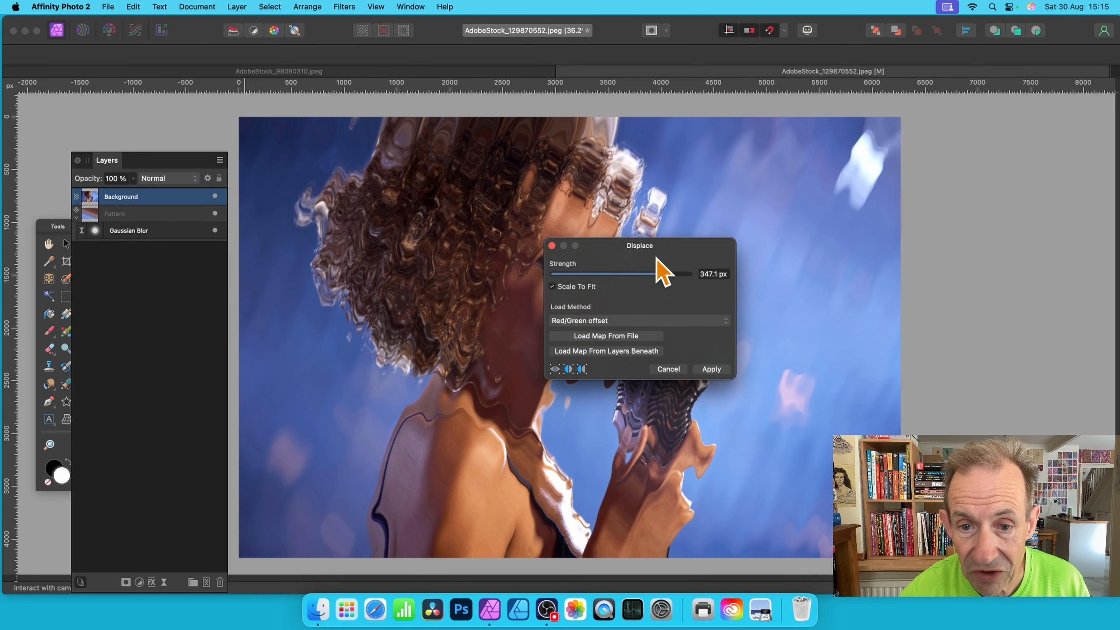
drag(626, 247, 771, 235)
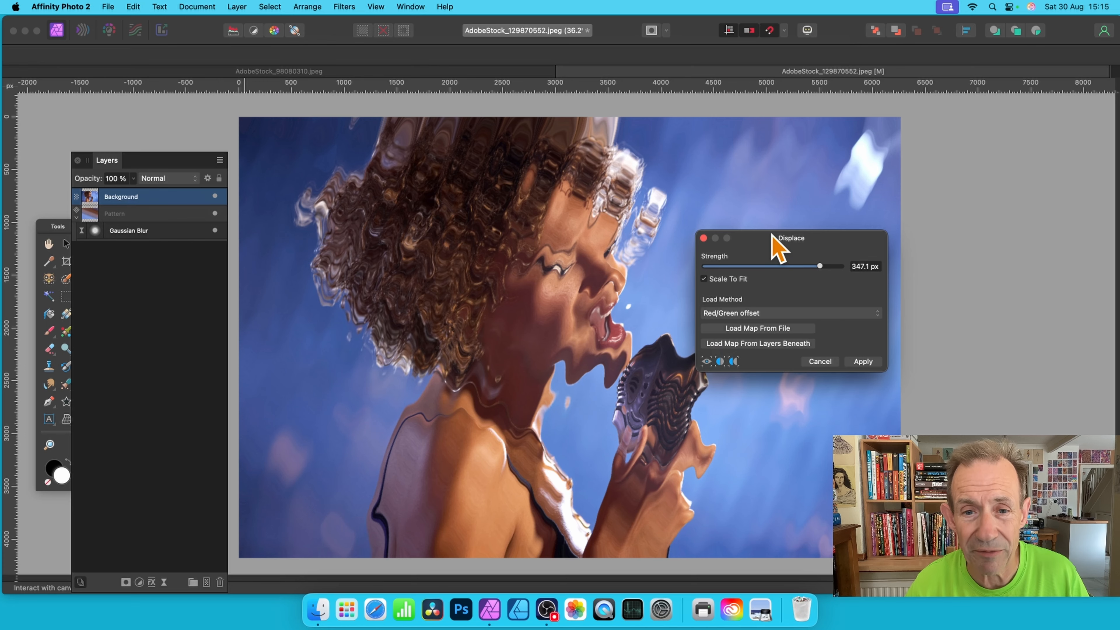
drag(819, 266, 781, 276)
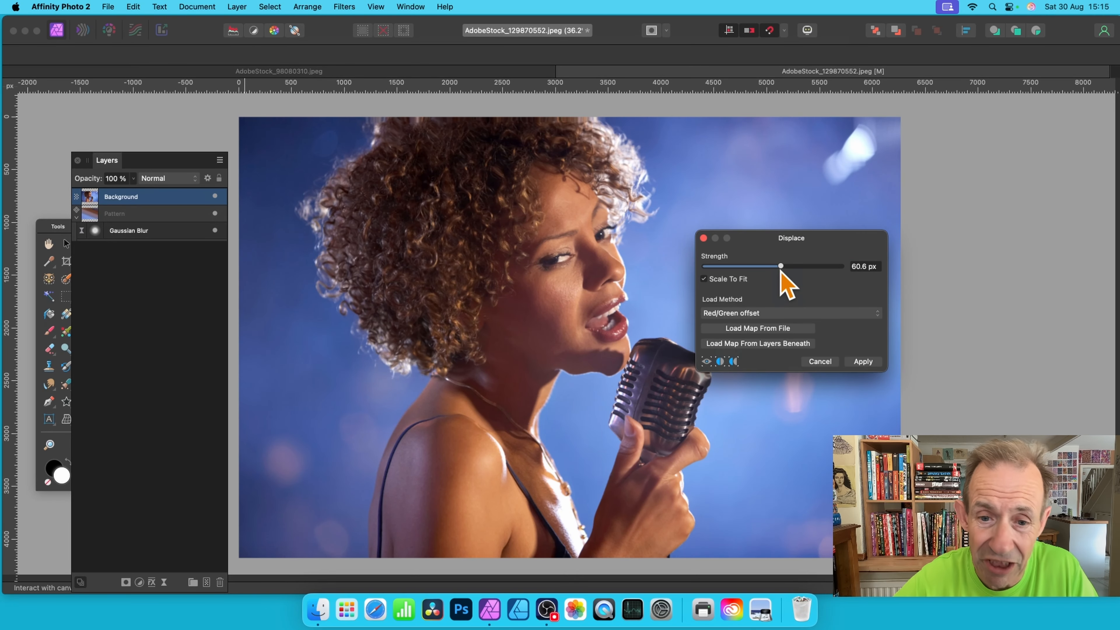
click(820, 363)
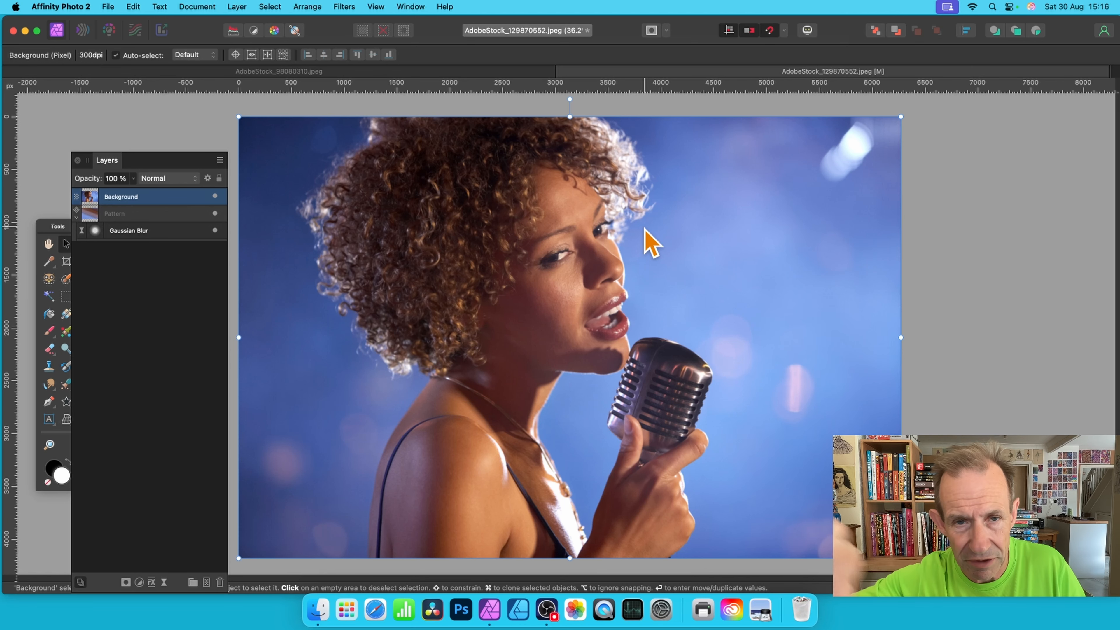
Step: Hide the Background layer and add a live Twirl filter with an angle of about 591.7° and a radius of 1024 px, with Preserve Alpha enabled
click(214, 196)
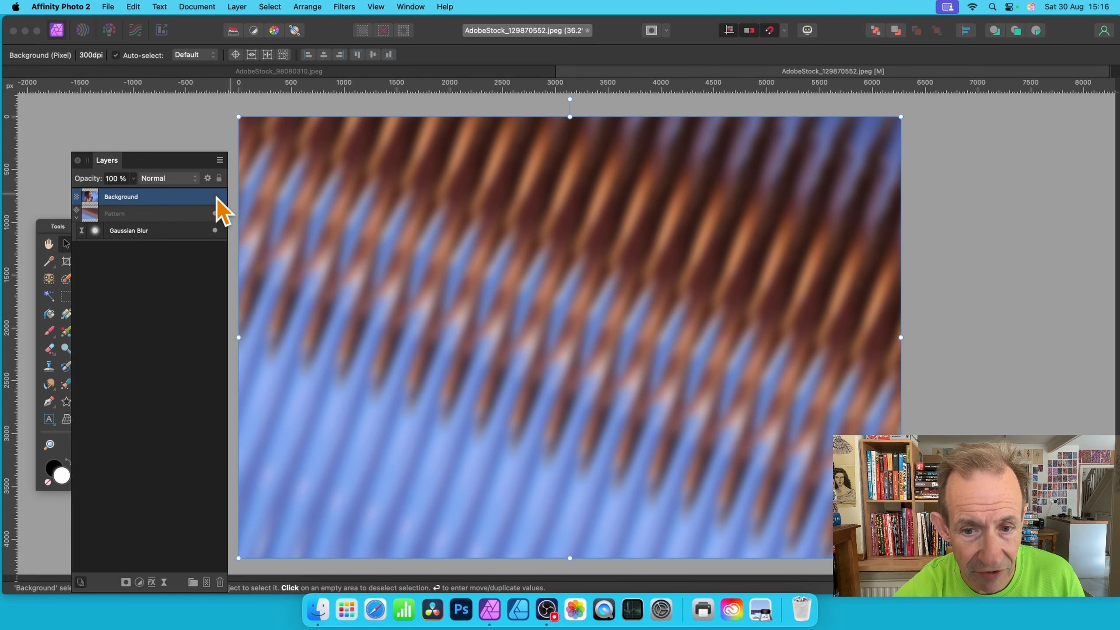
click(130, 215)
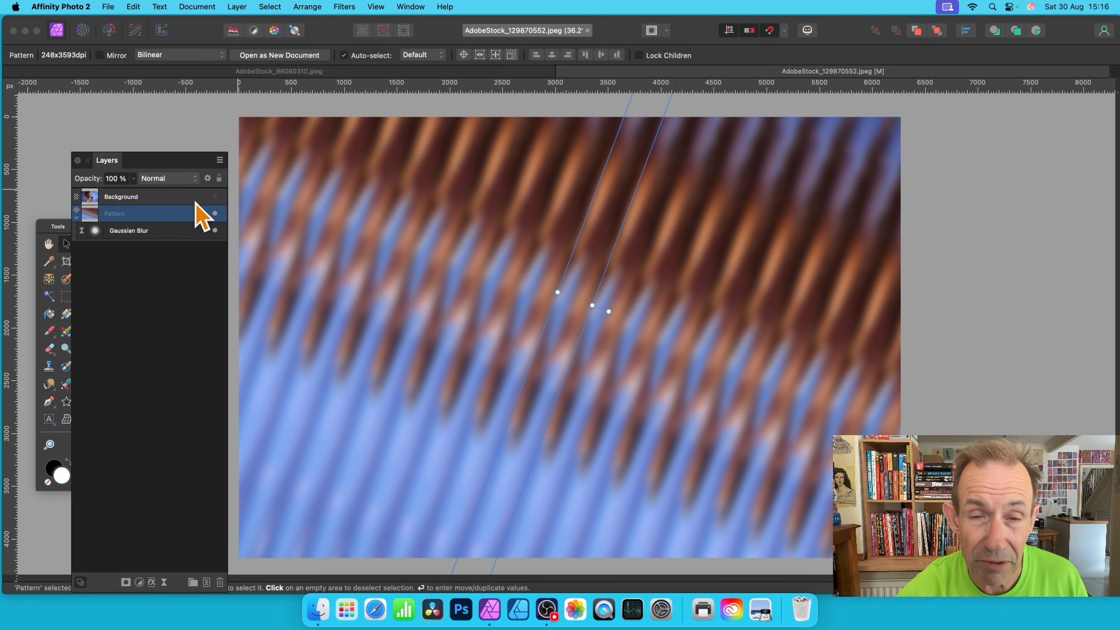
click(155, 264)
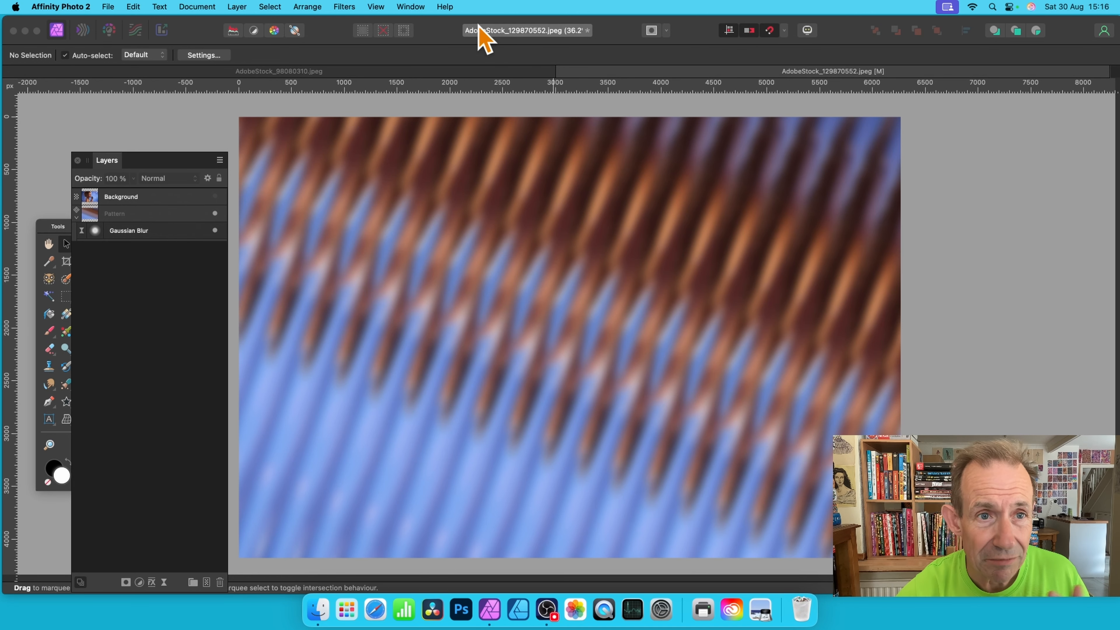
click(241, 6)
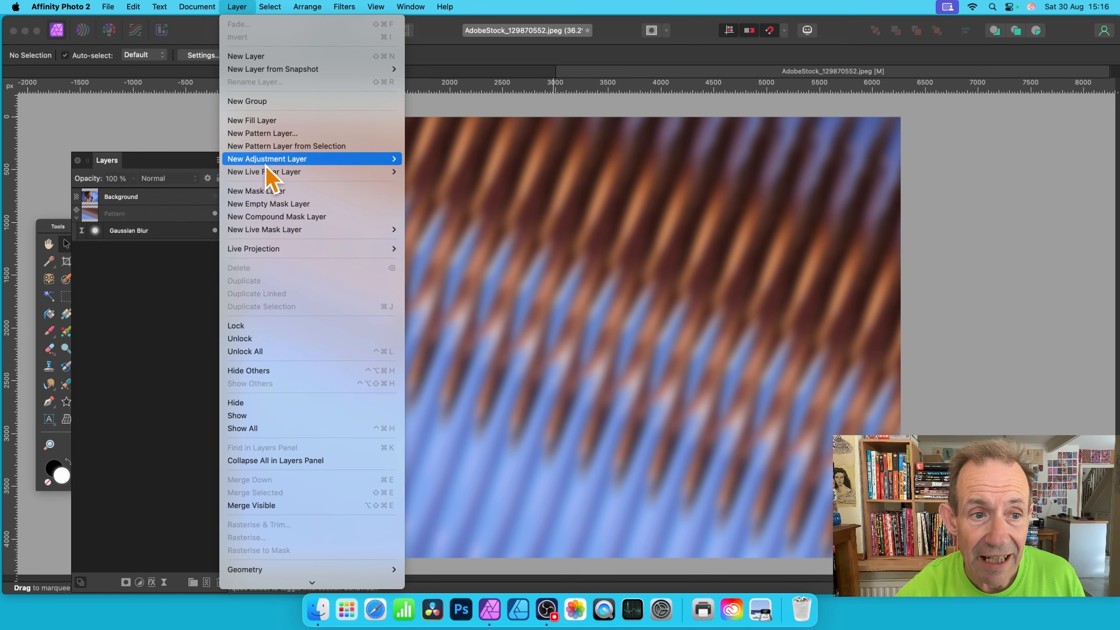
mouse_move(266, 174)
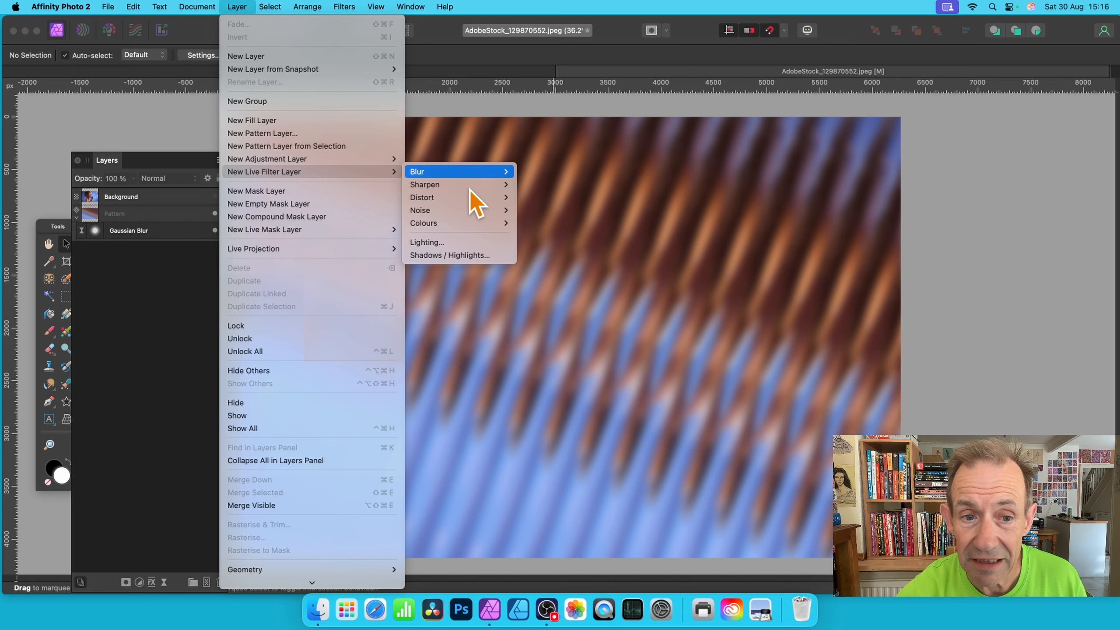
mouse_move(472, 196)
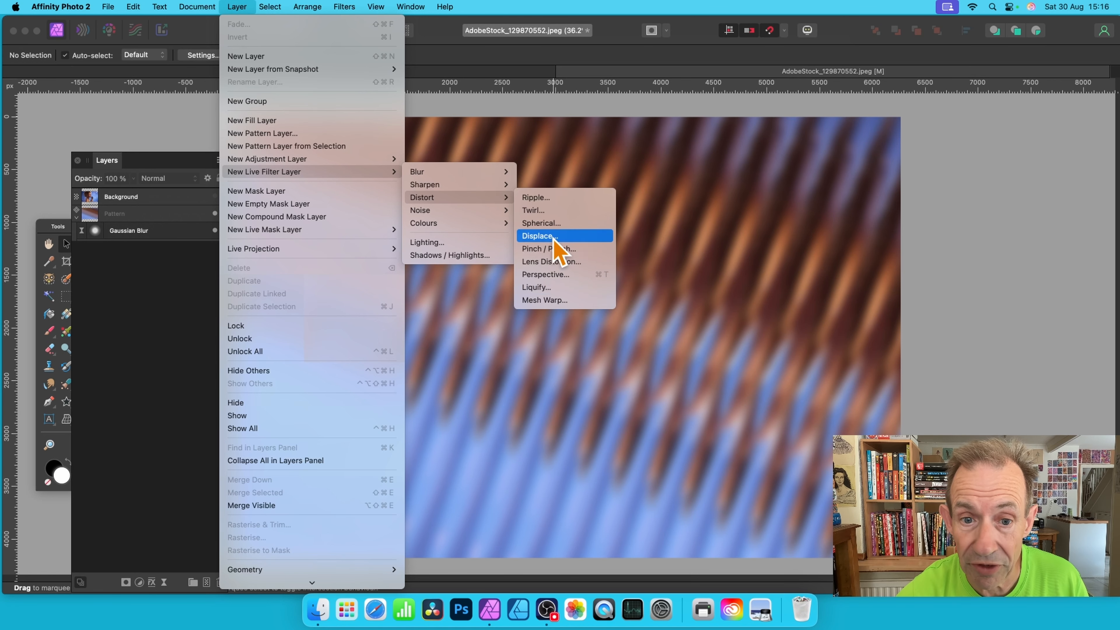
click(549, 211)
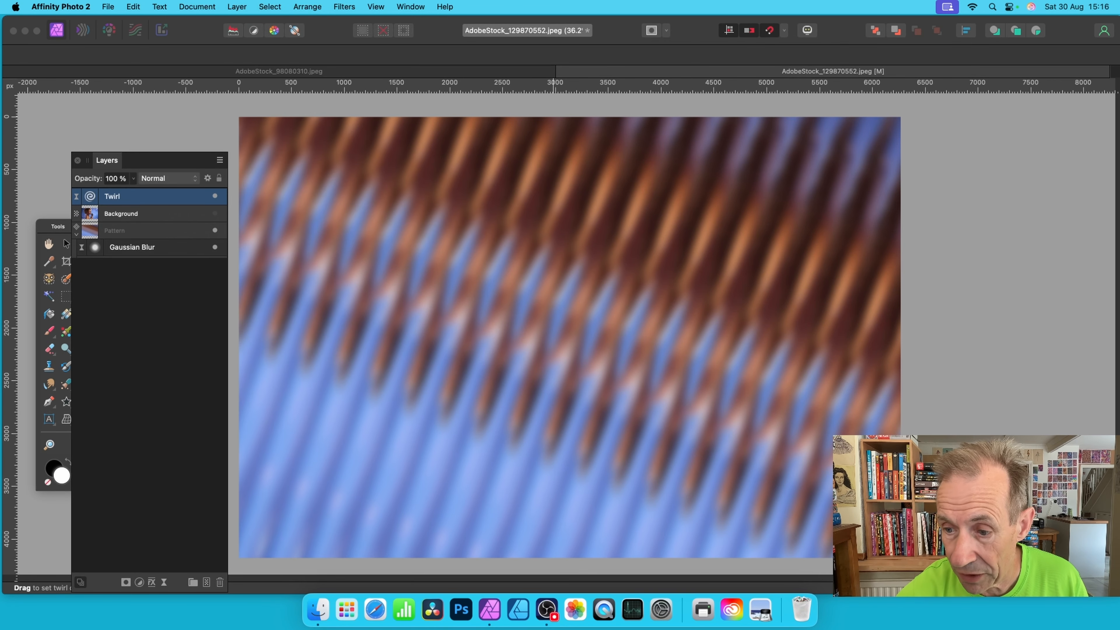
drag(829, 363, 442, 227)
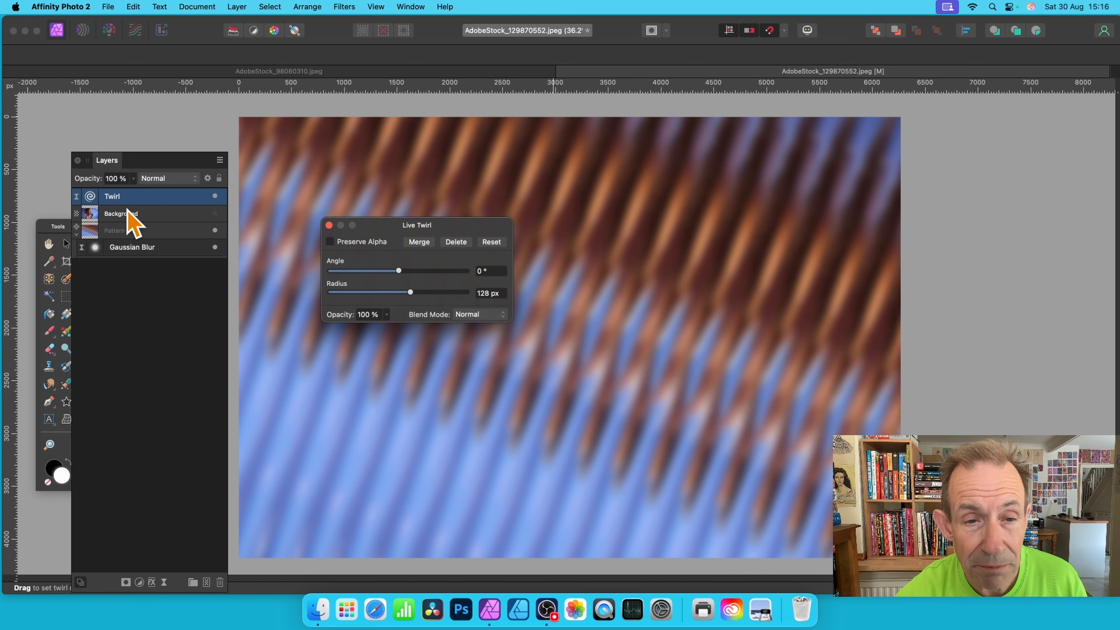
drag(398, 270, 454, 271)
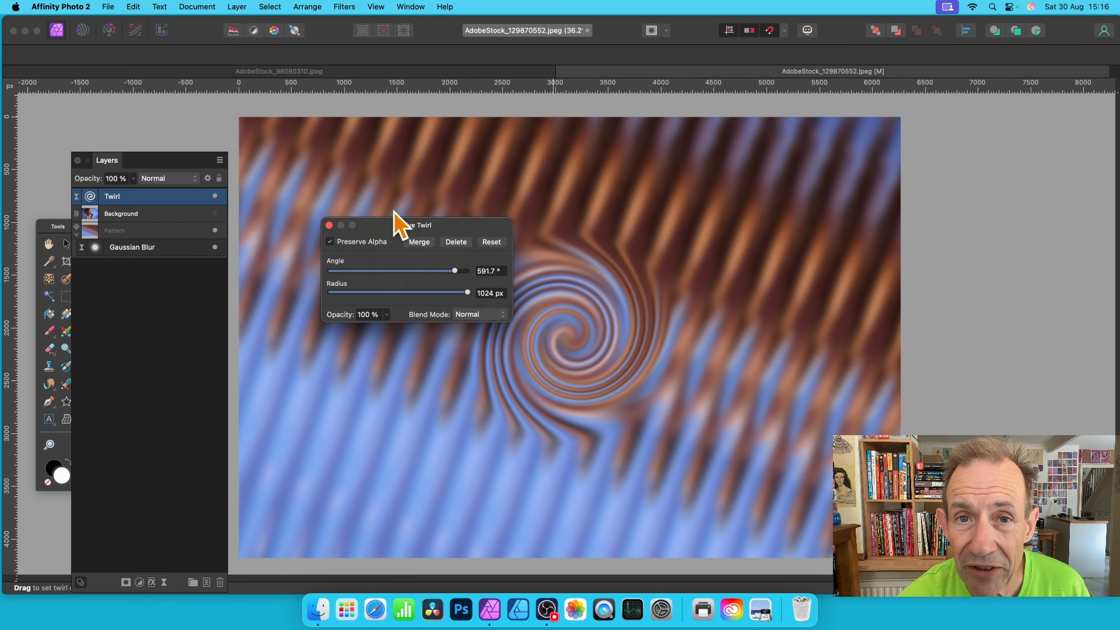
click(329, 225)
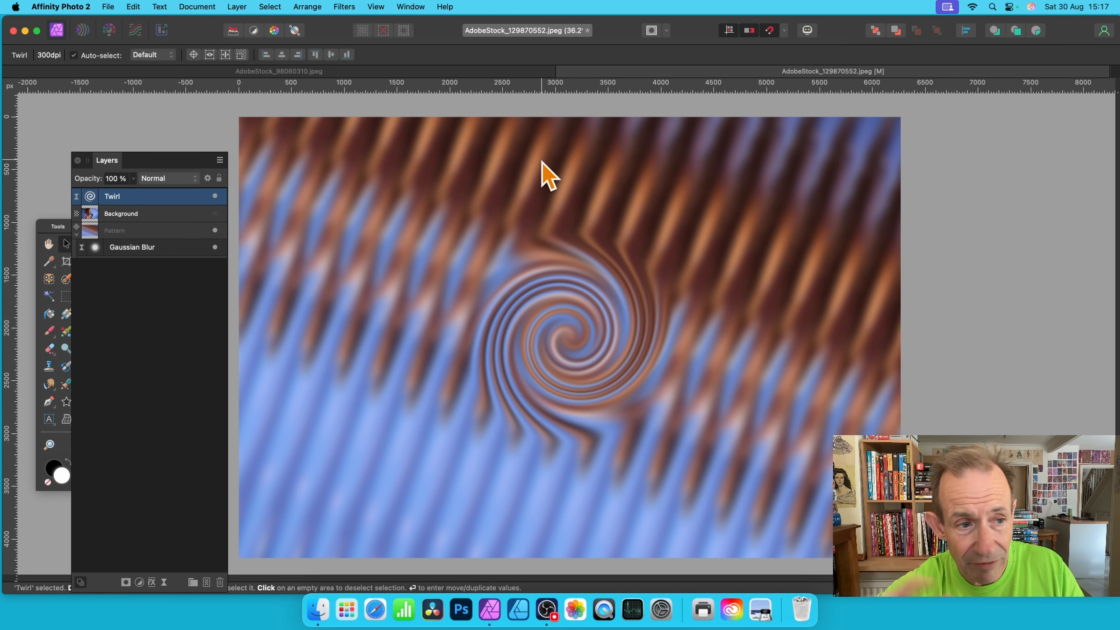
Step: Move the Twirl filter between the Background and Pattern layers, toggling the Background's visibility and leaving it hidden
click(216, 213)
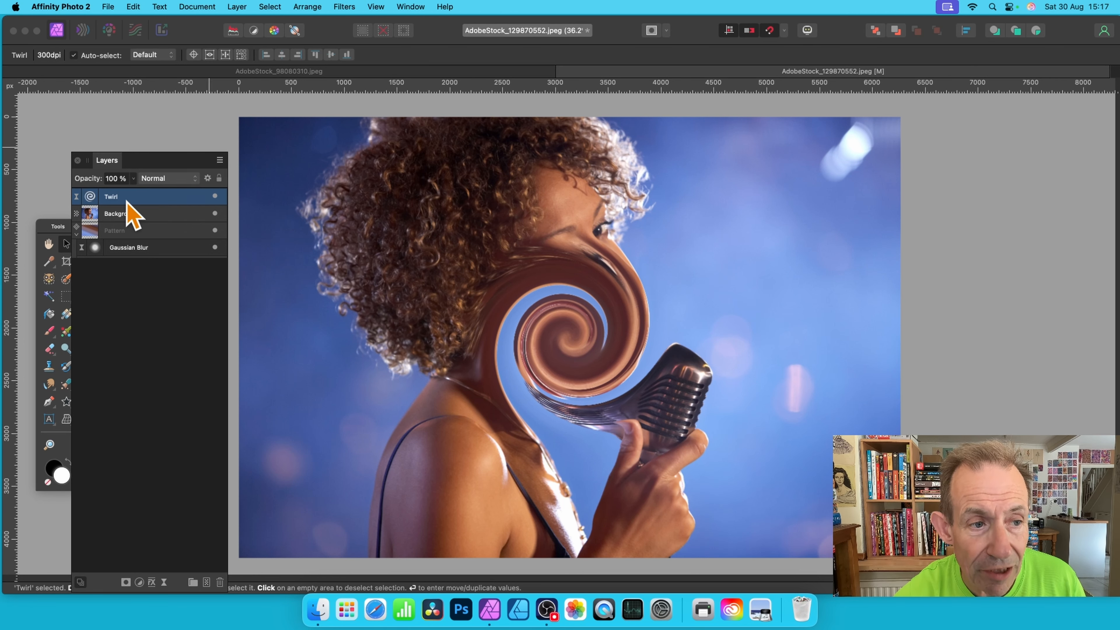
drag(130, 199, 131, 220)
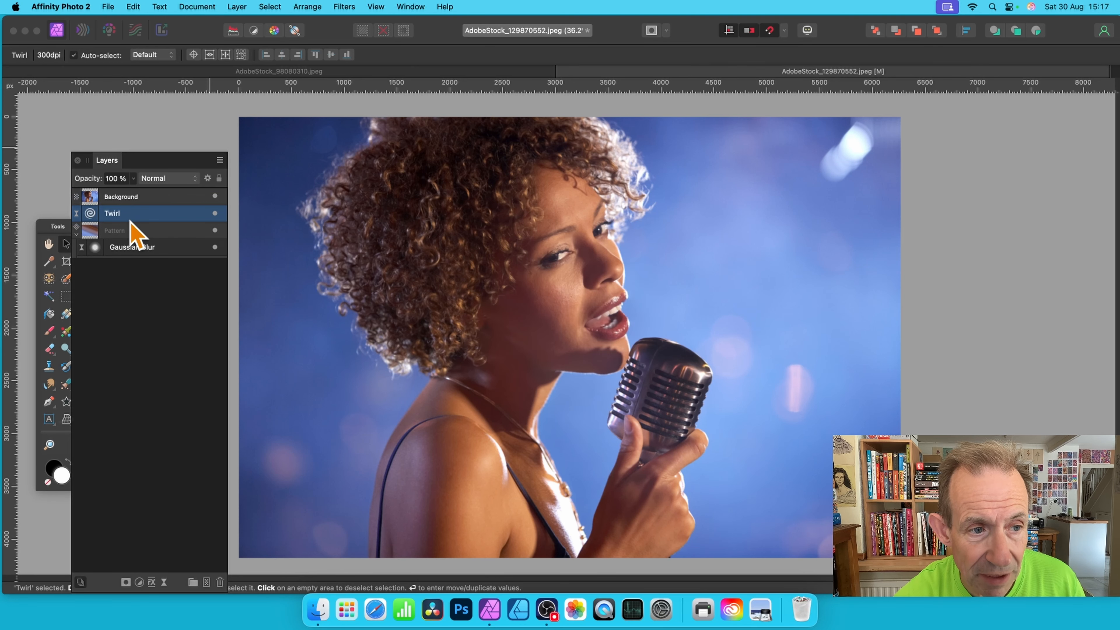
click(215, 196)
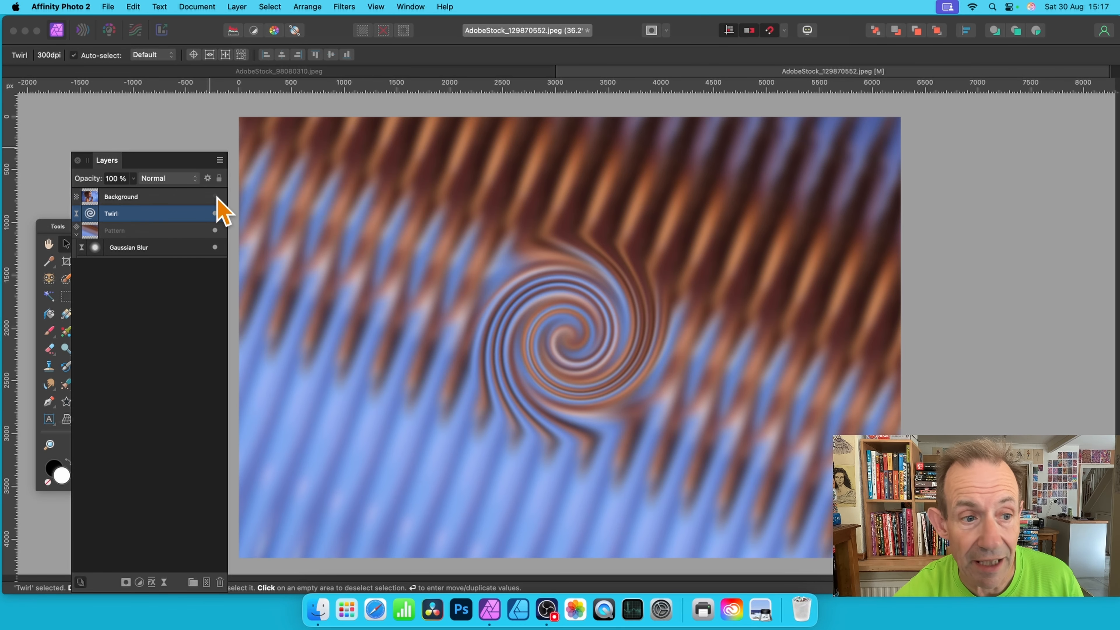
click(216, 196)
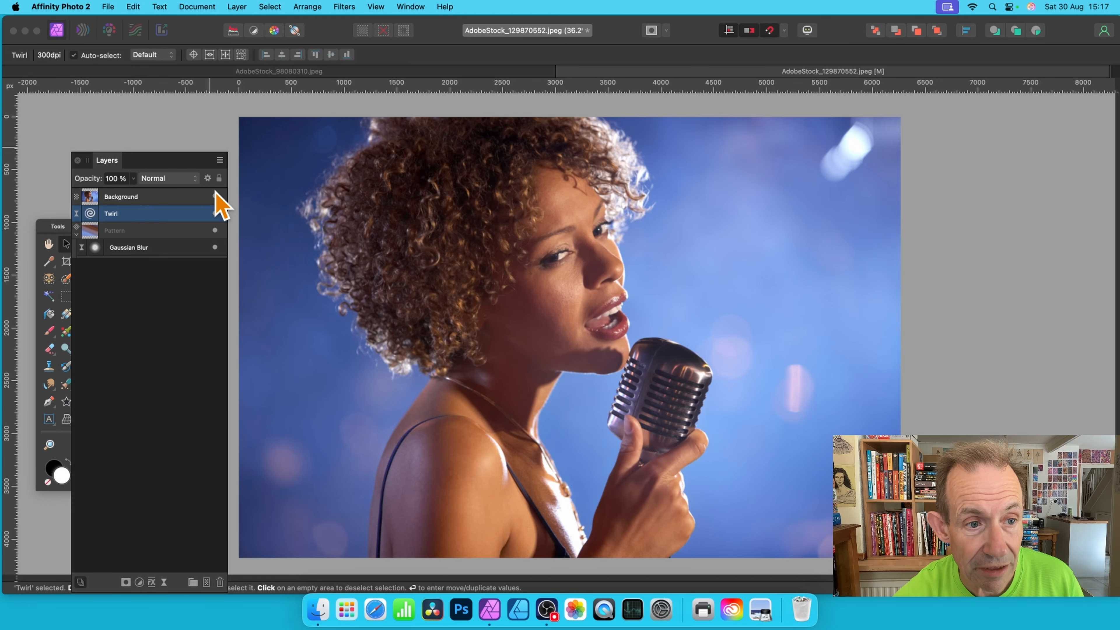
click(215, 197)
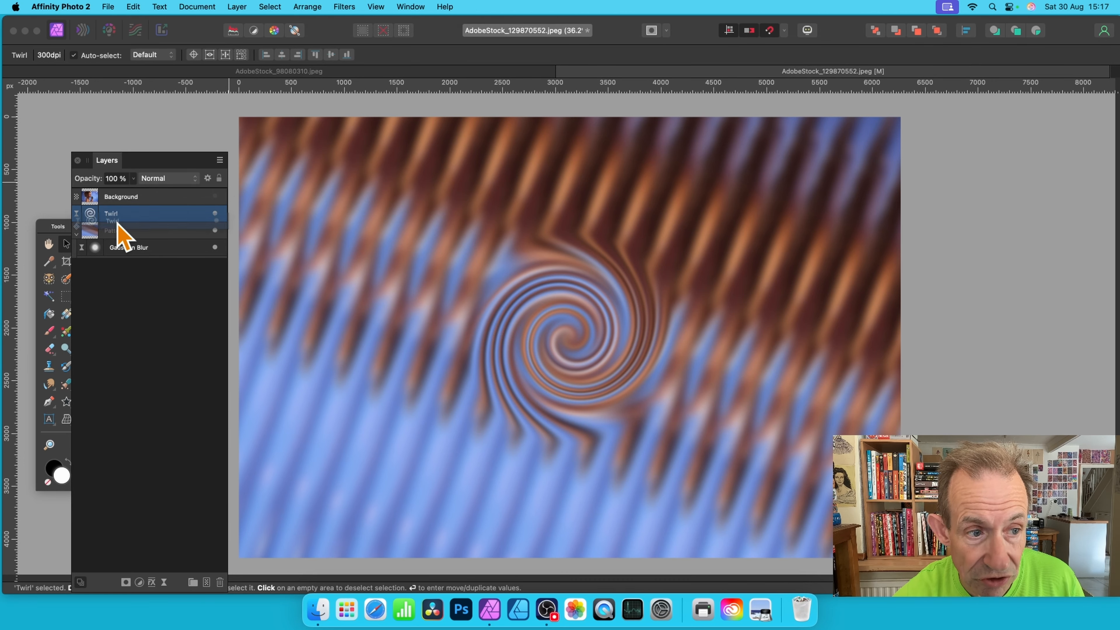
Step: Try nesting the Twirl filter inside the Pattern layer and inside its Gaussian Blur, undoing each move
mouse_move(116, 217)
mouse_down()
mouse_move(138, 218)
mouse_move(129, 232)
mouse_up()
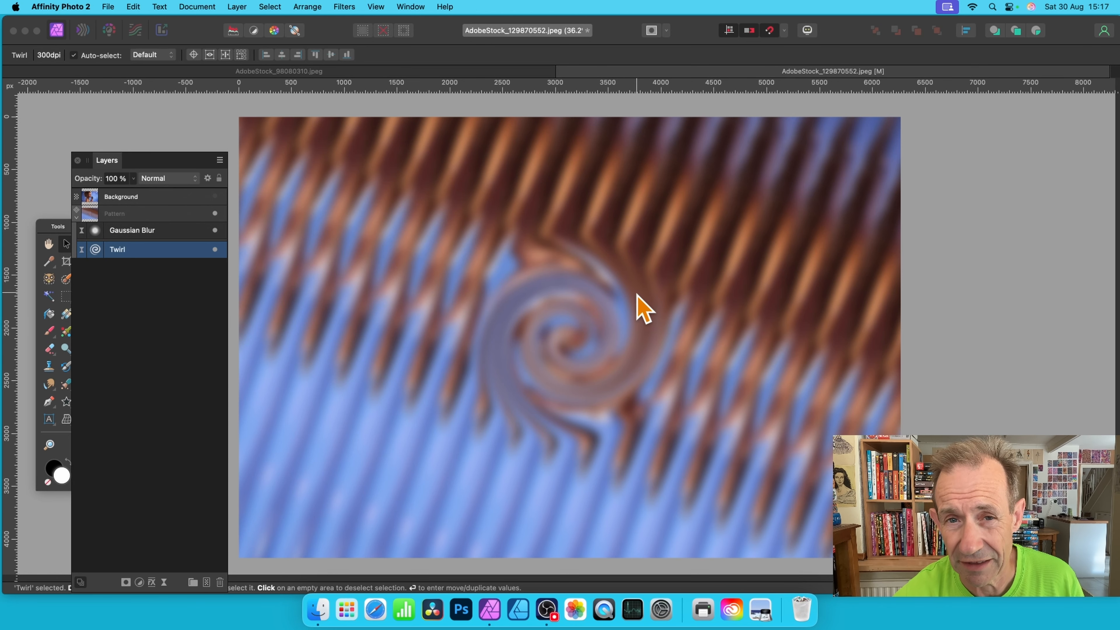
key(super+z)
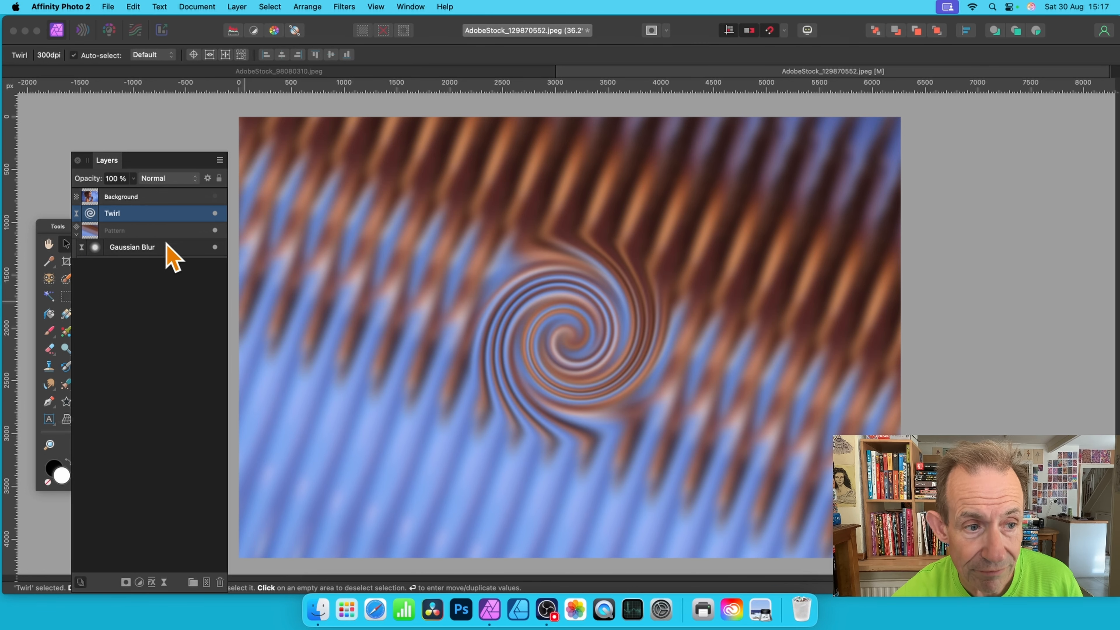
drag(150, 212, 148, 251)
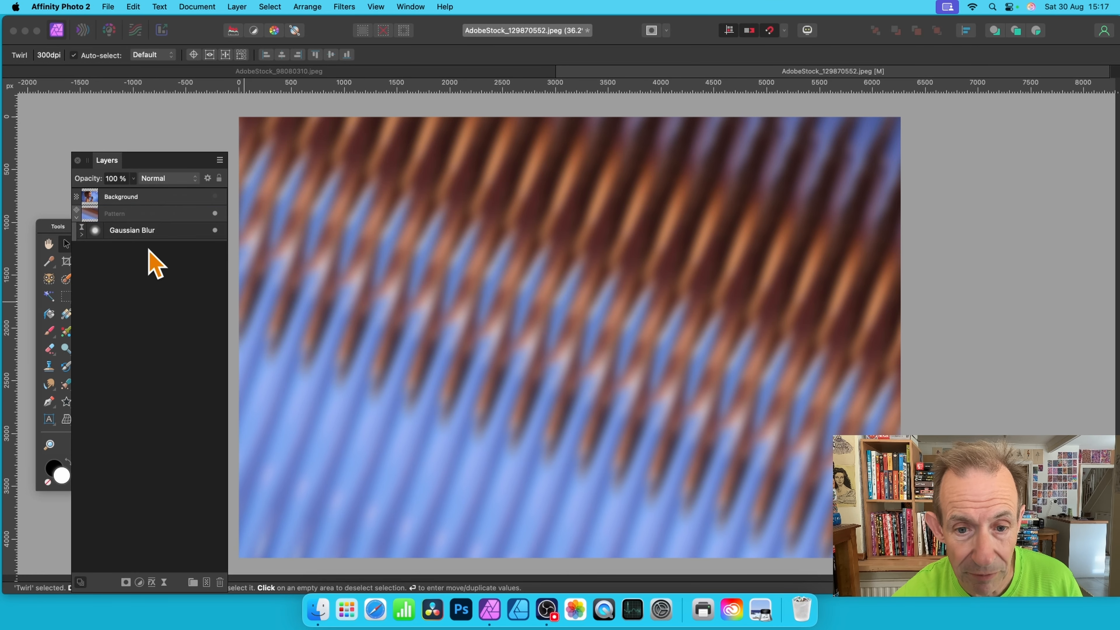
key(super+z)
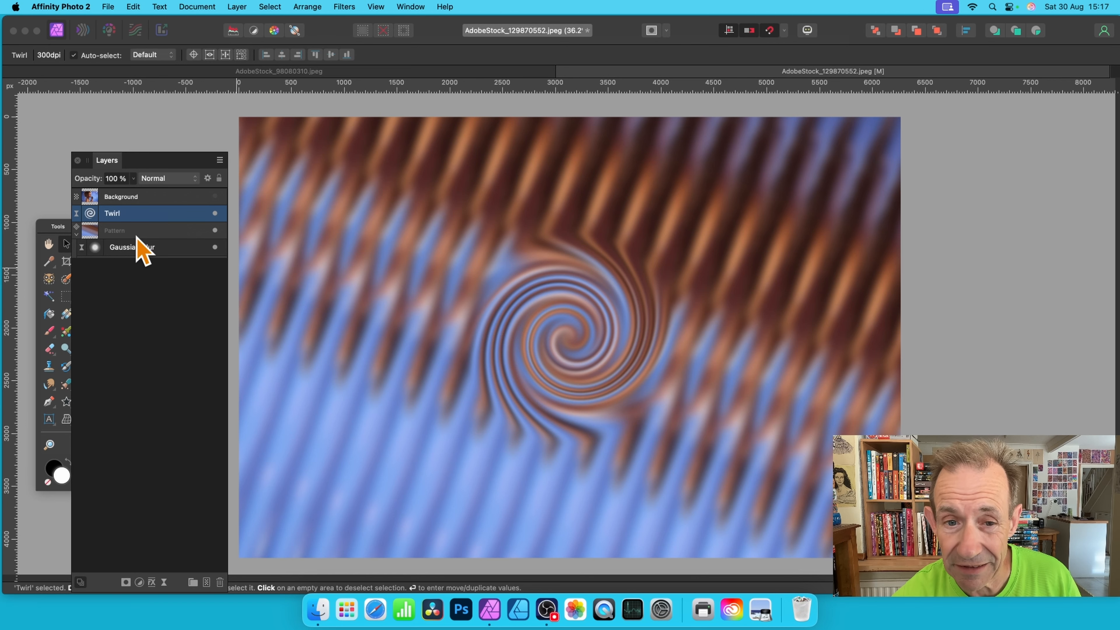
Step: Show the Background layer, apply a 512 px Displace to it with the map from the layers beneath, and undo it
click(145, 197)
click(215, 197)
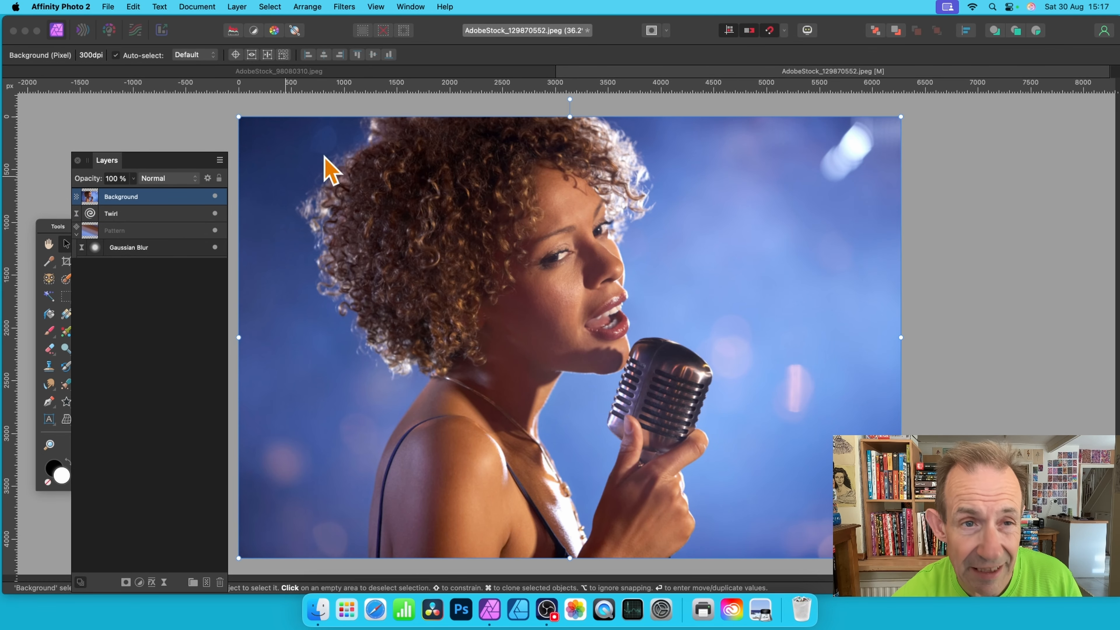
click(343, 6)
mouse_move(352, 69)
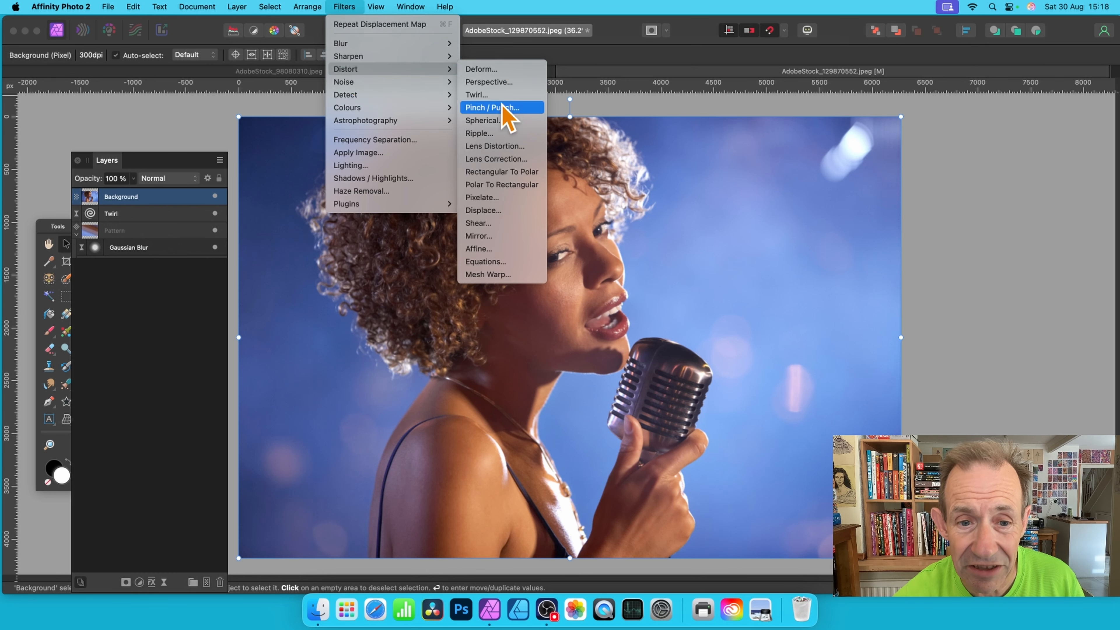
click(482, 210)
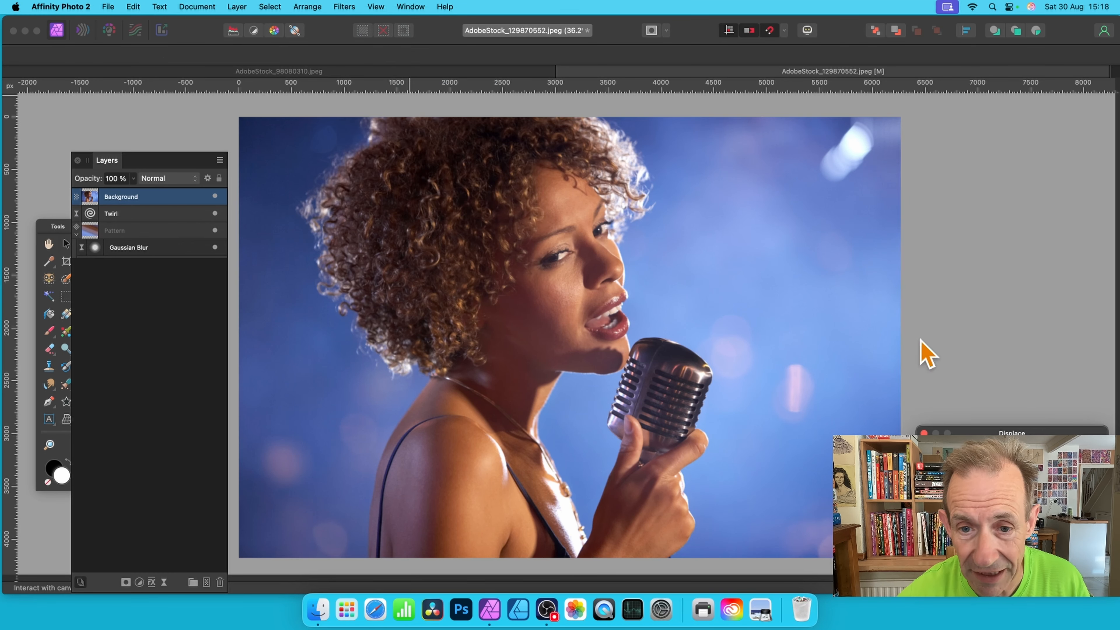
drag(1035, 434, 688, 220)
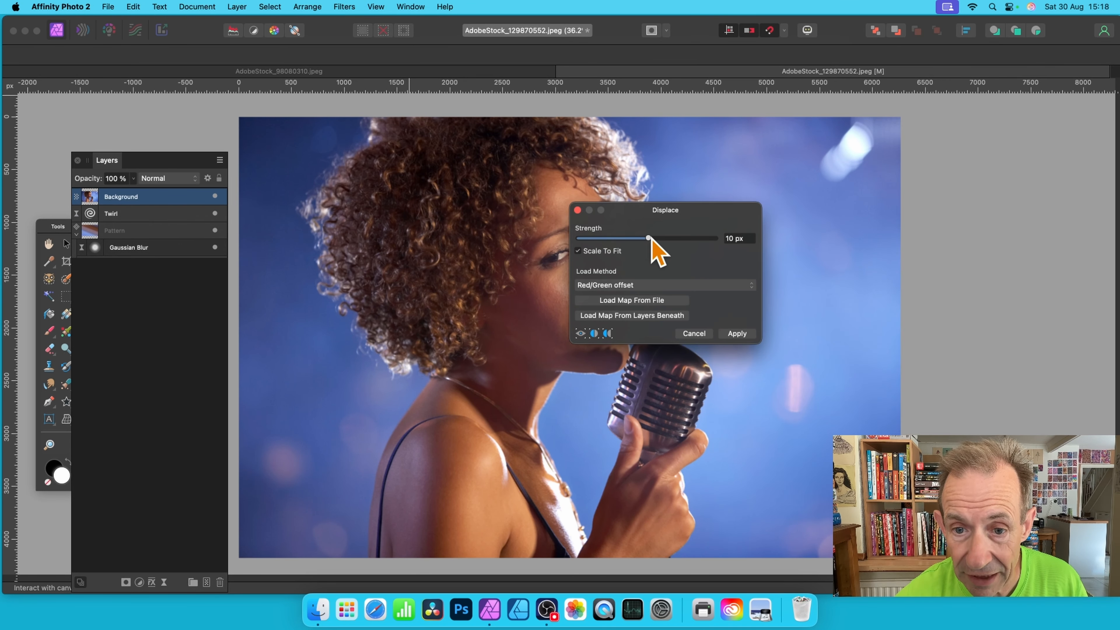
click(655, 315)
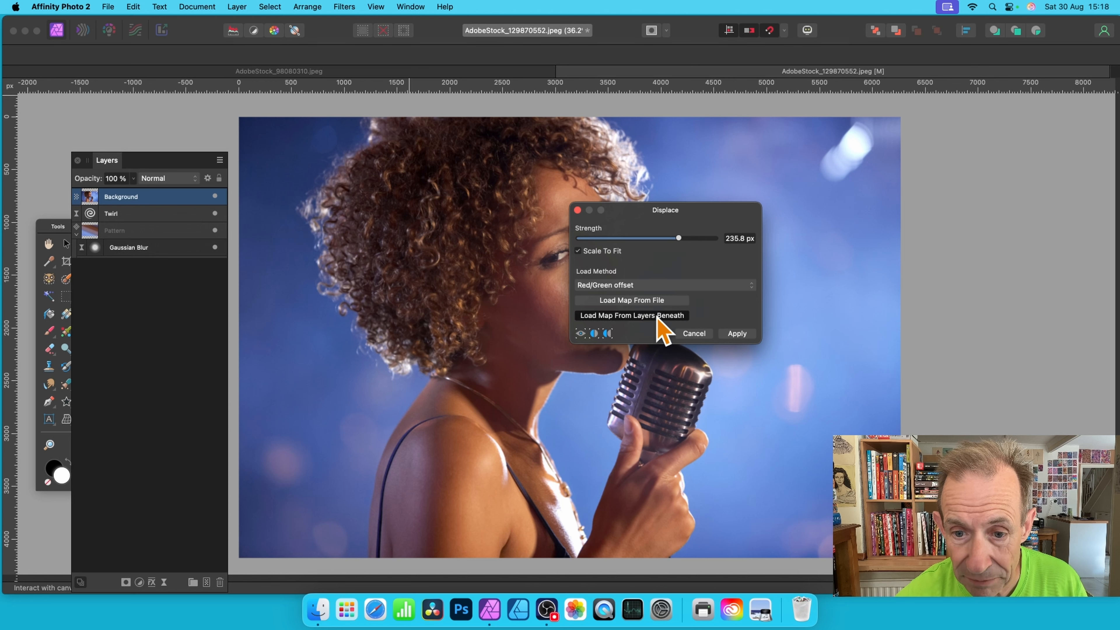
drag(678, 239, 715, 241)
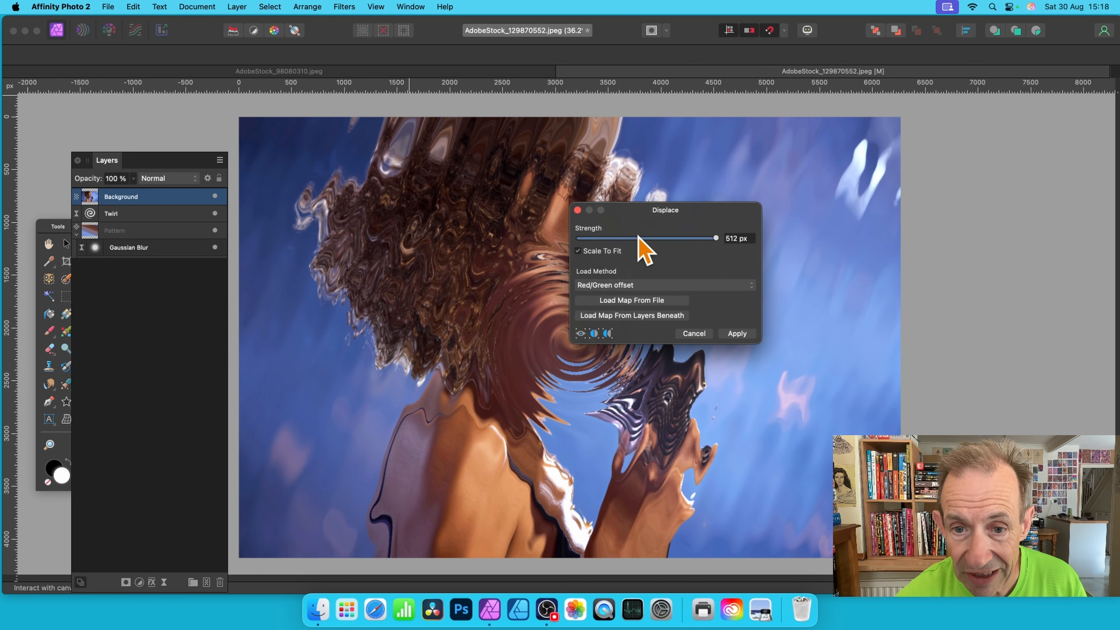
drag(648, 211, 824, 171)
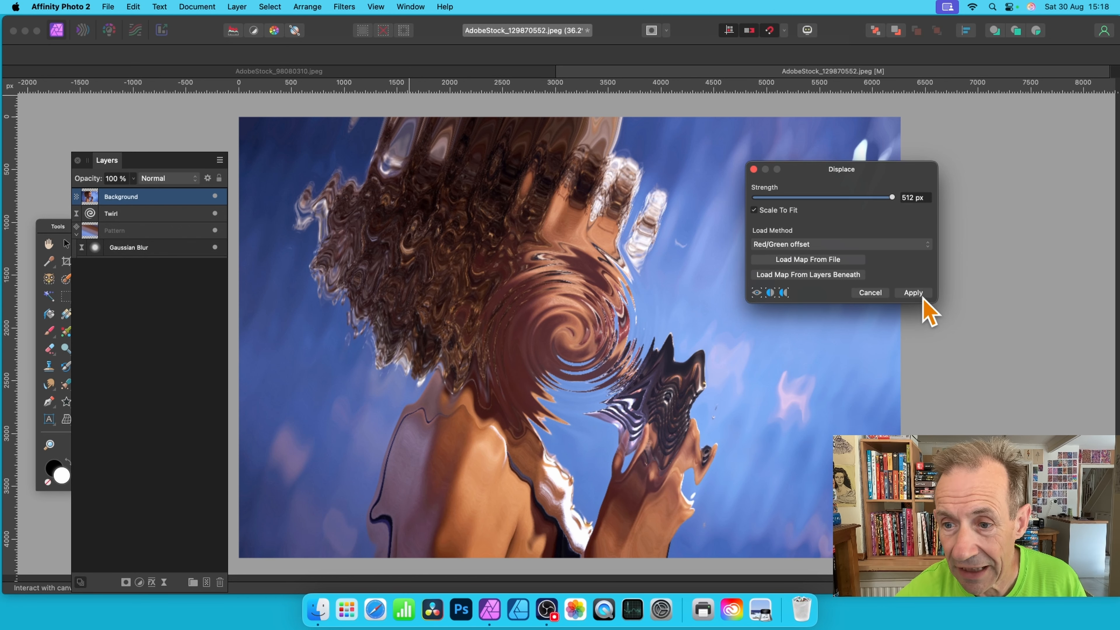
click(914, 292)
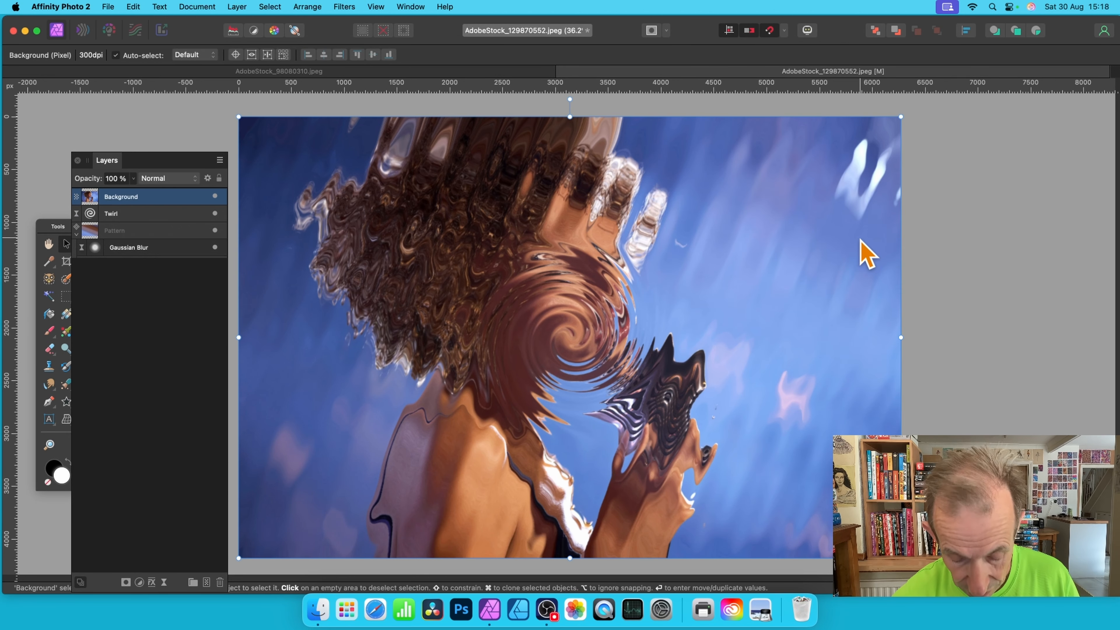
key(super+z)
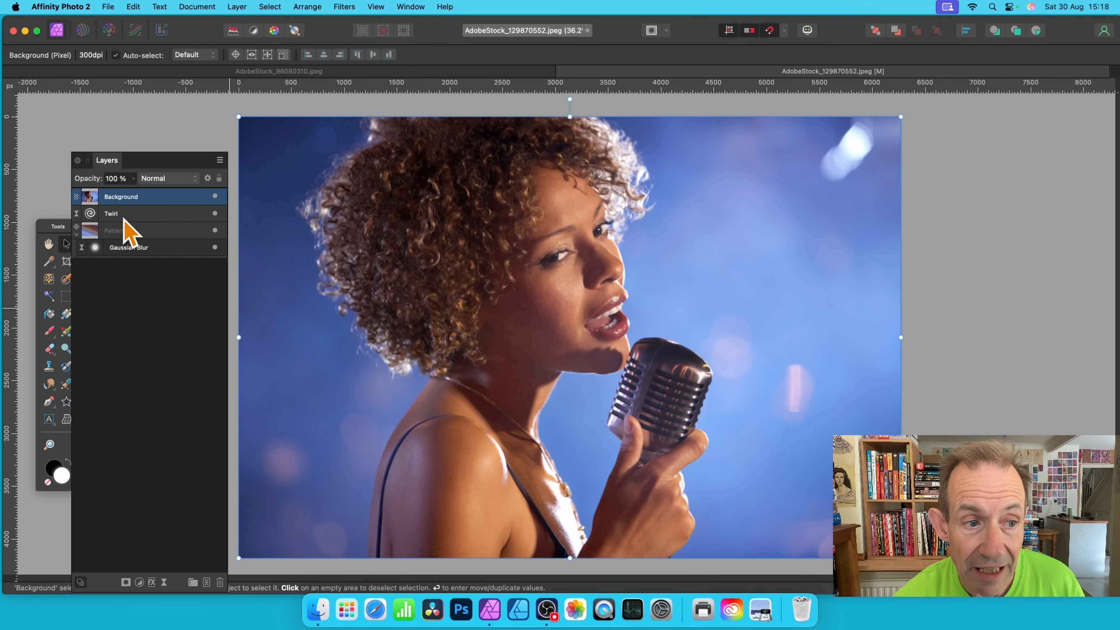
Step: Hide the Background layer, shift the live Twirl filter's centre to the right of the canvas middle, and set its angle to 720°
click(93, 214)
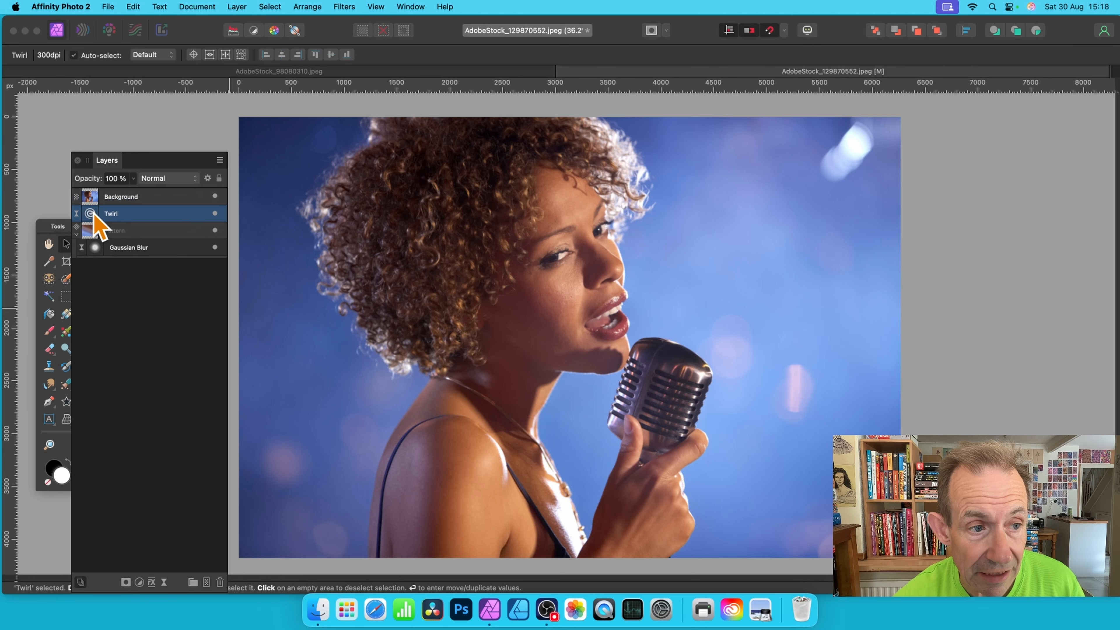
double_click(93, 214)
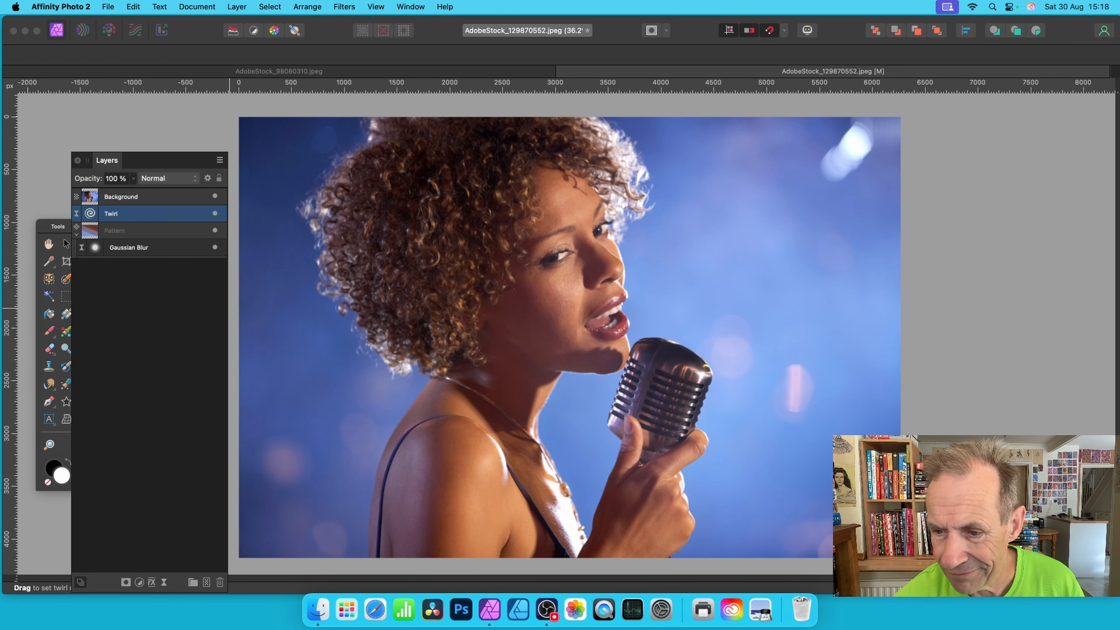
drag(758, 340, 701, 187)
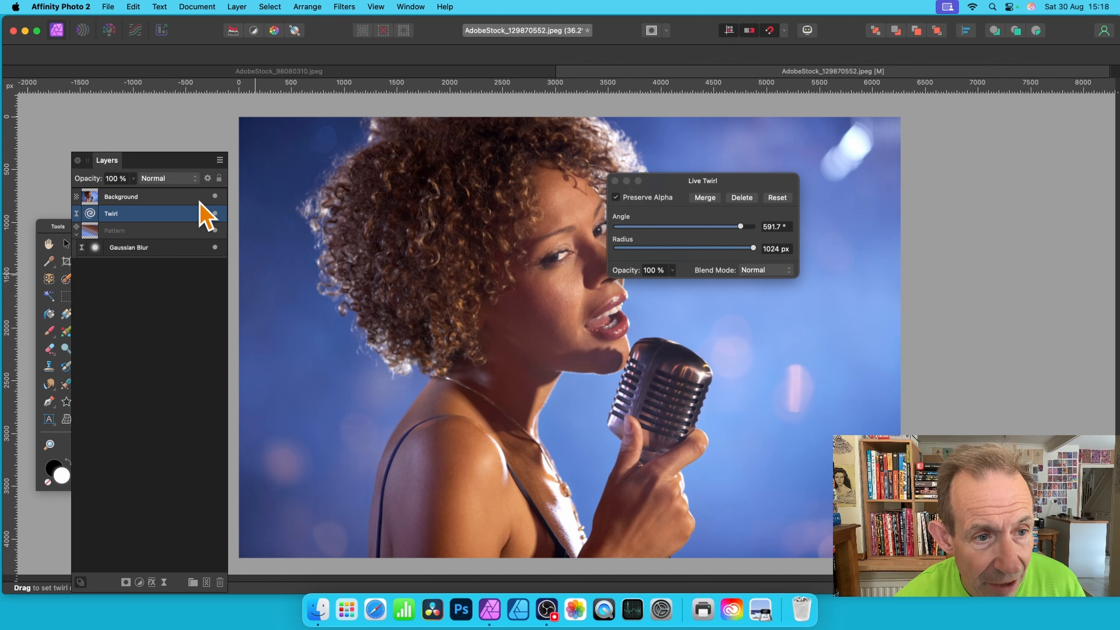
click(216, 197)
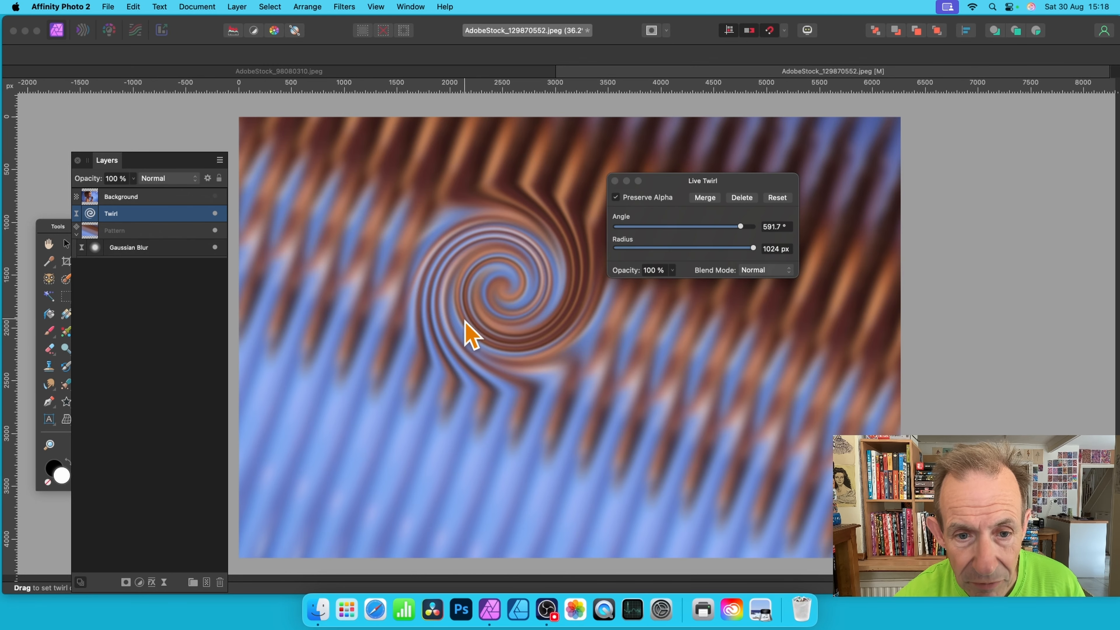
drag(464, 321, 635, 320)
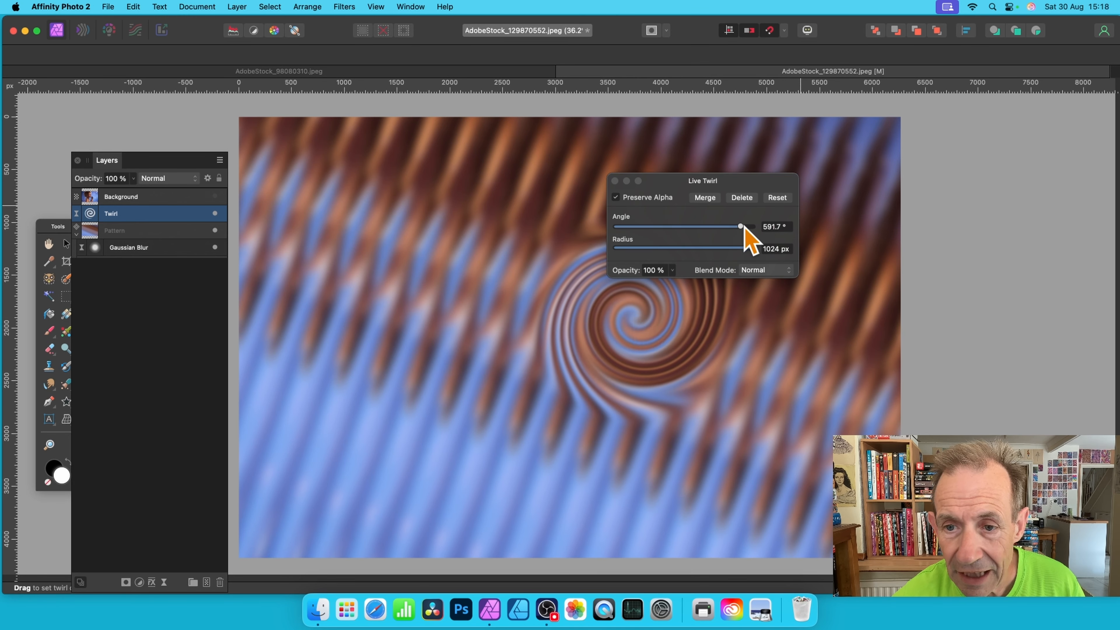
drag(745, 226, 755, 226)
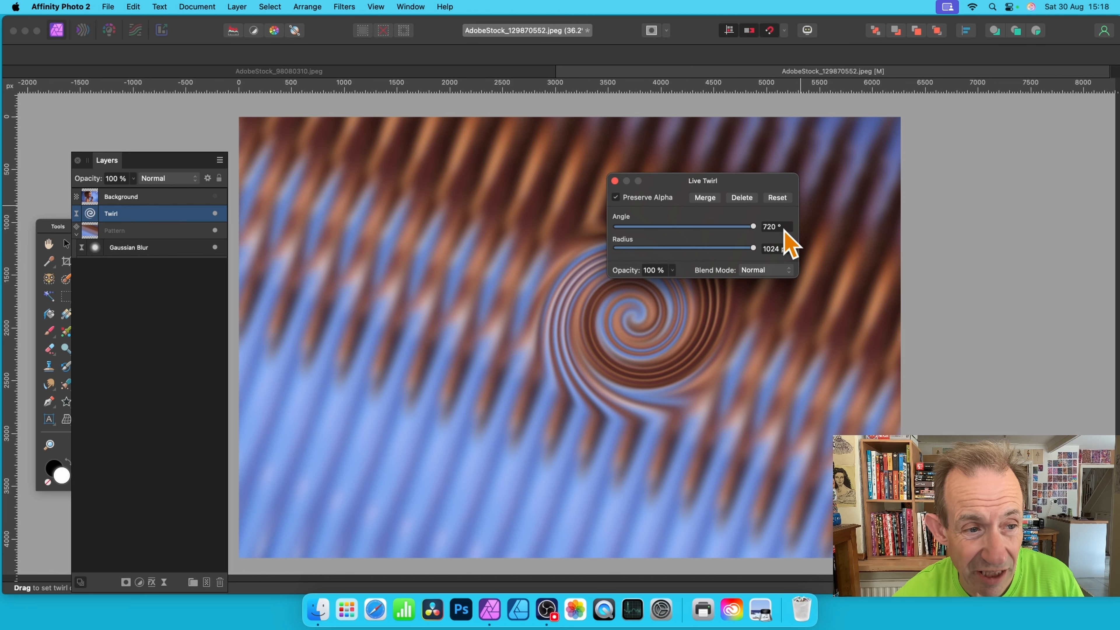
click(614, 181)
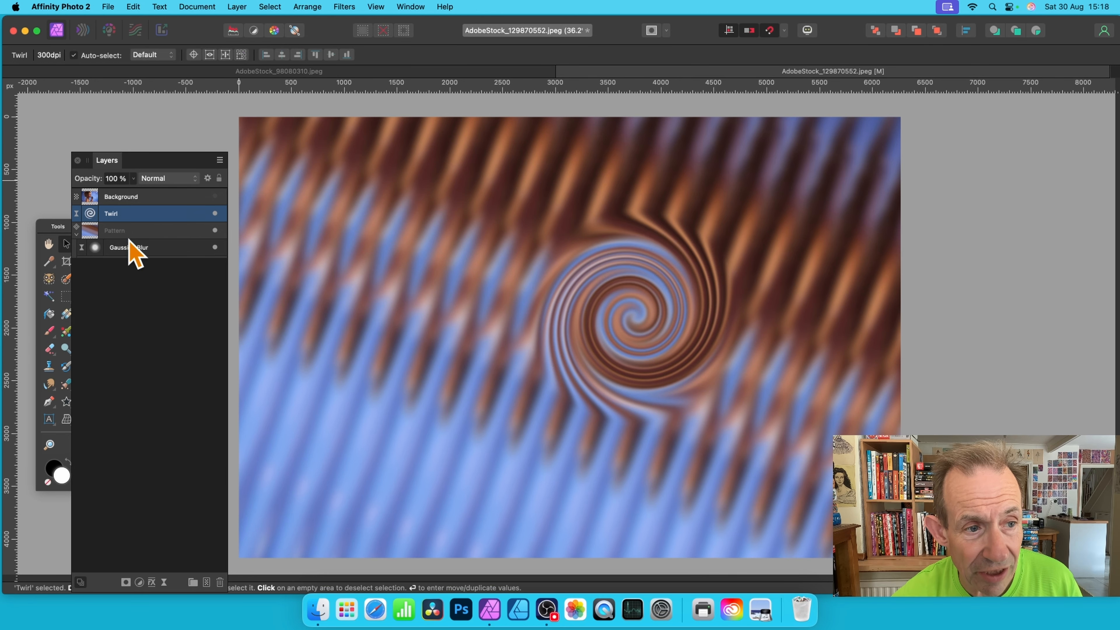
Step: Move the Pattern layer towards the lower left and rotate it clockwise, trying a slight shear, and show the Background layer again
click(111, 230)
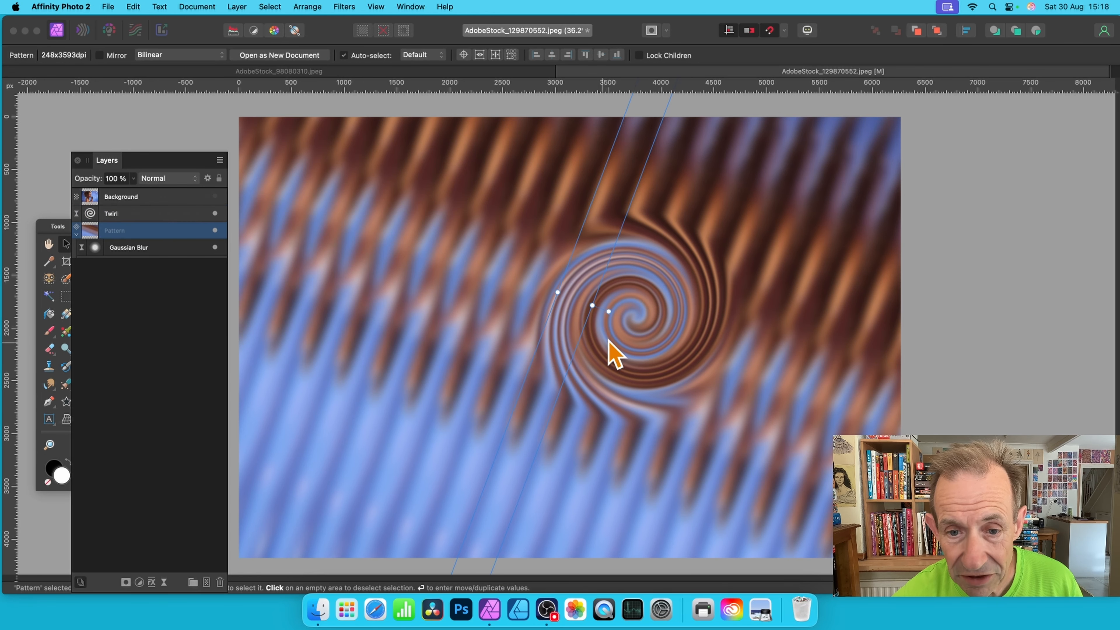
drag(574, 313, 470, 411)
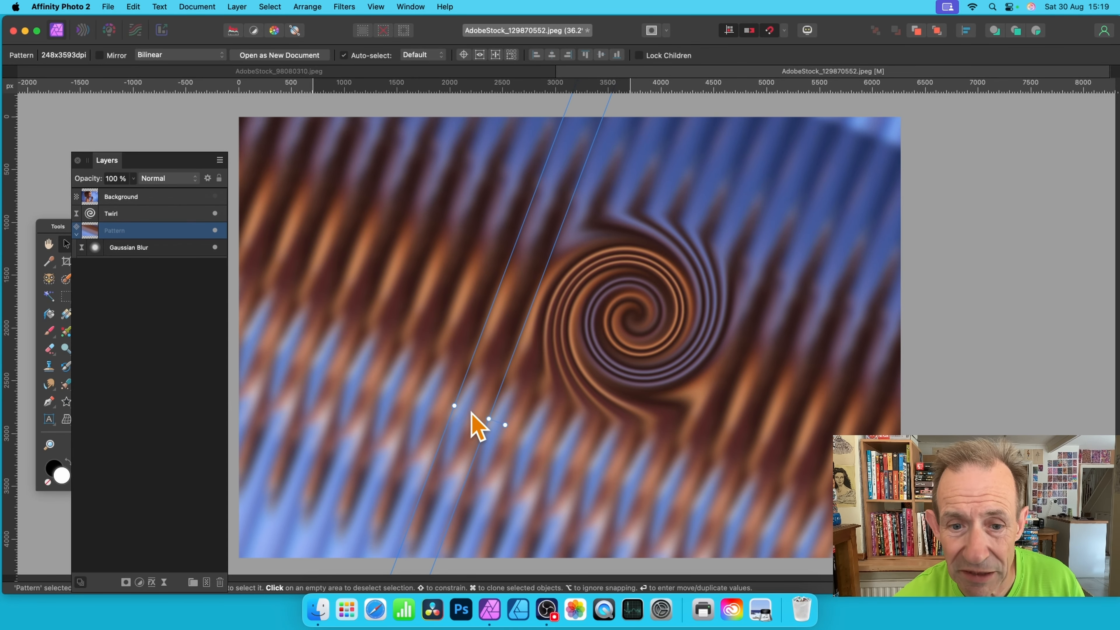
drag(471, 412, 507, 360)
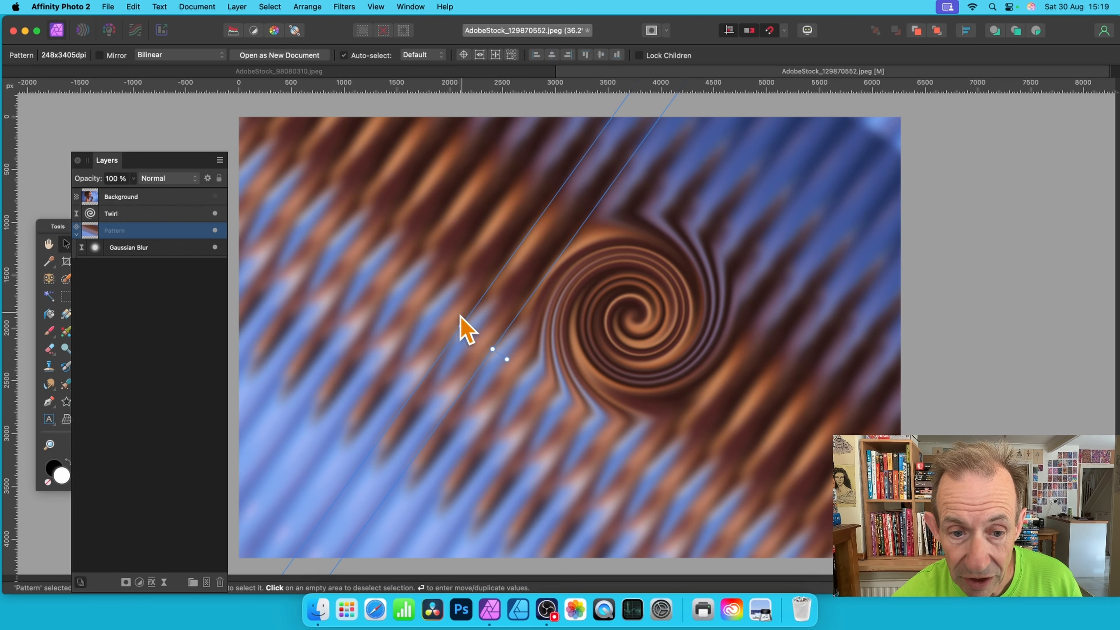
mouse_move(459, 318)
mouse_down()
mouse_move(493, 263)
mouse_move(424, 366)
mouse_move(466, 317)
mouse_up()
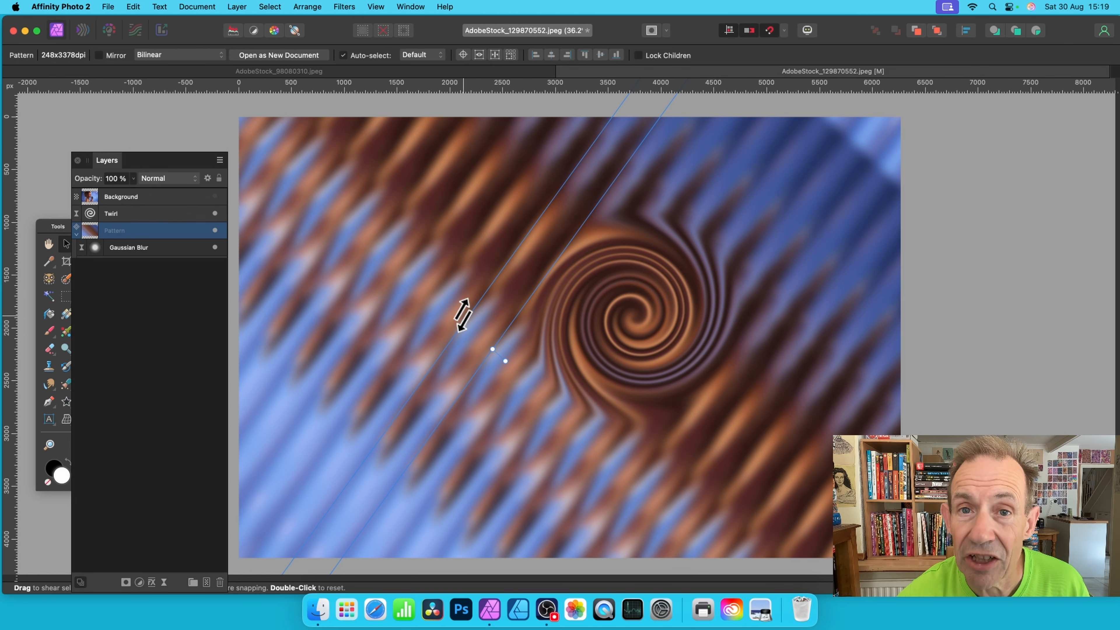
mouse_move(467, 308)
mouse_down()
mouse_move(464, 295)
mouse_move(461, 322)
mouse_up()
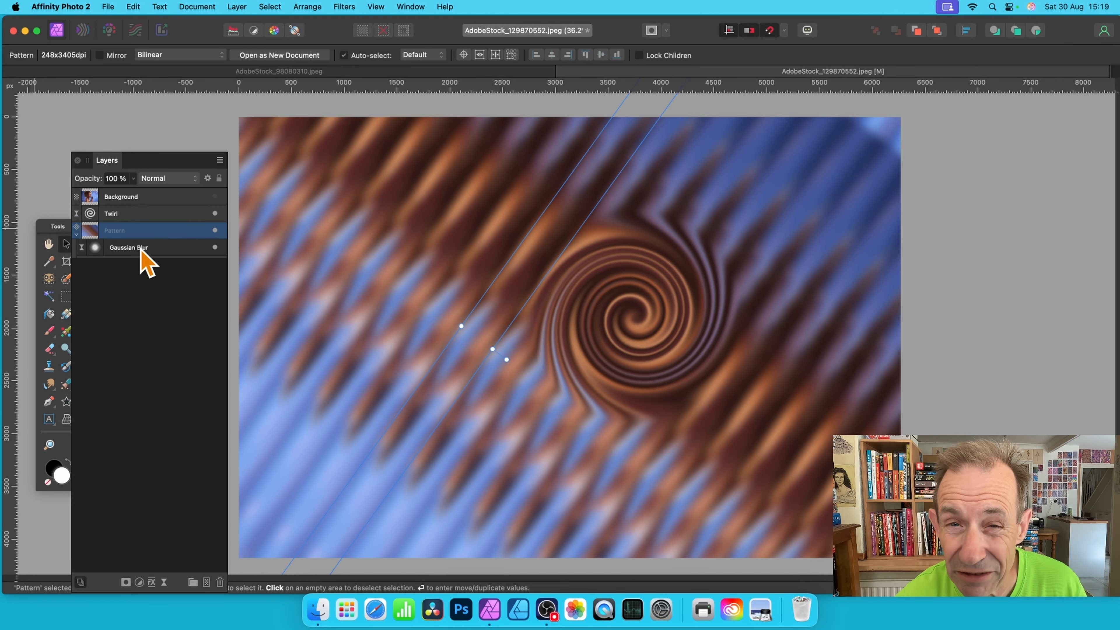
click(140, 198)
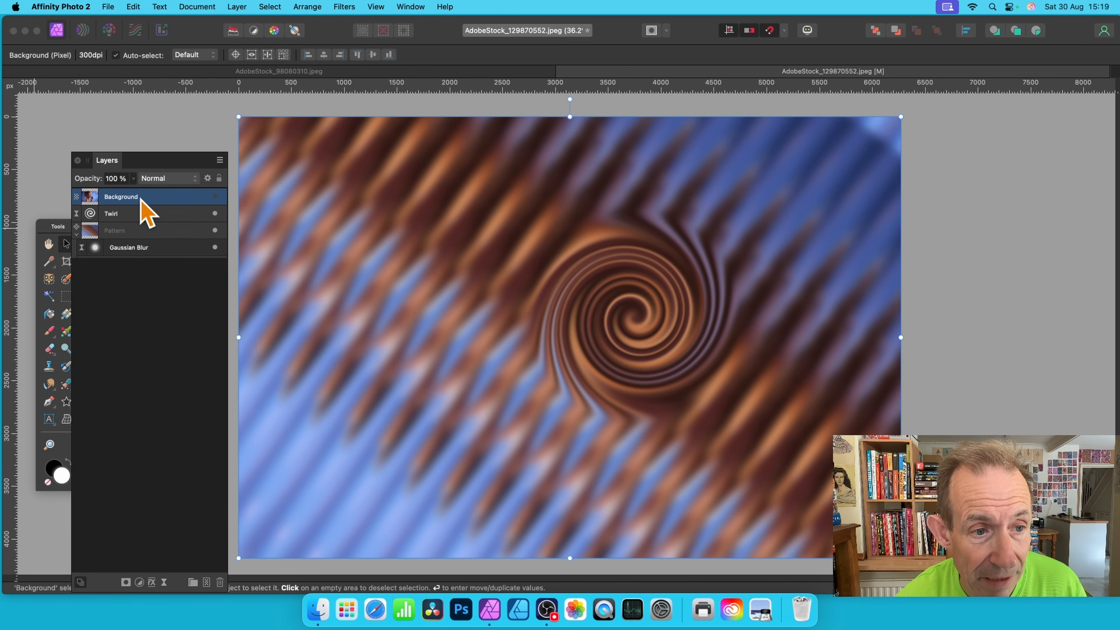
alt+click(215, 196)
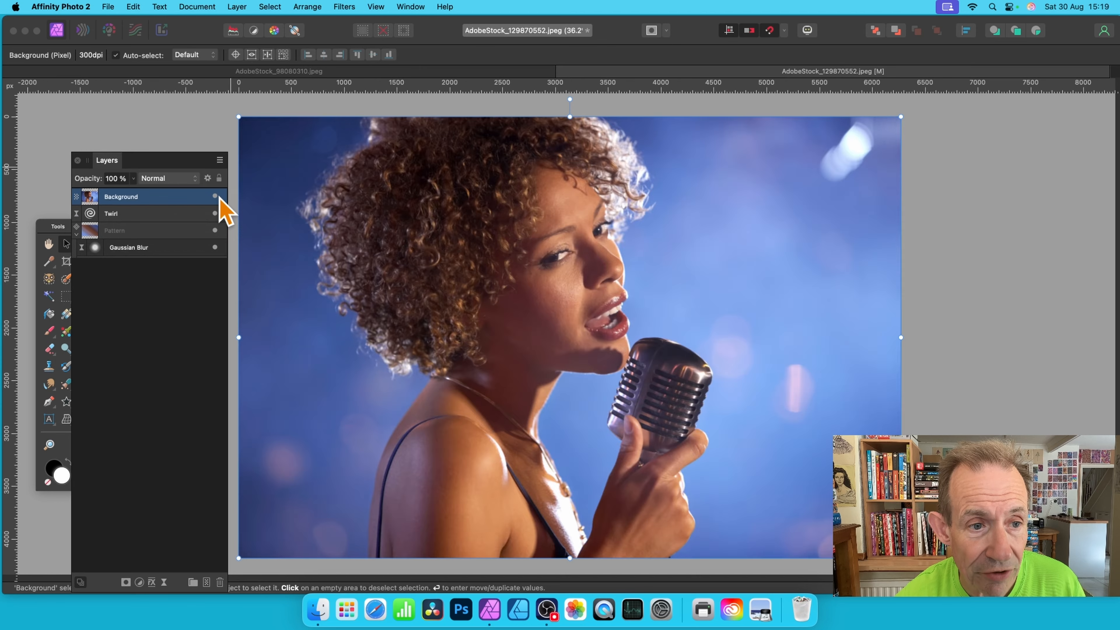
Step: Apply a Displace filter of about 416 px to the Background layer with the map from the layers beneath, and undo it
click(340, 7)
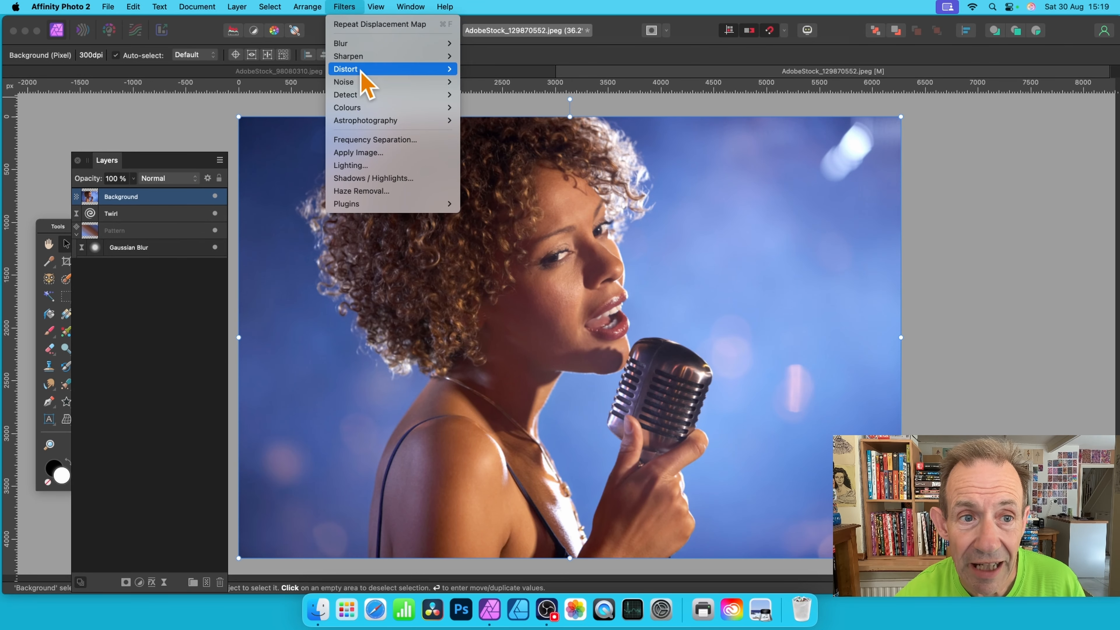
mouse_move(362, 69)
click(526, 211)
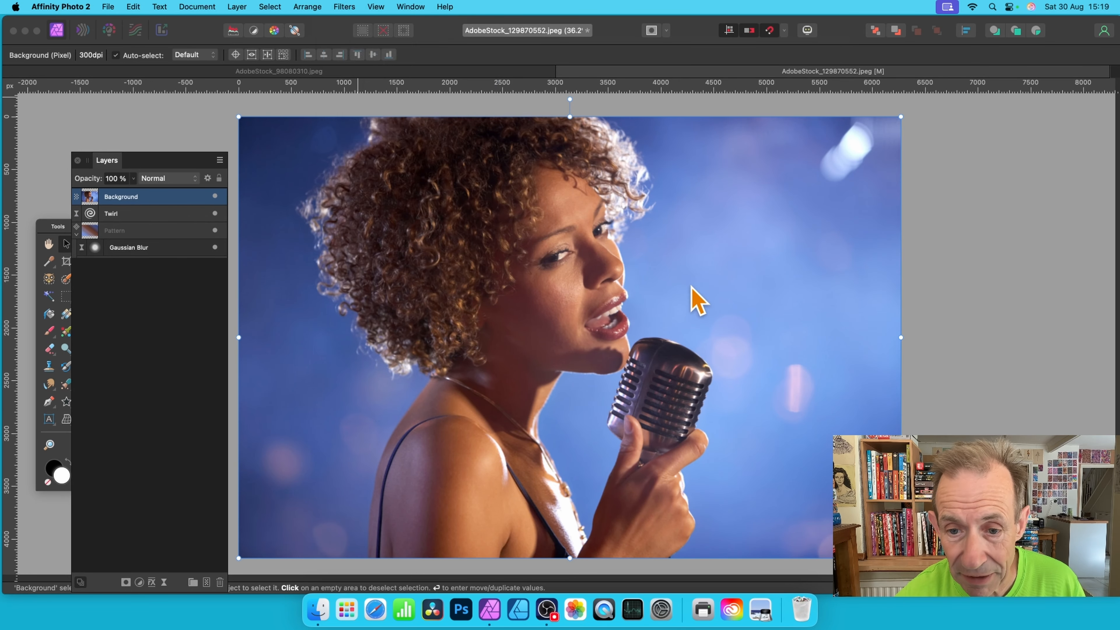
drag(1039, 433, 541, 216)
click(490, 291)
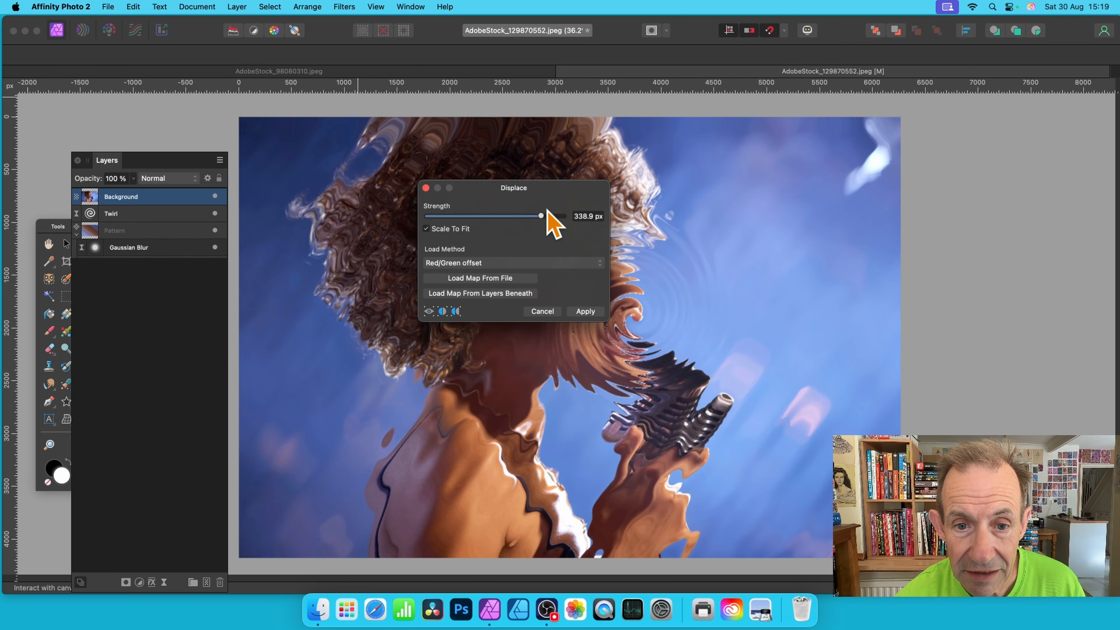
drag(541, 216, 554, 216)
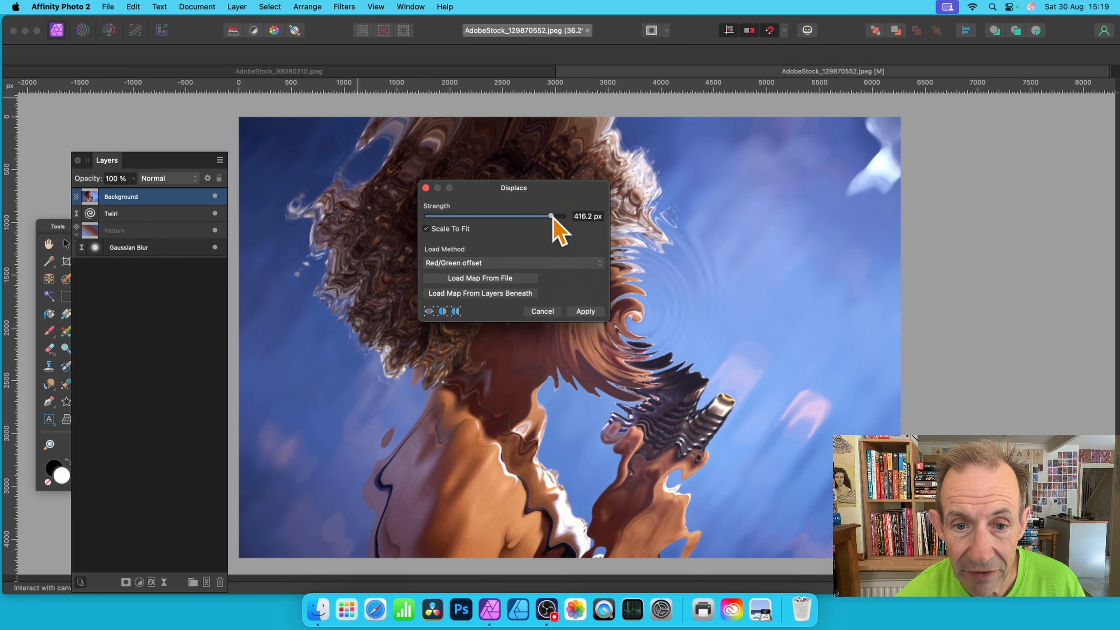
click(585, 312)
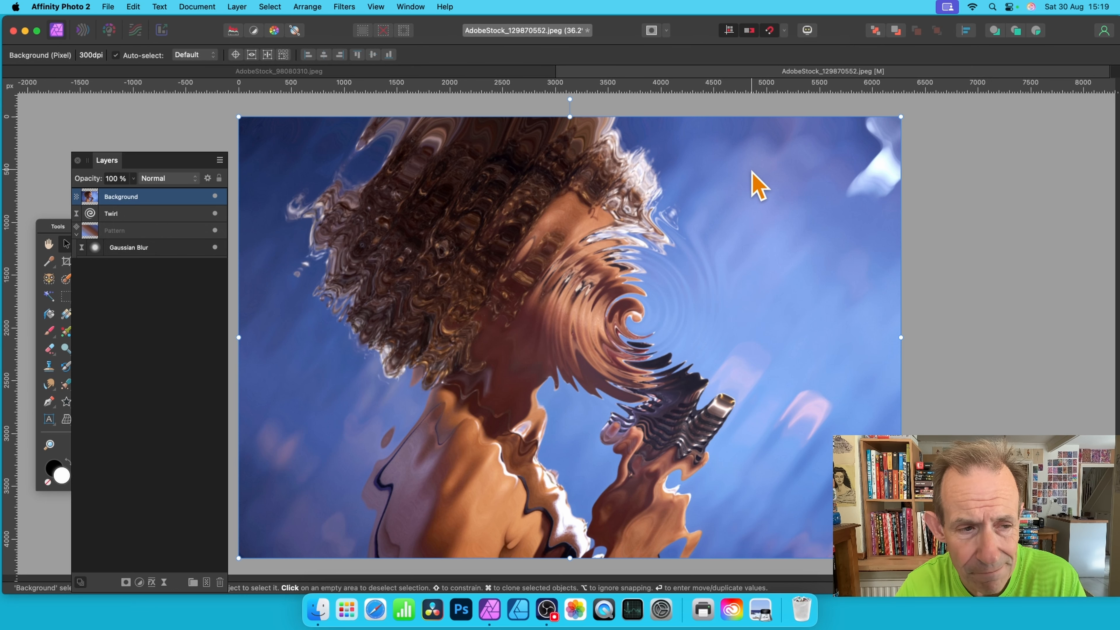
key(super+z)
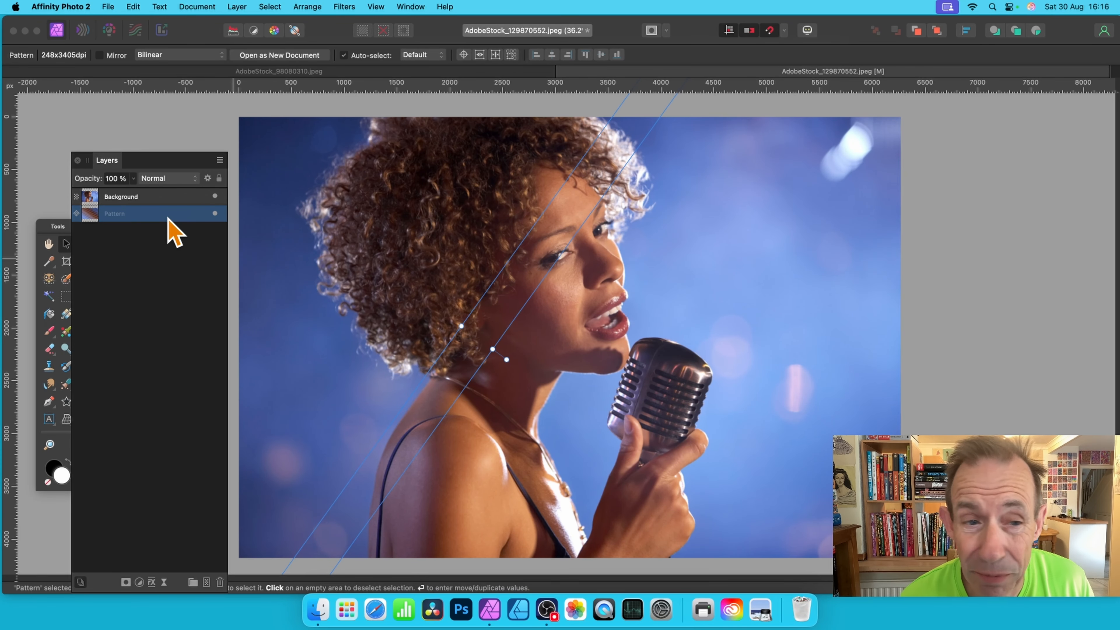
Step: Duplicate the Pattern layer and rotate the copy about 90° counter-clockwise so it runs perpendicular to the original
right_click(141, 214)
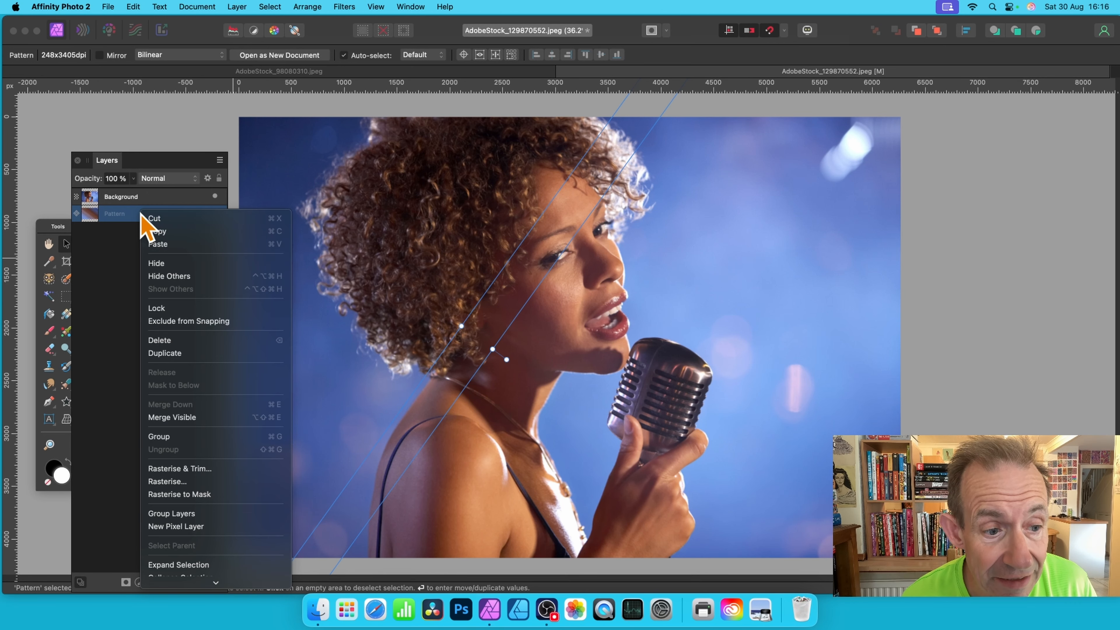
click(150, 352)
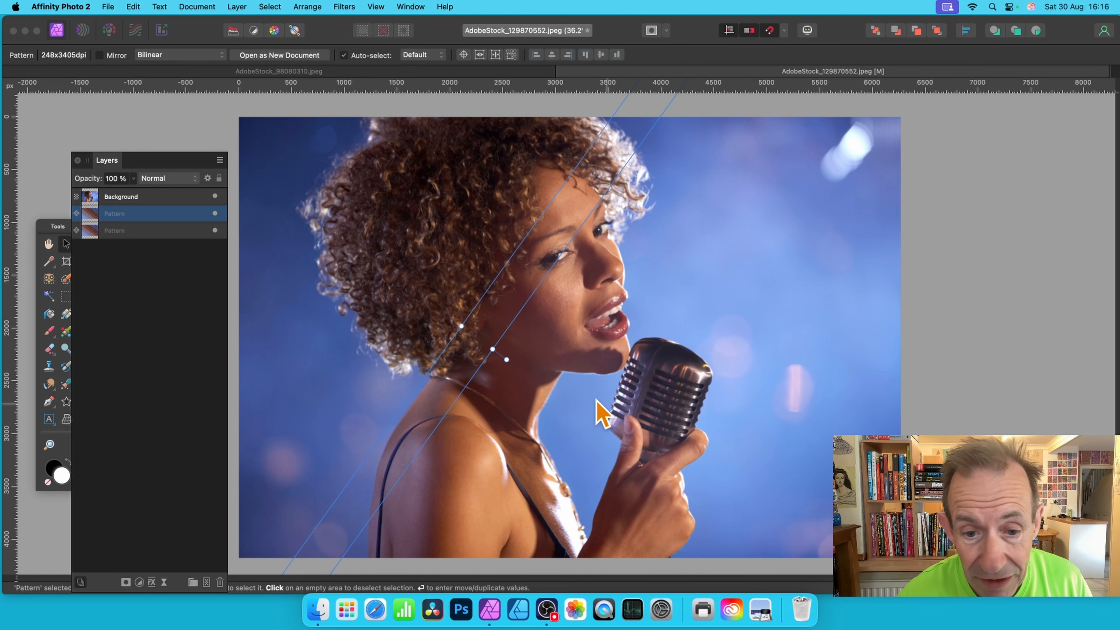
drag(509, 358, 498, 308)
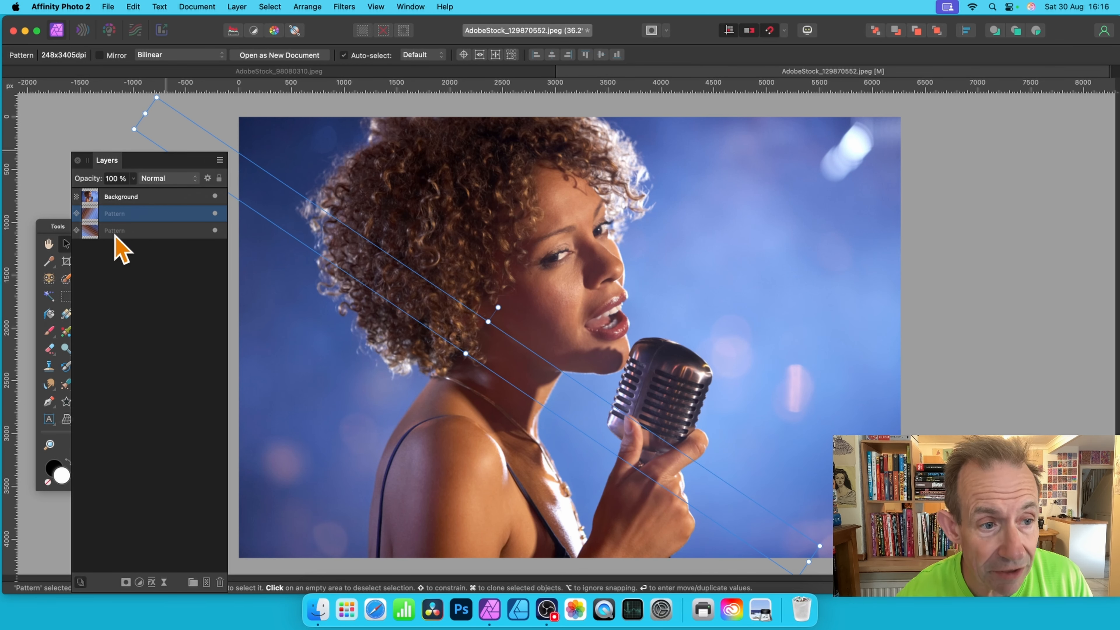
Step: Apply a Displace filter of about 265 px to the Background layer, loading the map from the layers beneath
click(142, 197)
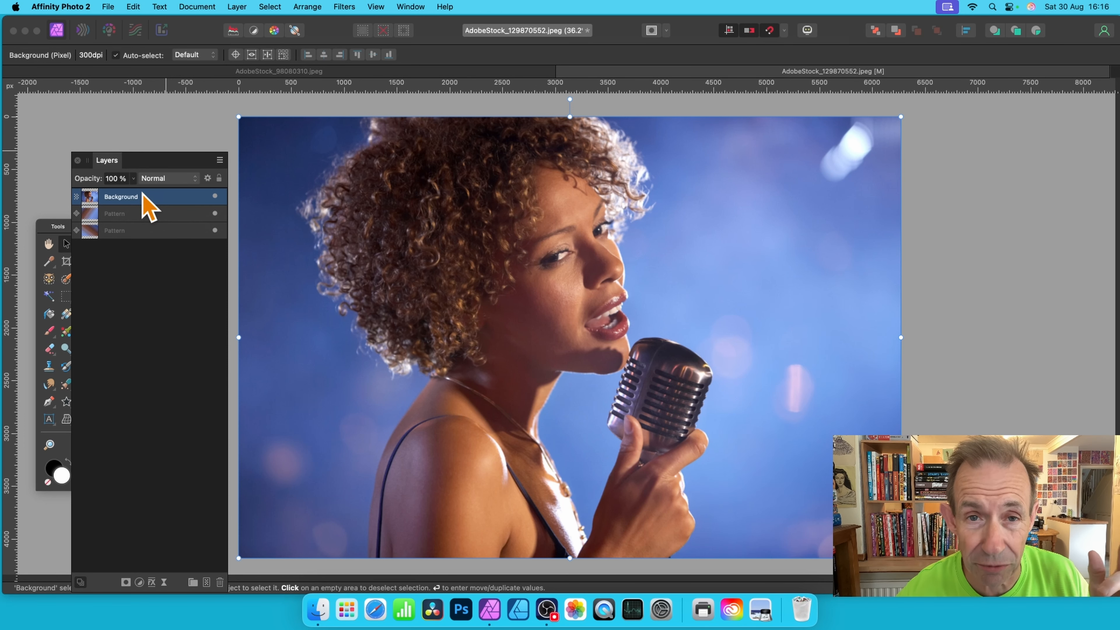
click(345, 7)
mouse_move(349, 71)
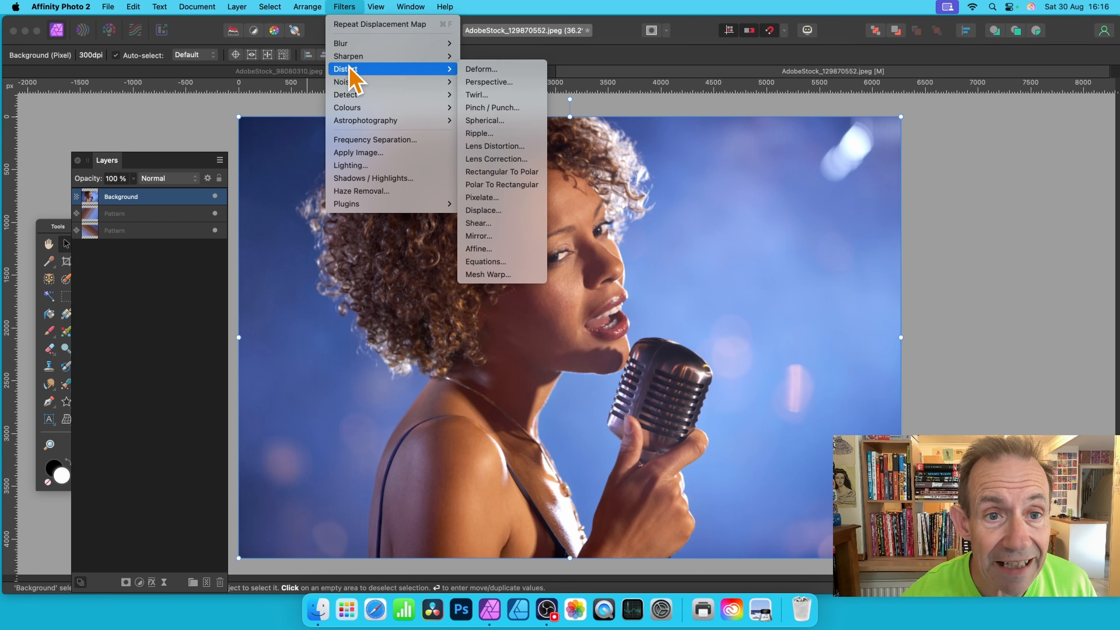
click(490, 211)
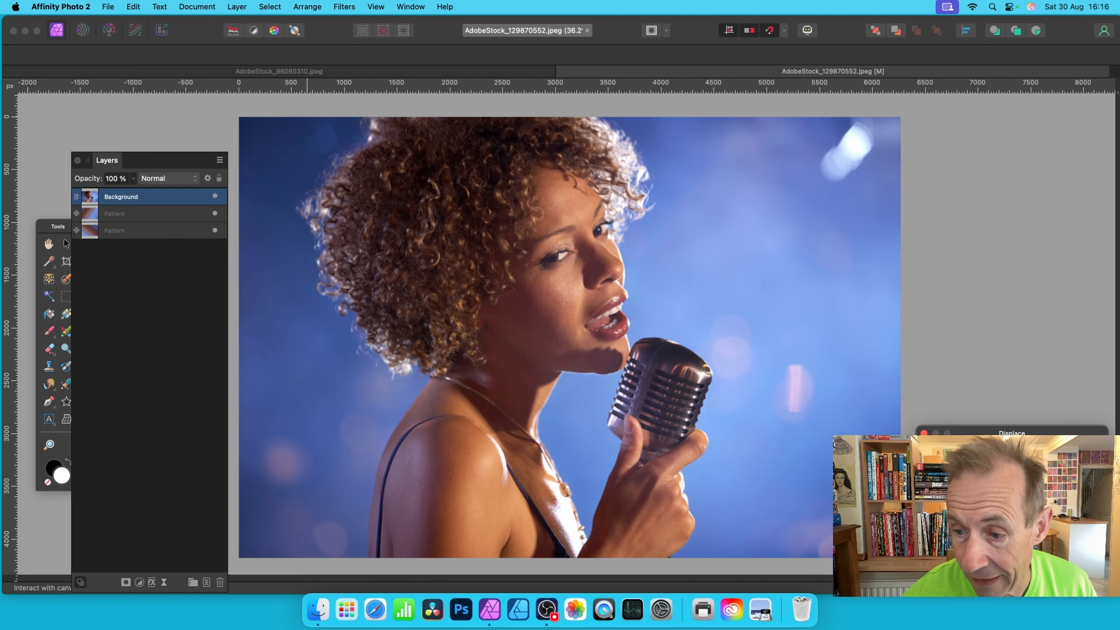
drag(990, 433, 597, 193)
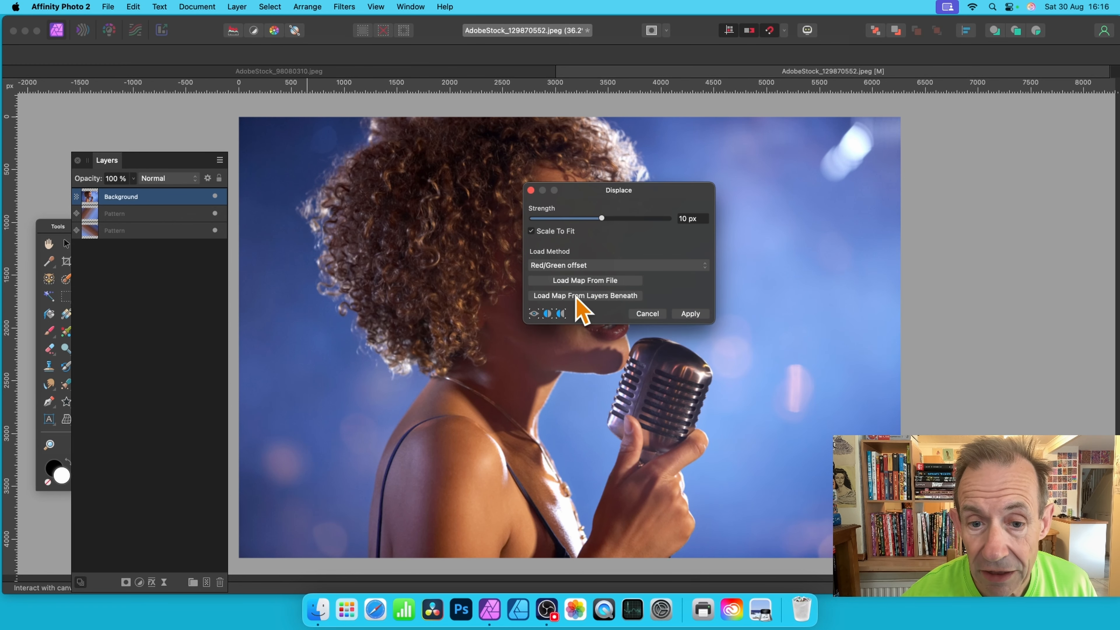
click(614, 299)
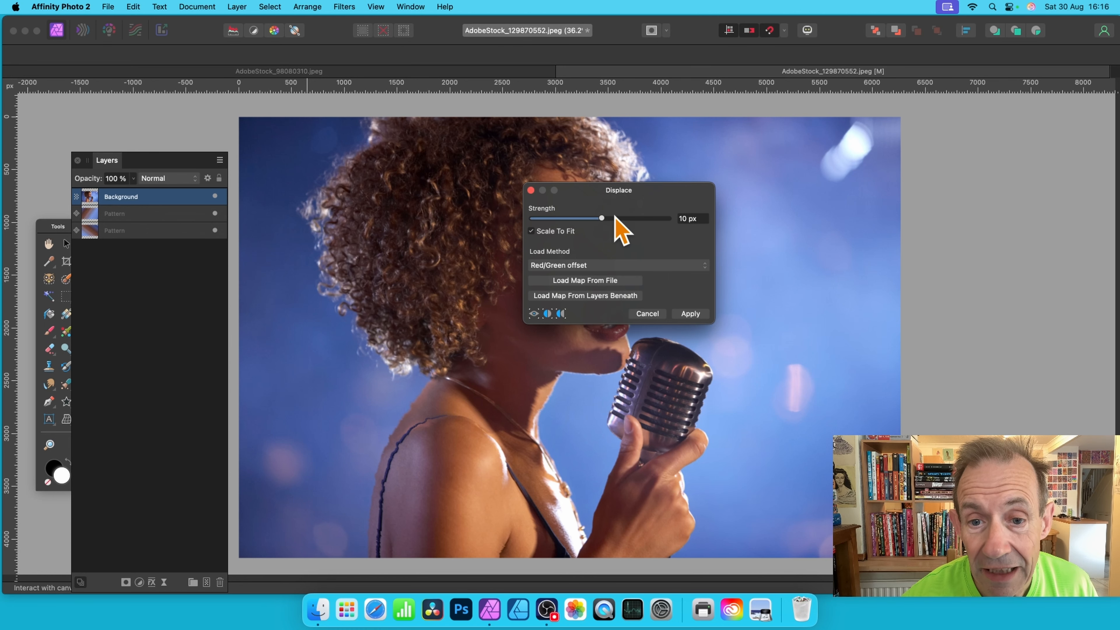
drag(615, 216, 761, 147)
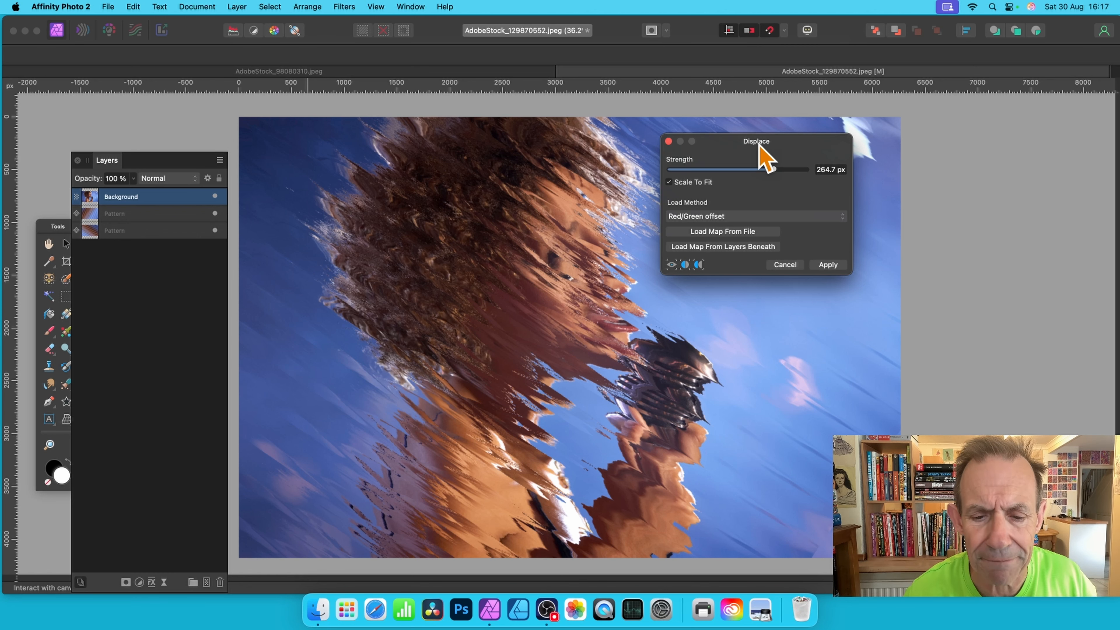
click(831, 265)
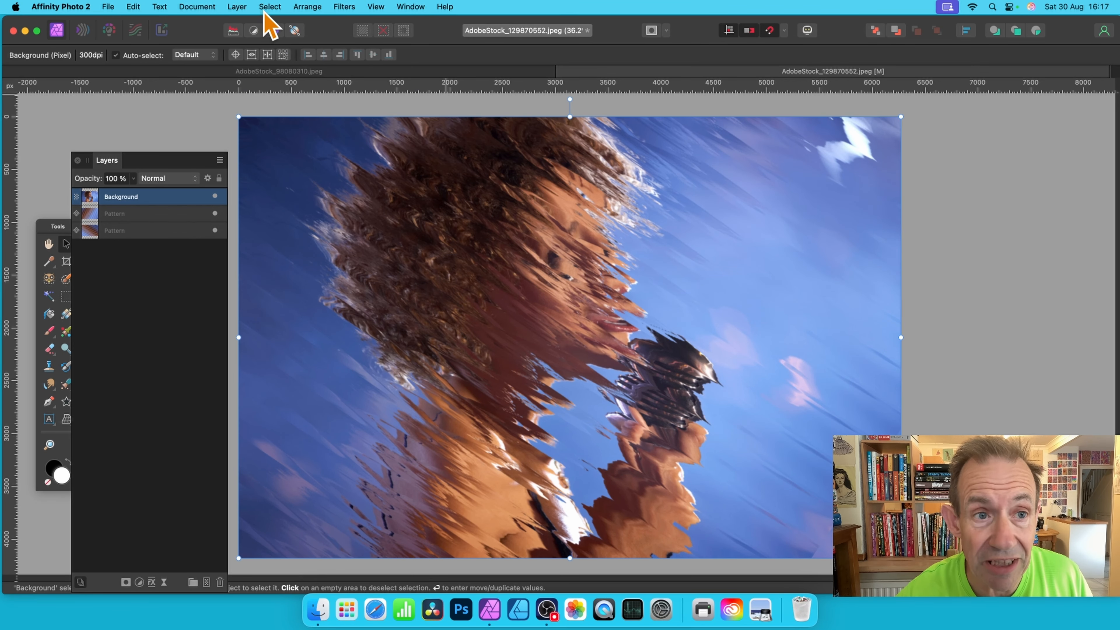
Step: Fade the displacement to 32% with the Lighten blend mode, and undo both the fade and the displacement
click(240, 7)
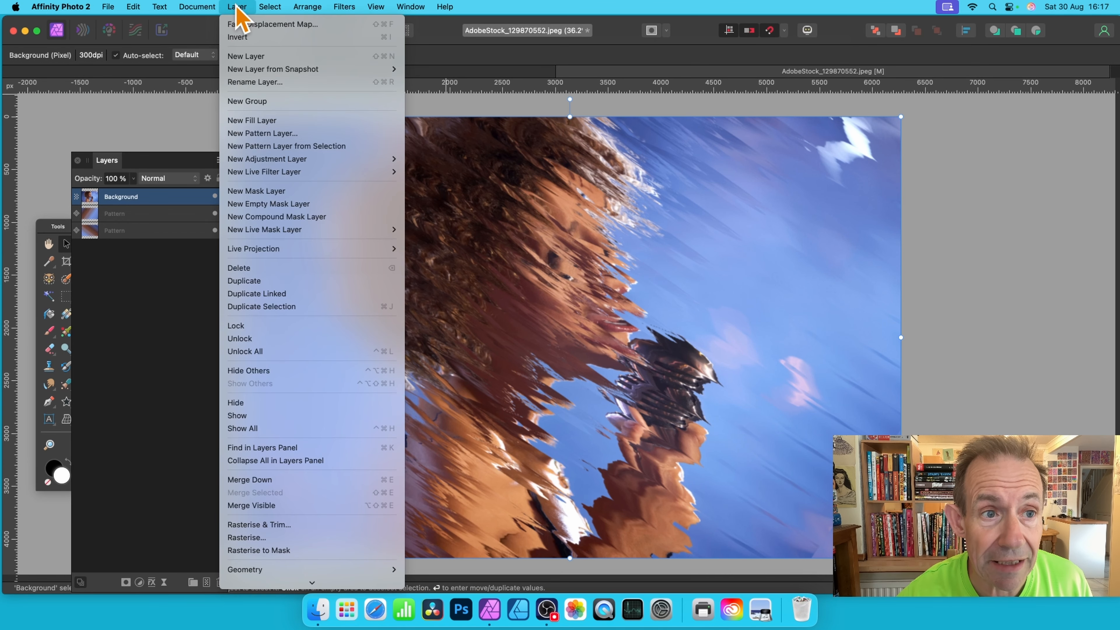
click(244, 26)
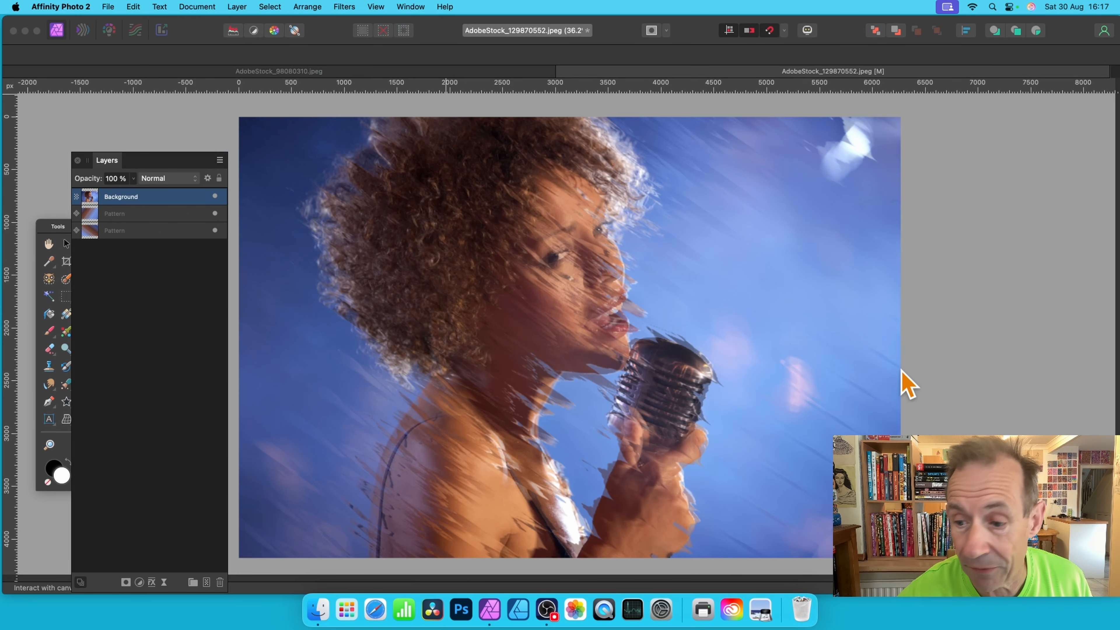
drag(630, 220, 786, 204)
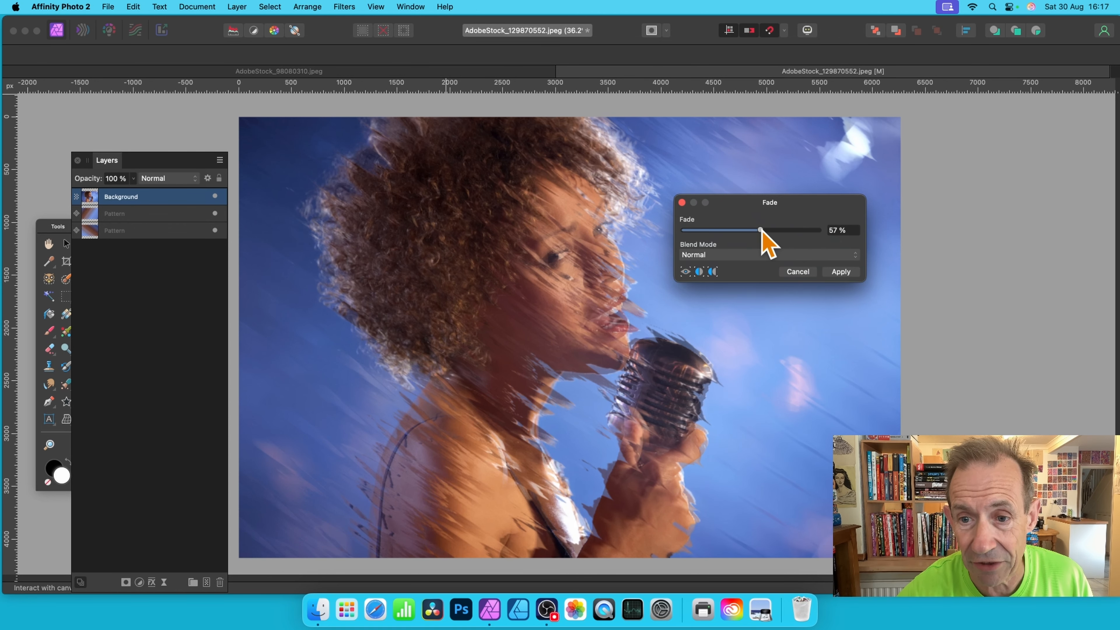
drag(752, 230, 726, 236)
click(744, 256)
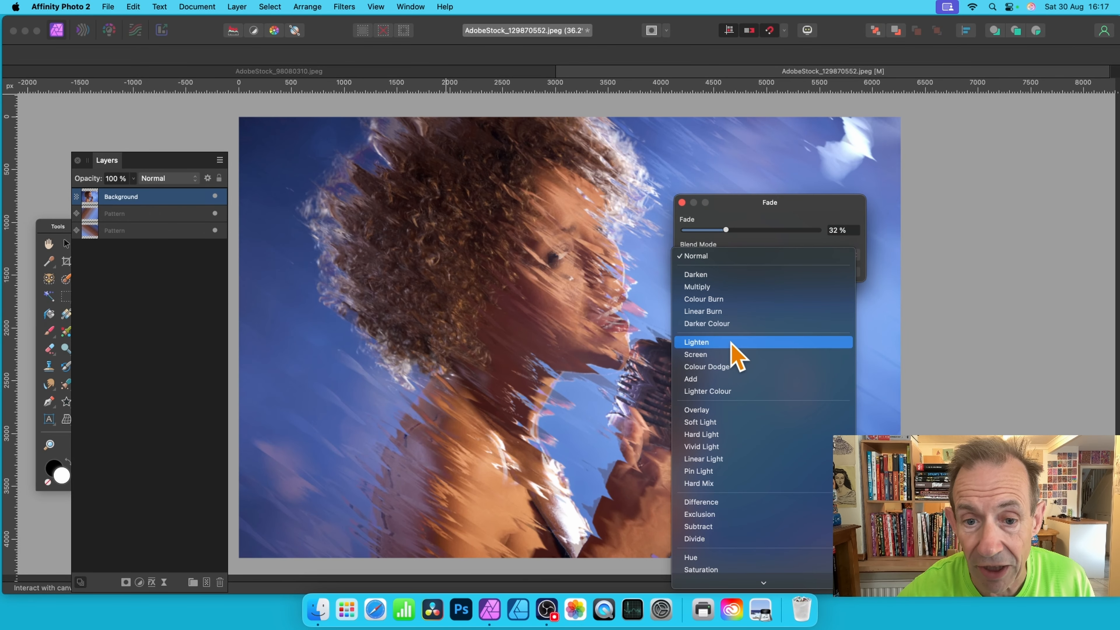
click(736, 352)
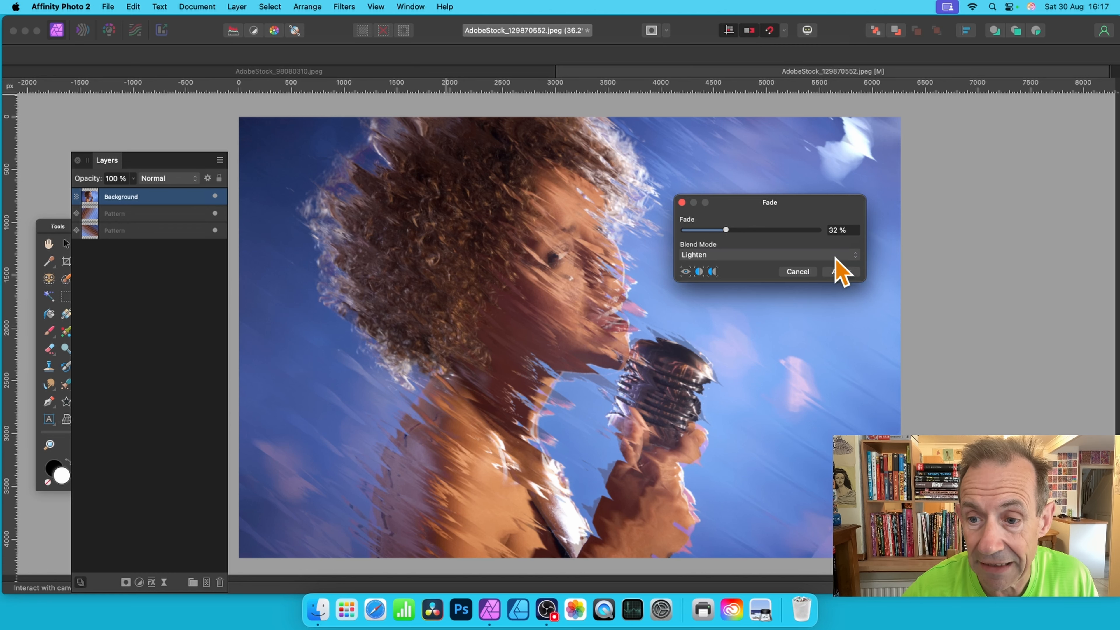
click(840, 271)
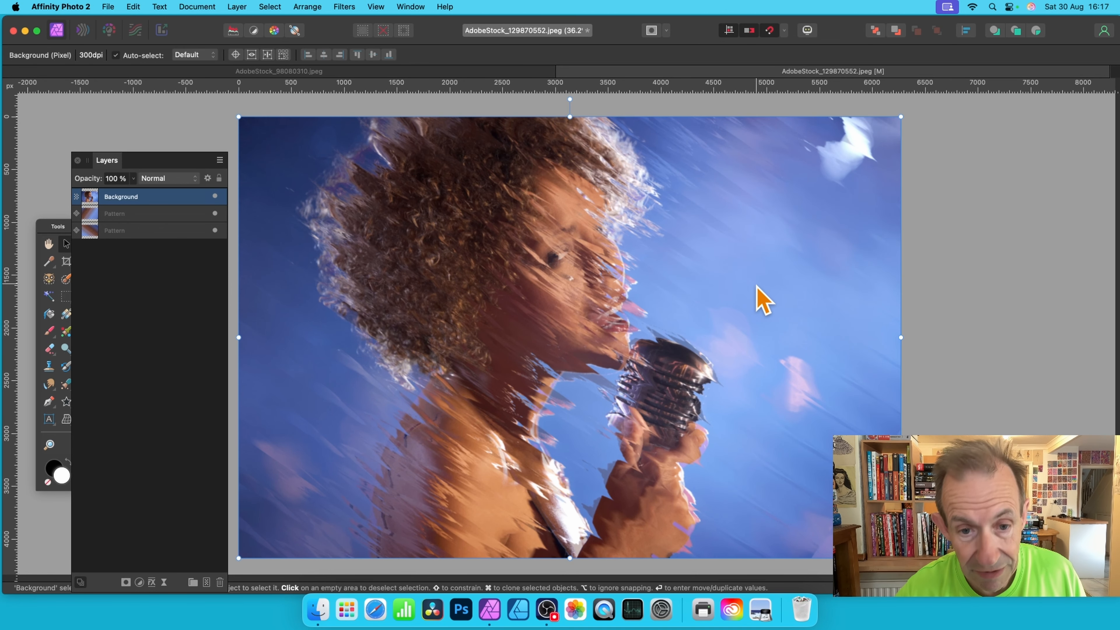
key(super+z)
key(super+z)
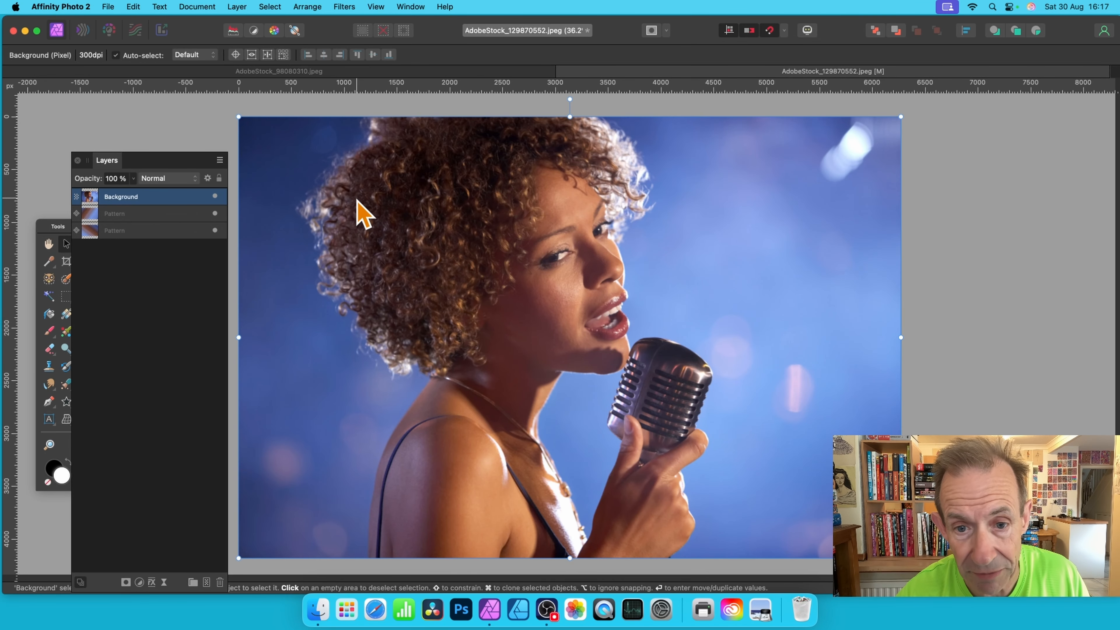
Step: Hide the Background layer and set the upper Pattern layer's blend mode to Darken
click(150, 215)
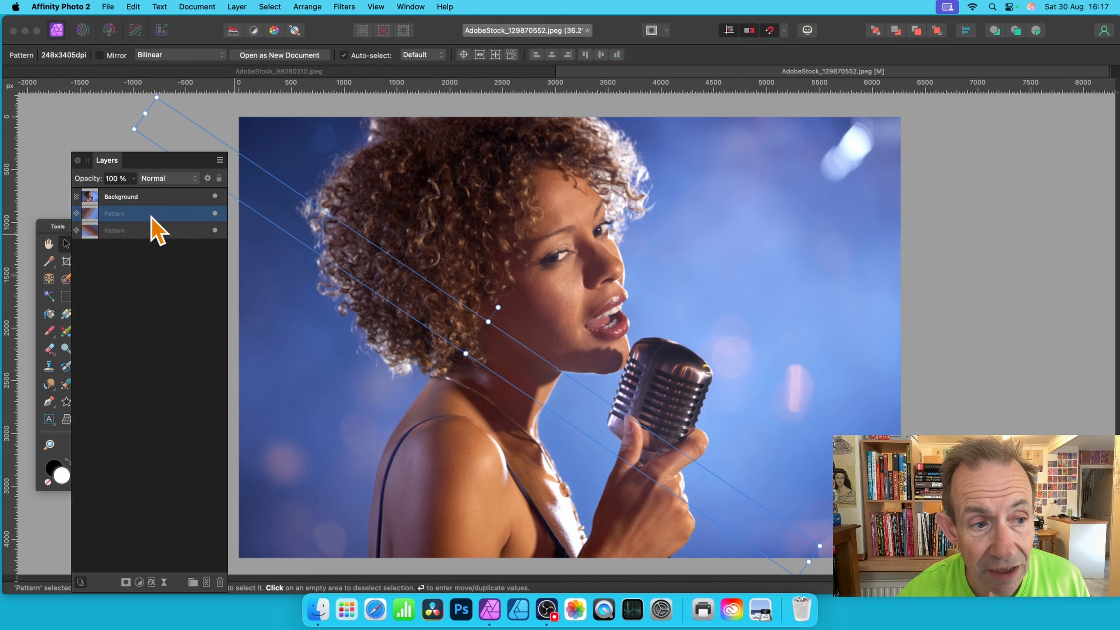
click(215, 196)
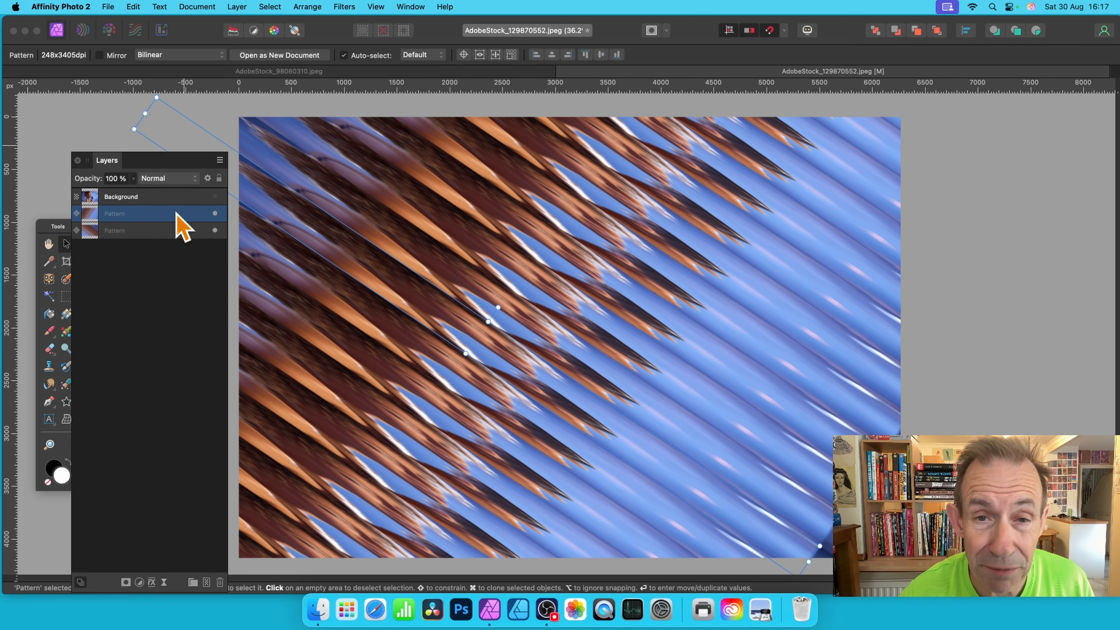
click(164, 179)
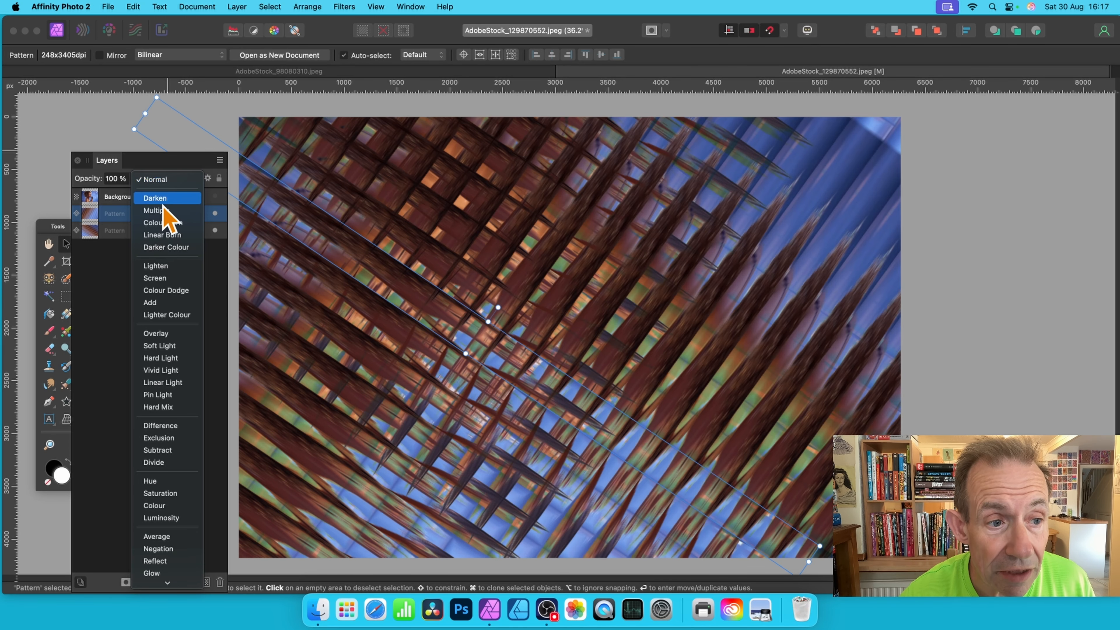
click(166, 200)
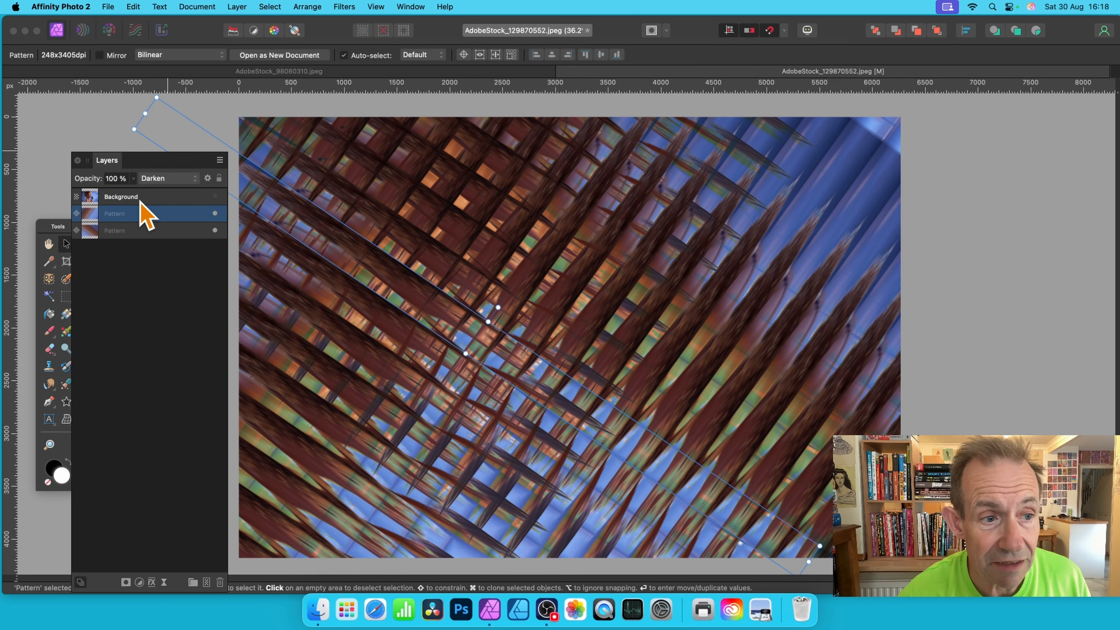
Step: Show the Background layer, apply a 348 px Displace filter to it with the map from the layers beneath, and undo it
click(144, 199)
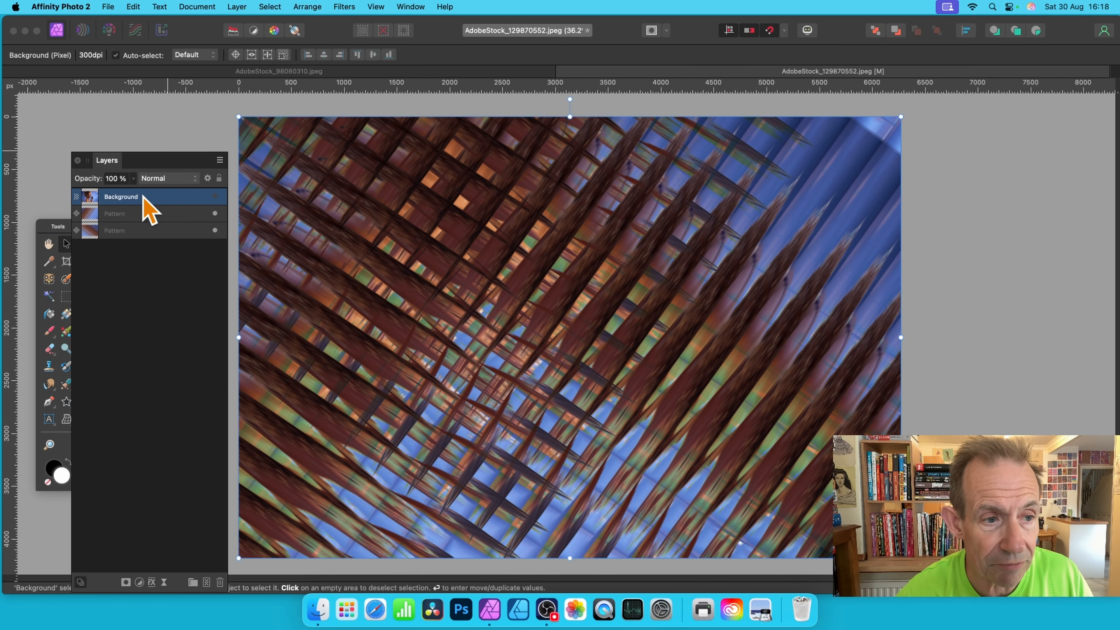
click(343, 7)
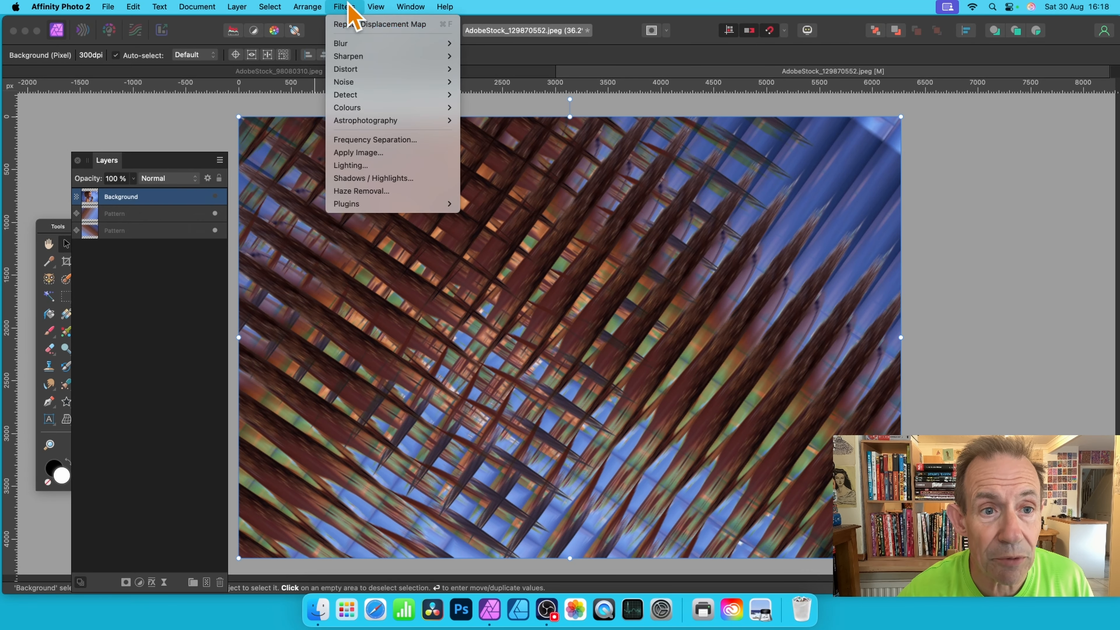
click(216, 198)
click(215, 196)
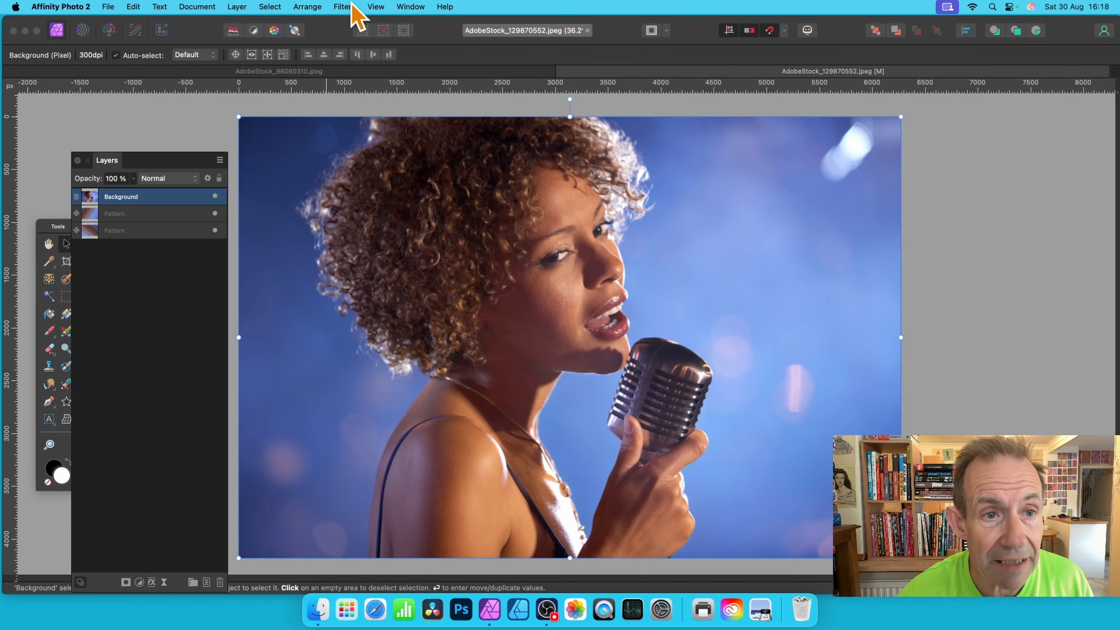
click(345, 7)
mouse_move(355, 69)
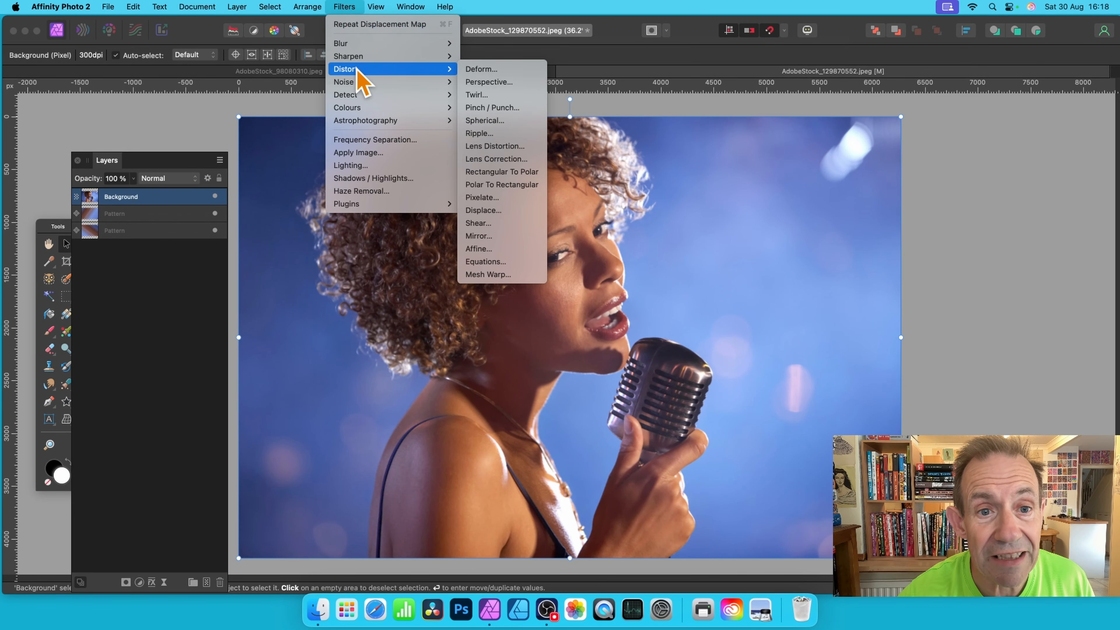
click(517, 210)
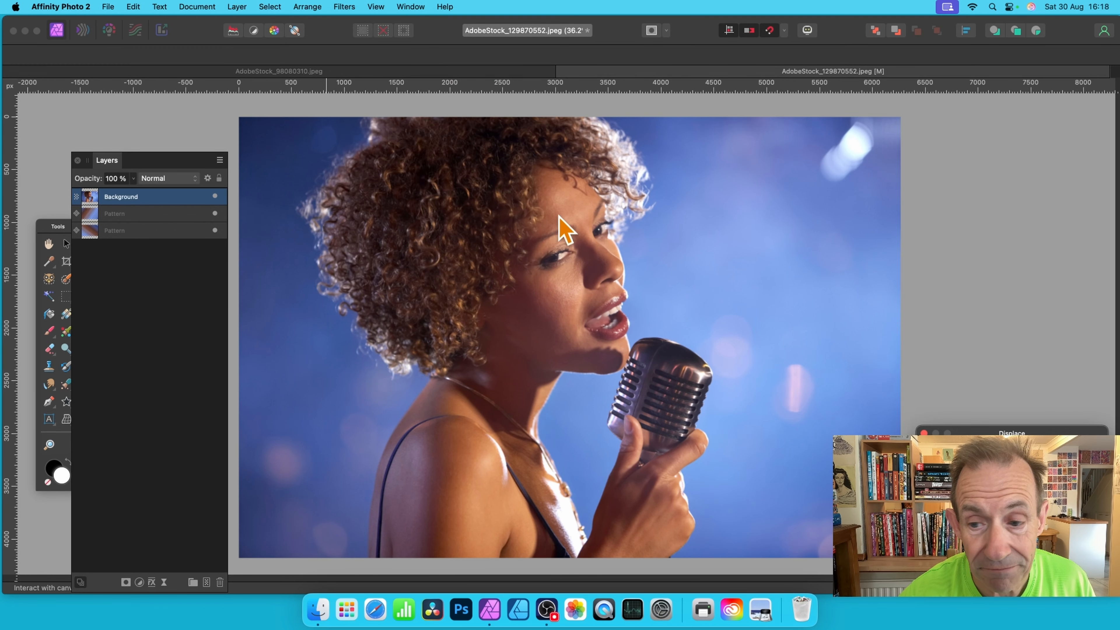
drag(1003, 433, 835, 175)
click(644, 304)
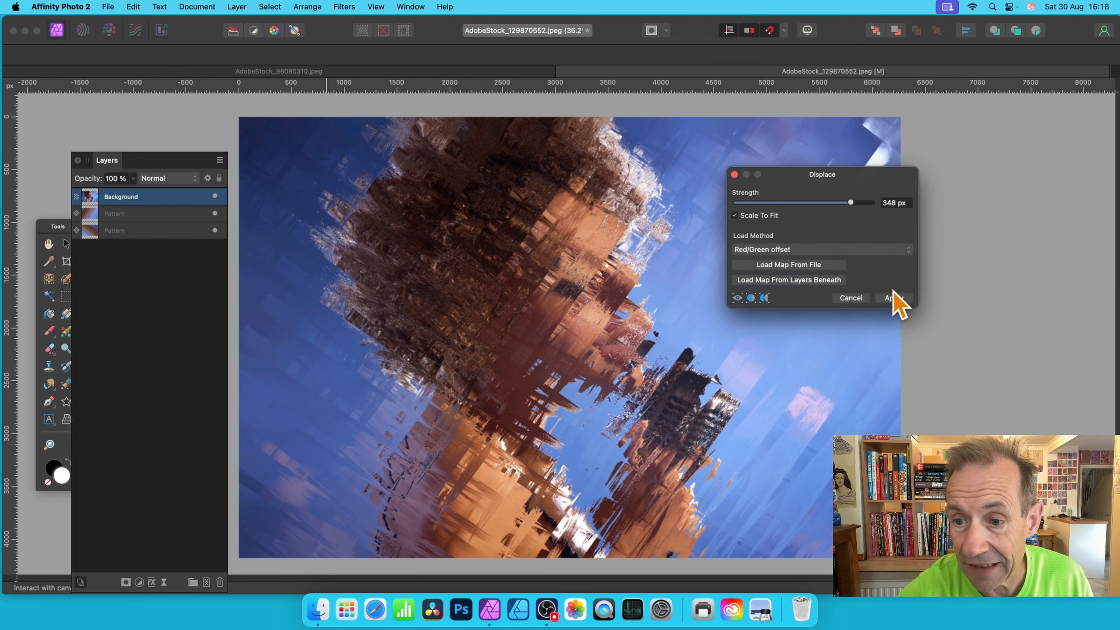
click(895, 298)
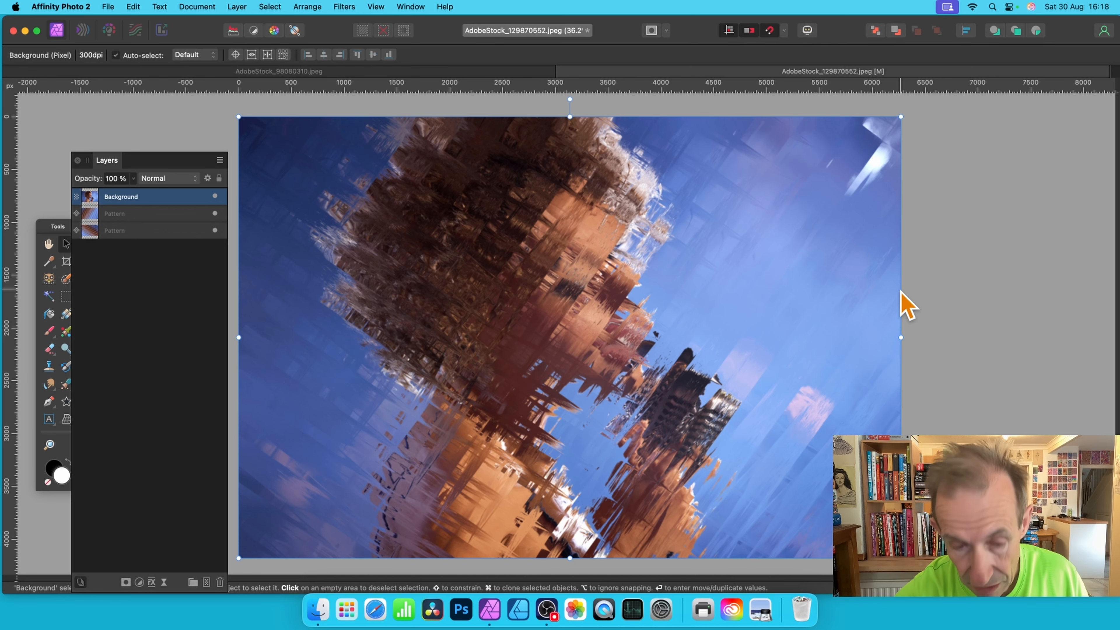
key(super+z)
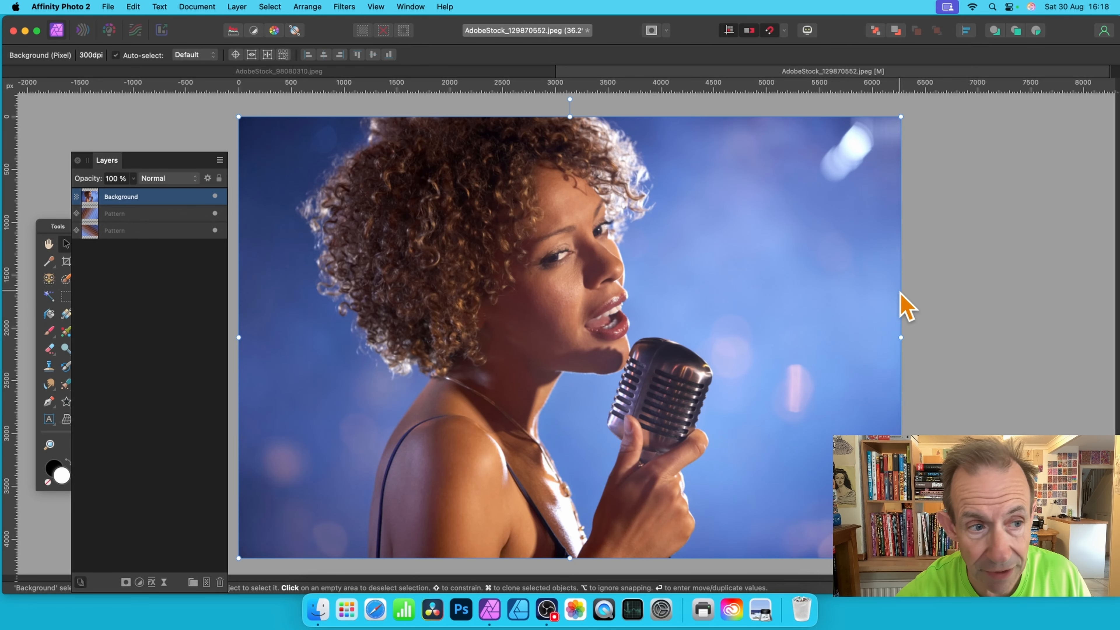
Step: Hide the Background layer and change the upper Pattern layer's blend mode to Lighten
click(142, 216)
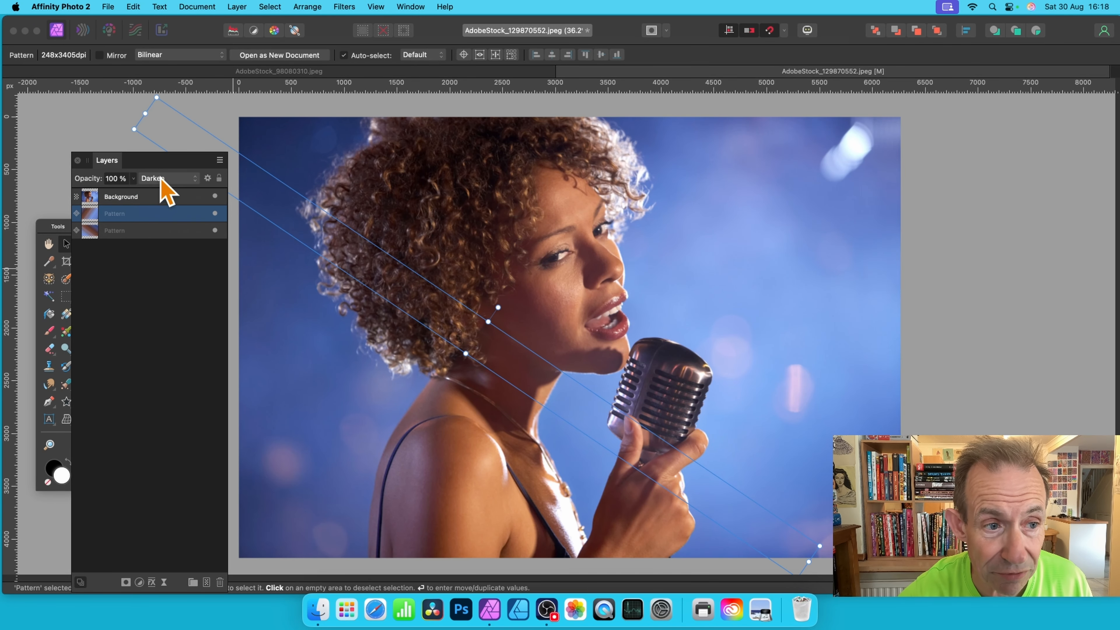
click(214, 195)
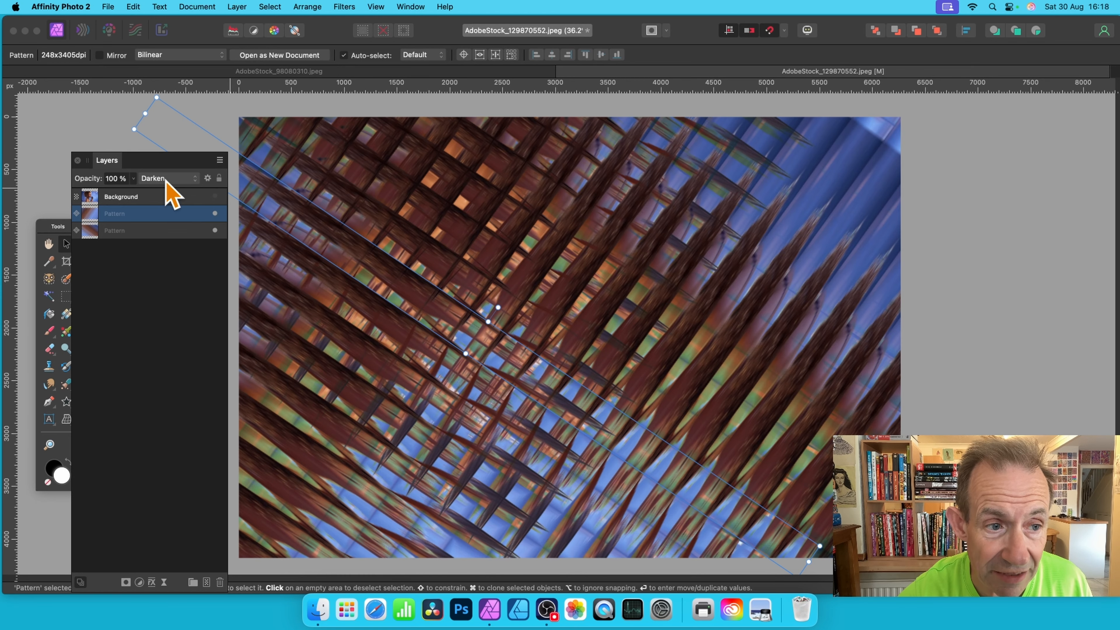
click(166, 180)
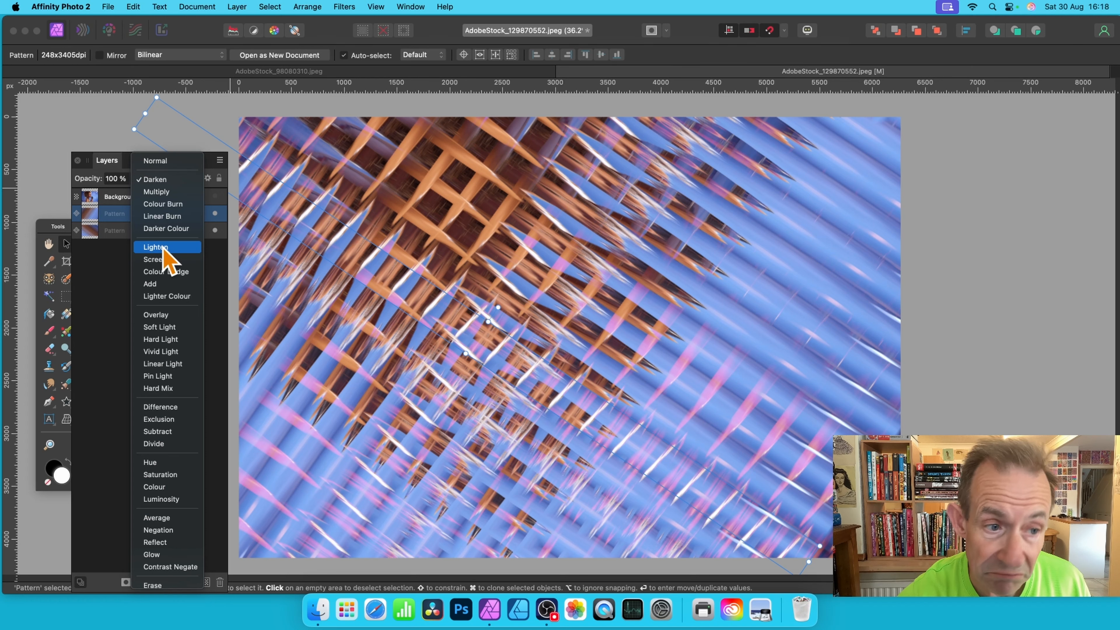
click(163, 248)
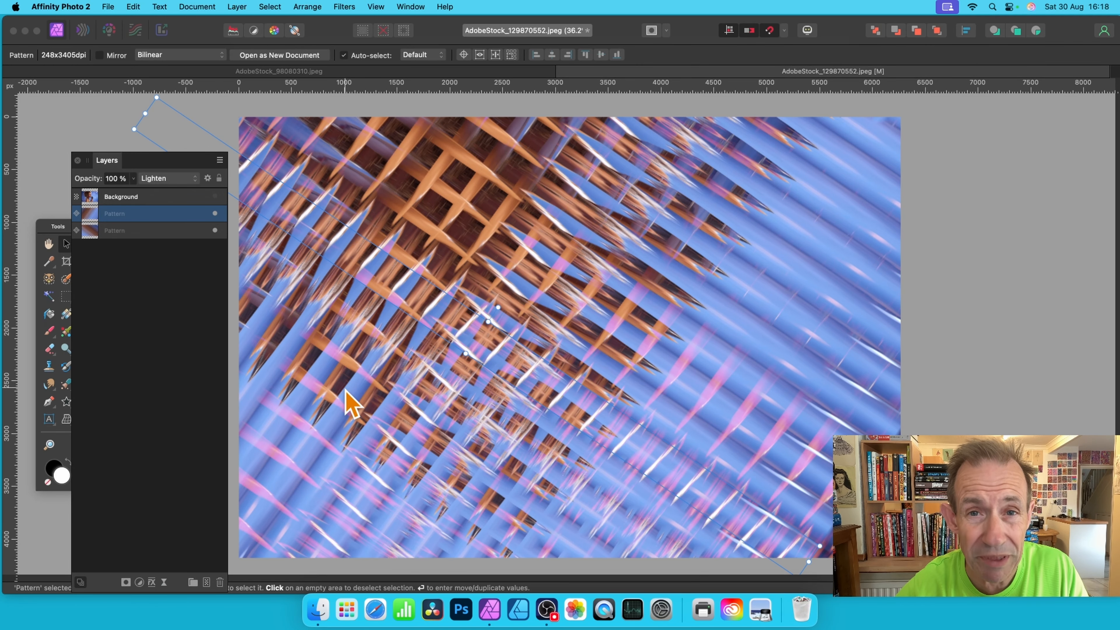
Step: Show the Background layer and start a Displace filter on it at 313.1 px strength, with the map from the layers beneath
click(150, 195)
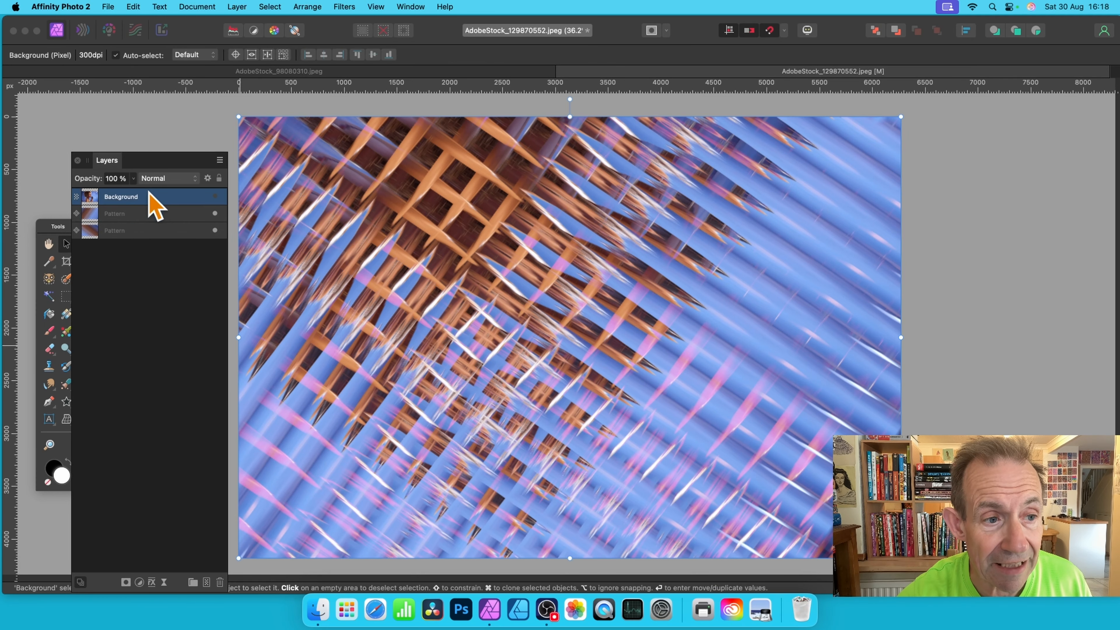
click(216, 196)
click(344, 7)
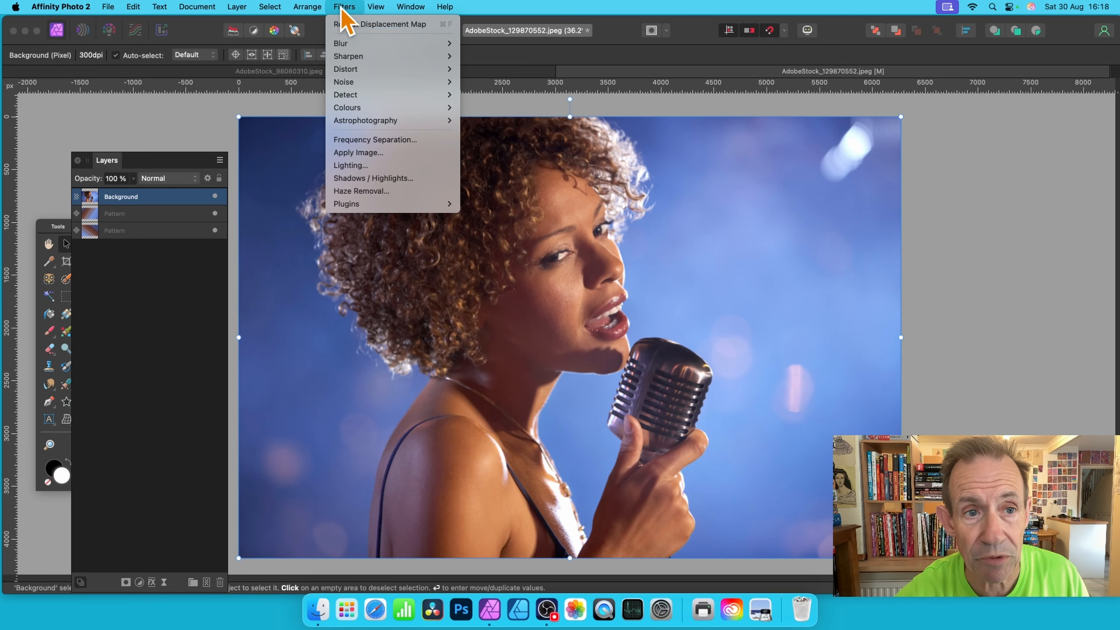
mouse_move(362, 70)
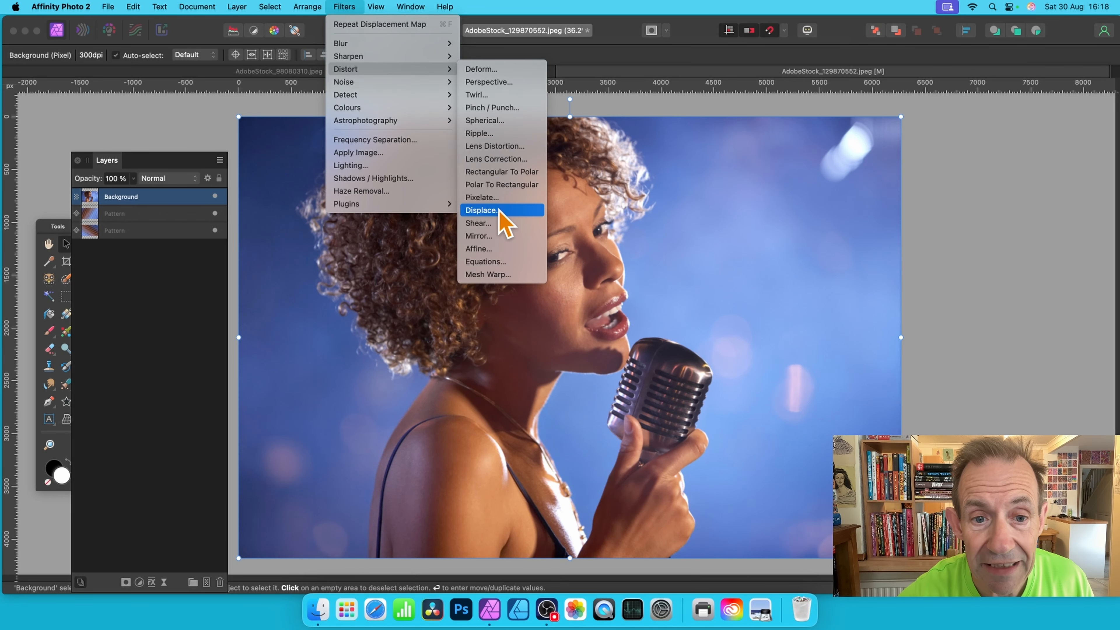
click(502, 222)
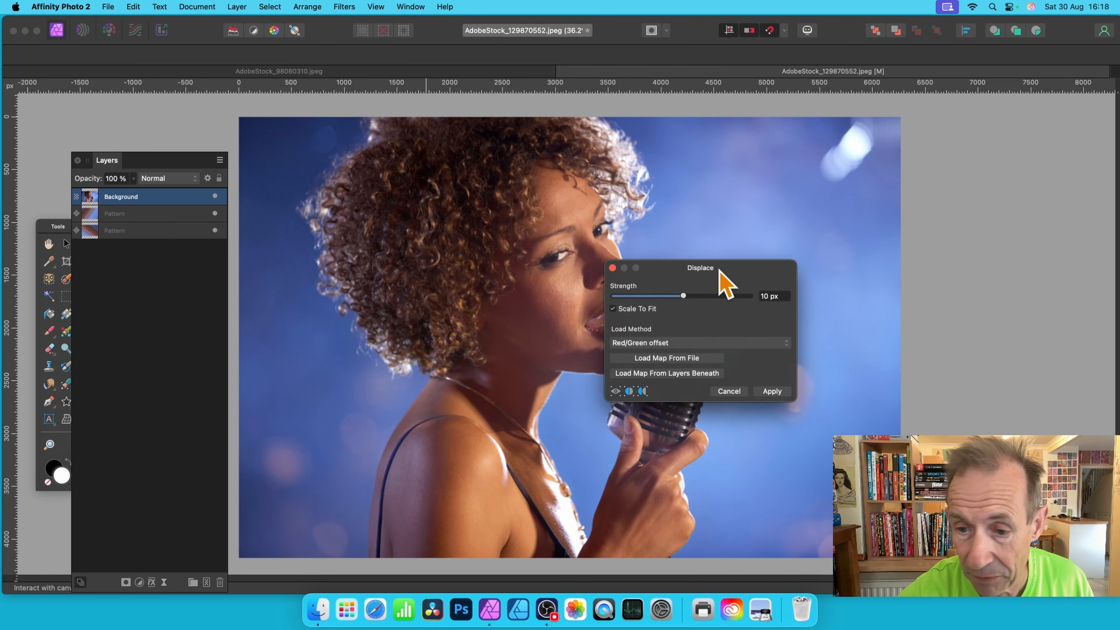
drag(635, 280, 676, 281)
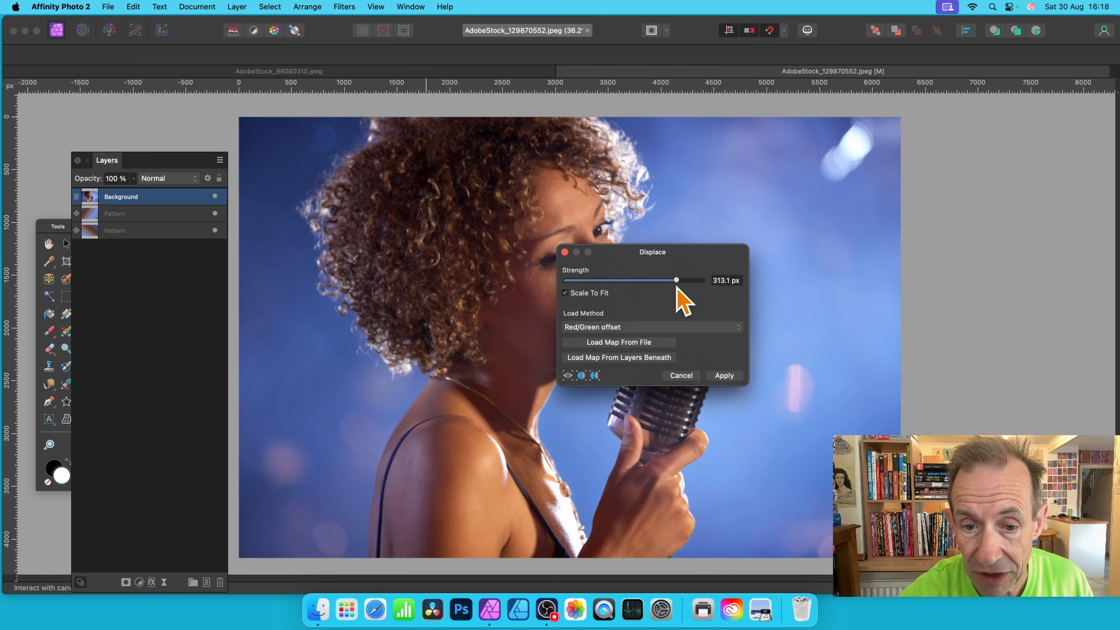
click(626, 357)
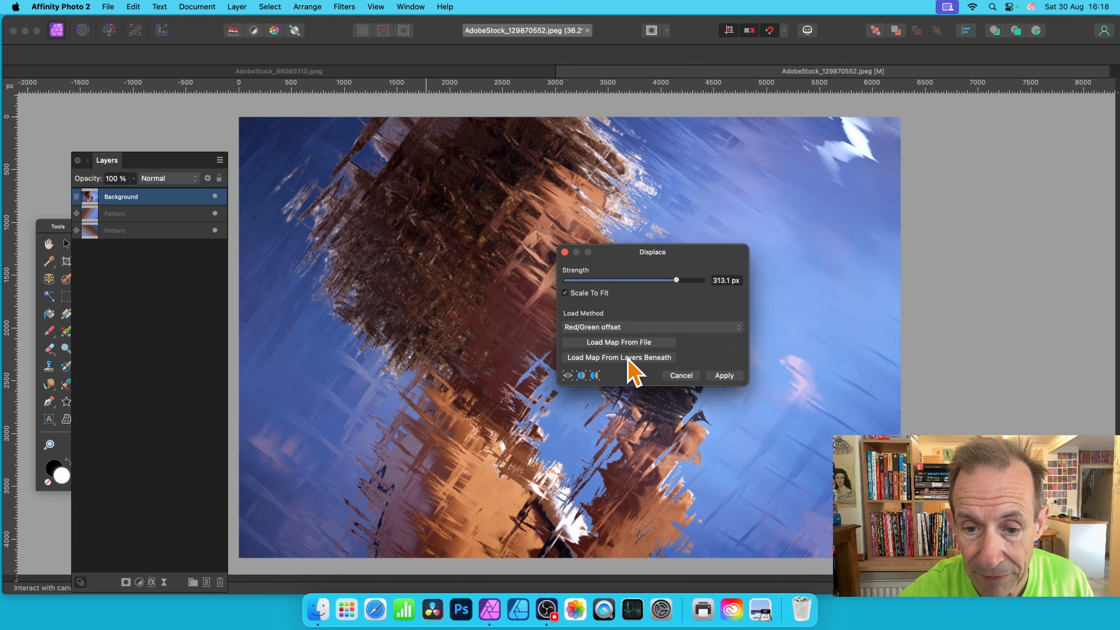
Step: Reduce the Displace strength to 82.7 px, apply the filter, and undo it
drag(673, 246, 761, 153)
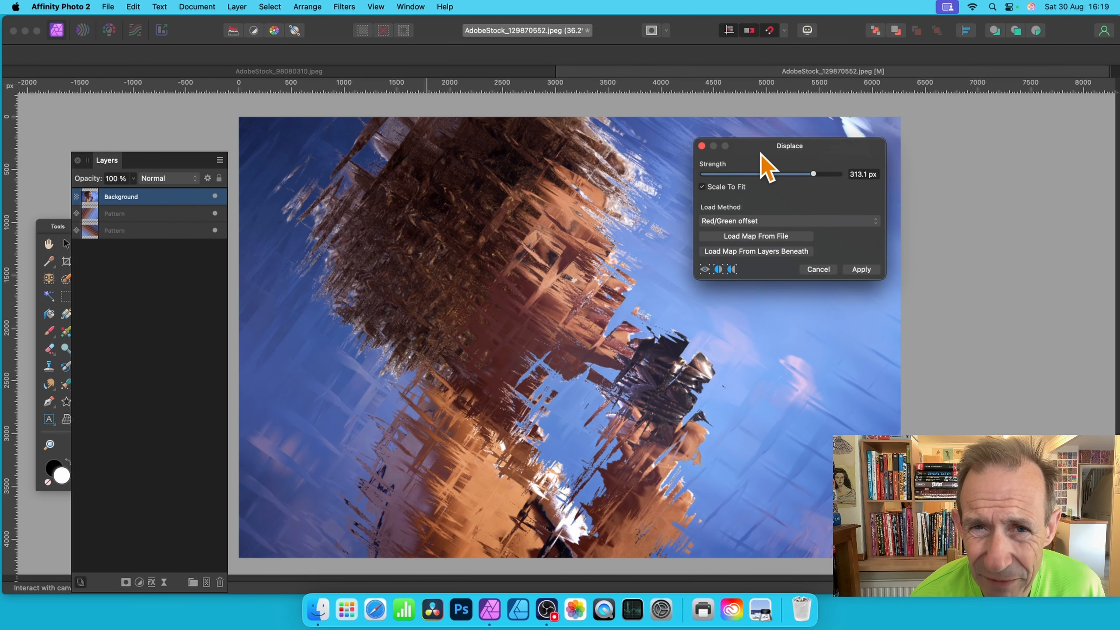
click(793, 175)
drag(793, 175, 782, 174)
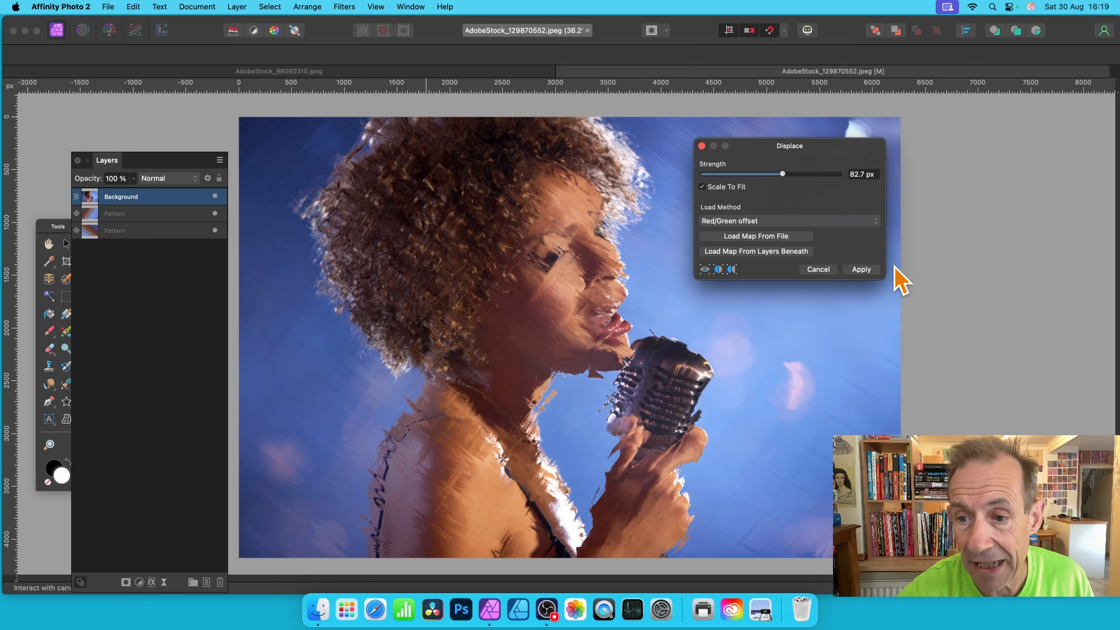
click(860, 270)
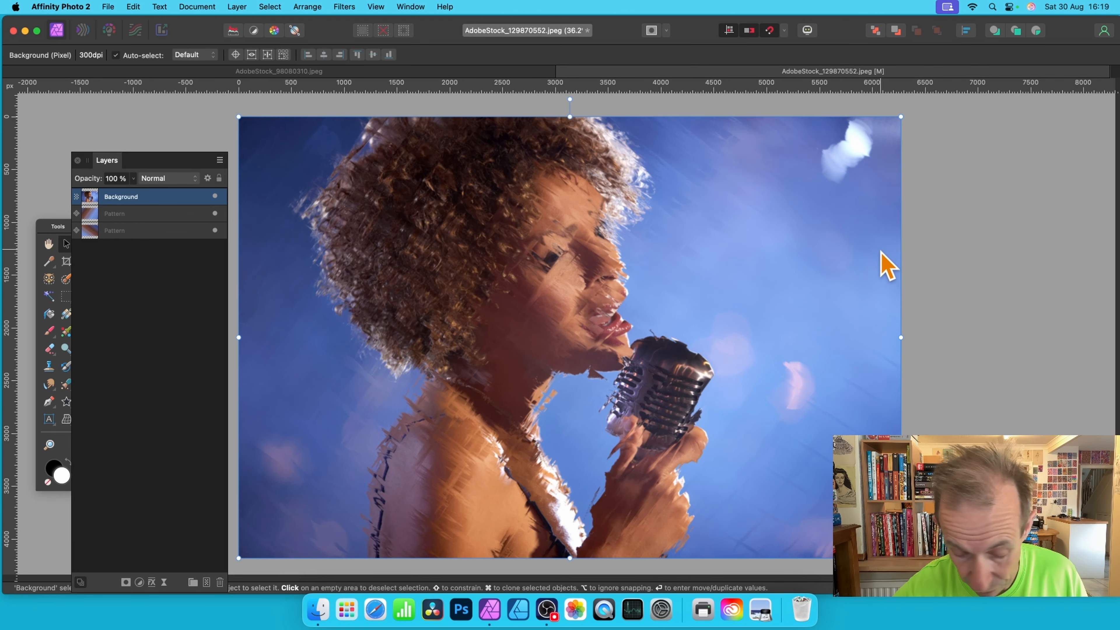
key(super+z)
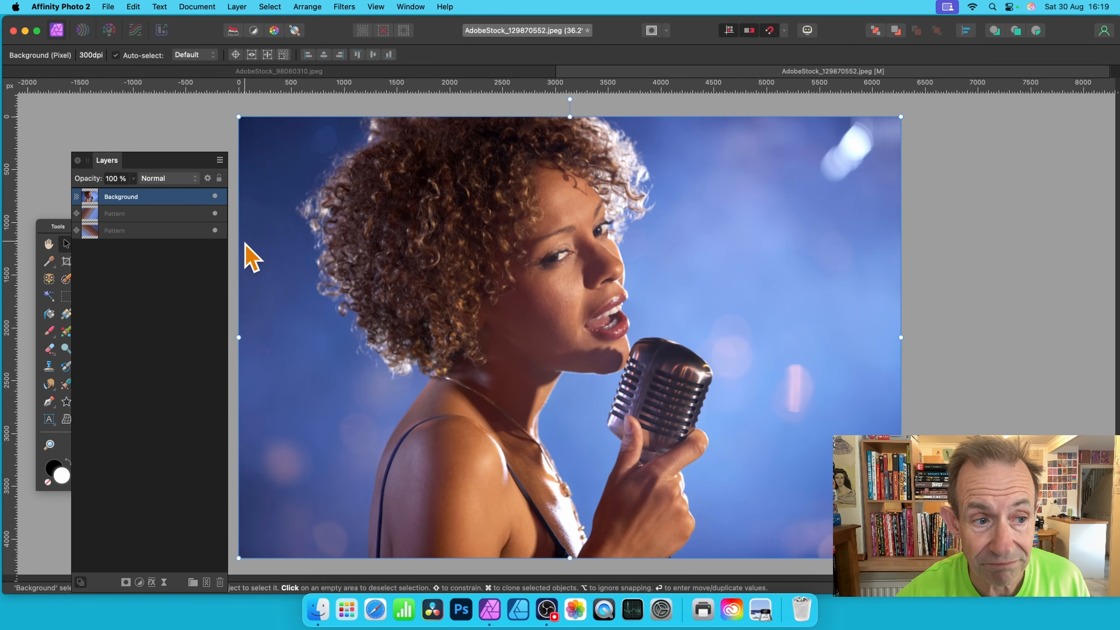
Step: Hide the Background layer and squash the upper Pattern layer's tile to about half its thickness
click(147, 216)
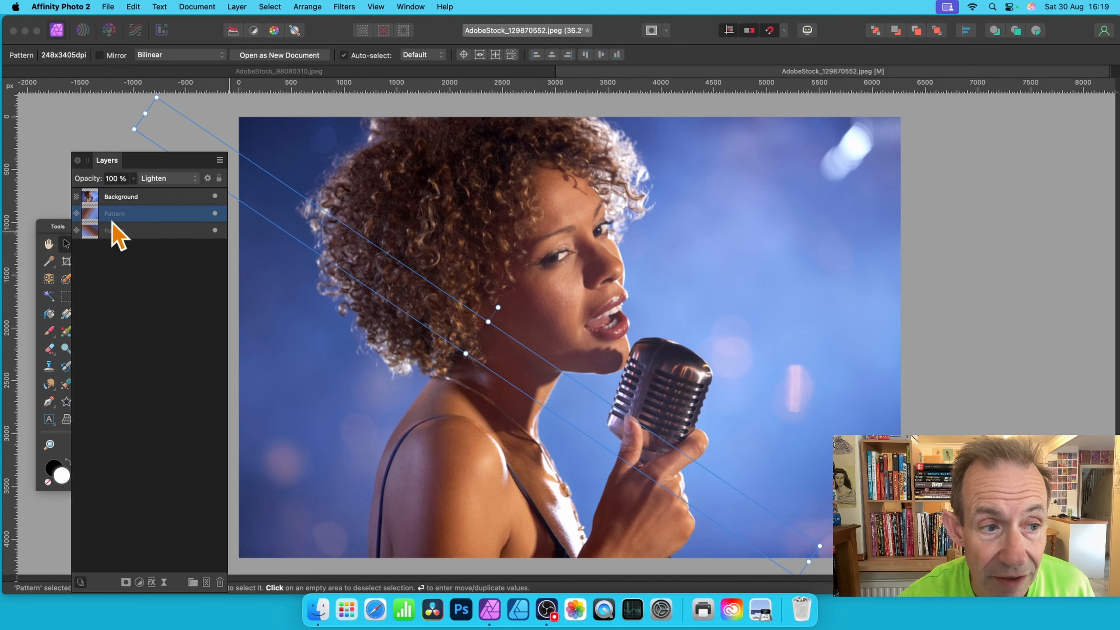
click(215, 197)
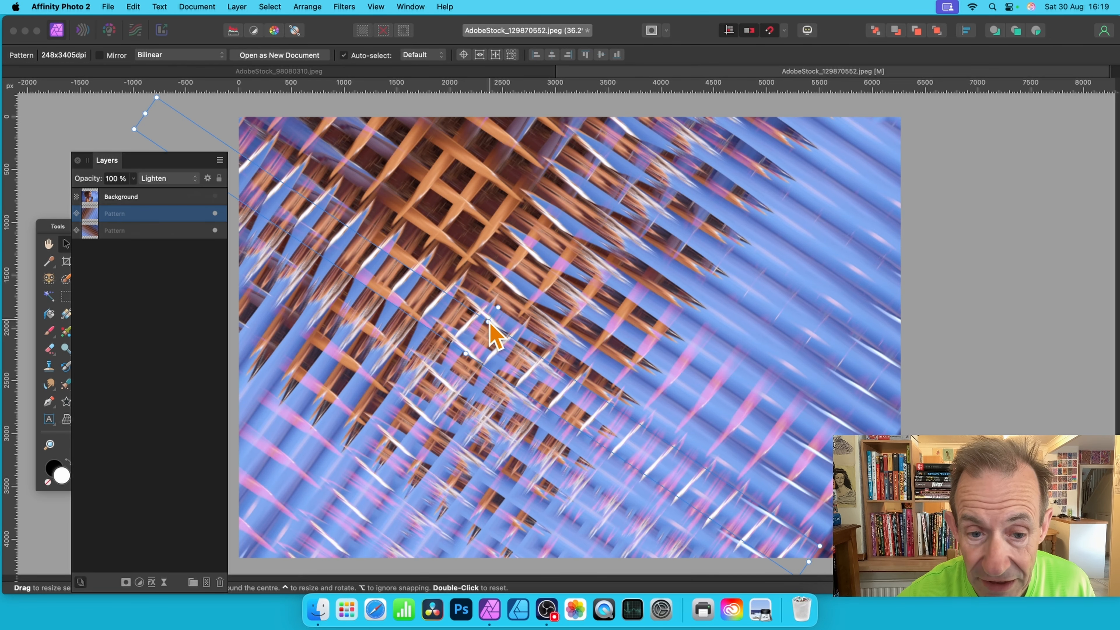
drag(485, 331, 483, 340)
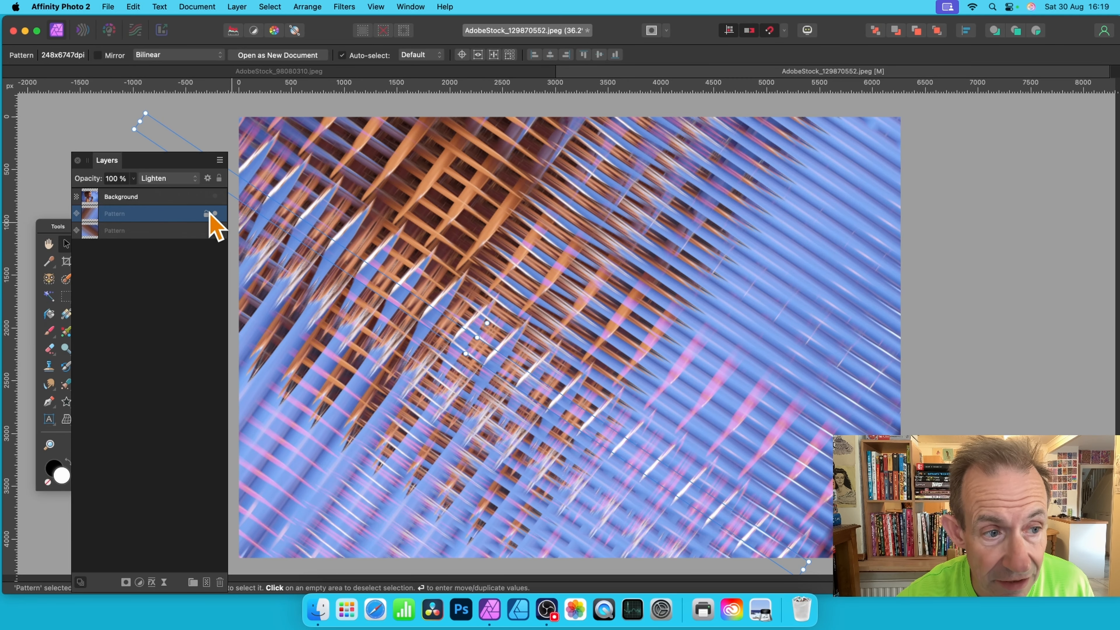
Step: Duplicate the upper Pattern layer and rotate the copy so its strips run almost vertically
right_click(167, 213)
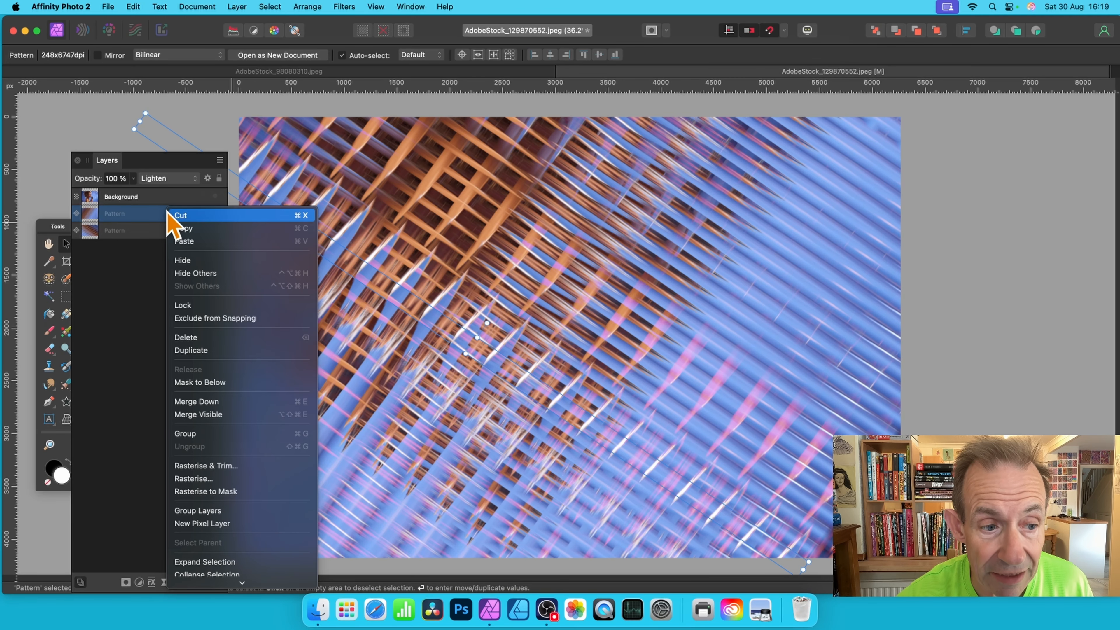
click(216, 350)
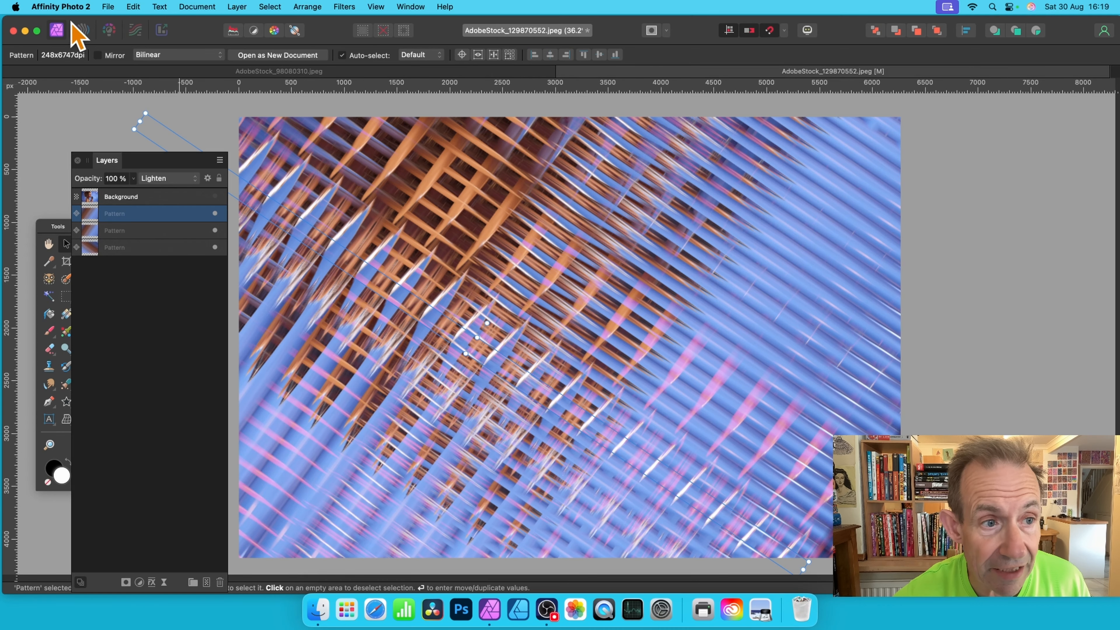
drag(487, 323, 514, 347)
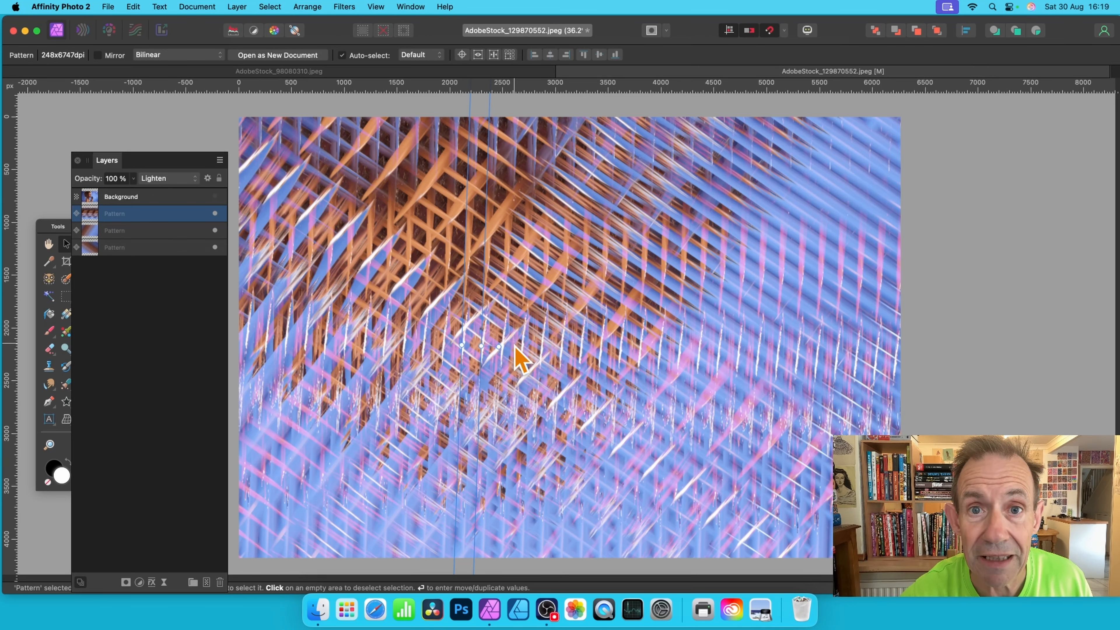
Step: Duplicate the near-vertical Pattern layer and rotate the new copy so its strips run almost horizontally
right_click(139, 214)
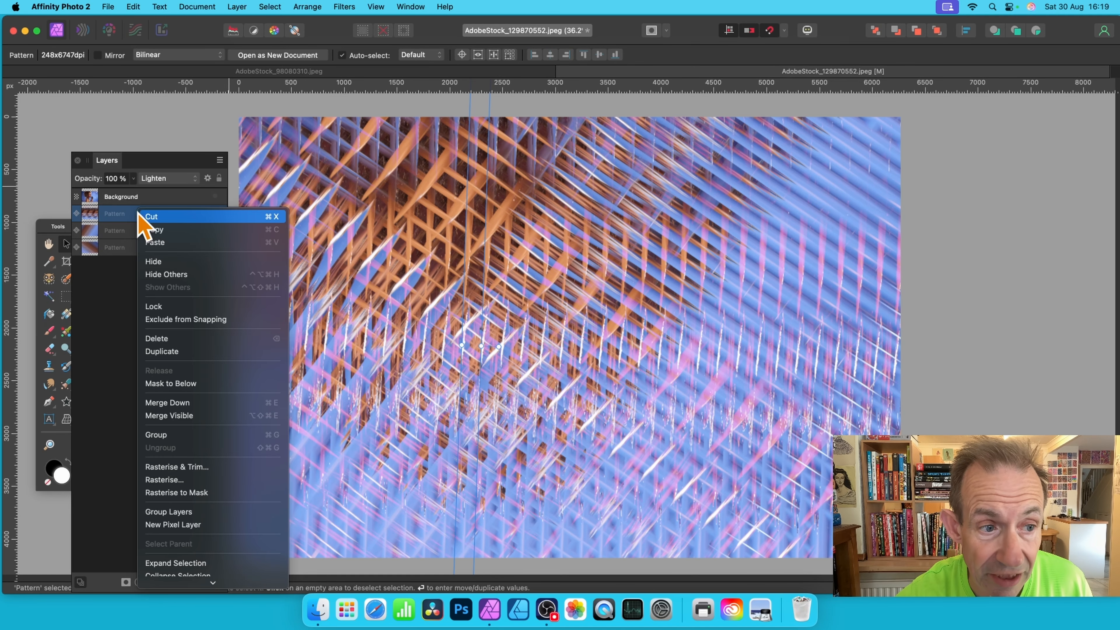
click(177, 351)
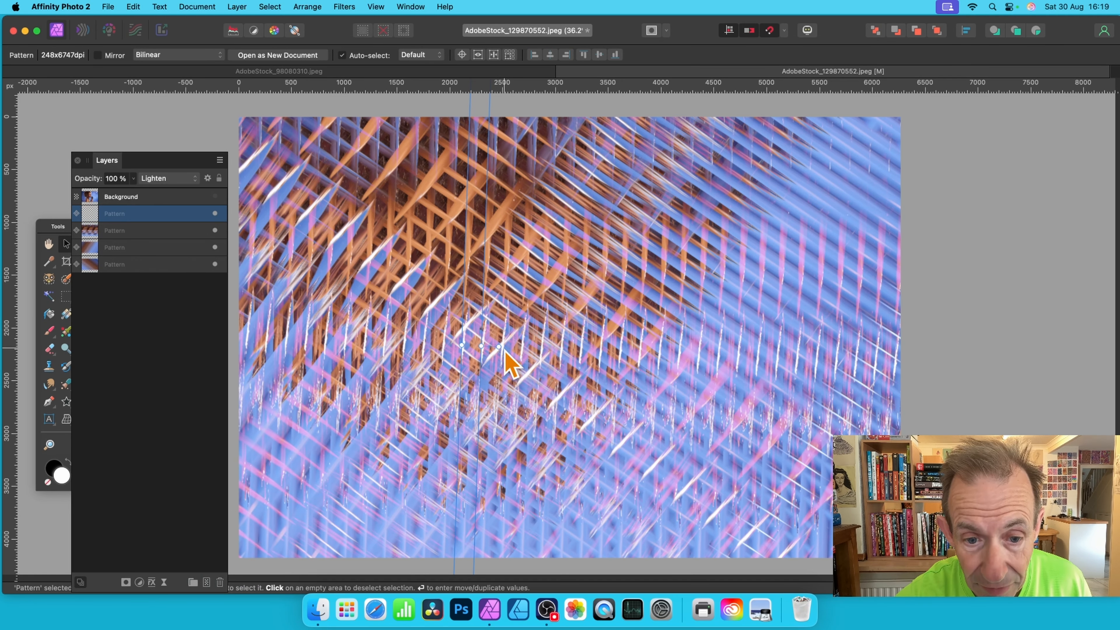
drag(499, 346, 472, 378)
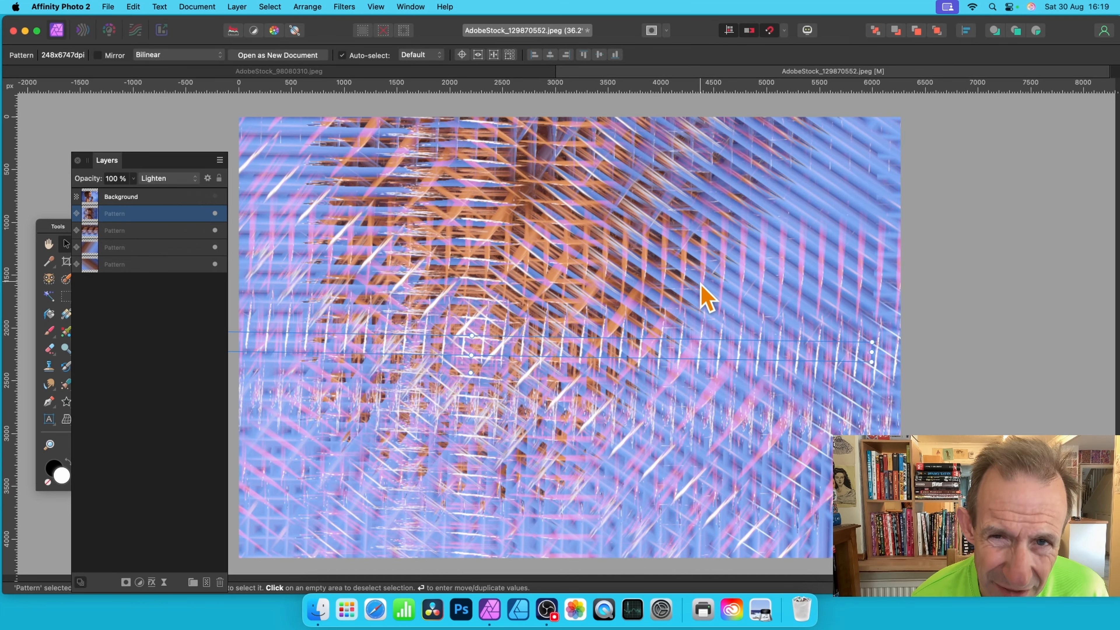
Step: Show the Background layer and start a Displace filter on it at 365.8 px strength, with the map from the layers beneath
click(150, 196)
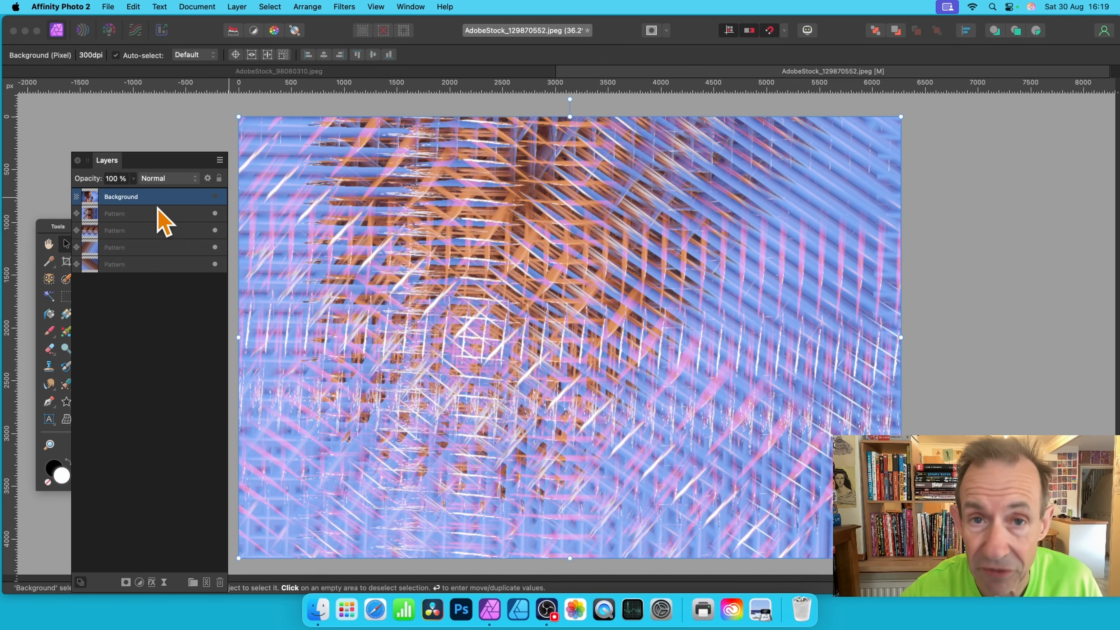
click(216, 196)
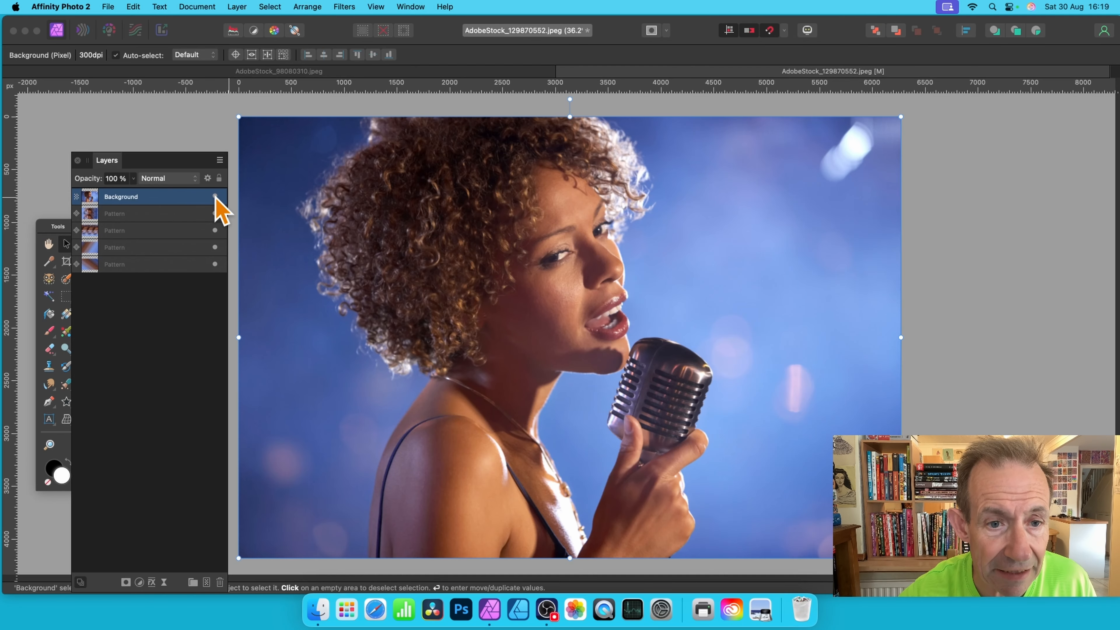
click(343, 7)
mouse_move(348, 70)
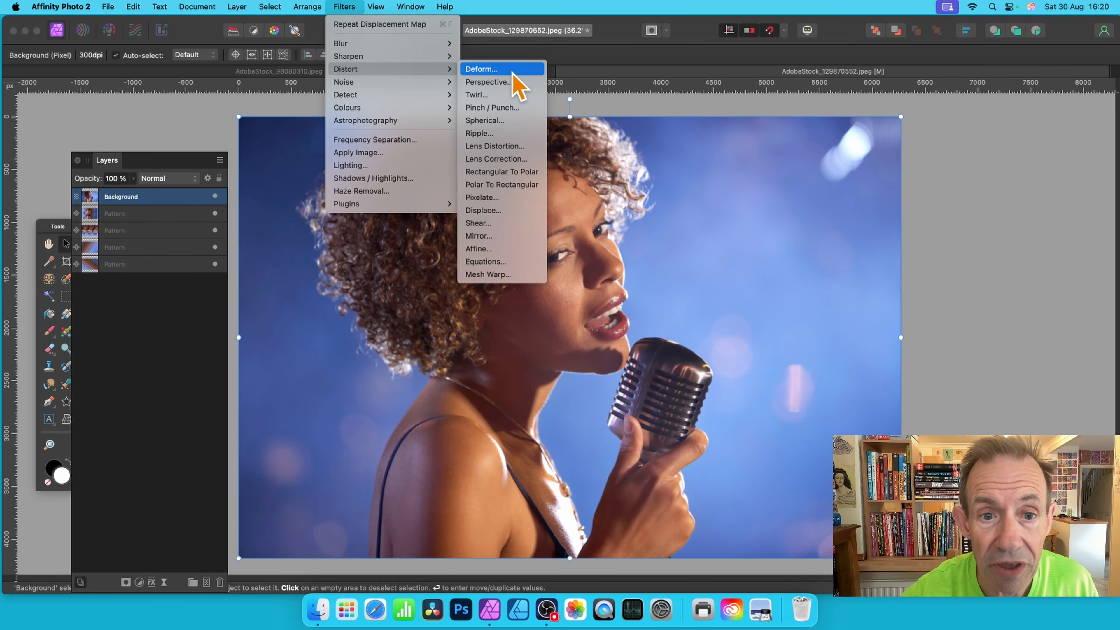
click(494, 211)
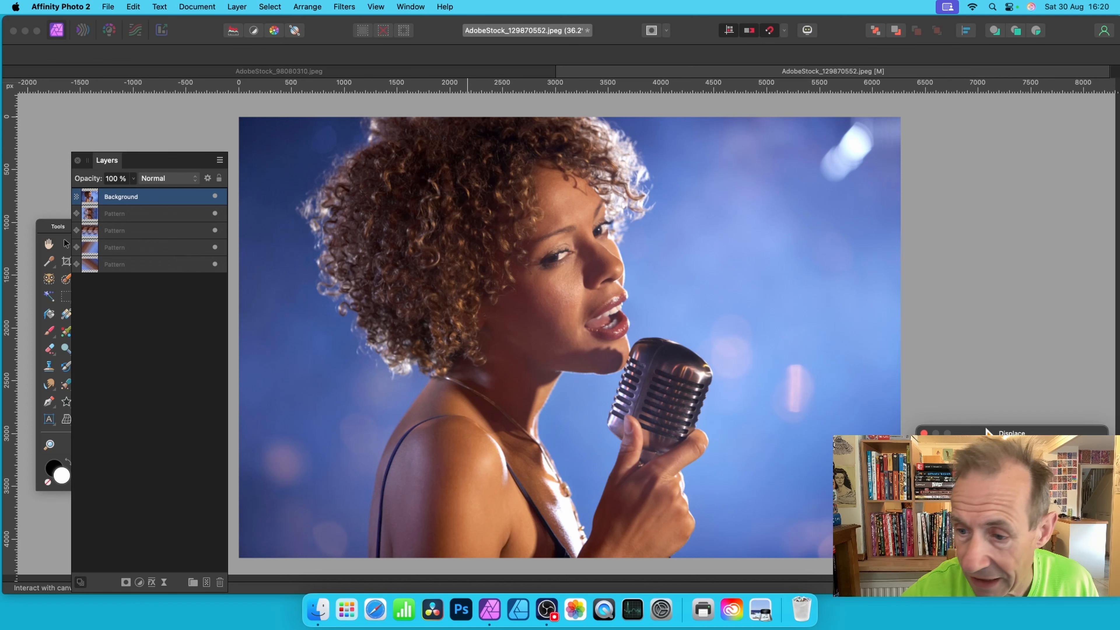
drag(994, 433, 738, 193)
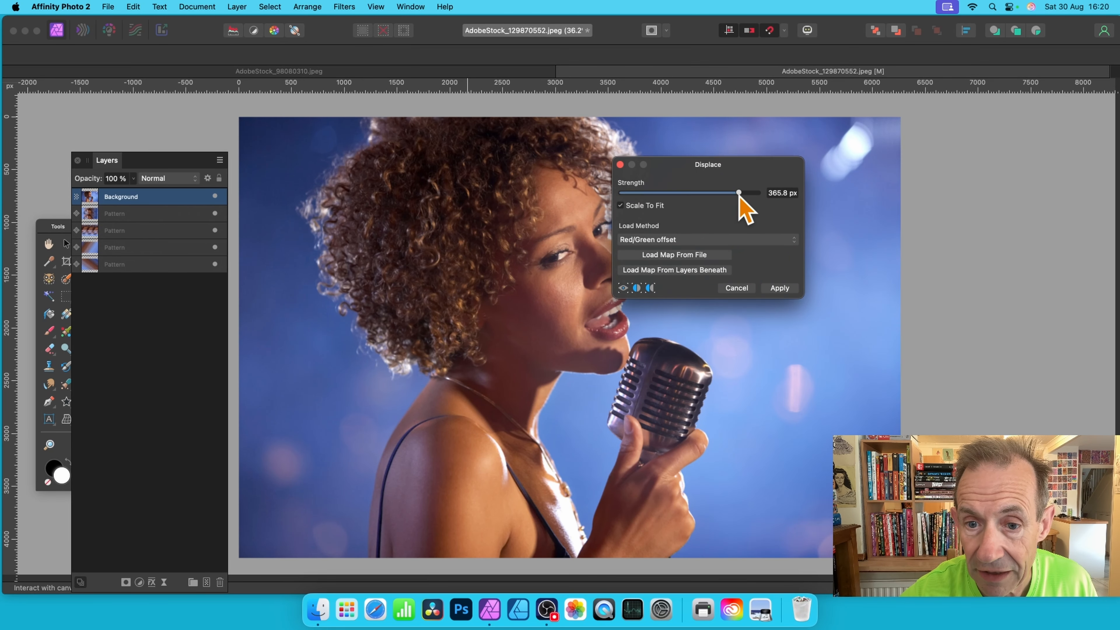
click(710, 270)
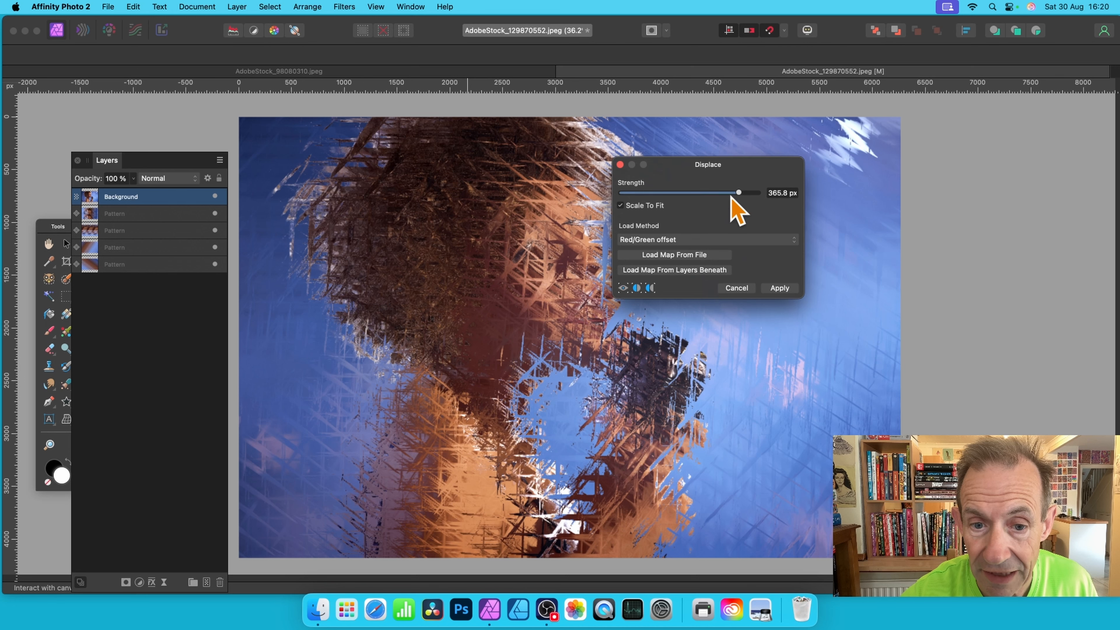
Step: Lower the Displace strength to 199.1 px, apply the filter, and undo it
drag(702, 170, 802, 112)
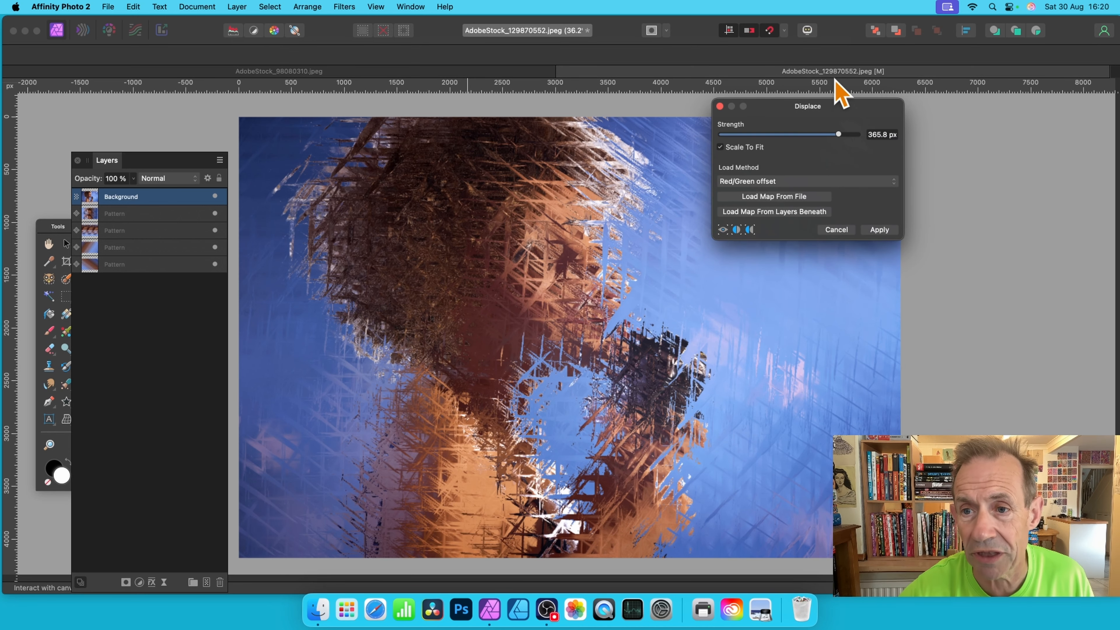
drag(838, 134, 816, 136)
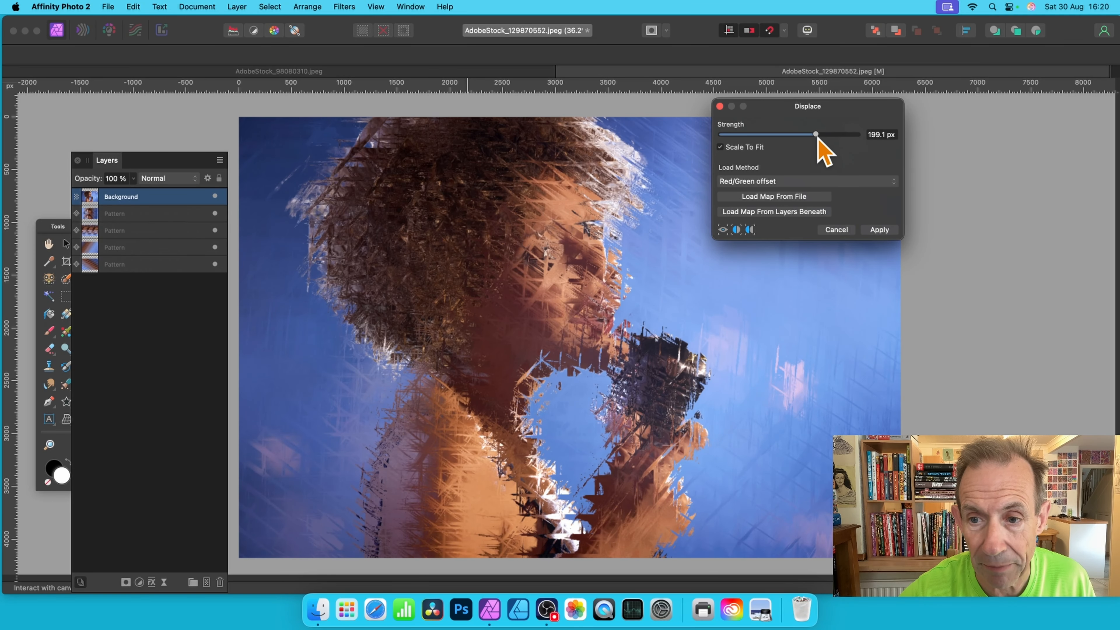
click(883, 232)
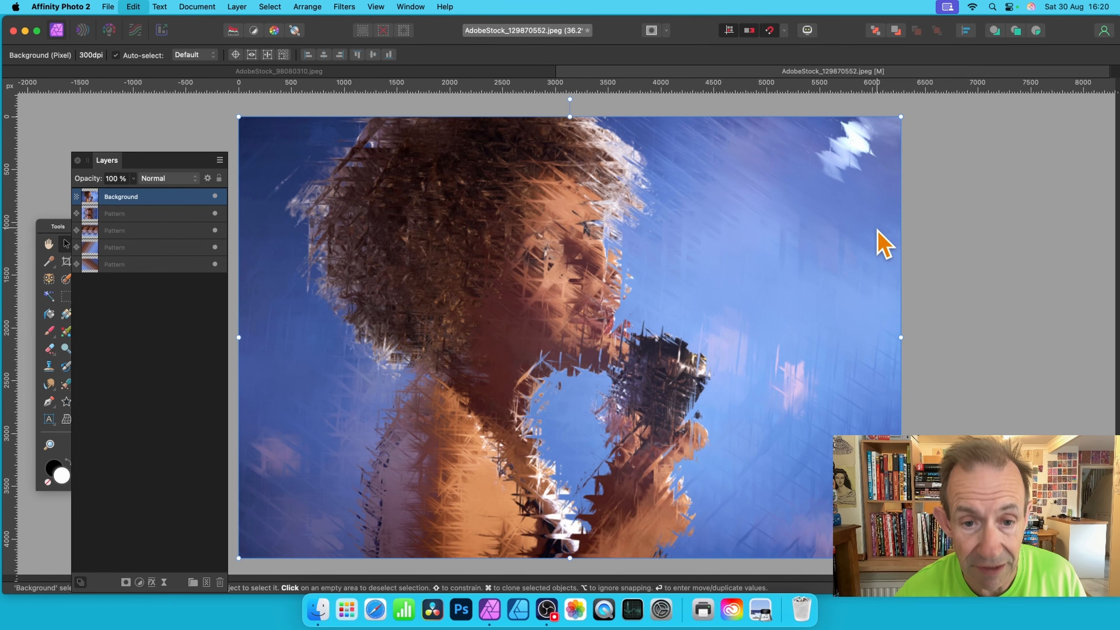
key(super+z)
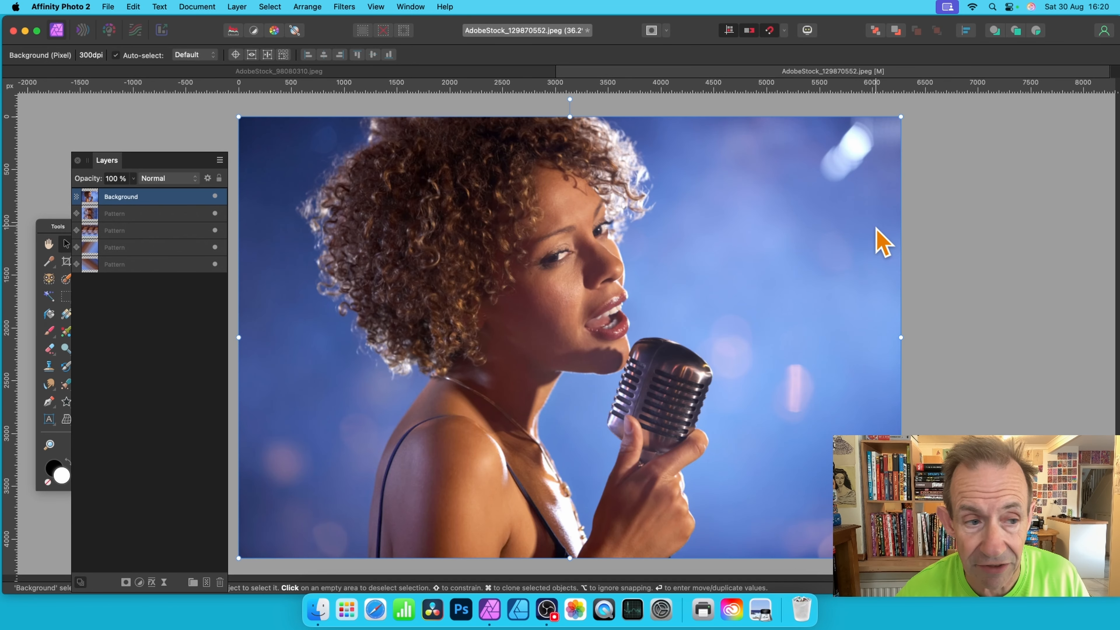
Step: Hide the Background layer and squash the tiles of the two uppermost Pattern layers into very thin strips for a finer weave
click(146, 211)
click(214, 196)
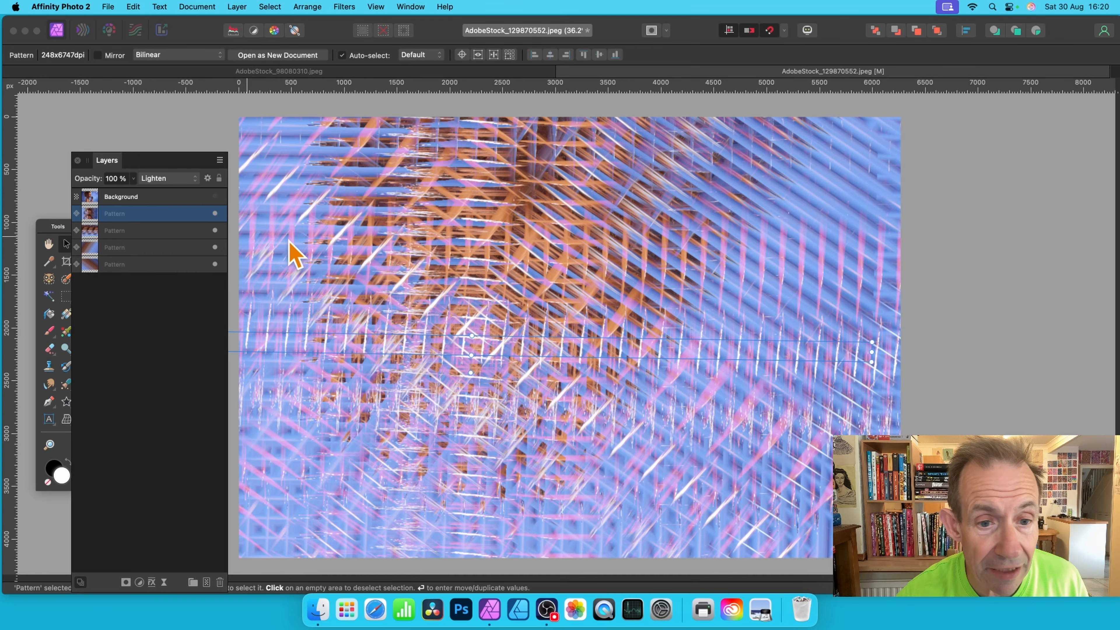
drag(542, 356, 537, 325)
drag(465, 311, 462, 325)
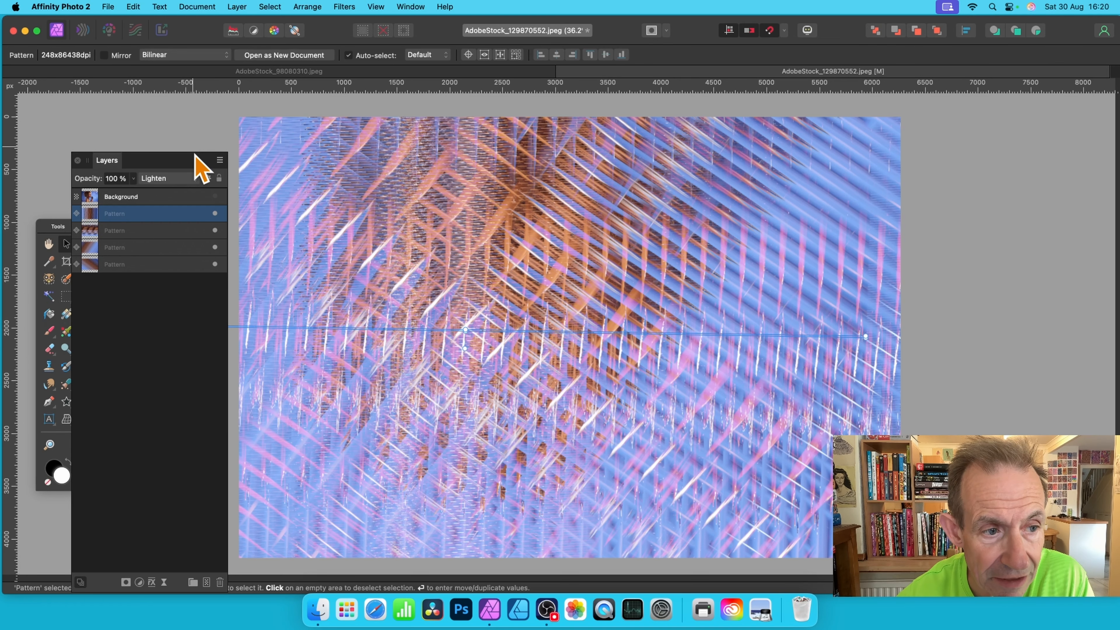
click(162, 231)
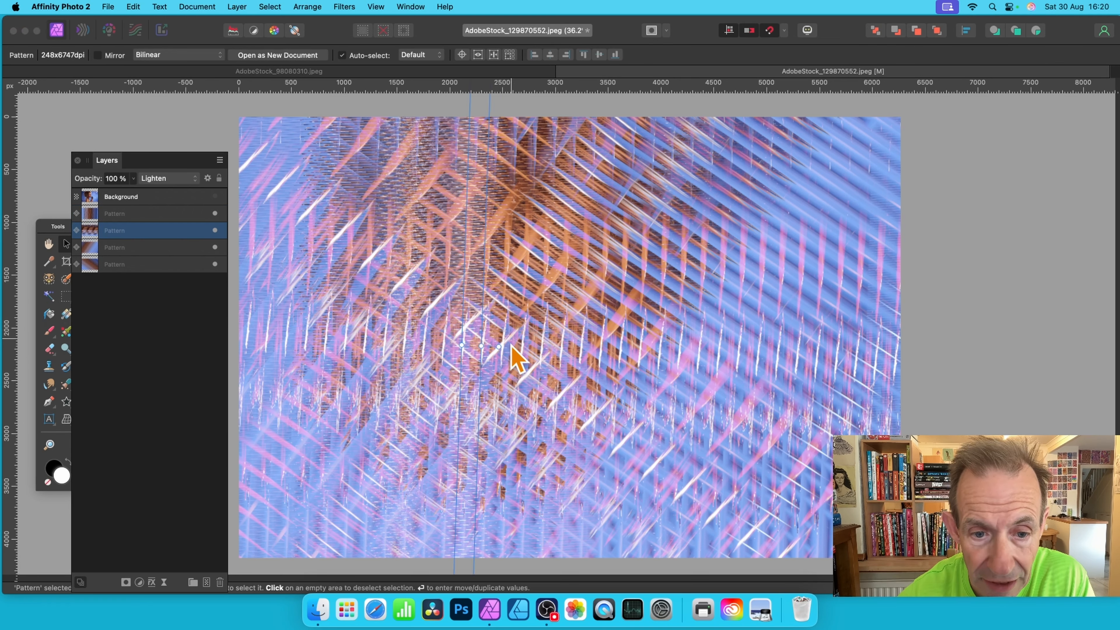
drag(481, 347, 465, 346)
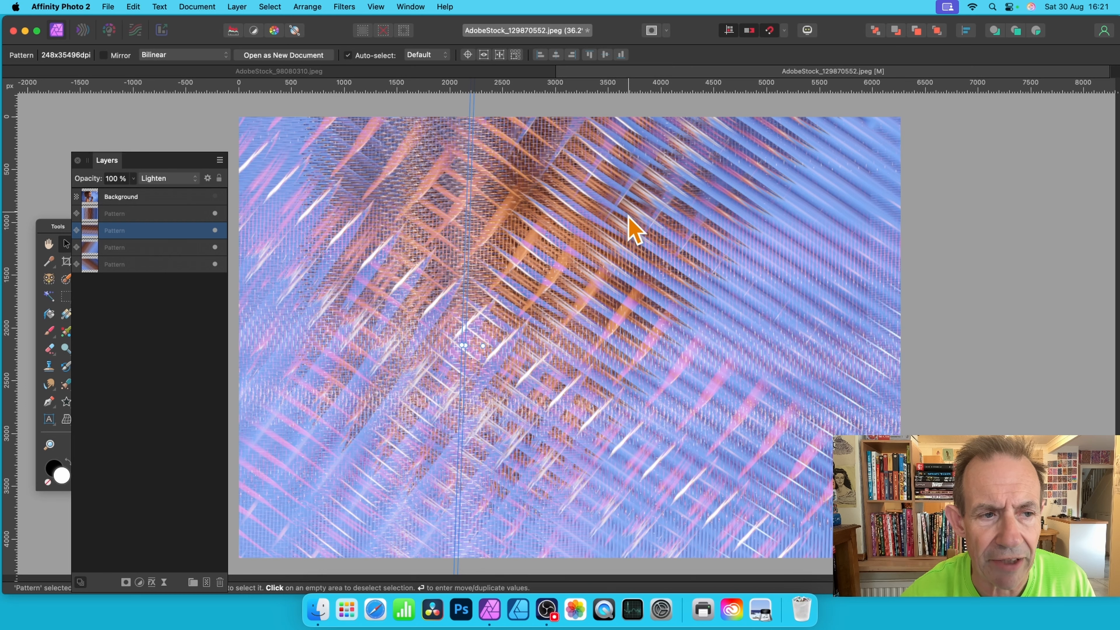
Step: Select the hidden Background layer and make it visible
click(153, 198)
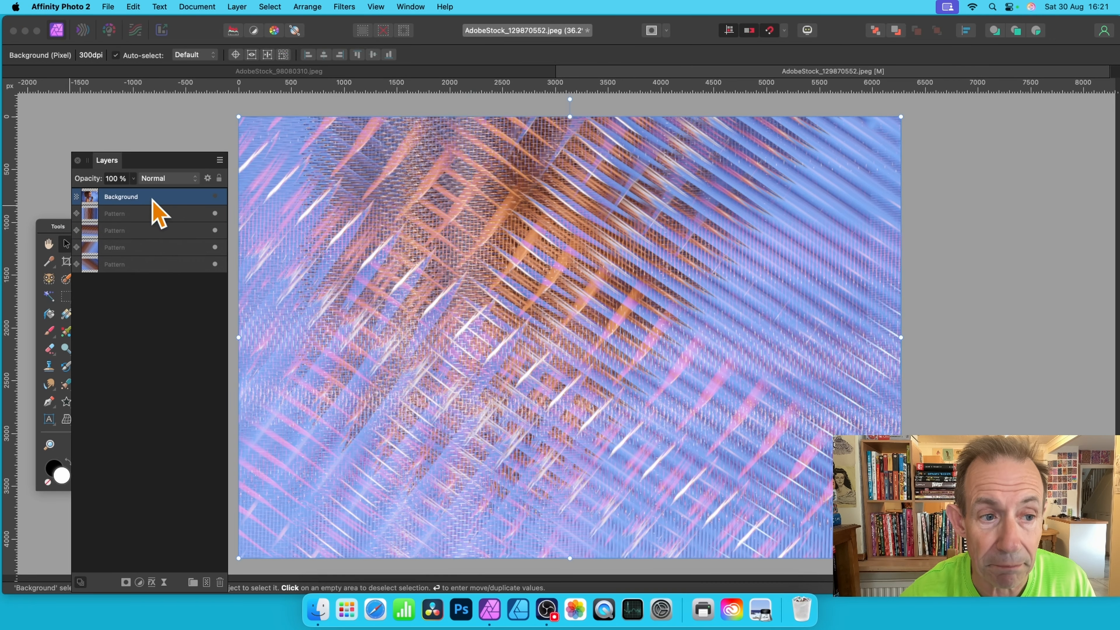
click(215, 196)
click(344, 7)
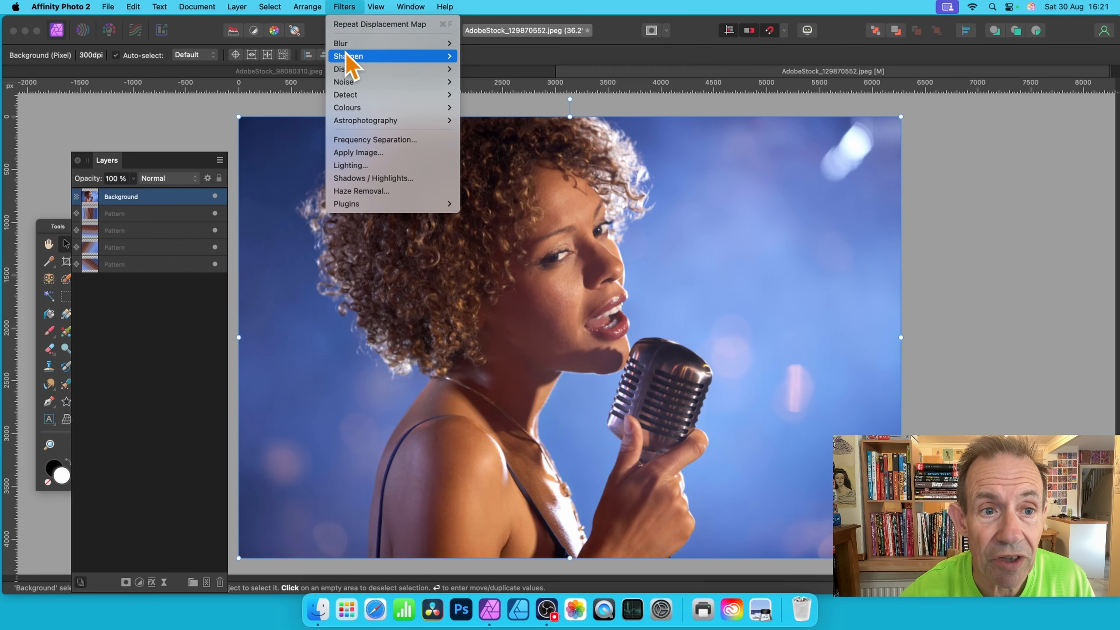
mouse_move(348, 70)
click(487, 211)
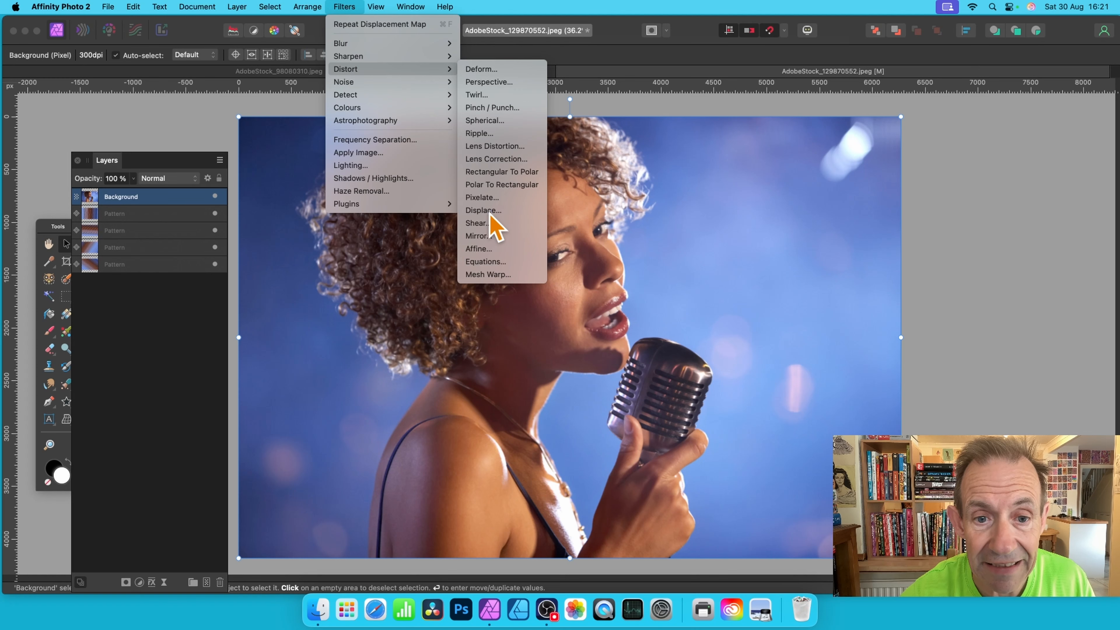
drag(1005, 434, 773, 182)
click(503, 303)
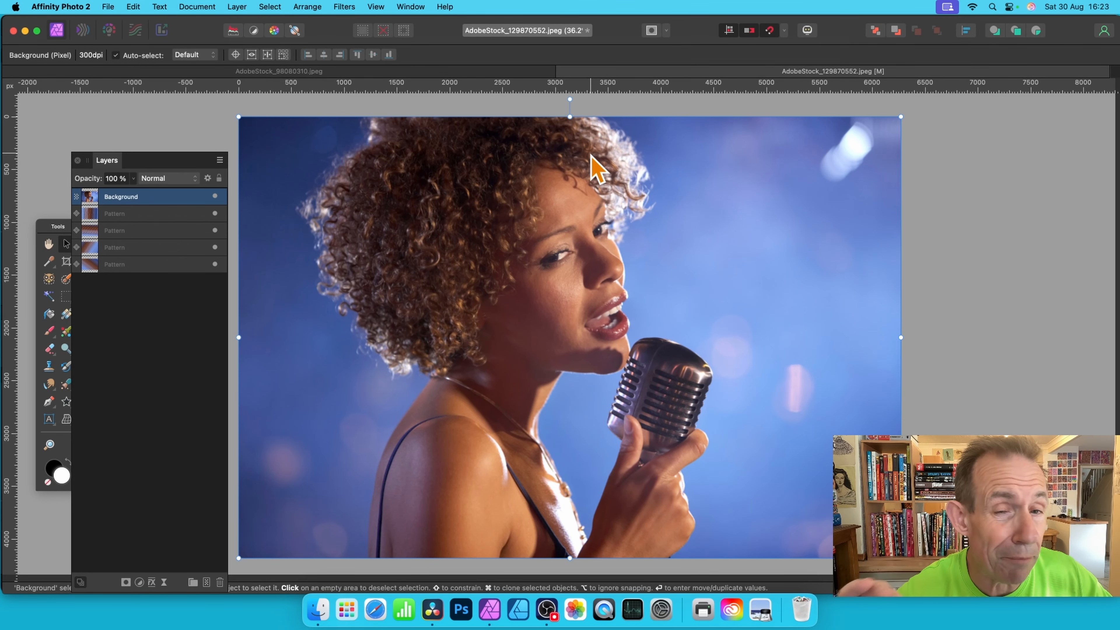
Step: Bring up the document's channels and isolate the Composite Red channel
click(408, 6)
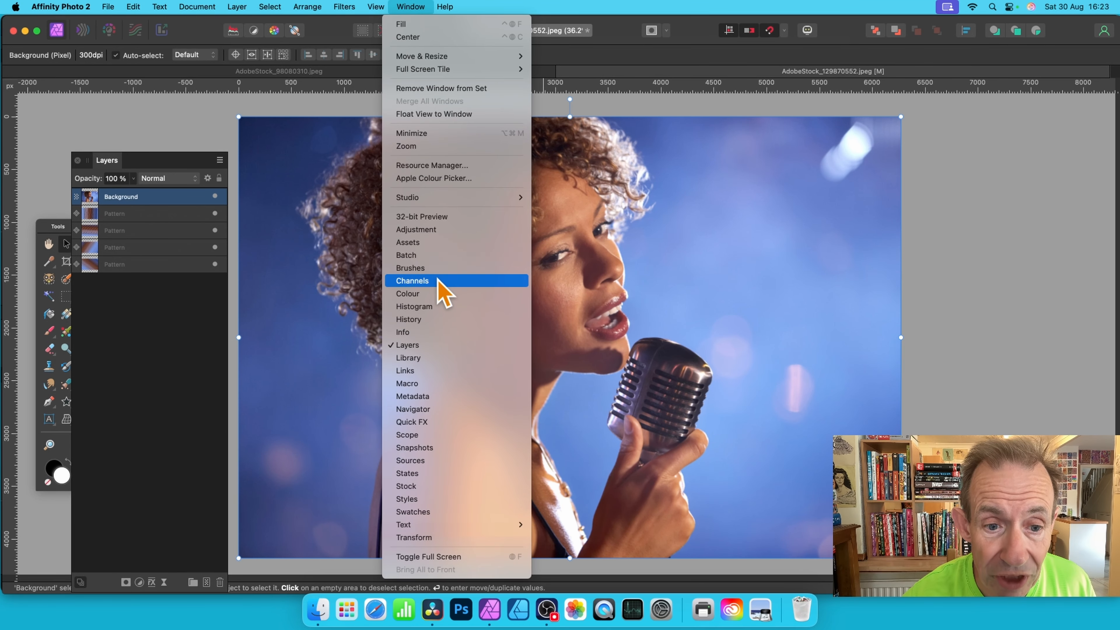
click(439, 282)
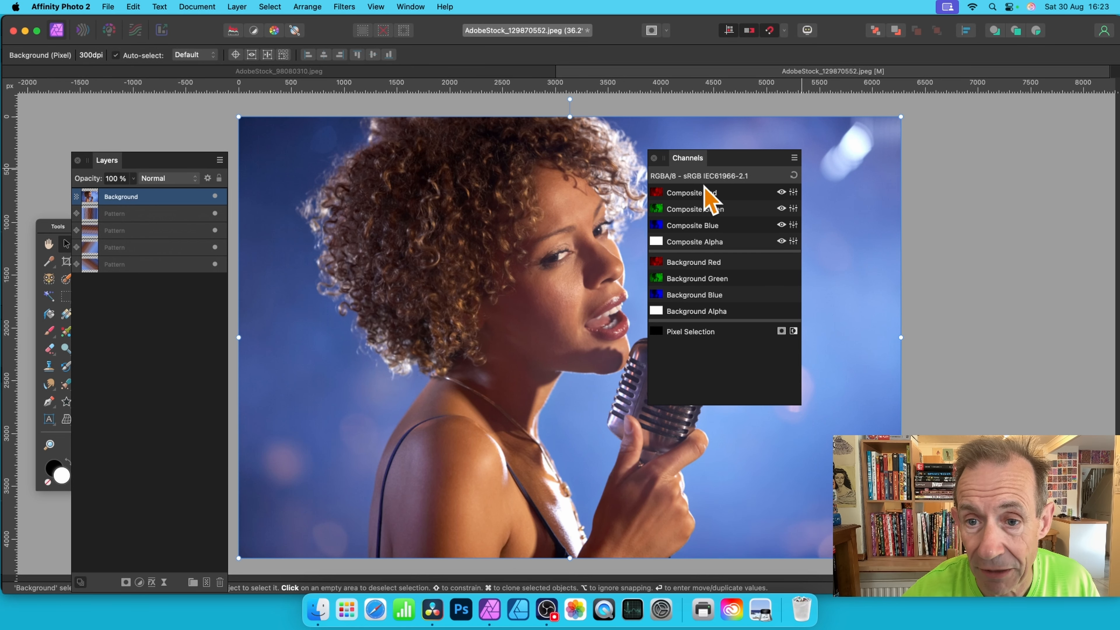
alt+click(732, 195)
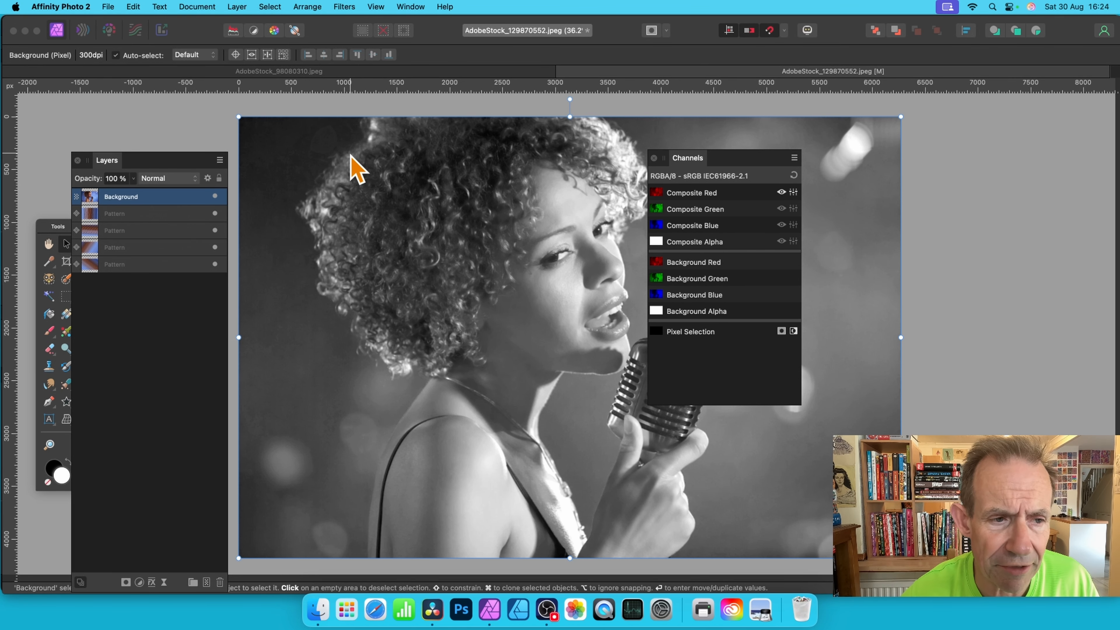
Step: Displace the Background's red channel at 282.5 px strength, loading the map from the layers beneath, and apply the filter
click(351, 9)
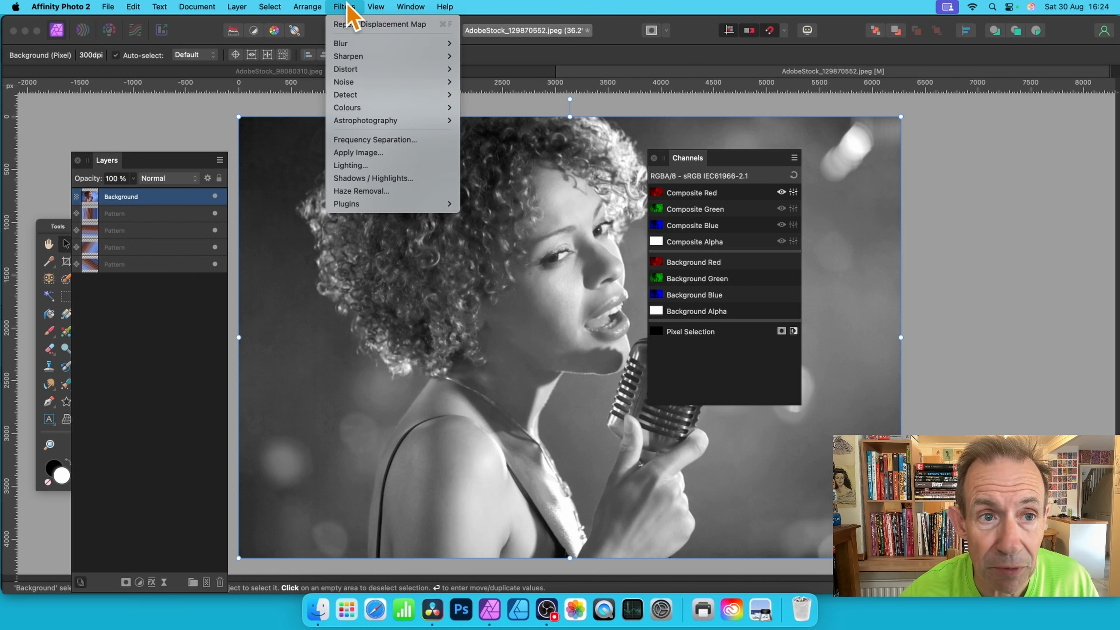
mouse_move(349, 71)
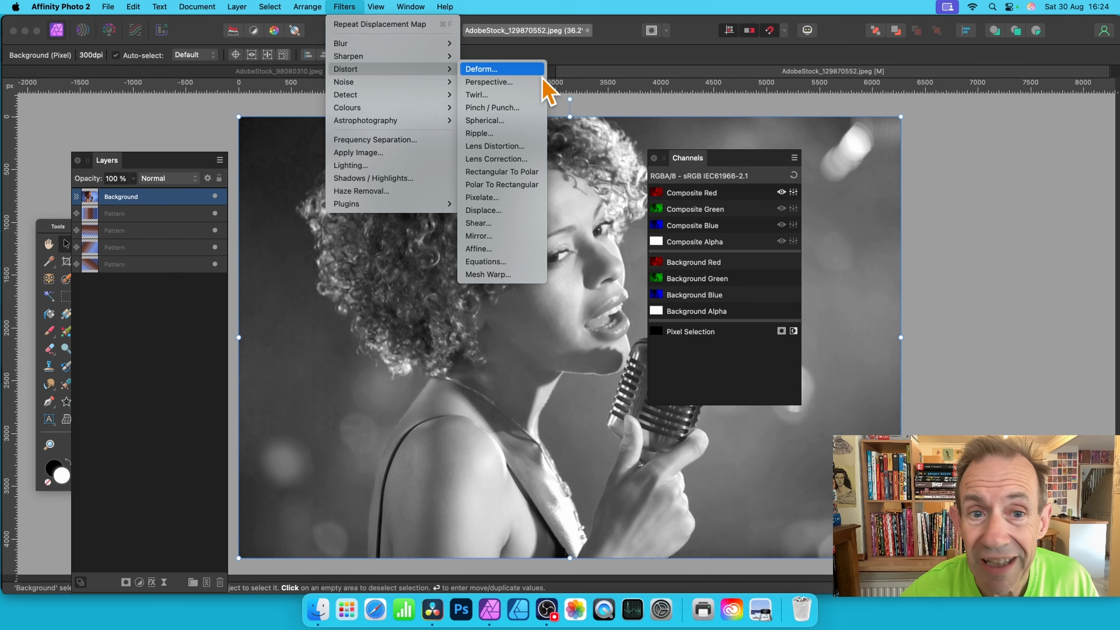
click(507, 211)
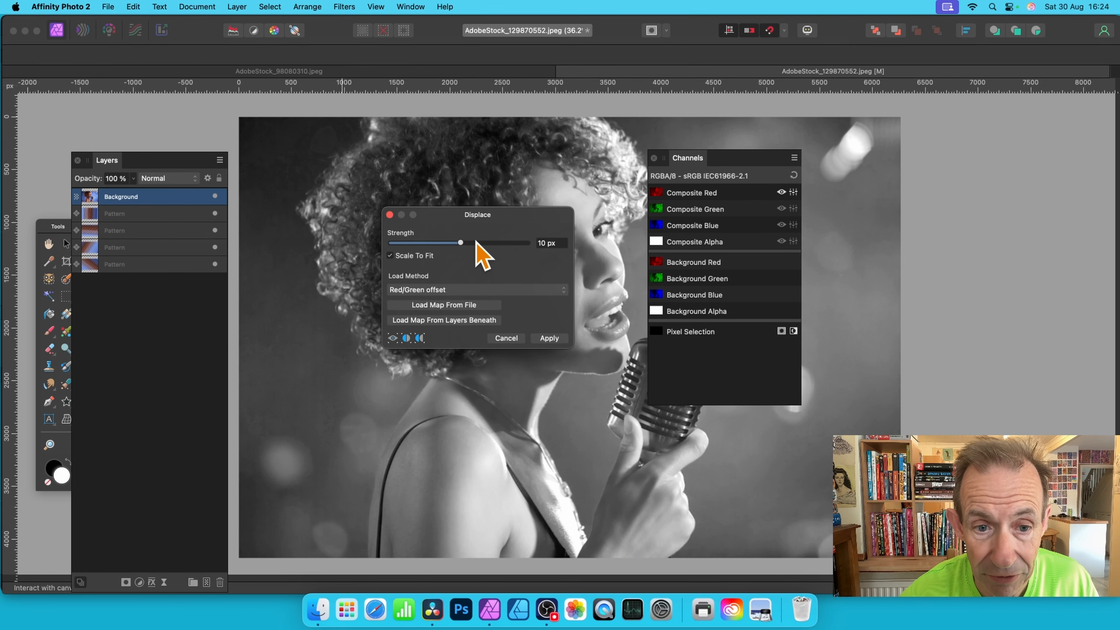
drag(474, 243, 497, 243)
click(460, 320)
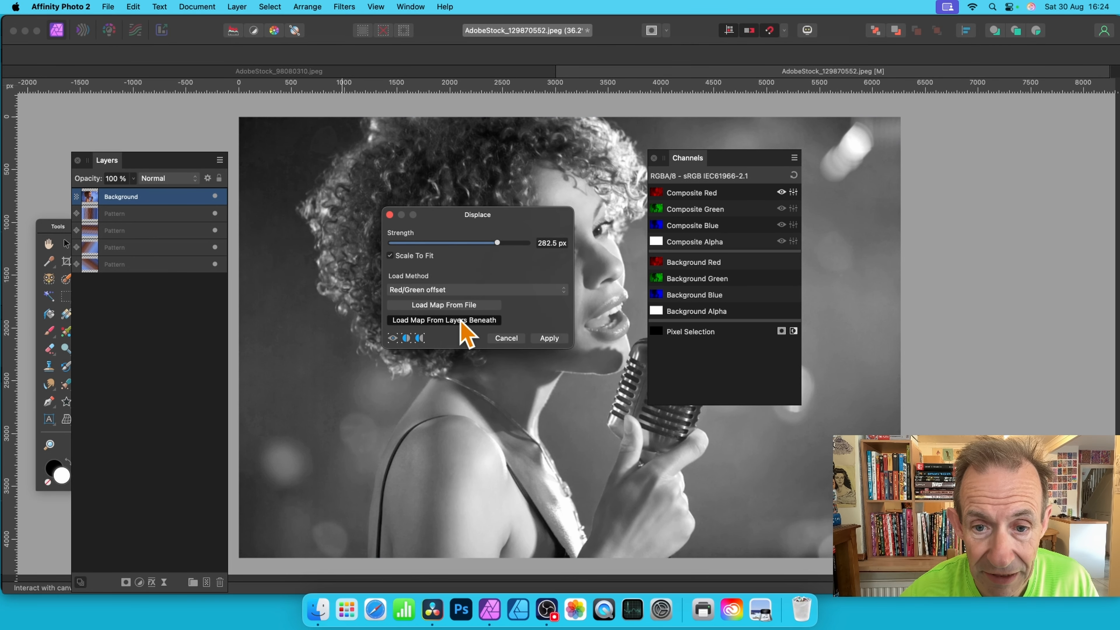
drag(476, 222, 603, 234)
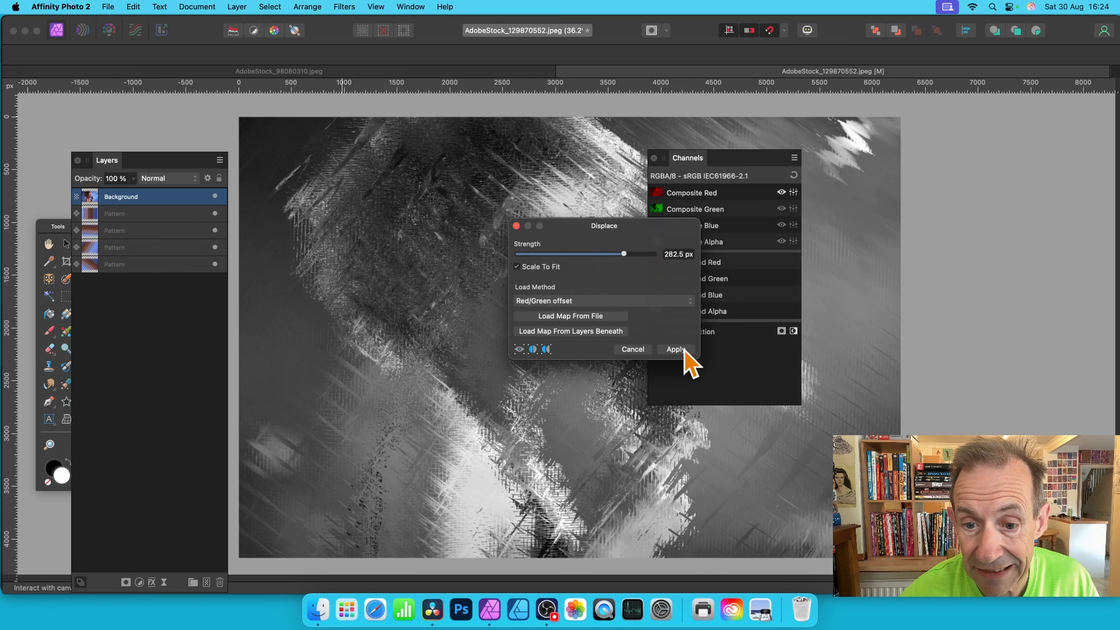
click(675, 349)
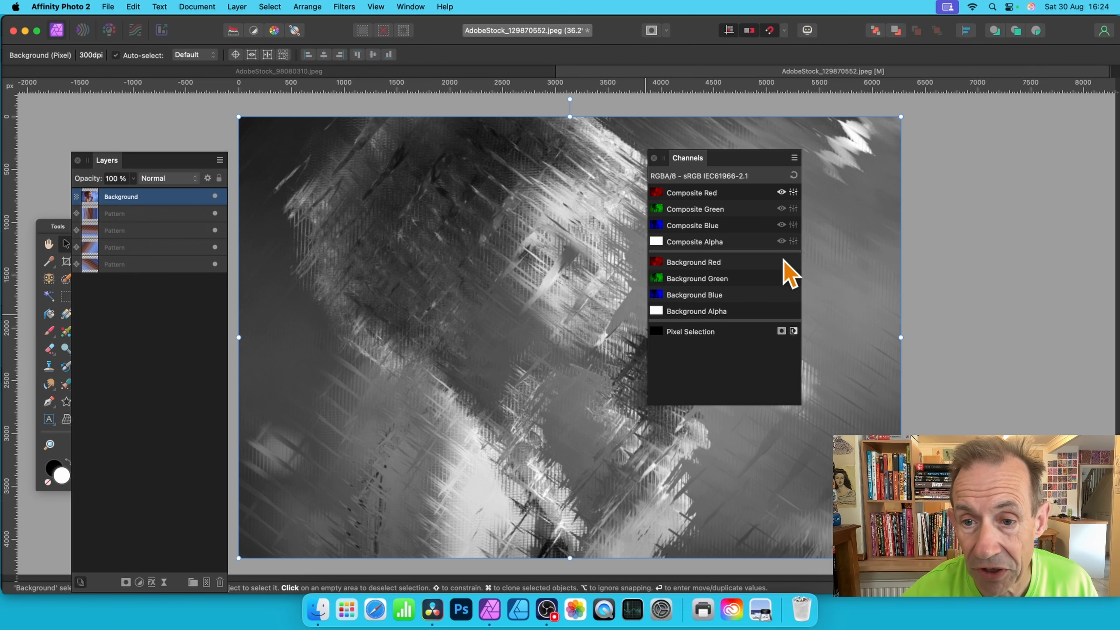
Step: Isolate the Composite Green channel, and with the Background layer hidden, delete the uppermost Pattern layer
key(super+z)
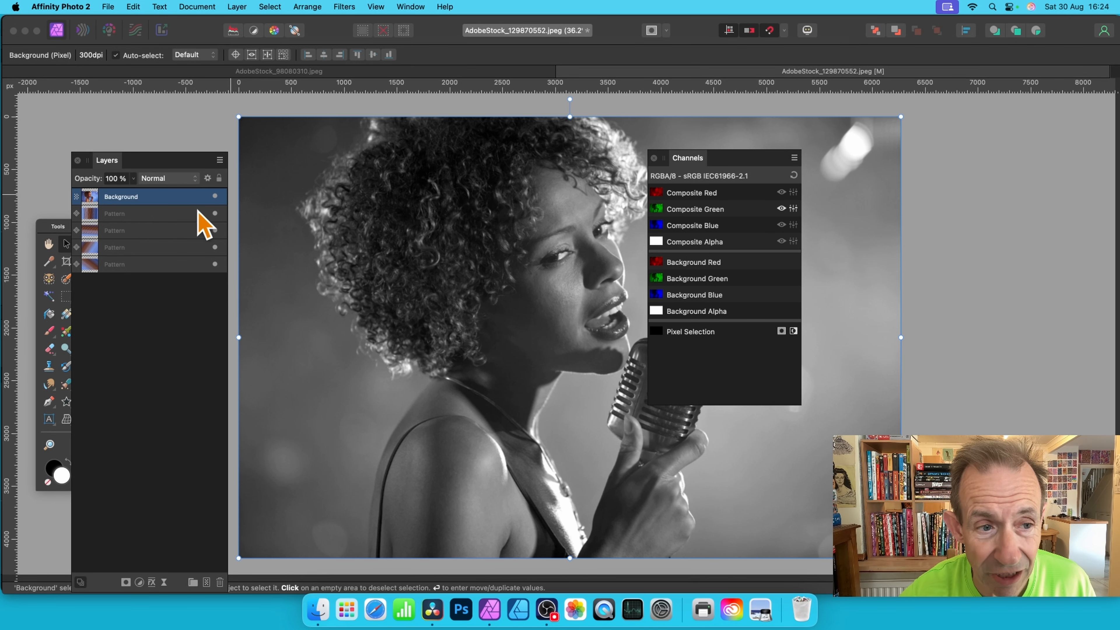
click(215, 196)
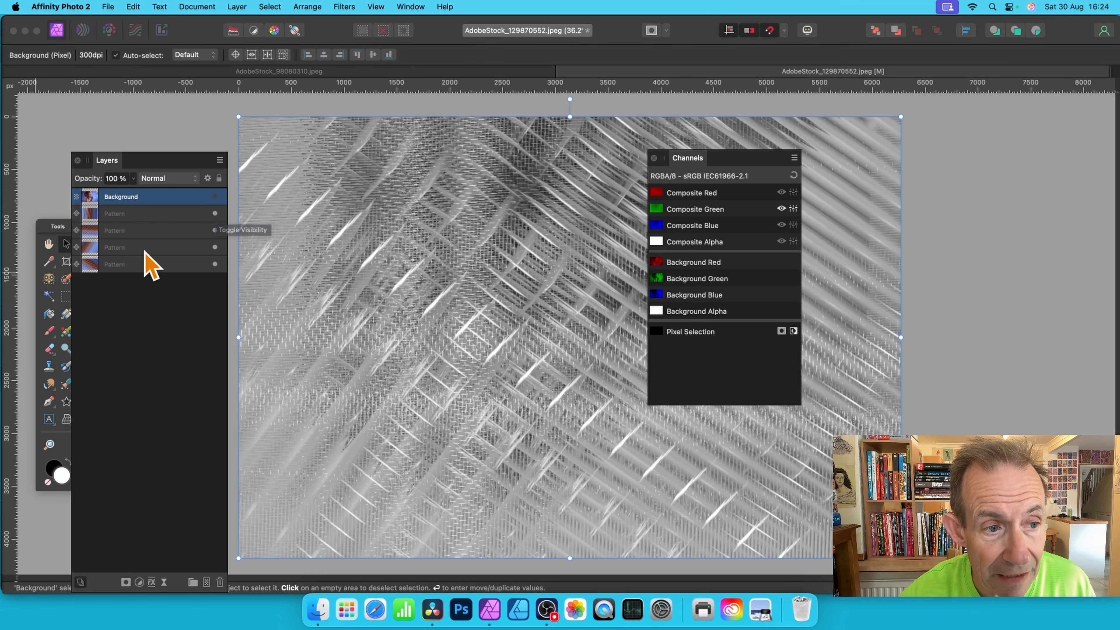
click(150, 215)
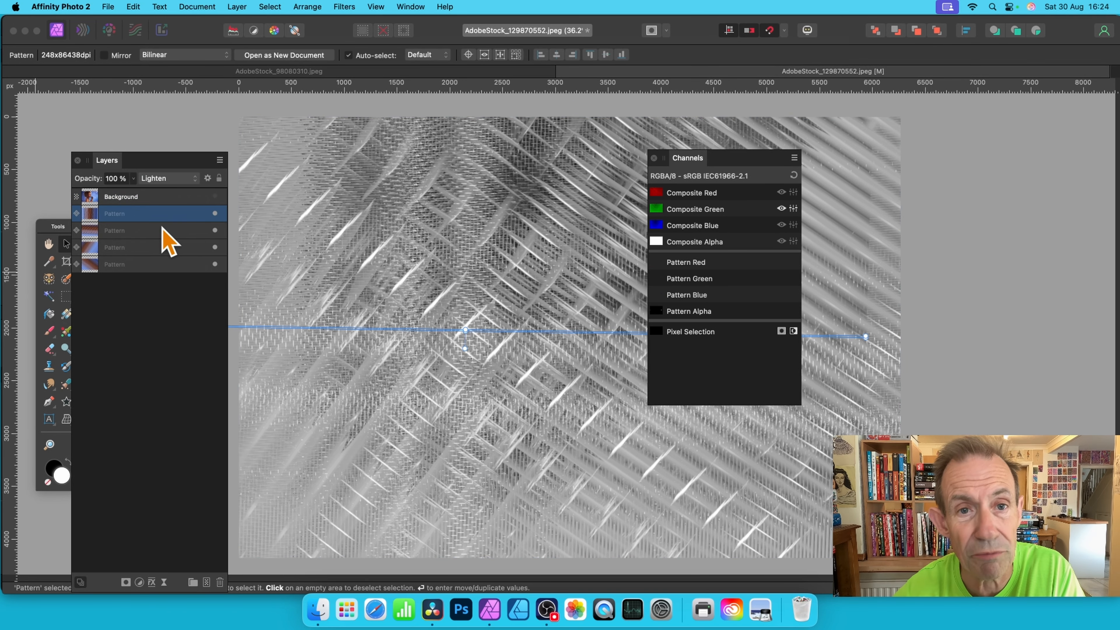
key(Delete)
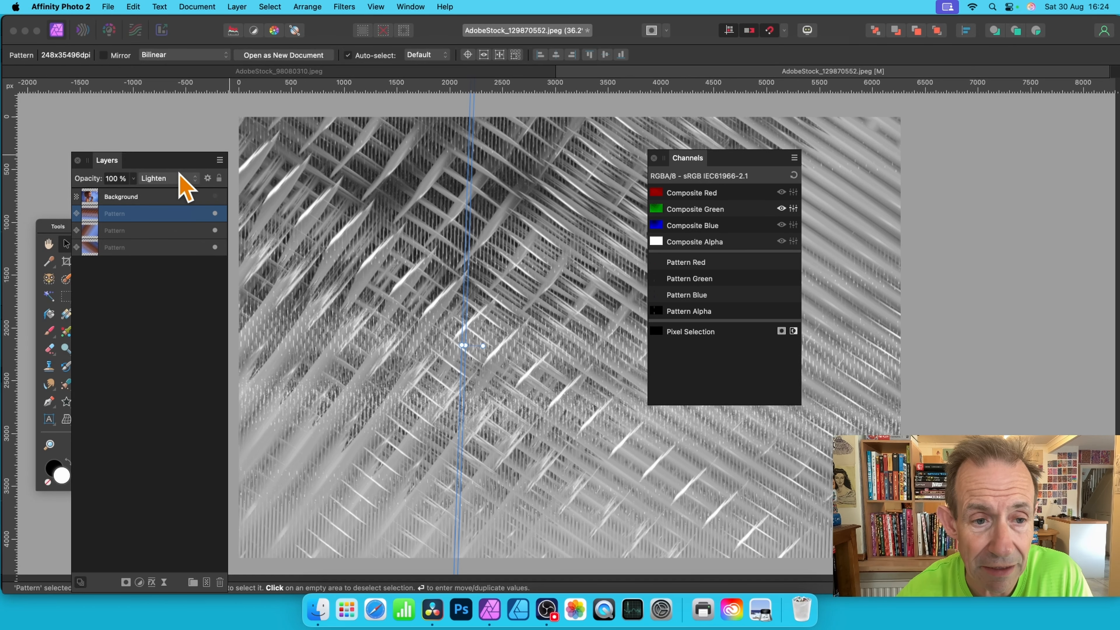
Step: Show the Background layer and displace its green channel at 213.9 px strength, using the map from the layers beneath
click(175, 199)
click(214, 196)
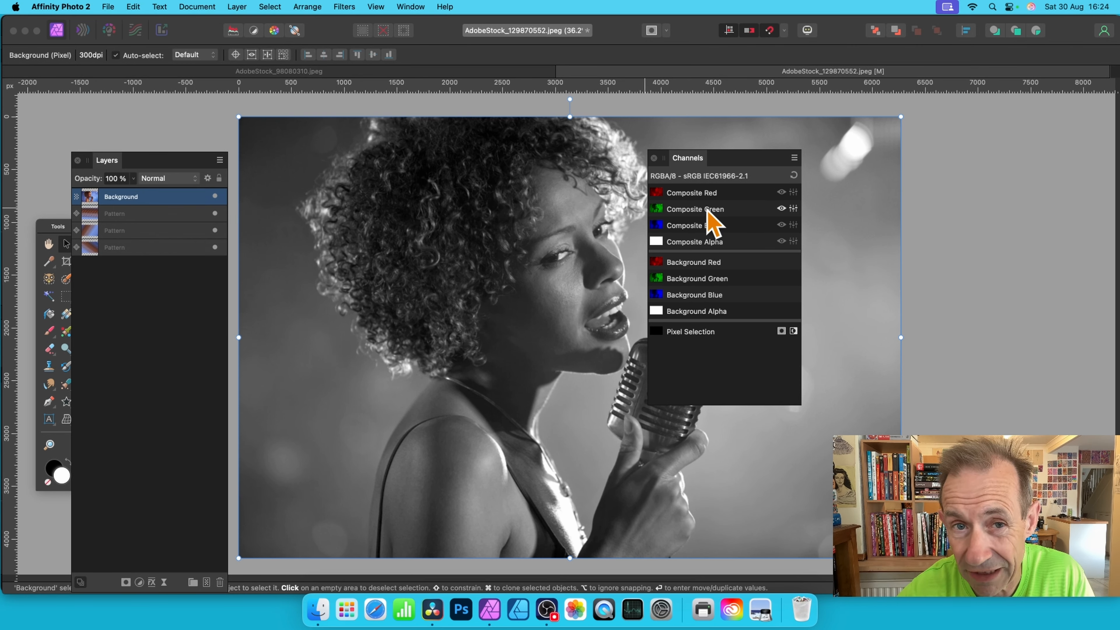
click(346, 7)
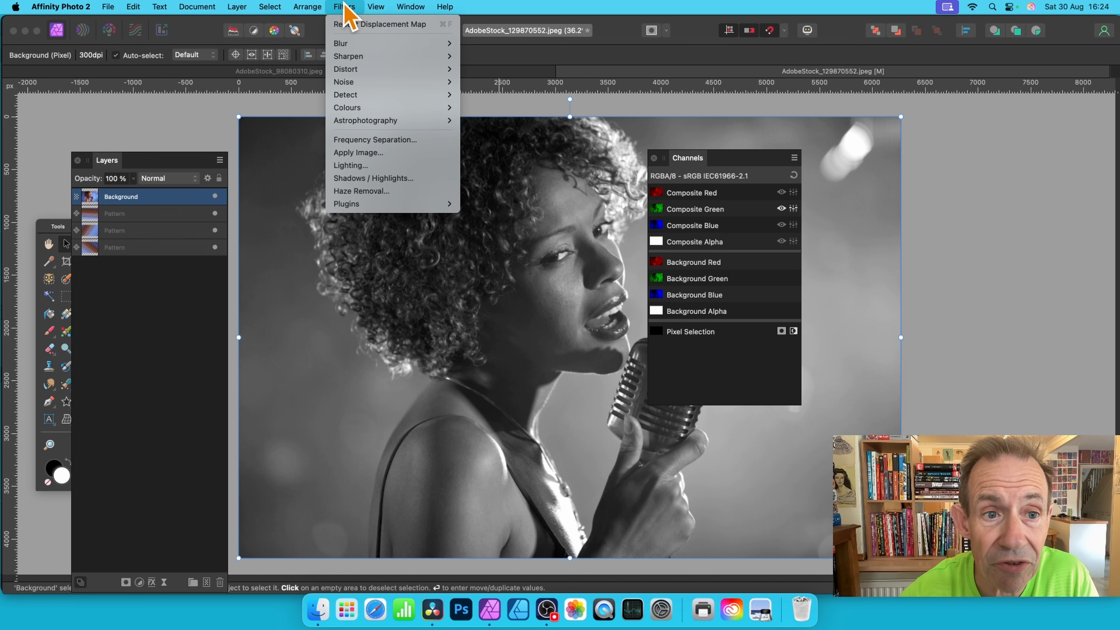
mouse_move(379, 69)
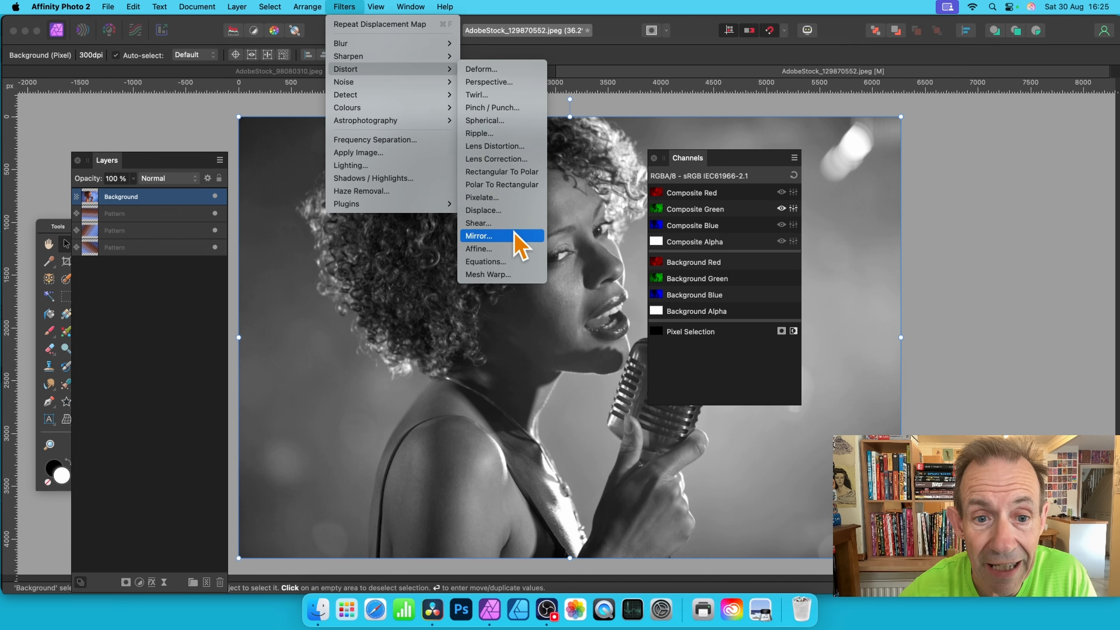
click(514, 213)
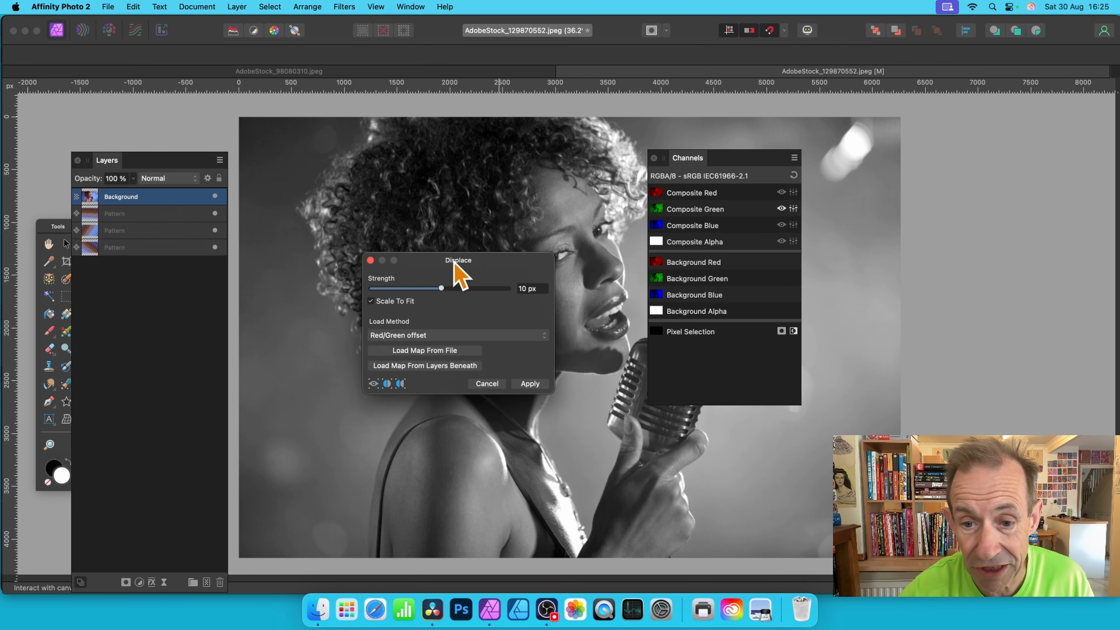
drag(441, 242, 494, 242)
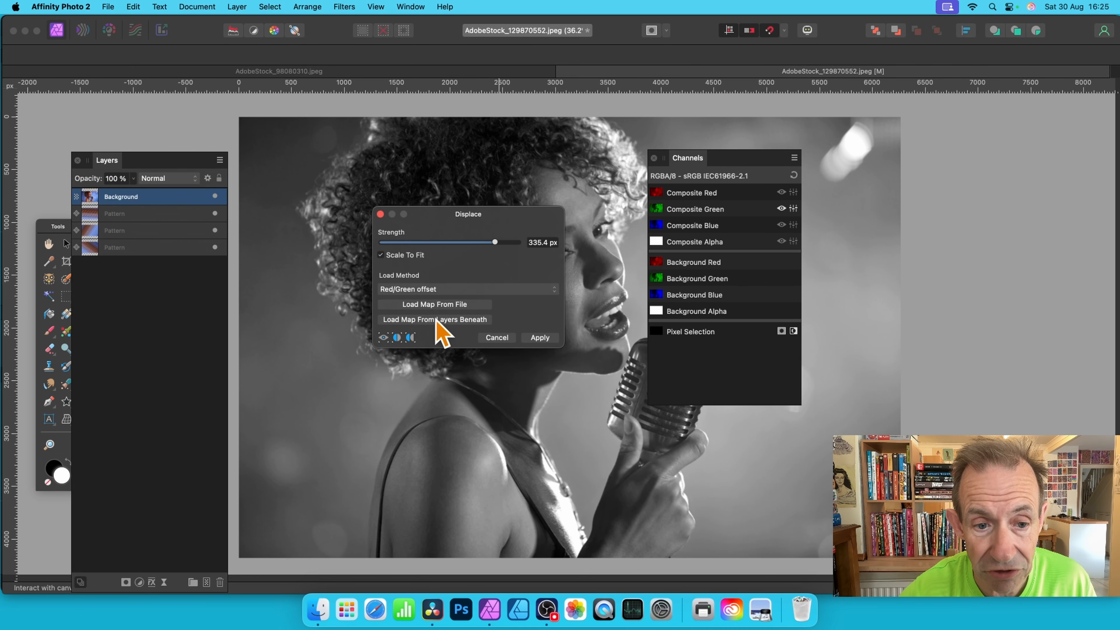
click(452, 320)
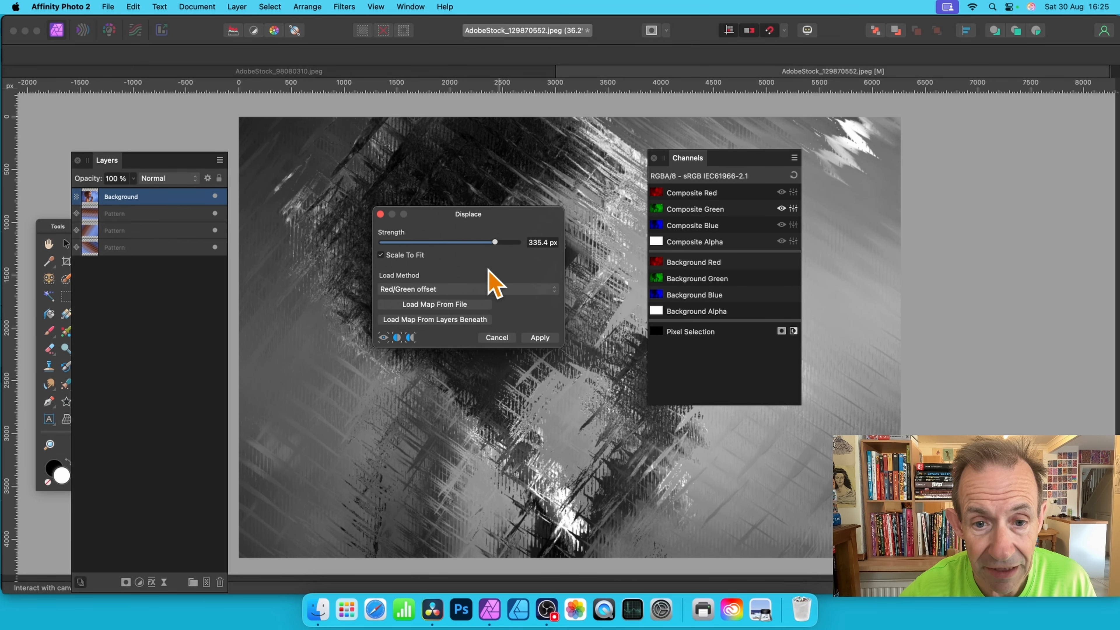
drag(493, 242, 879, 198)
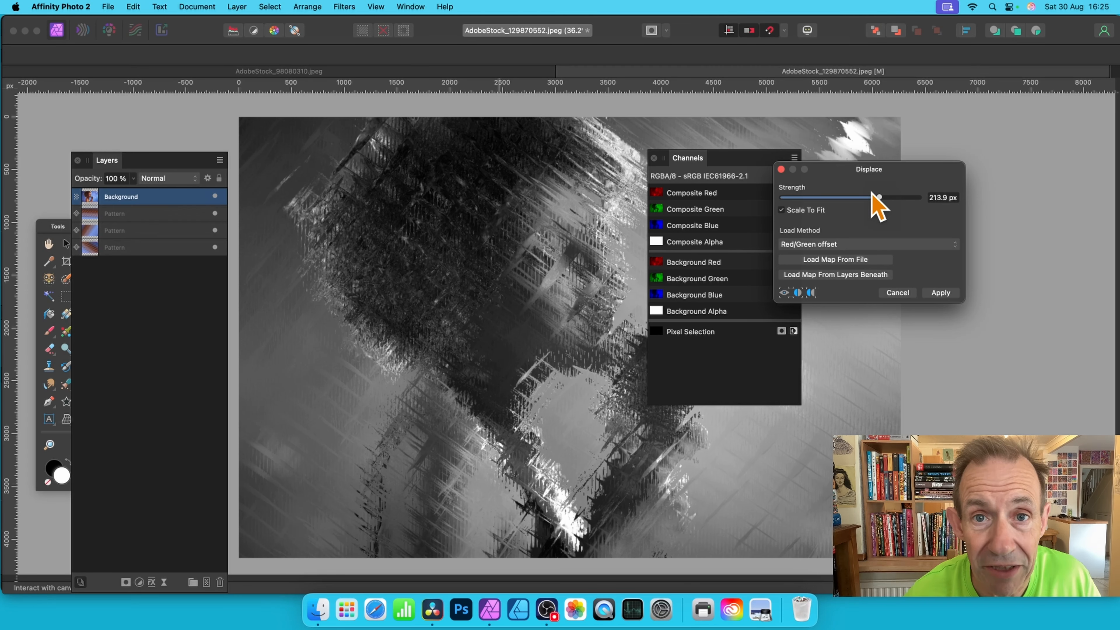
click(940, 293)
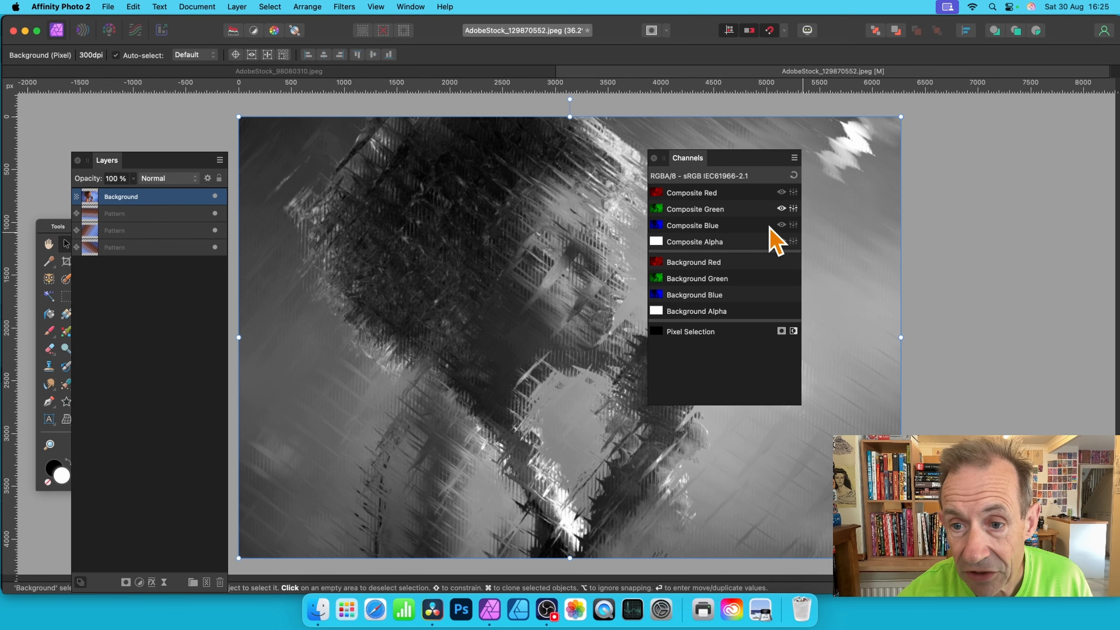
Step: Isolate the Composite Blue channel, hide the Background layer, and delete the uppermost of the three Pattern layers
click(744, 226)
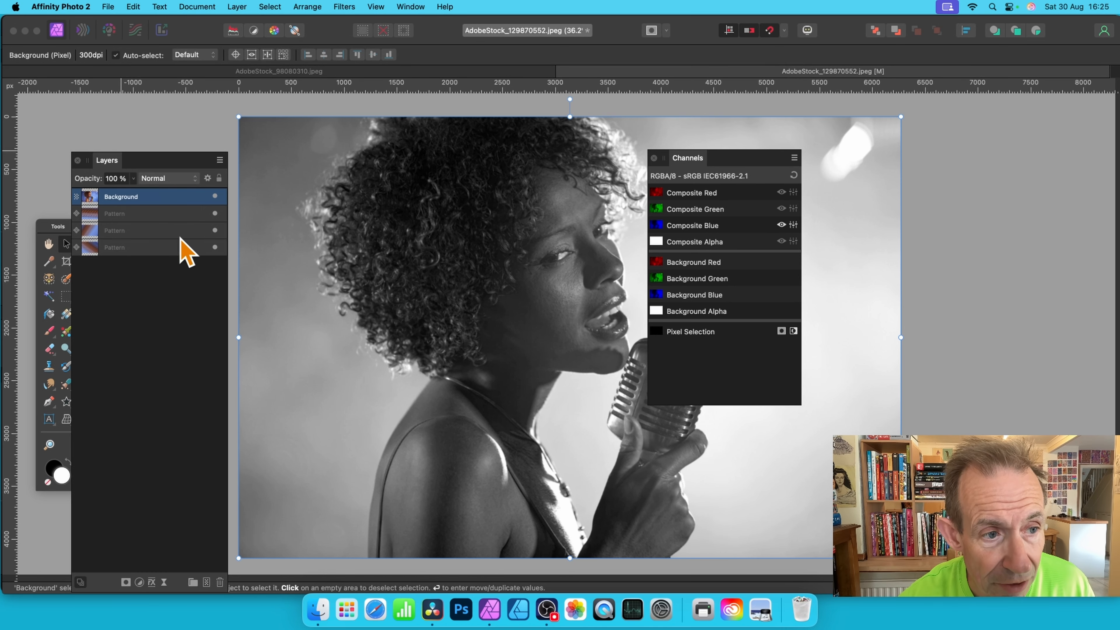
click(158, 216)
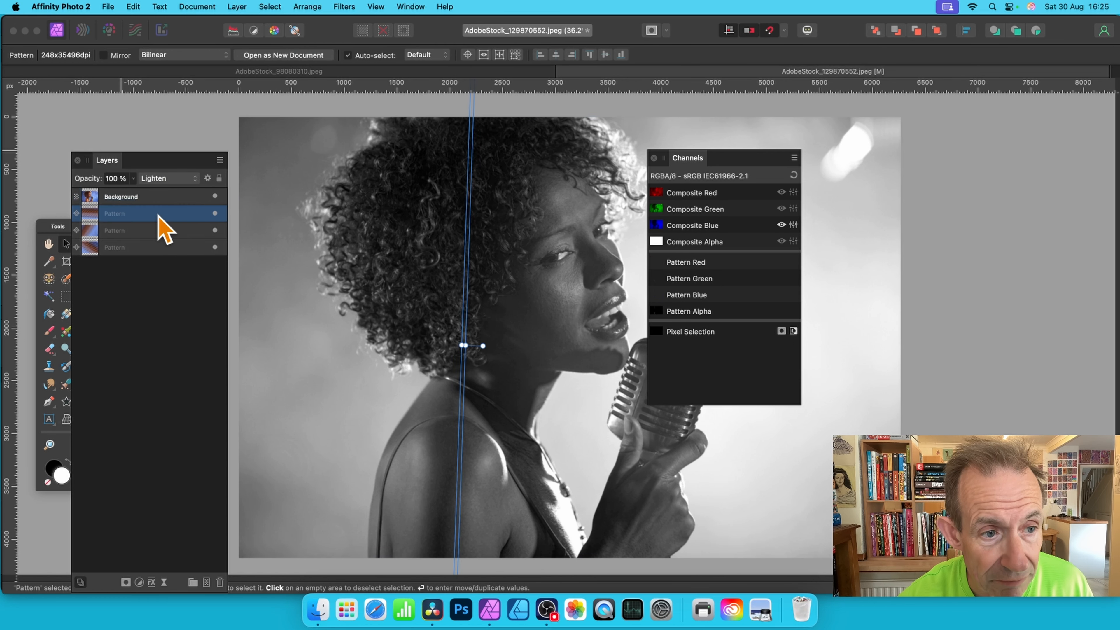
click(214, 196)
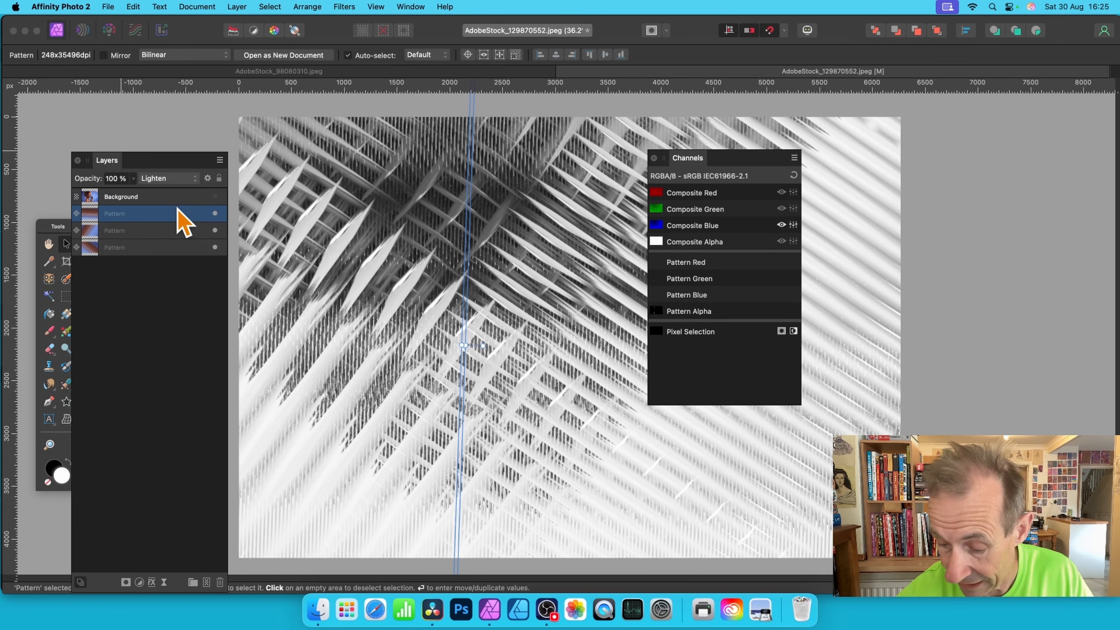
key(Delete)
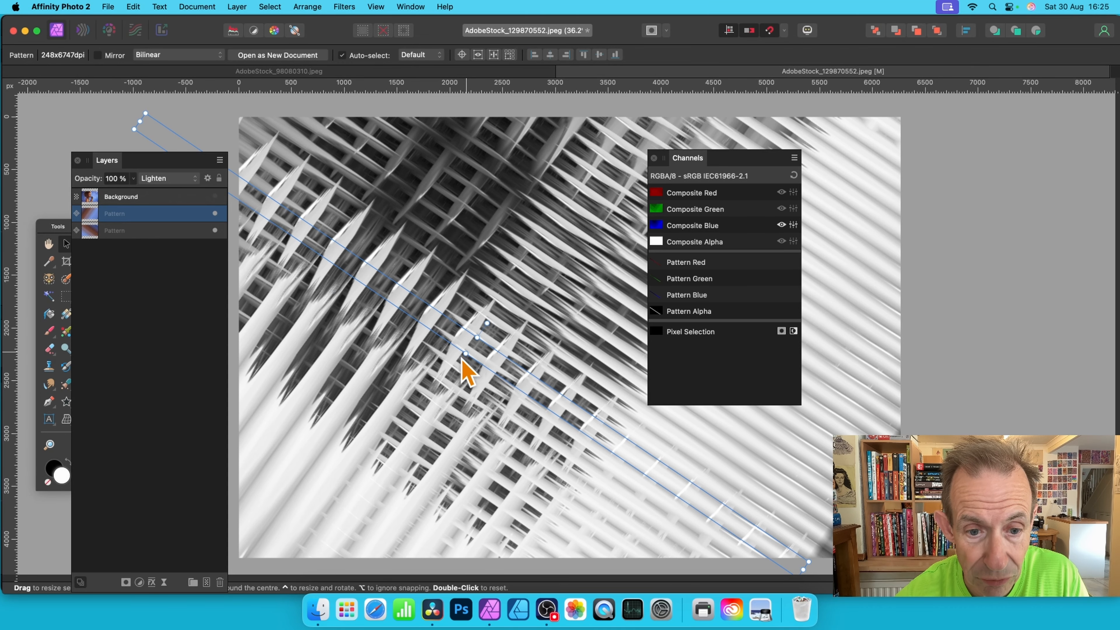
Step: Stretch the upper Pattern layer's tile into a much wider diagonal strip and set its blend mode to Pin Light
mouse_move(465, 353)
mouse_down()
mouse_move(415, 392)
mouse_move(417, 375)
mouse_move(421, 387)
mouse_up()
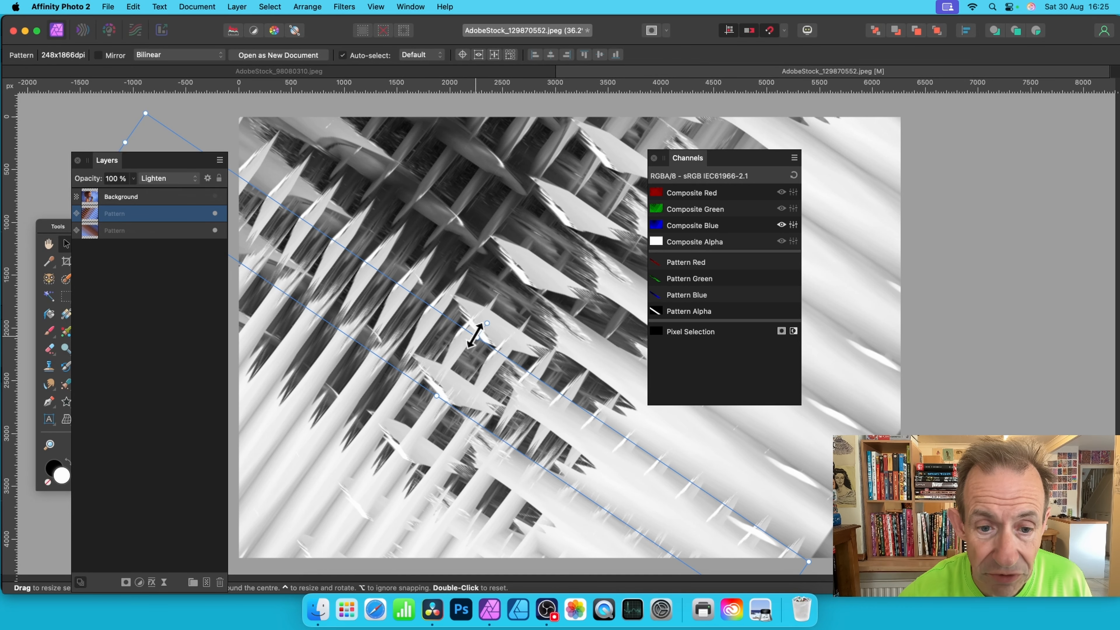
drag(476, 334, 487, 320)
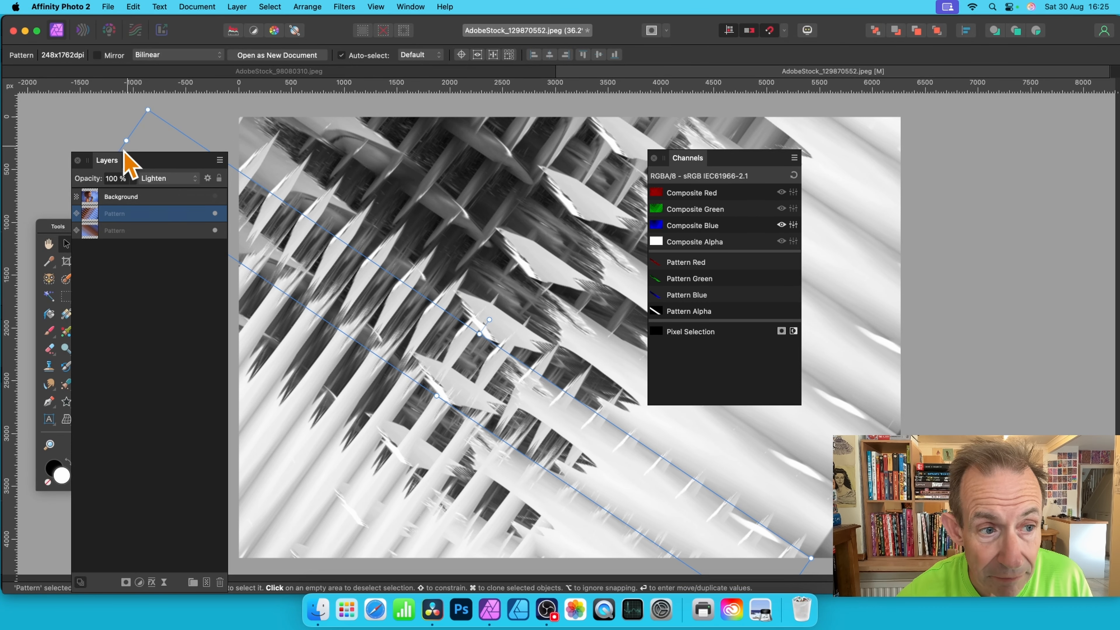
click(168, 180)
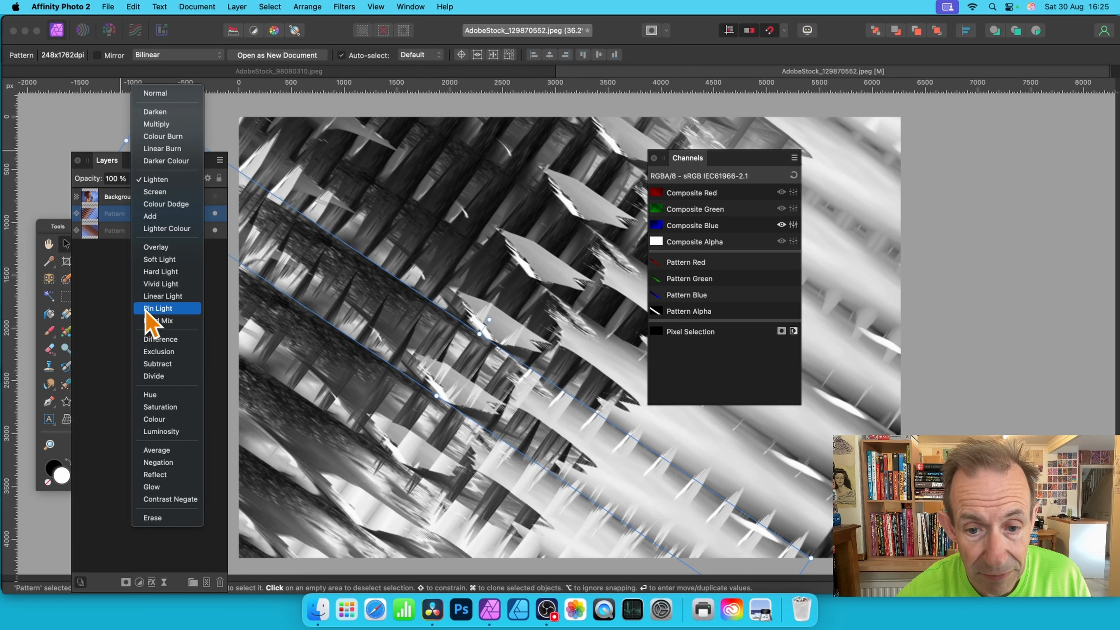
click(150, 309)
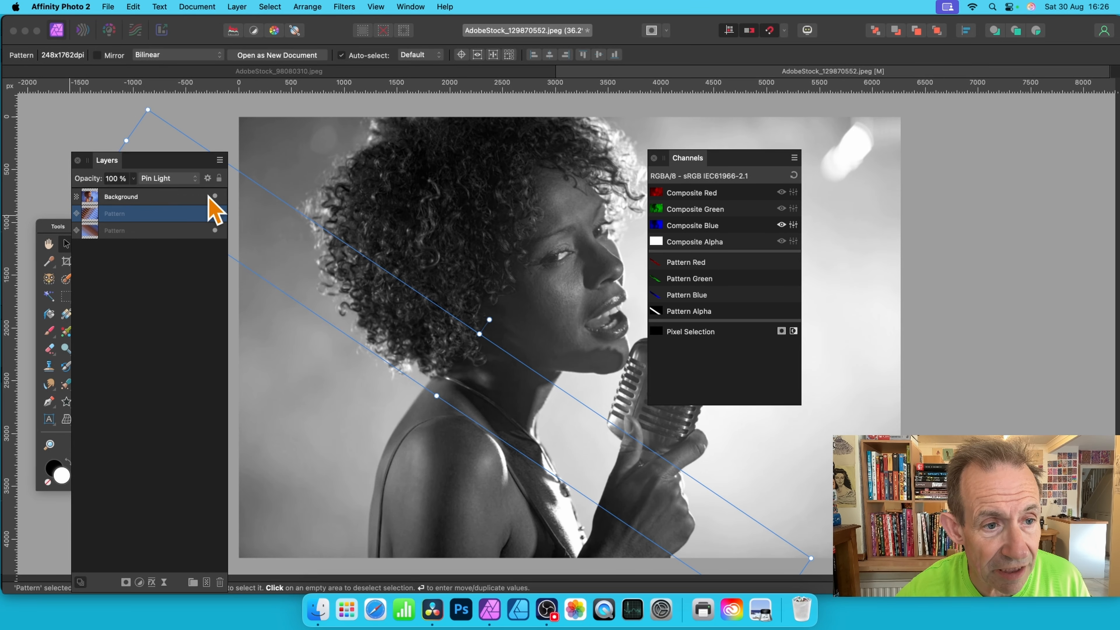
Step: Displace the Background's blue channel at -365.8 px strength with the map from the layers beneath, and restore all composite channels
click(161, 196)
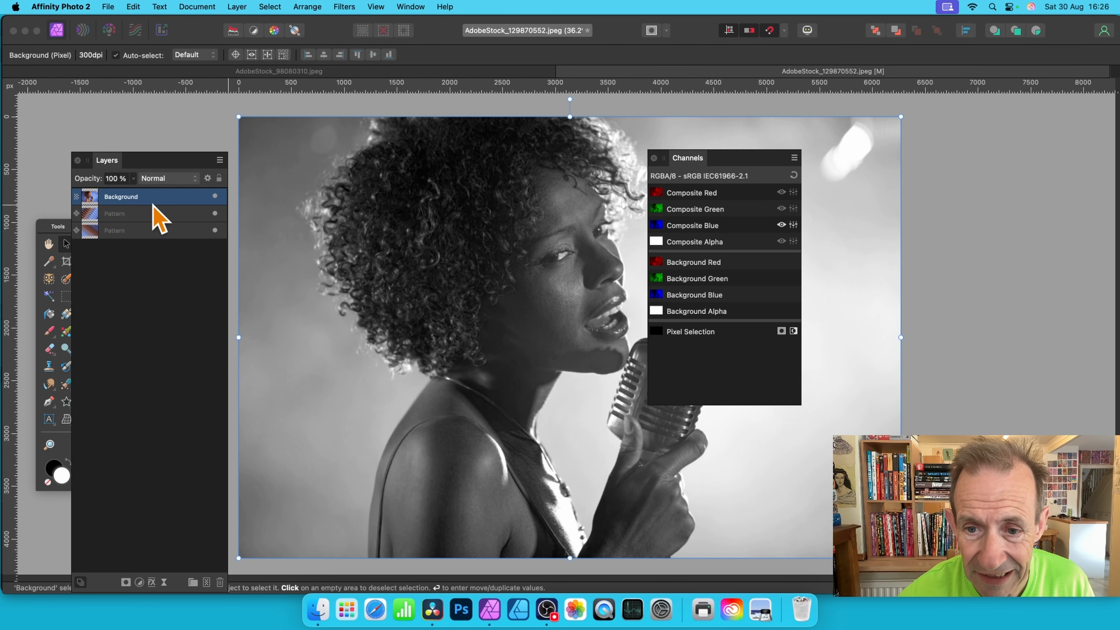
click(344, 7)
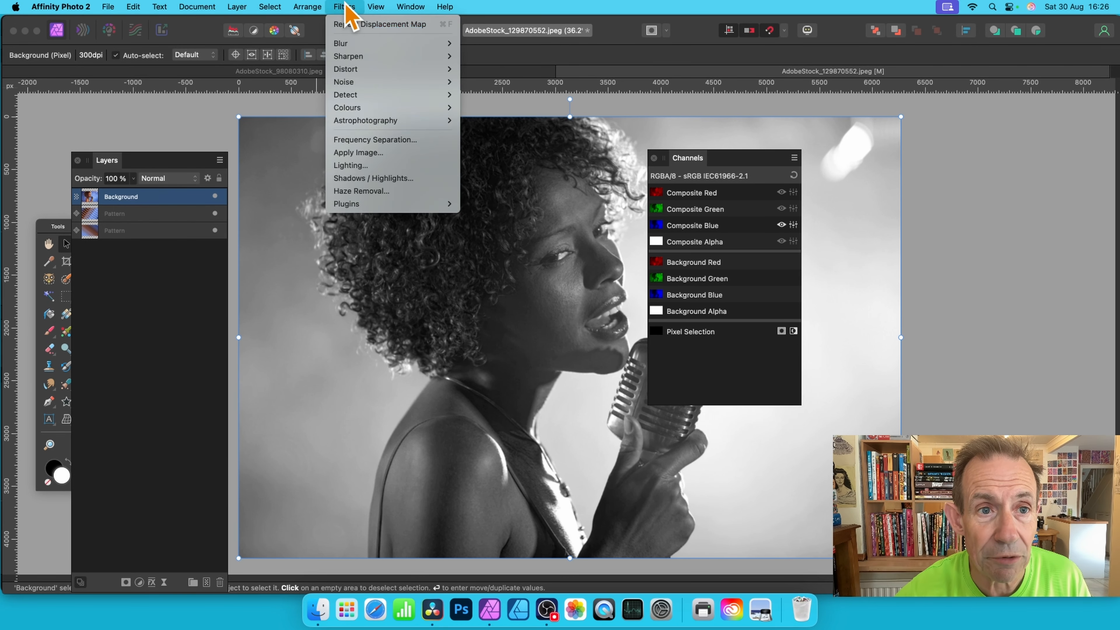
mouse_move(345, 69)
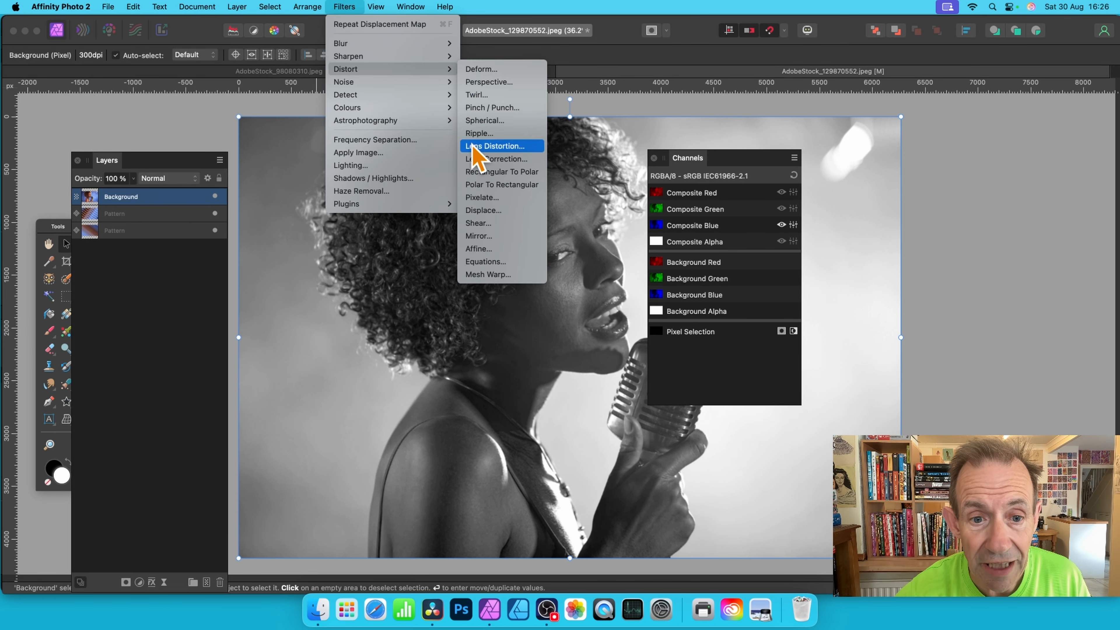
click(490, 211)
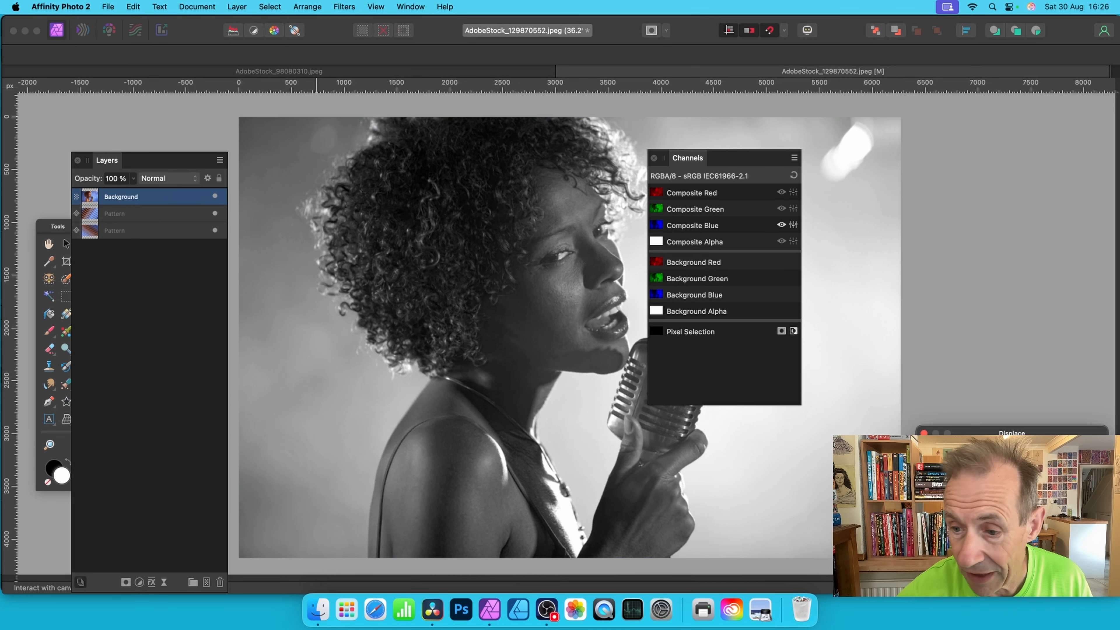
drag(565, 236, 505, 236)
click(540, 313)
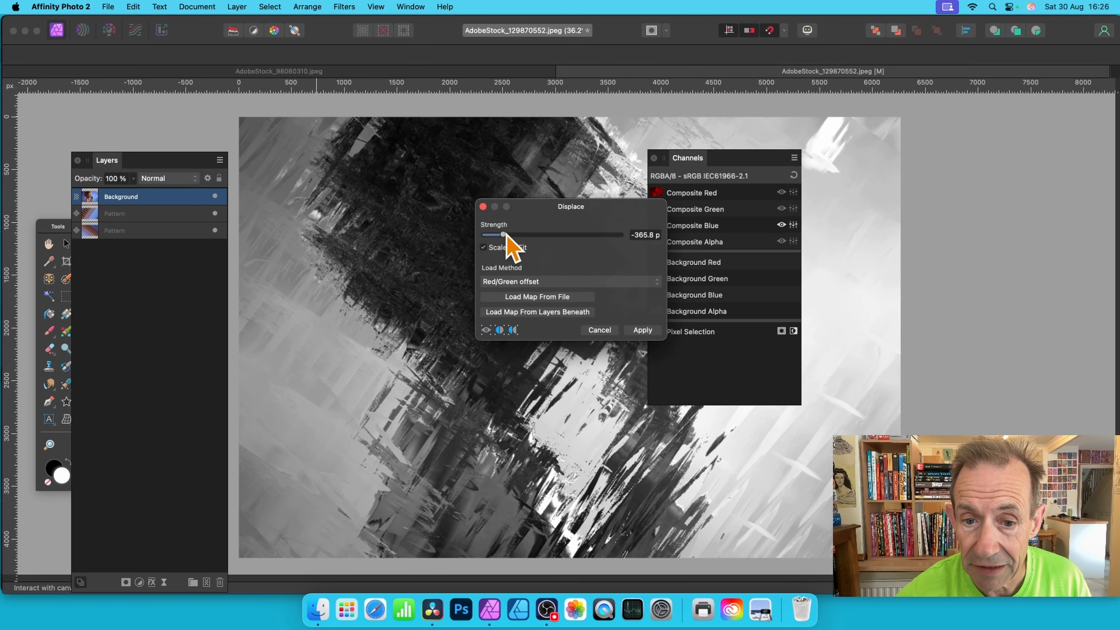
click(642, 331)
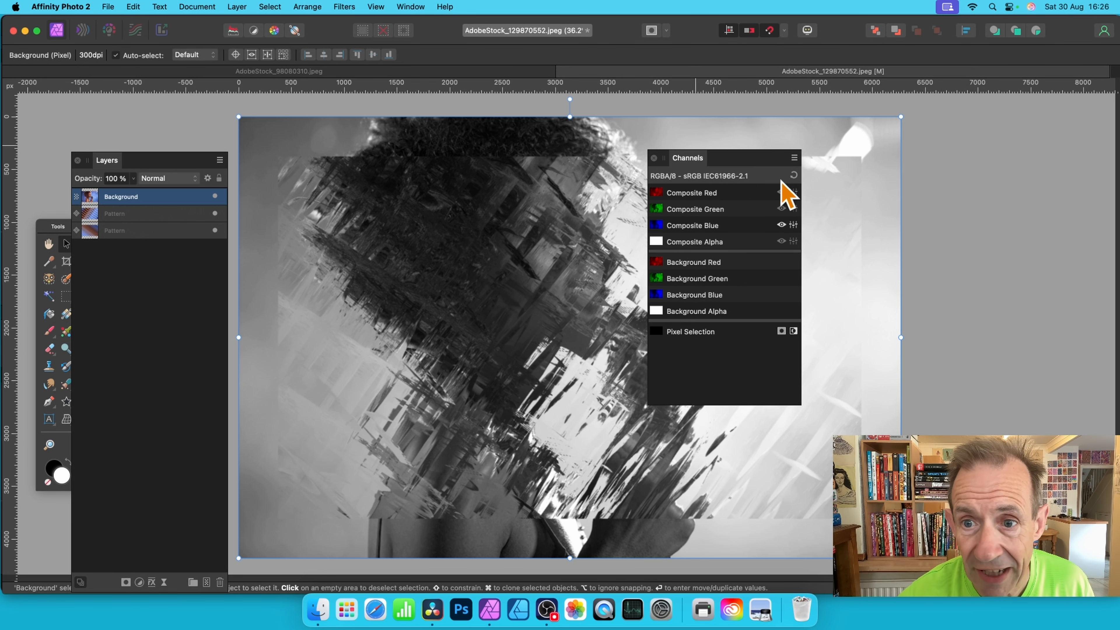
click(794, 176)
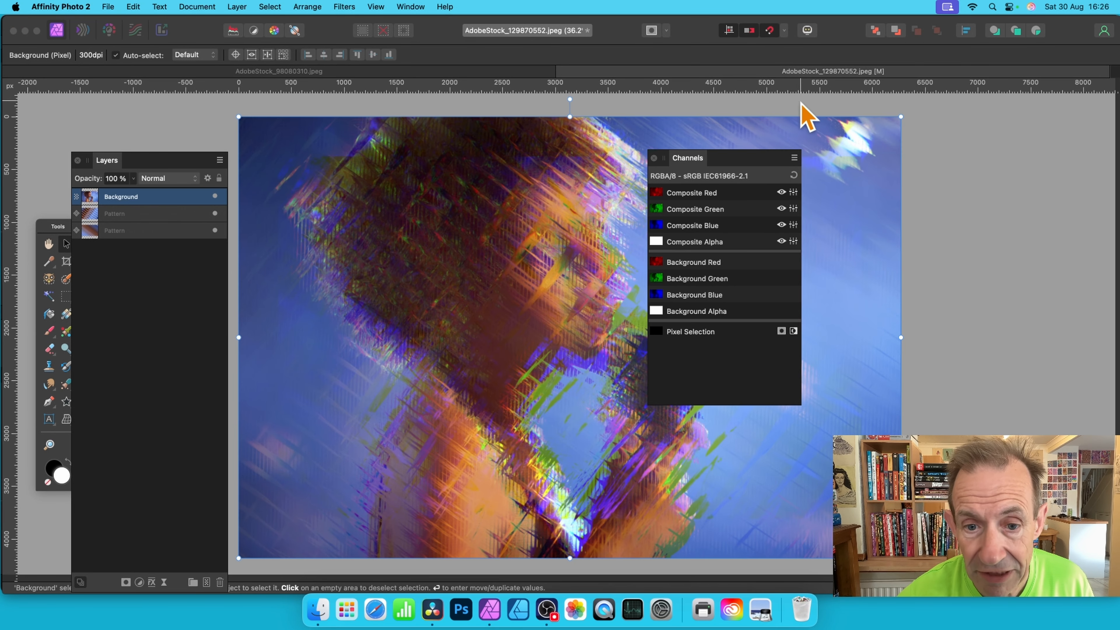
drag(730, 153, 837, 138)
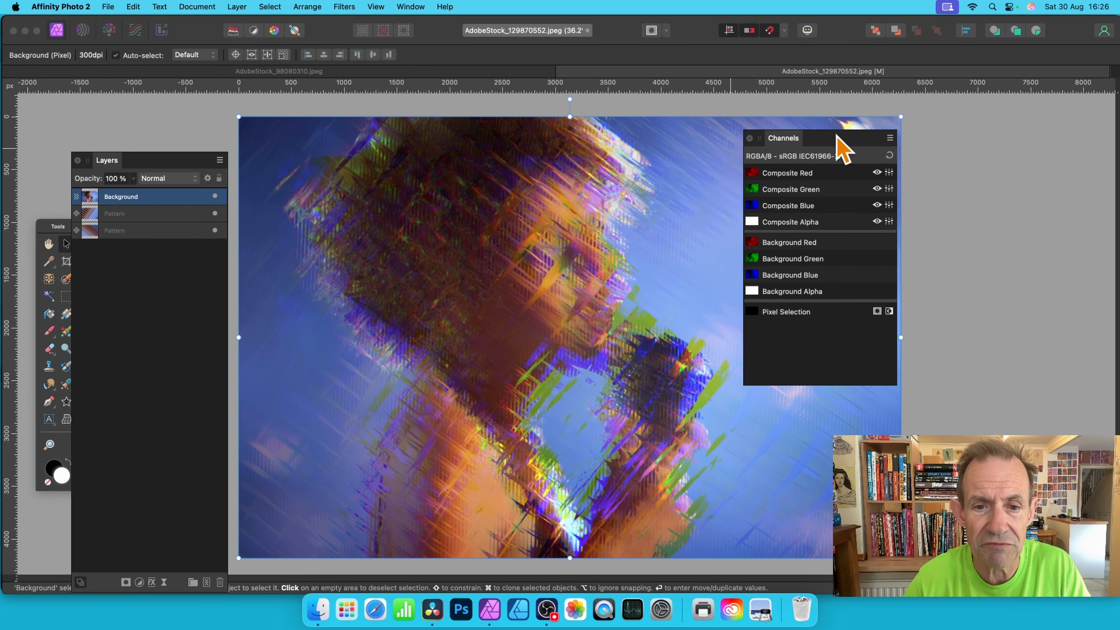
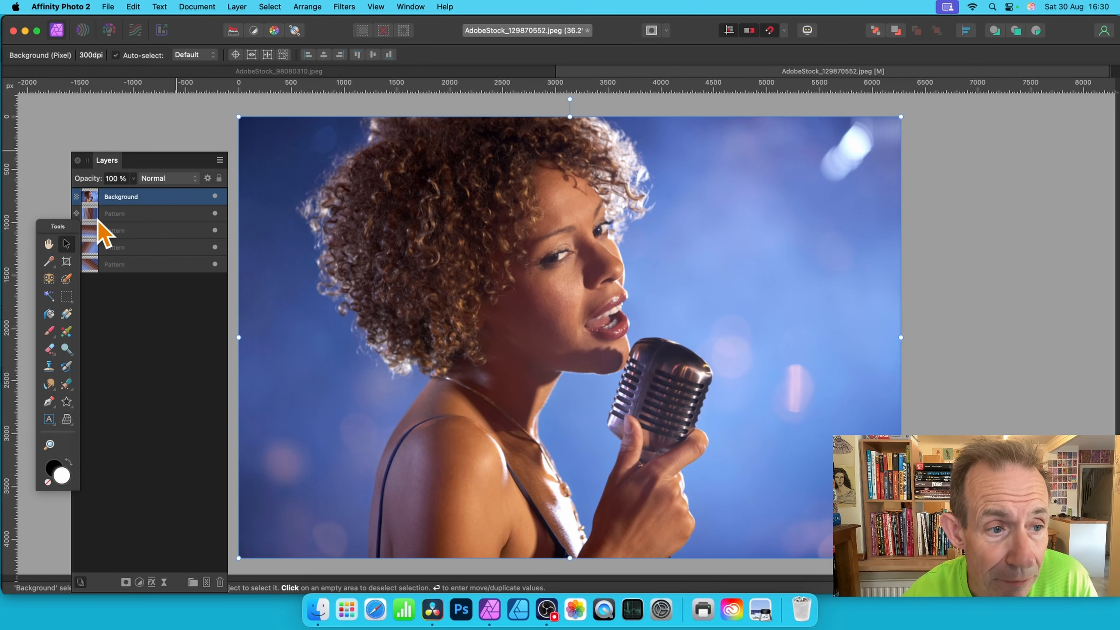
Step: Add a live Displace filter to the Background layer at 299.7 px strength, using the map from the layers beneath
click(240, 6)
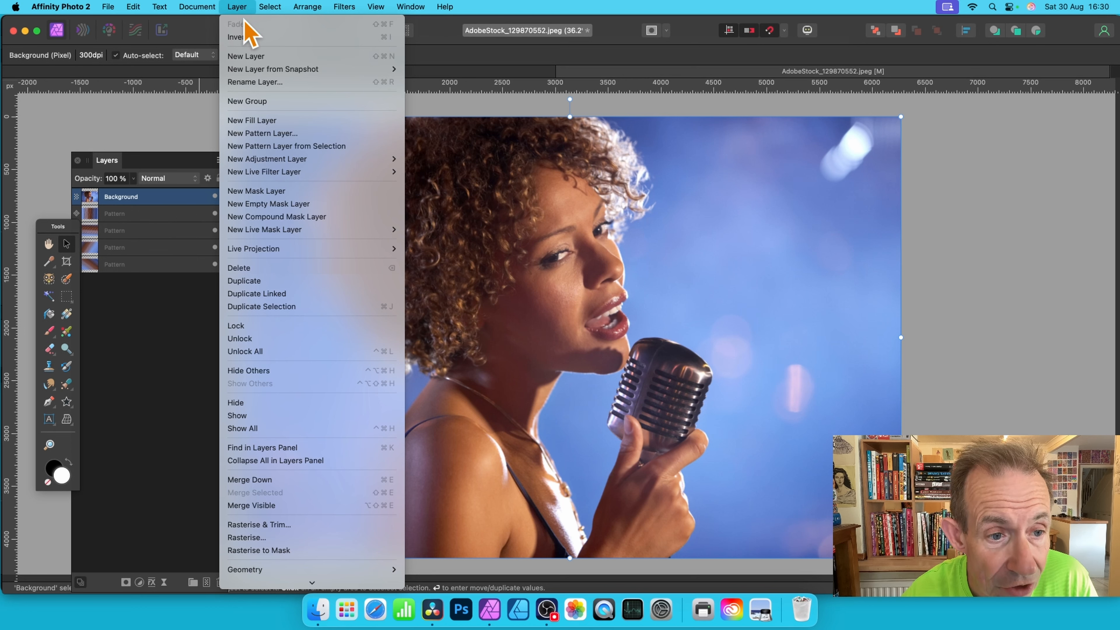
mouse_move(276, 176)
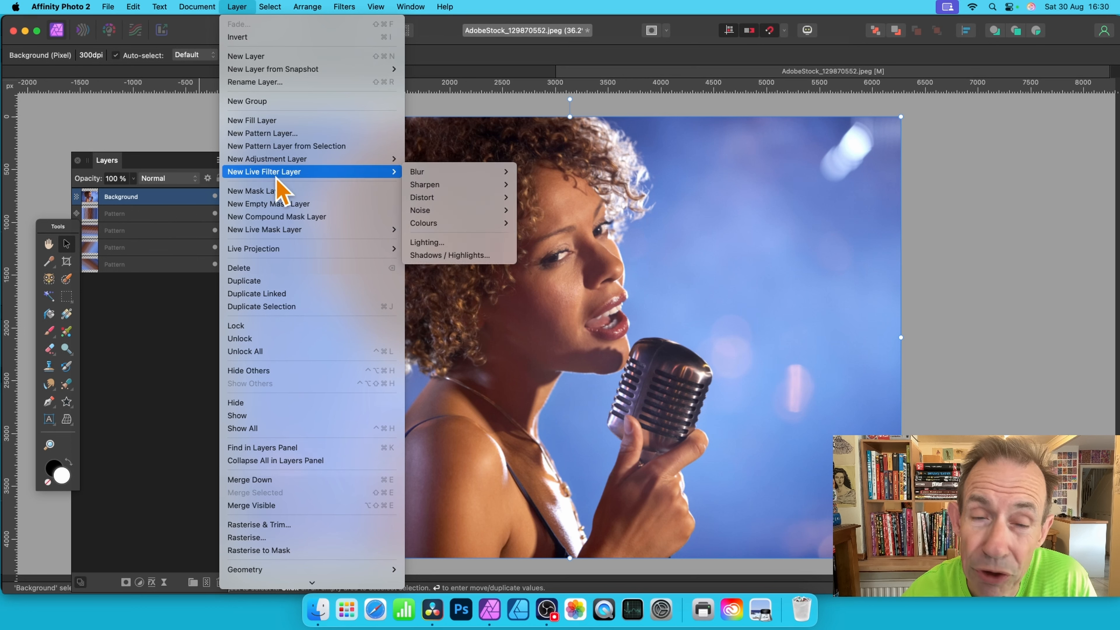
mouse_move(457, 199)
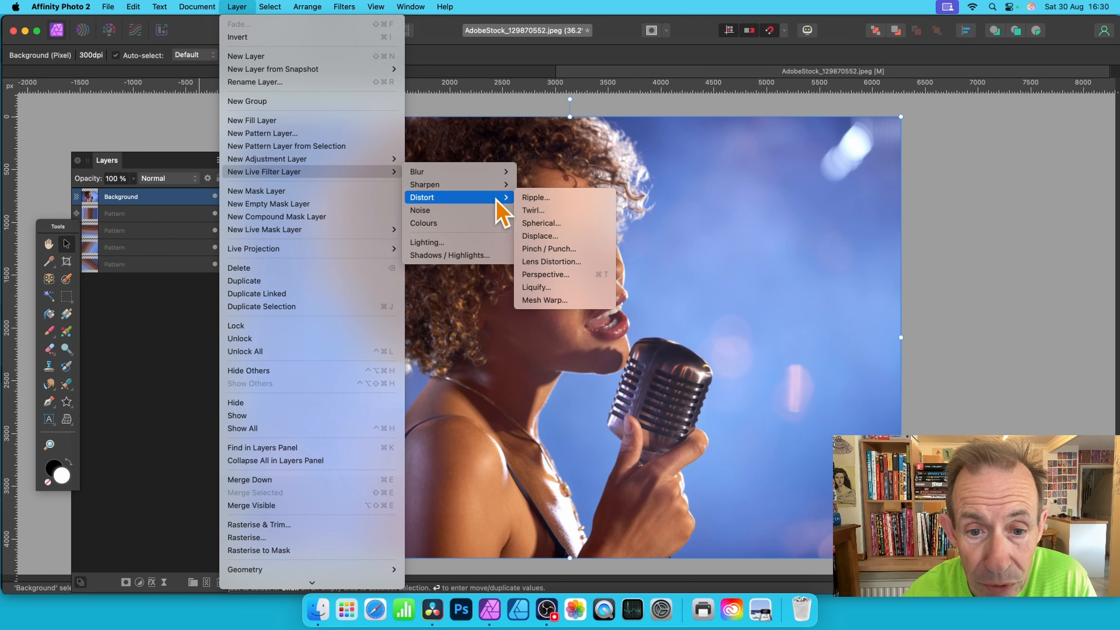
click(548, 238)
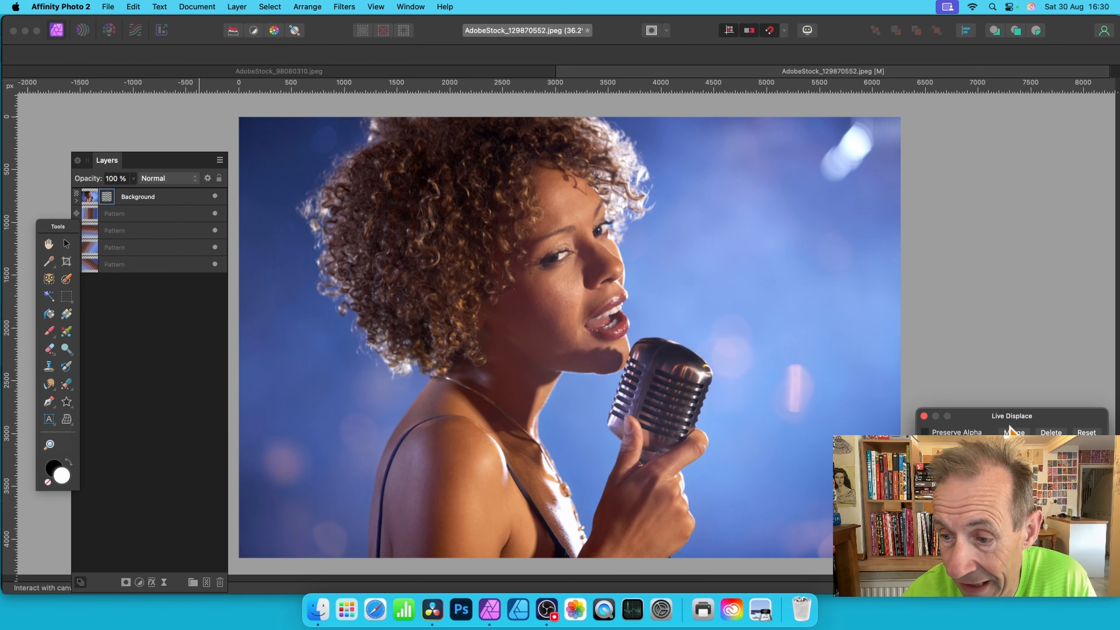
drag(1008, 425, 528, 220)
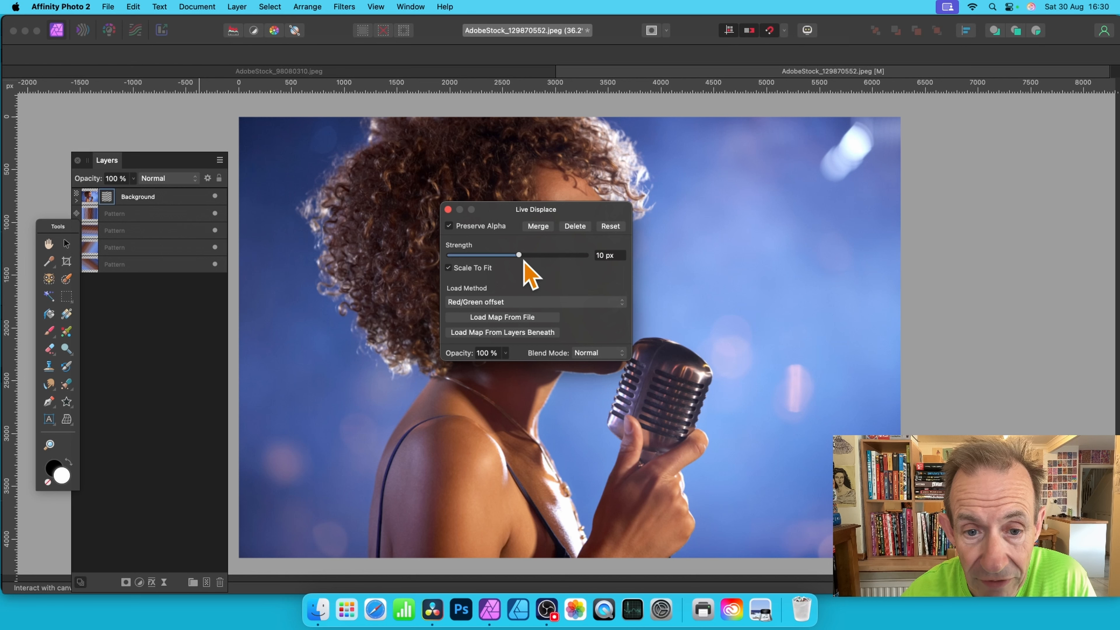
drag(556, 260, 559, 260)
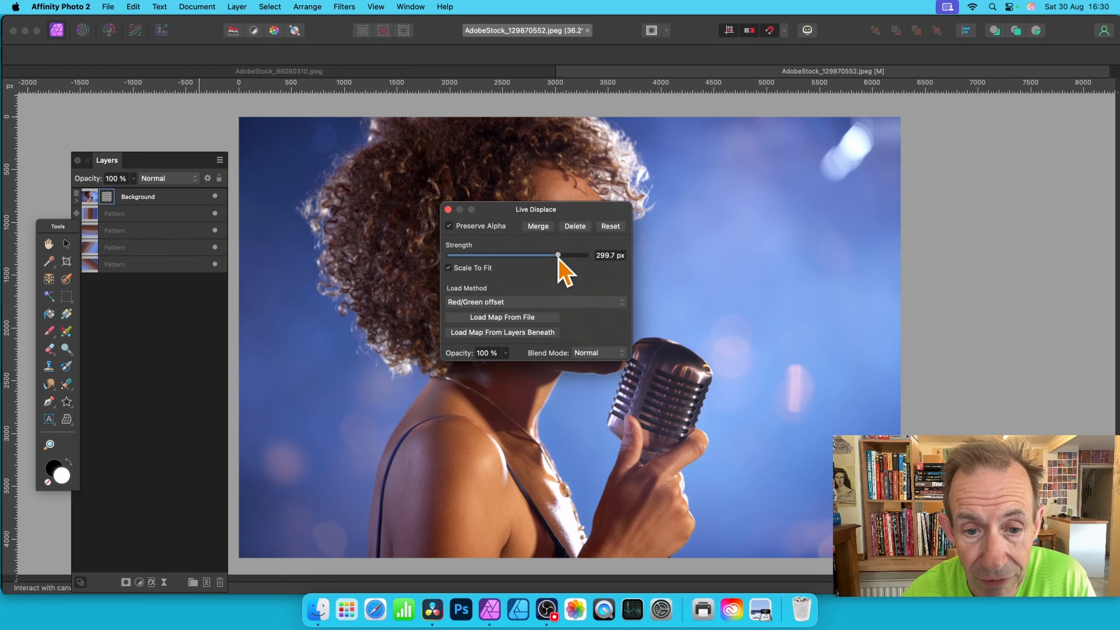
click(512, 333)
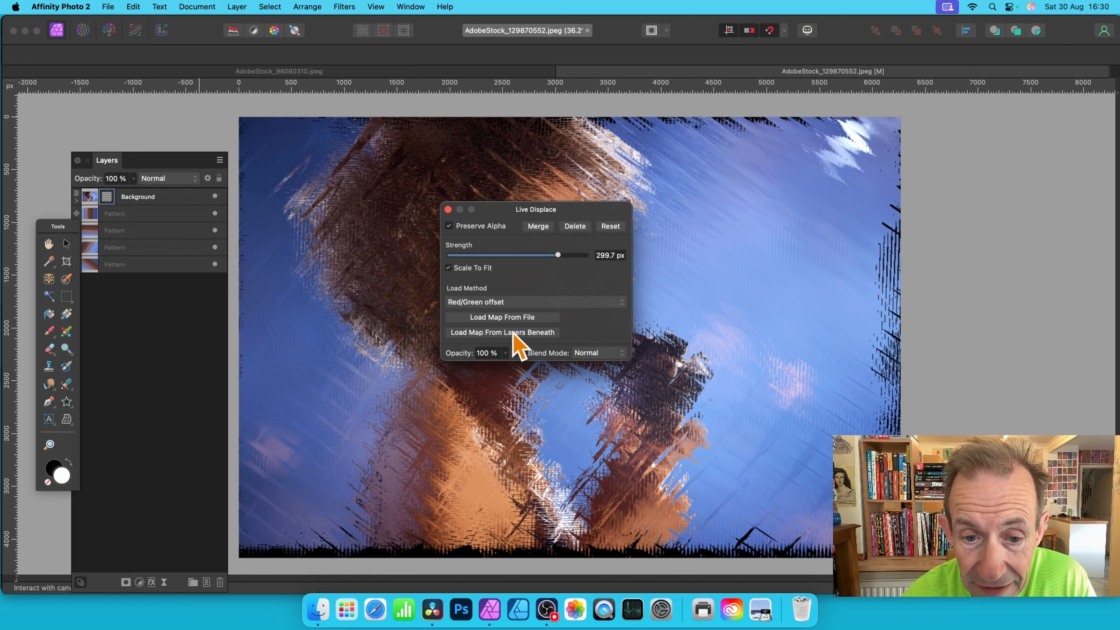
drag(510, 213, 699, 199)
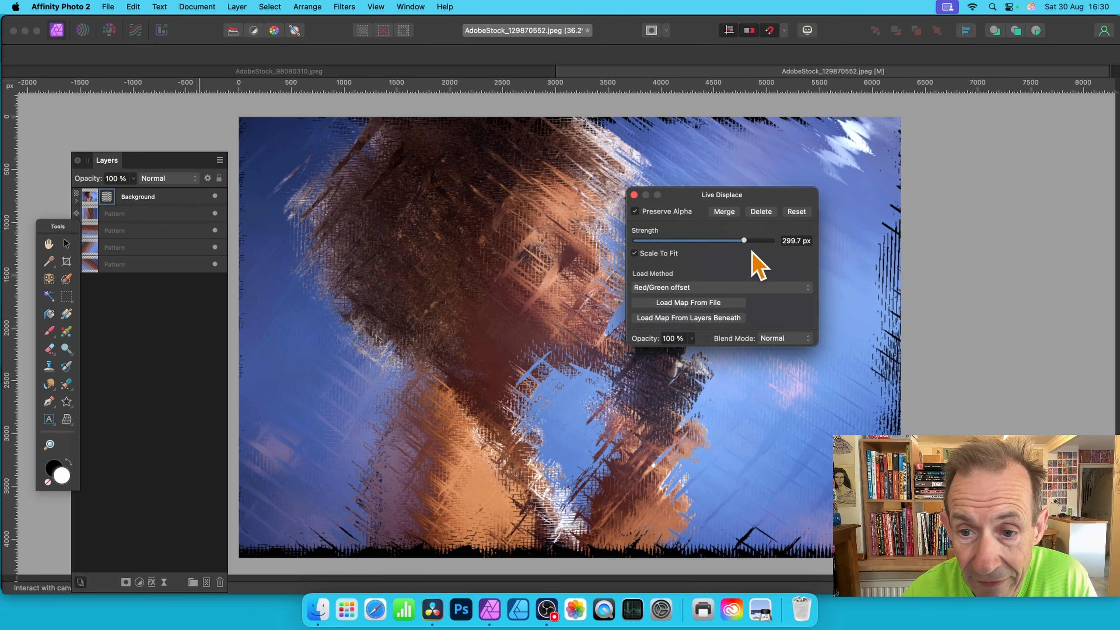
Step: Try live Displace strengths of -473.8, 512 and 71.9 px, turning Preserve Alpha off and back on
mouse_move(743, 241)
mouse_down()
mouse_move(678, 244)
mouse_move(755, 248)
mouse_move(640, 263)
mouse_up()
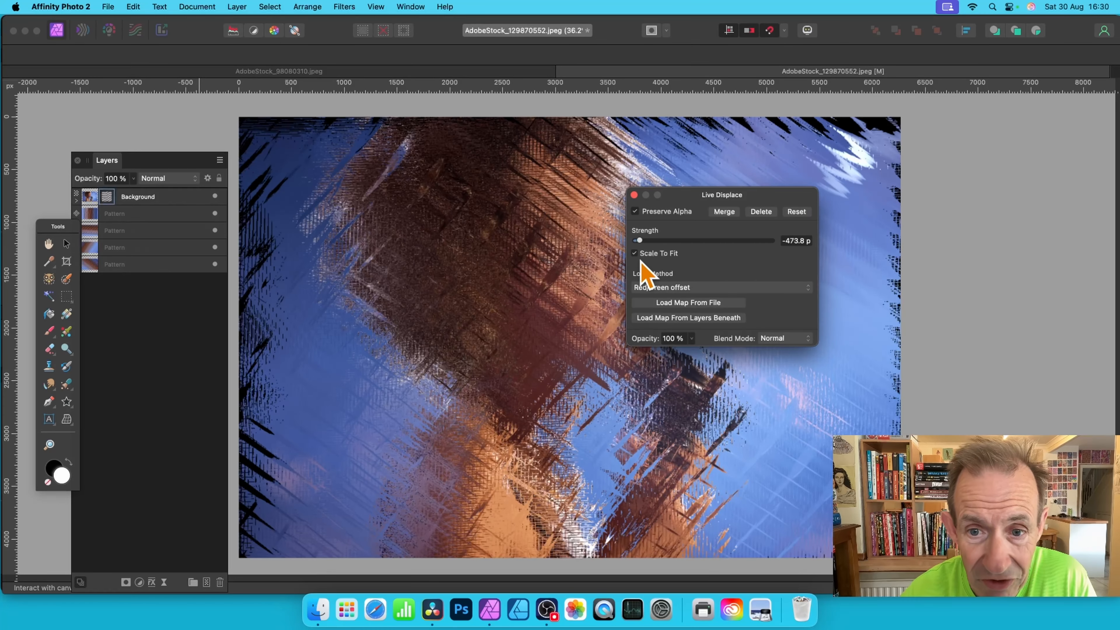
click(635, 211)
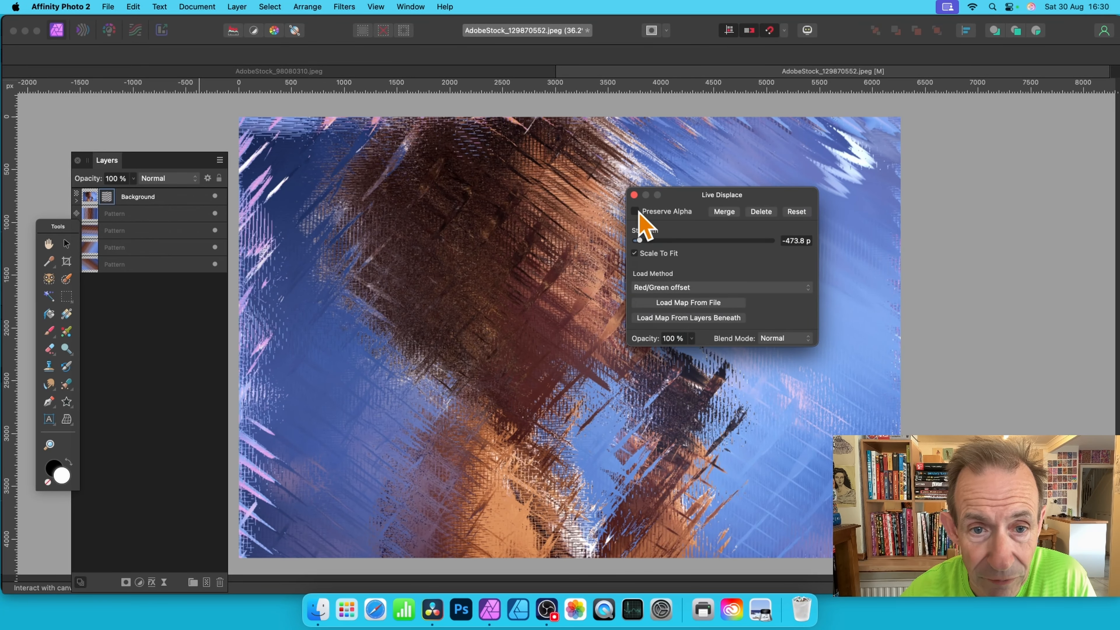
drag(644, 242, 658, 243)
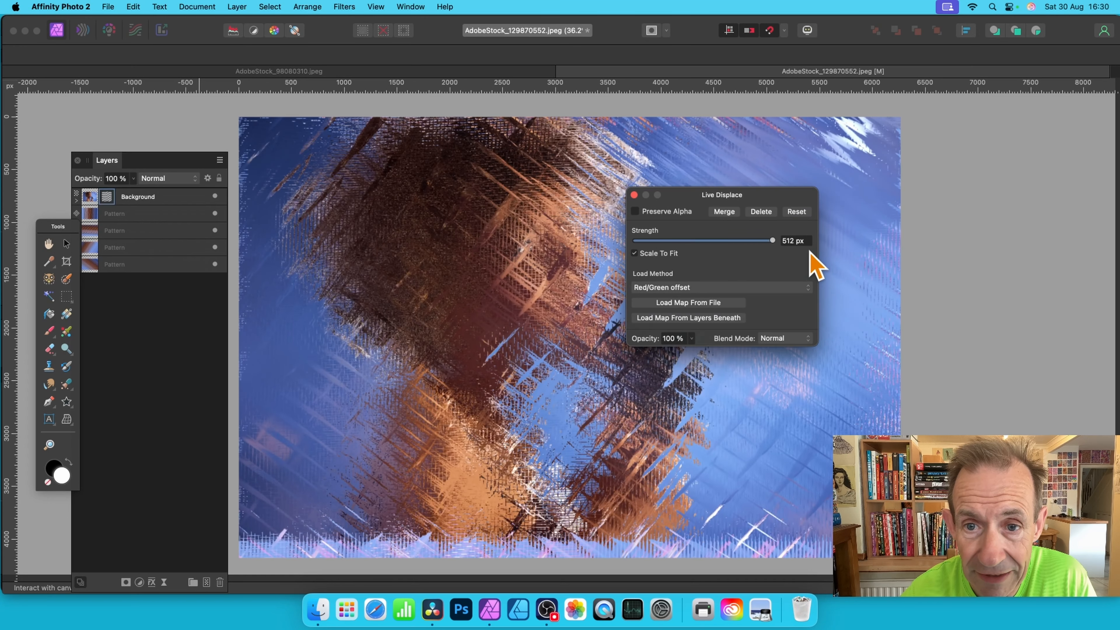
click(713, 240)
click(635, 211)
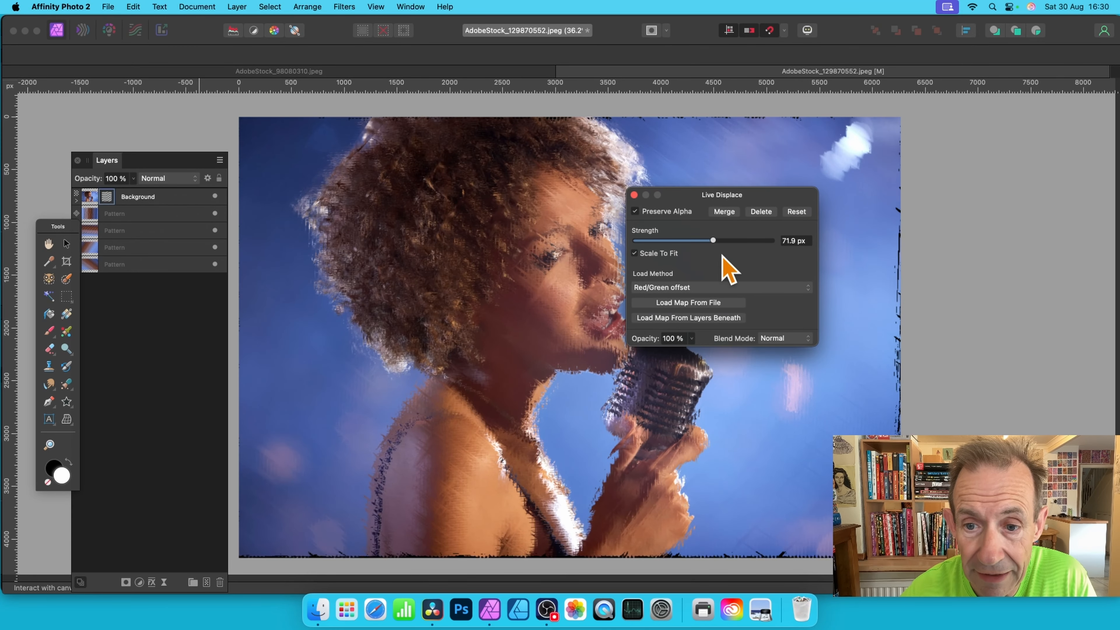
Step: Try a live Displace strength of -408.4 px, then settle on 382.6 px and close the filter's settings
drag(712, 240, 648, 240)
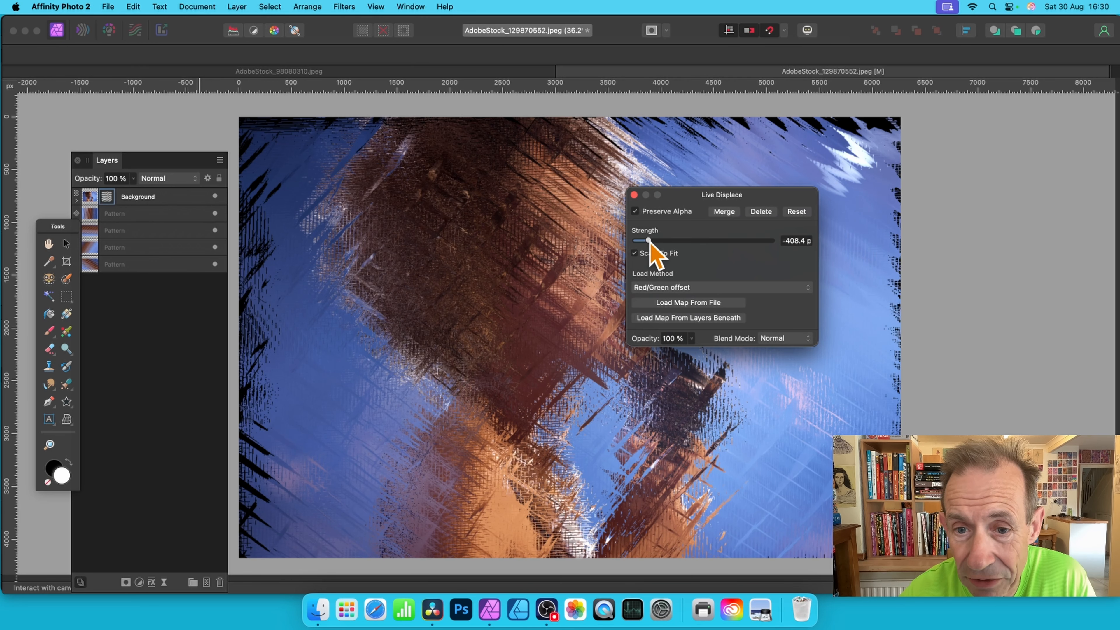
drag(648, 240, 755, 240)
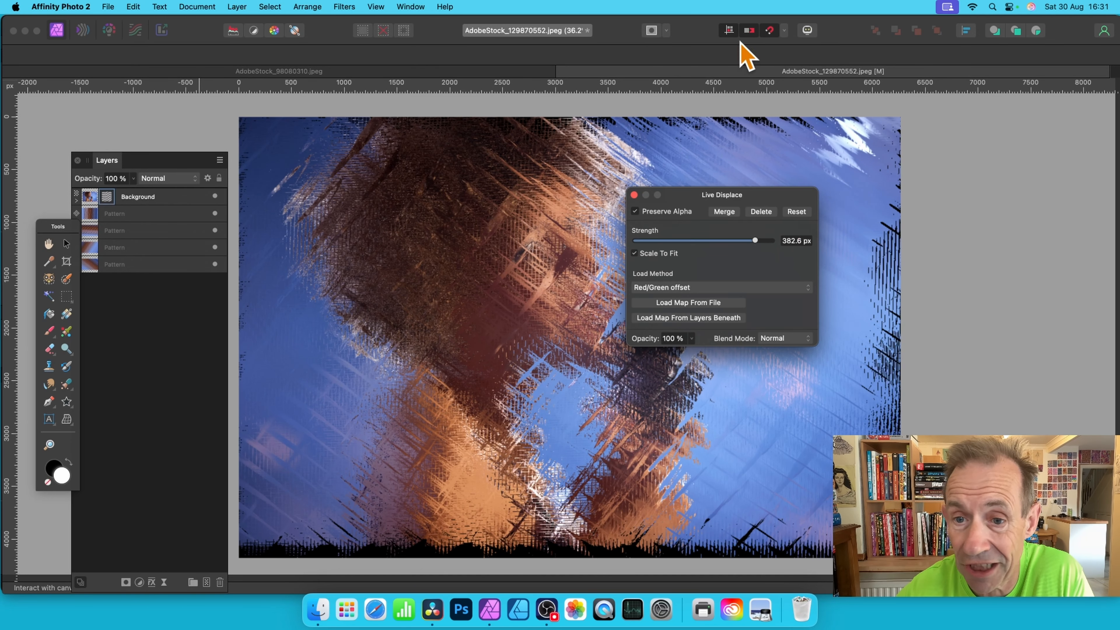
click(635, 196)
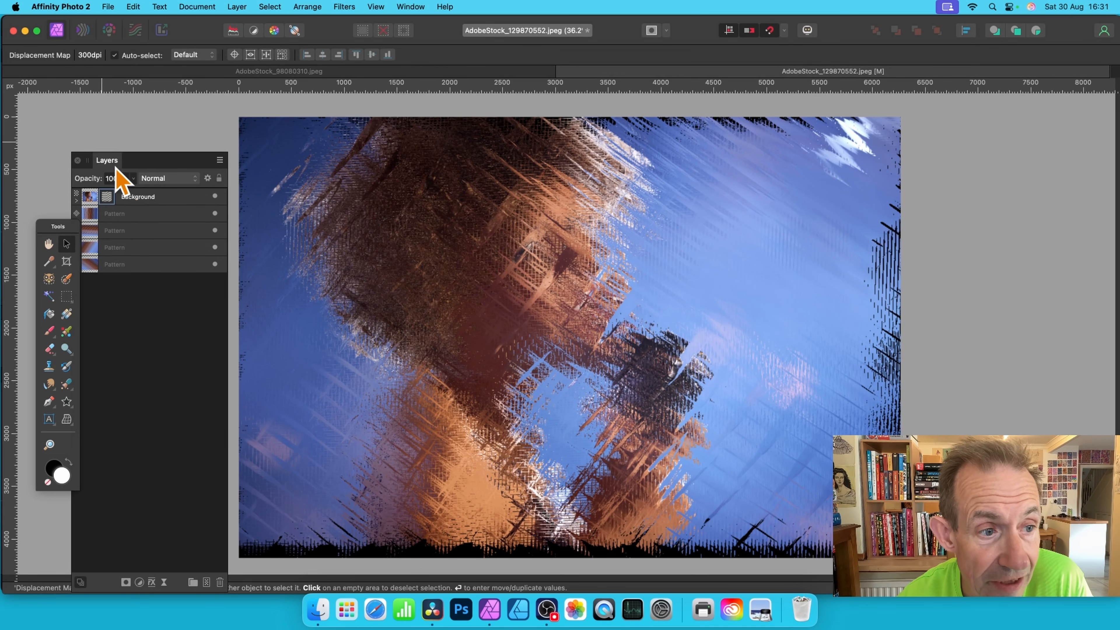
Step: Expand and hide the Background layer, and delete the upper two of the four Pattern layers
click(76, 201)
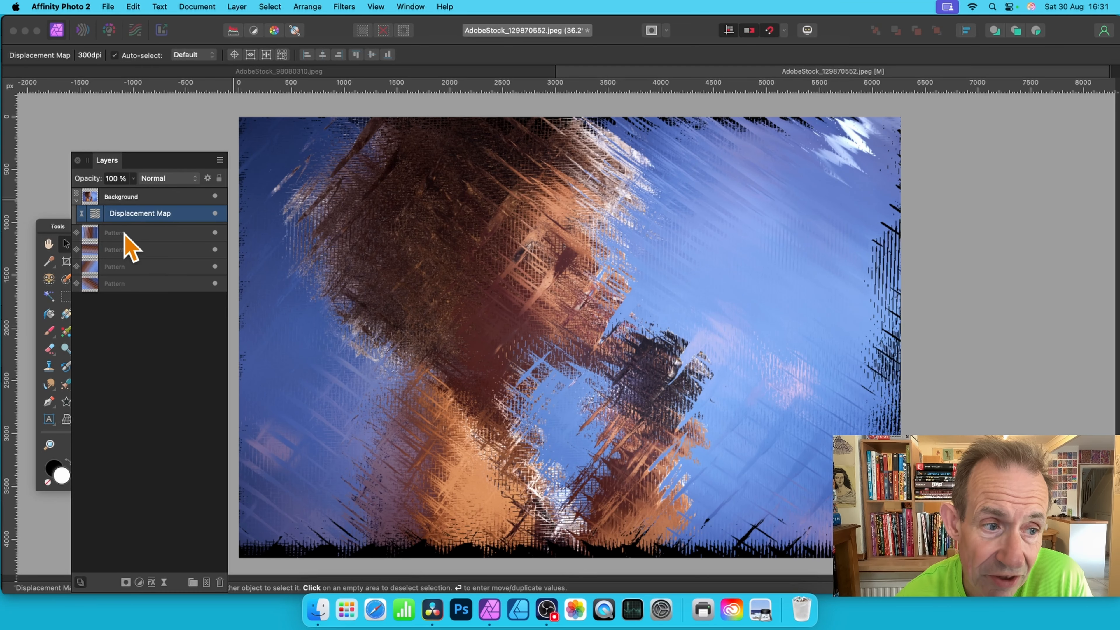
click(214, 196)
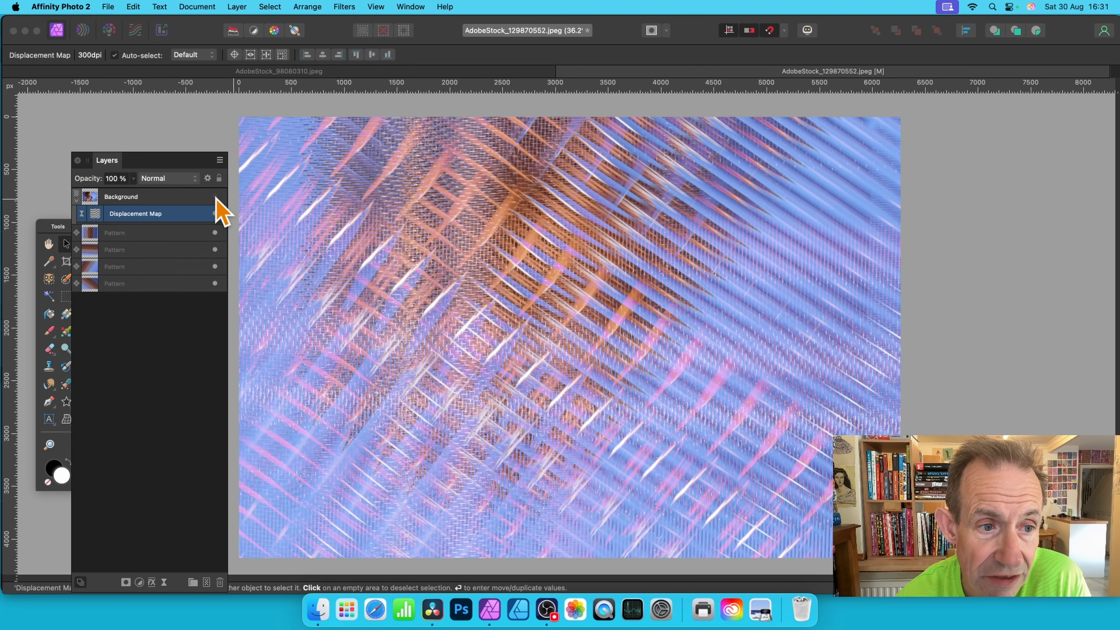
click(171, 234)
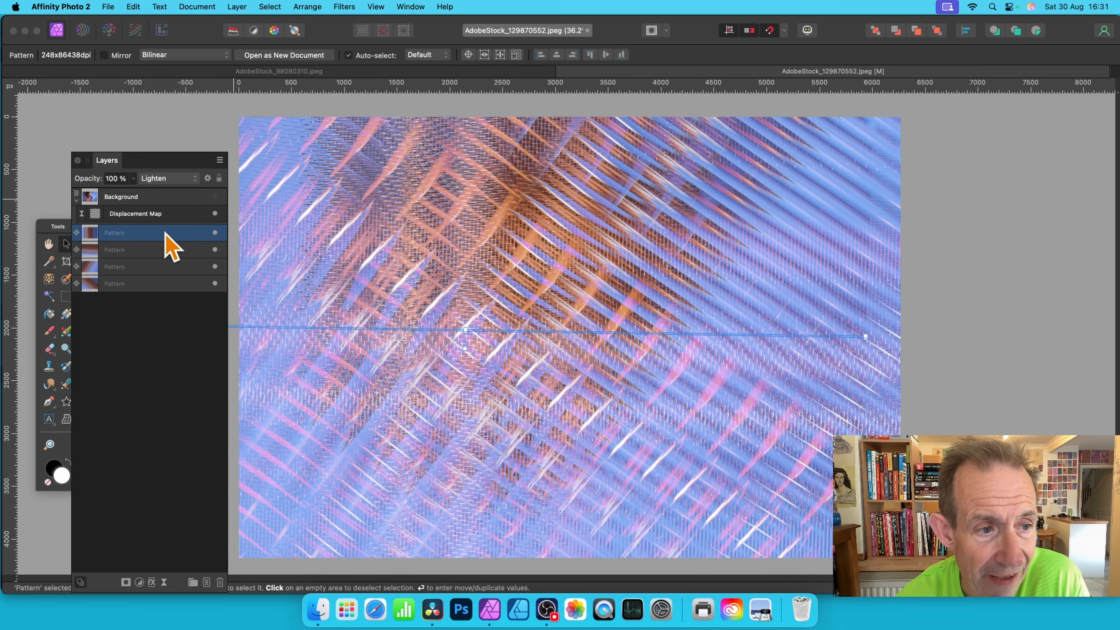
key(Delete)
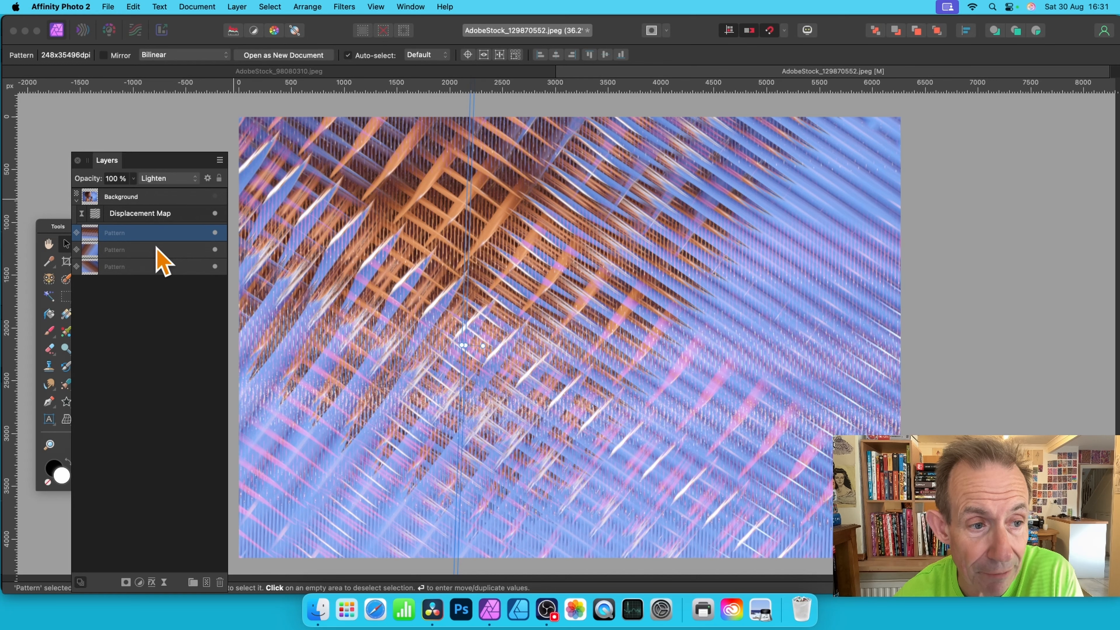
key(Delete)
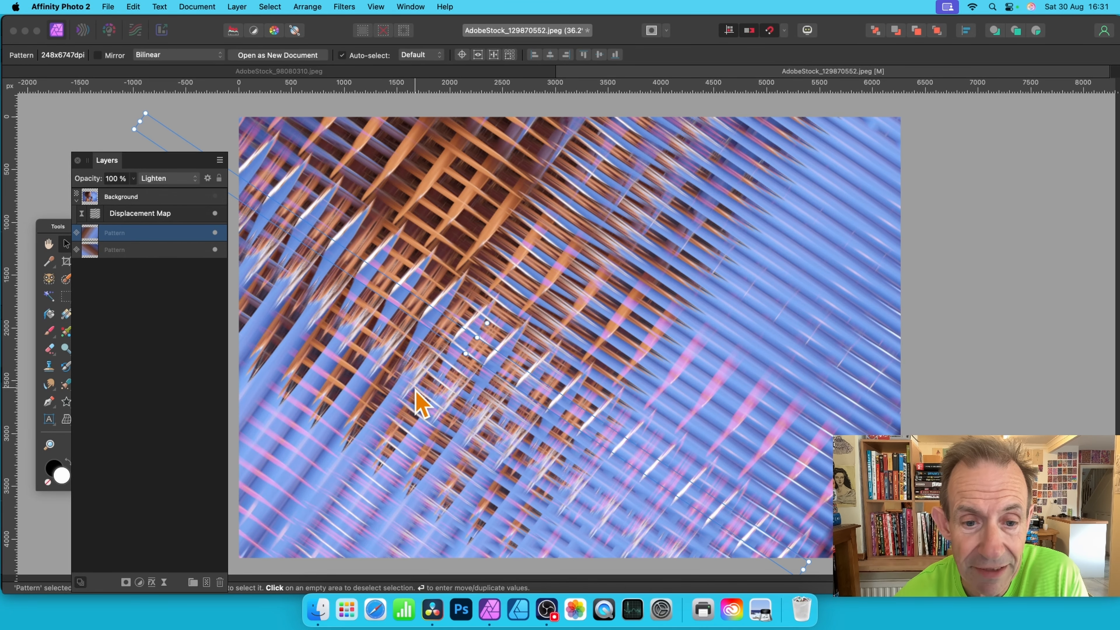
Step: Rotate the upper remaining Pattern layer to a steeper diagonal and set its blend mode to Difference
drag(487, 323, 510, 322)
click(461, 337)
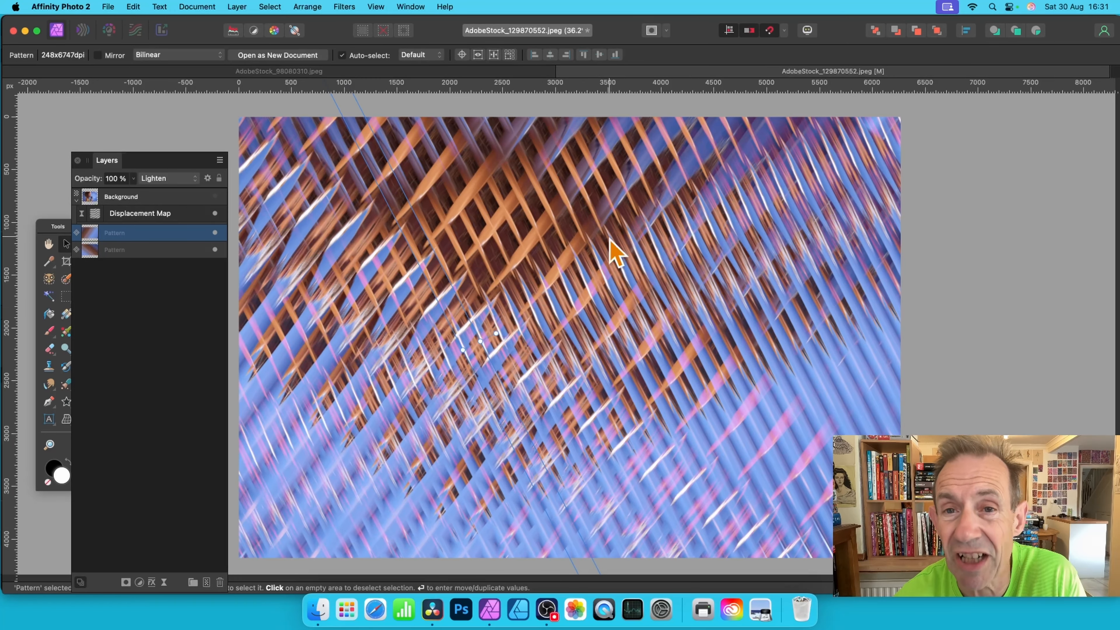
click(167, 179)
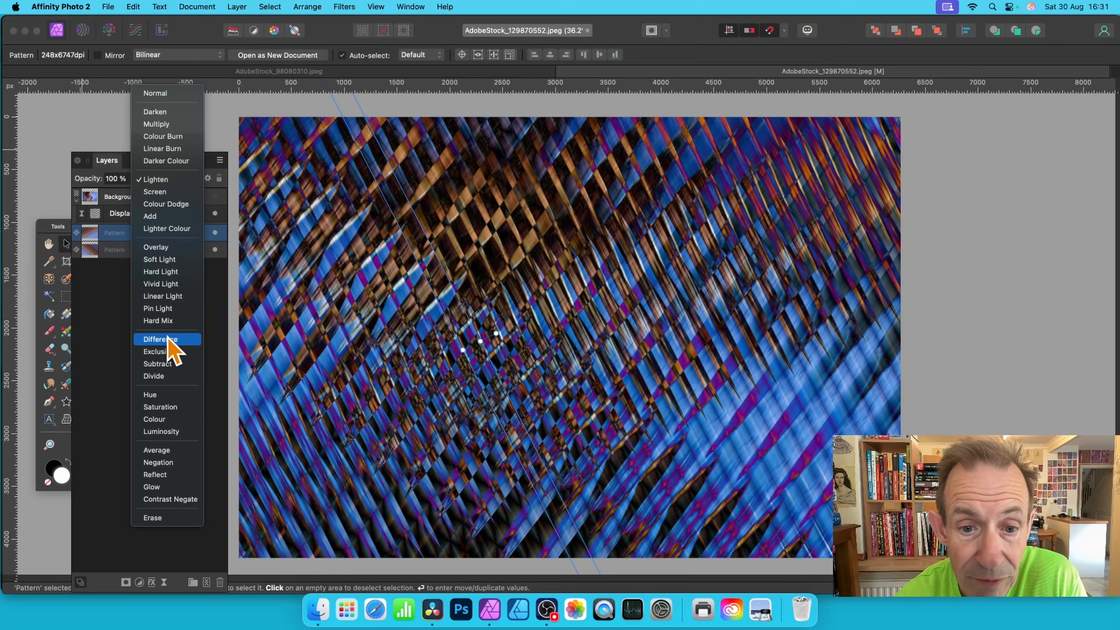
click(168, 339)
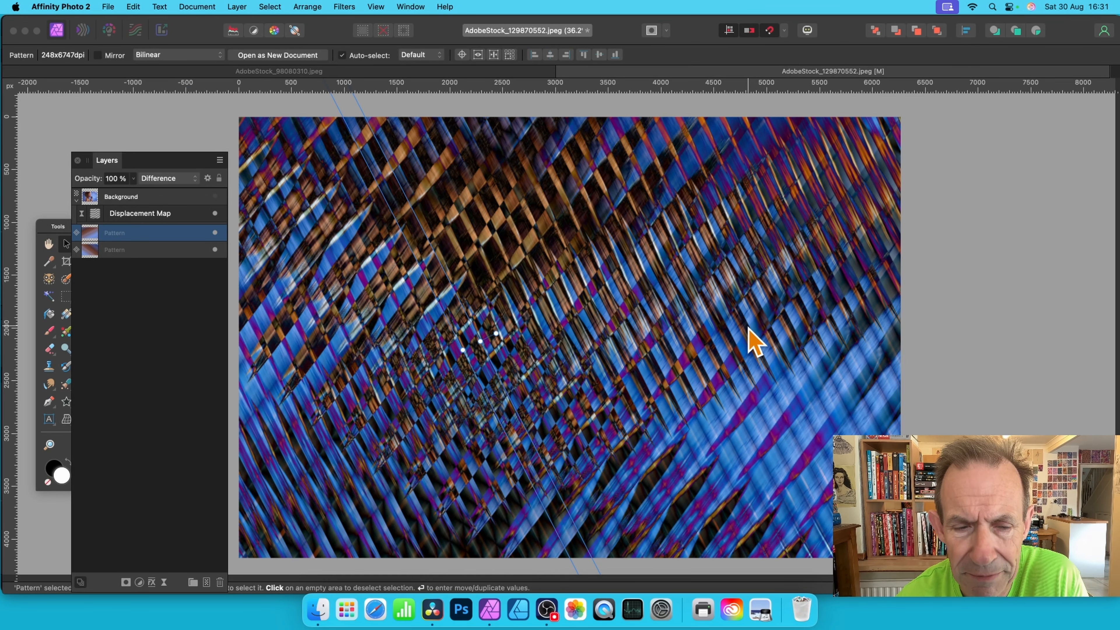
Step: Show the Background layer again and reload its live Displace map from the layers beneath at a strength of 367.9 px
click(149, 197)
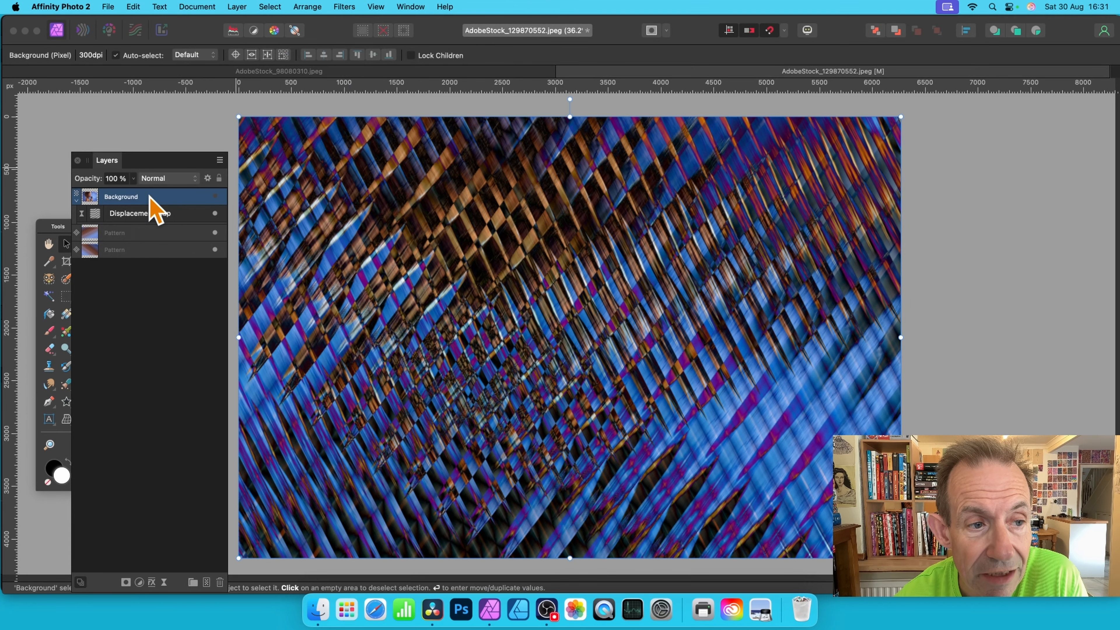
click(216, 197)
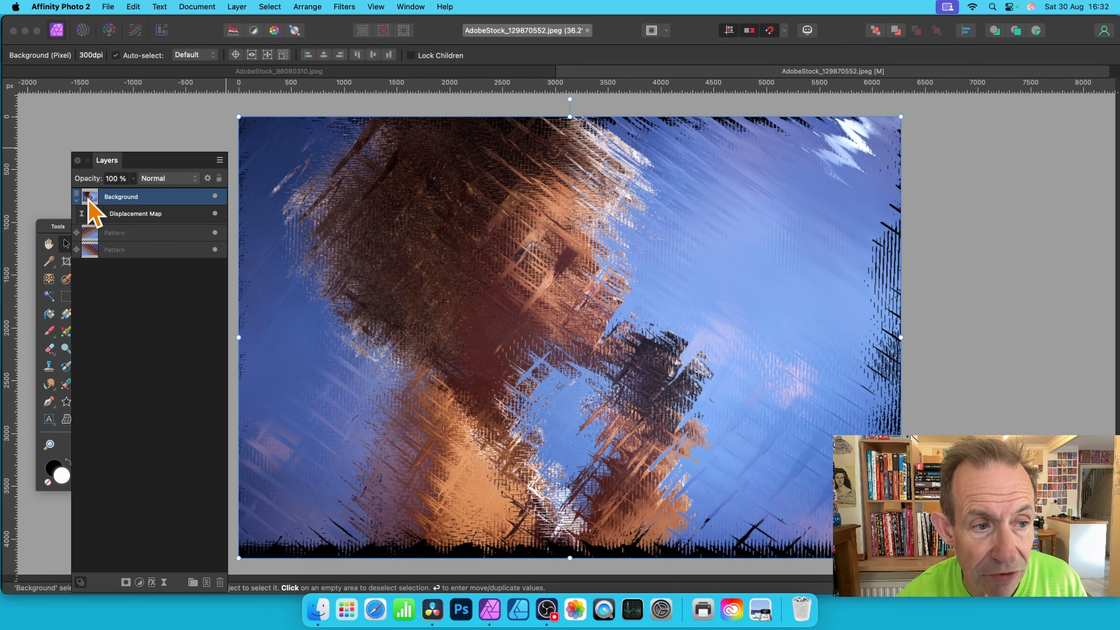
double_click(95, 214)
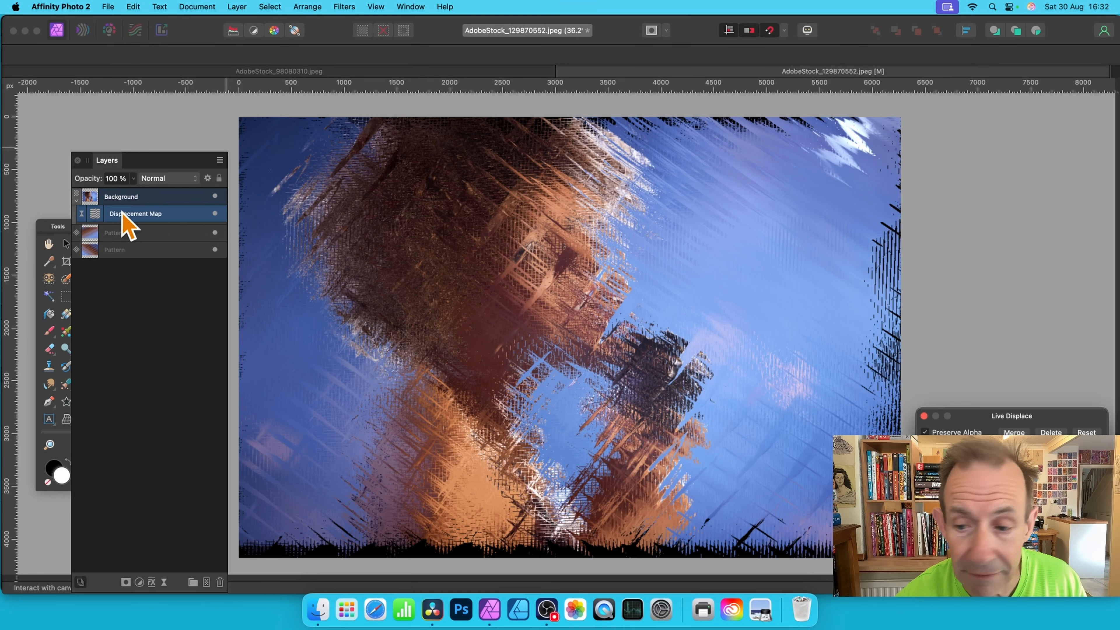
drag(999, 411, 571, 187)
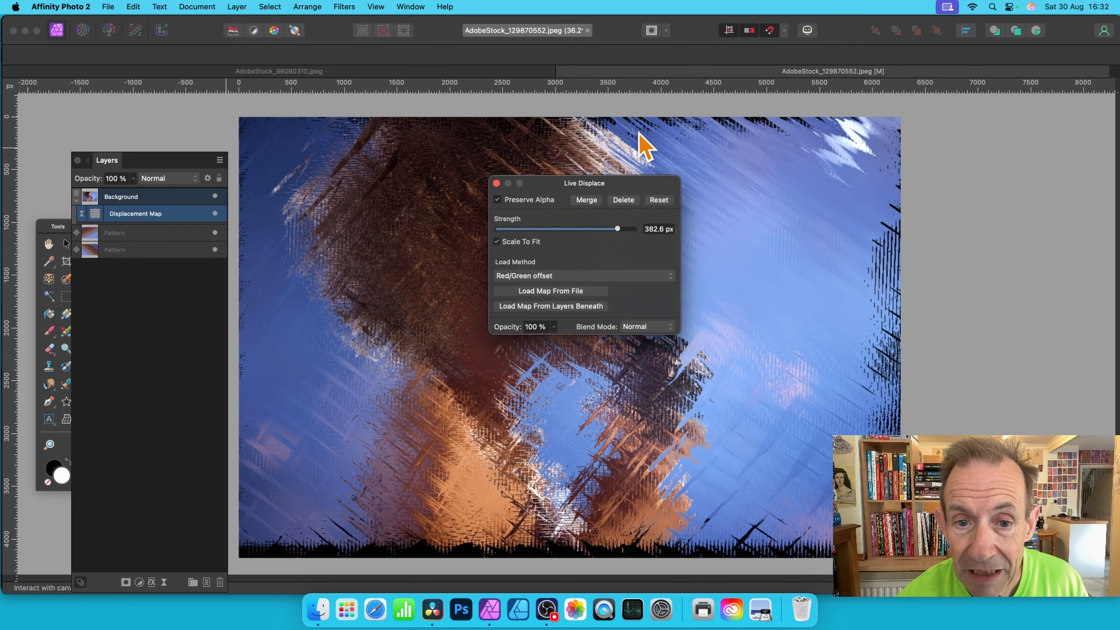
drag(618, 229, 616, 229)
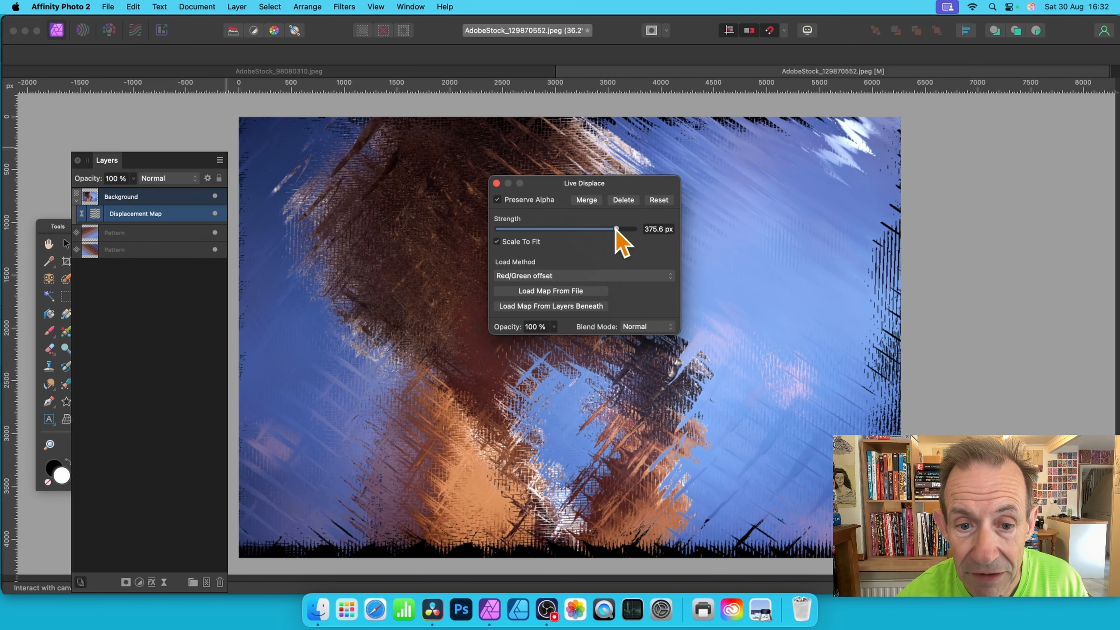
click(567, 308)
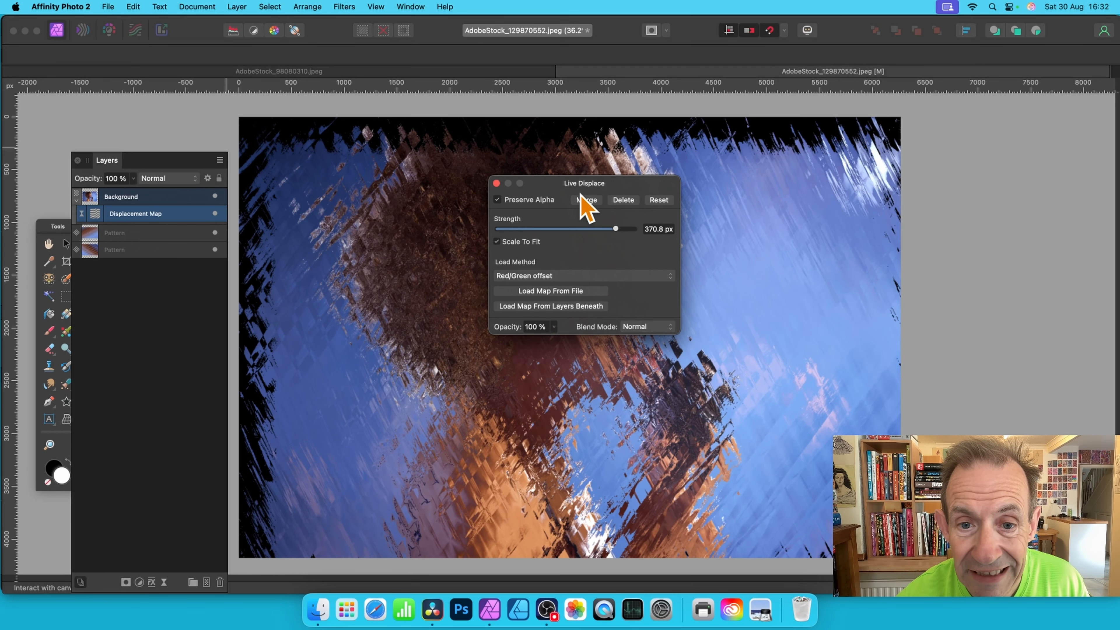
drag(580, 193, 761, 185)
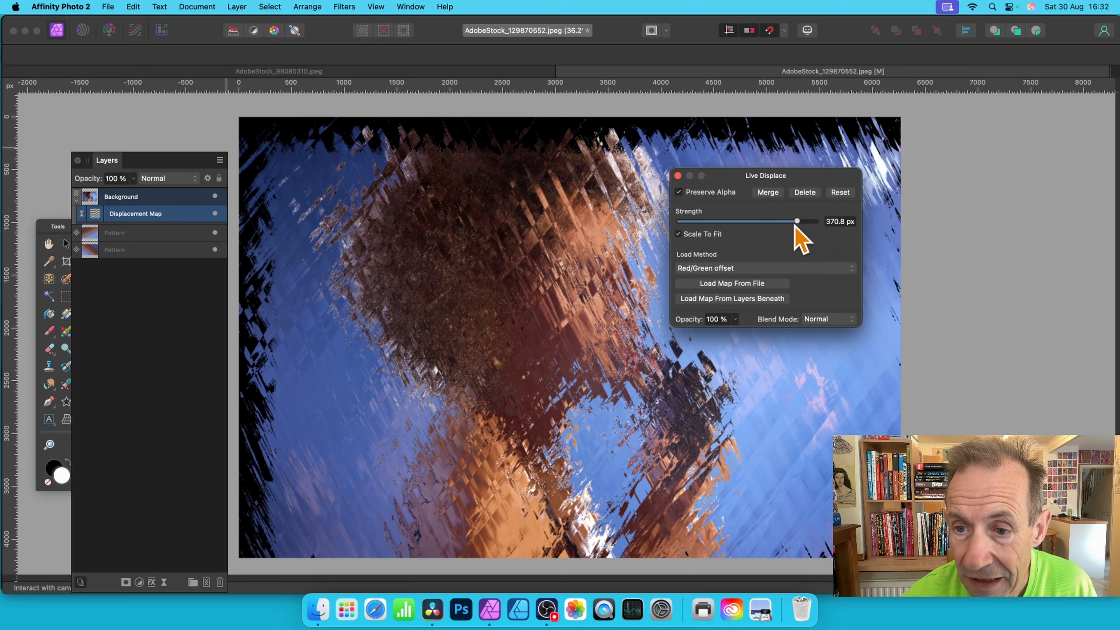
mouse_move(797, 221)
mouse_down()
mouse_move(808, 220)
mouse_move(712, 222)
mouse_move(815, 227)
mouse_move(745, 225)
mouse_move(797, 229)
mouse_up()
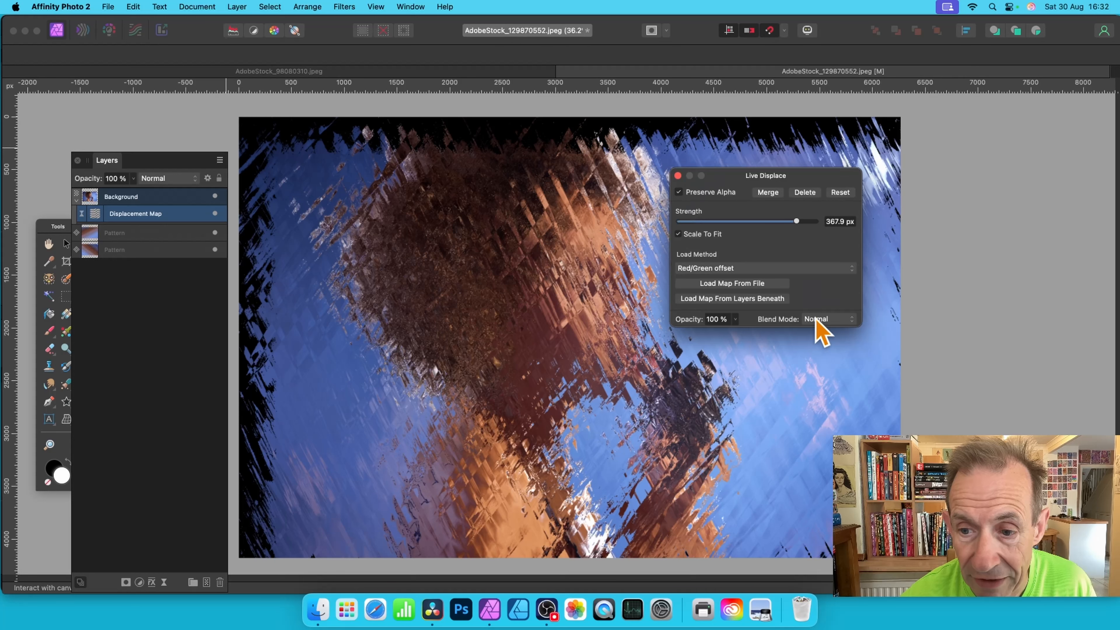
Step: Set the live Displace filter's blend mode to Overlay and its opacity to 75%, and close its settings
click(839, 325)
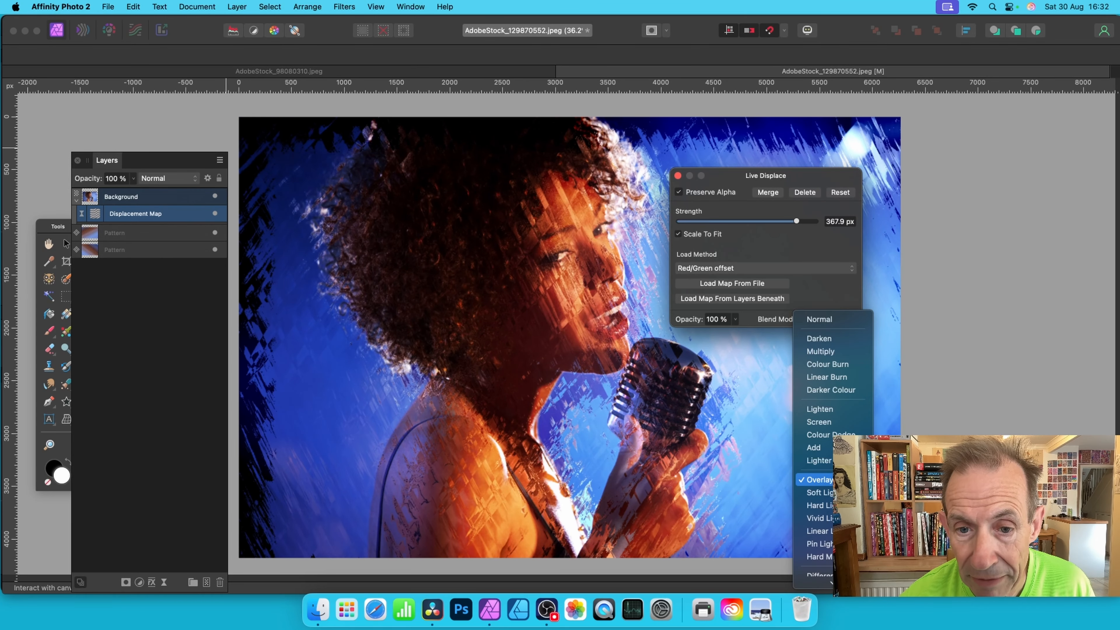
click(819, 479)
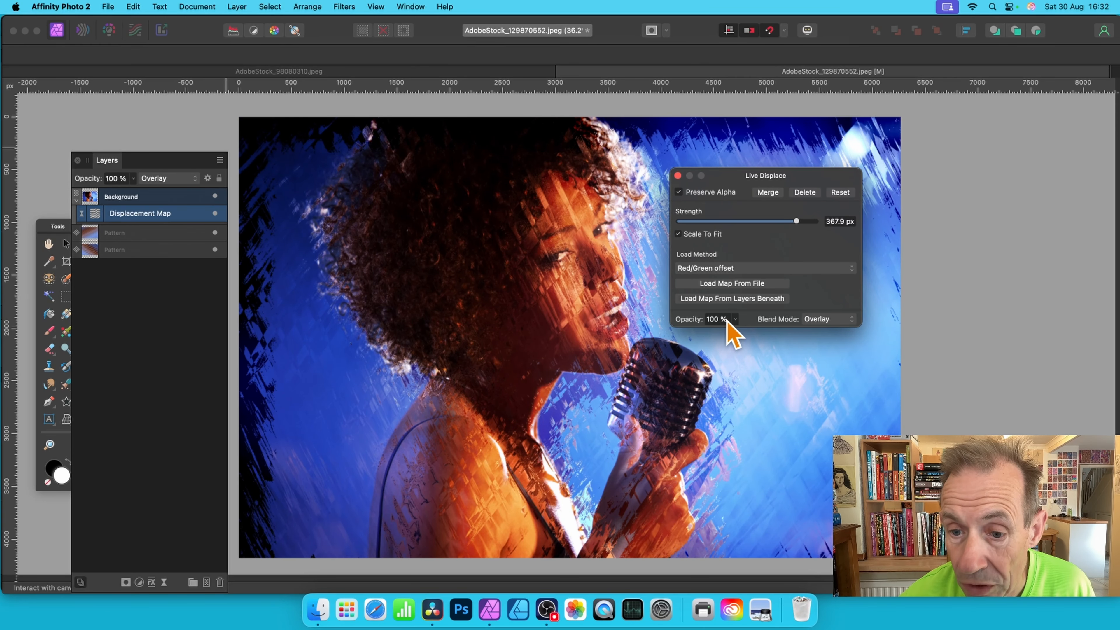
drag(734, 320, 710, 334)
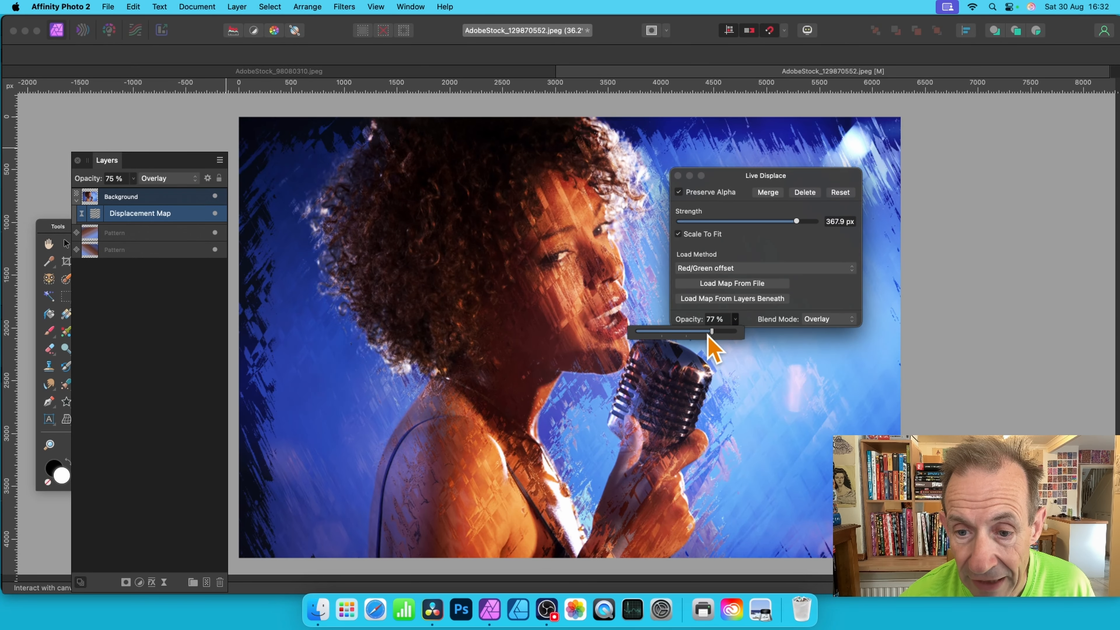
click(677, 175)
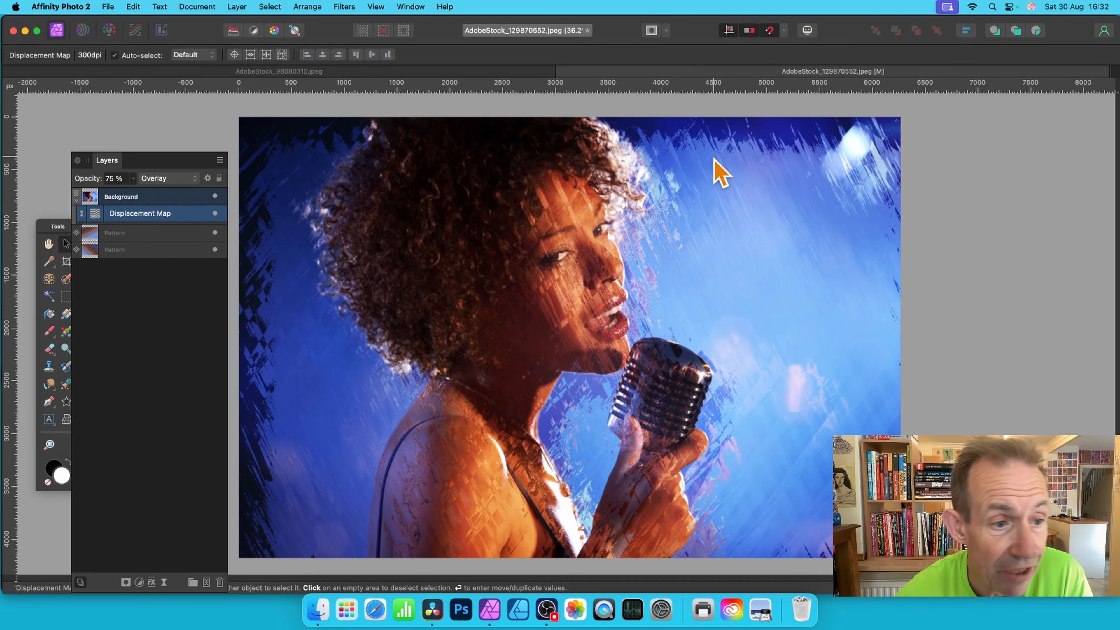
Step: Widen the upper Pattern layer's tile several times over and rotate it to slant along the opposite diagonal
click(141, 234)
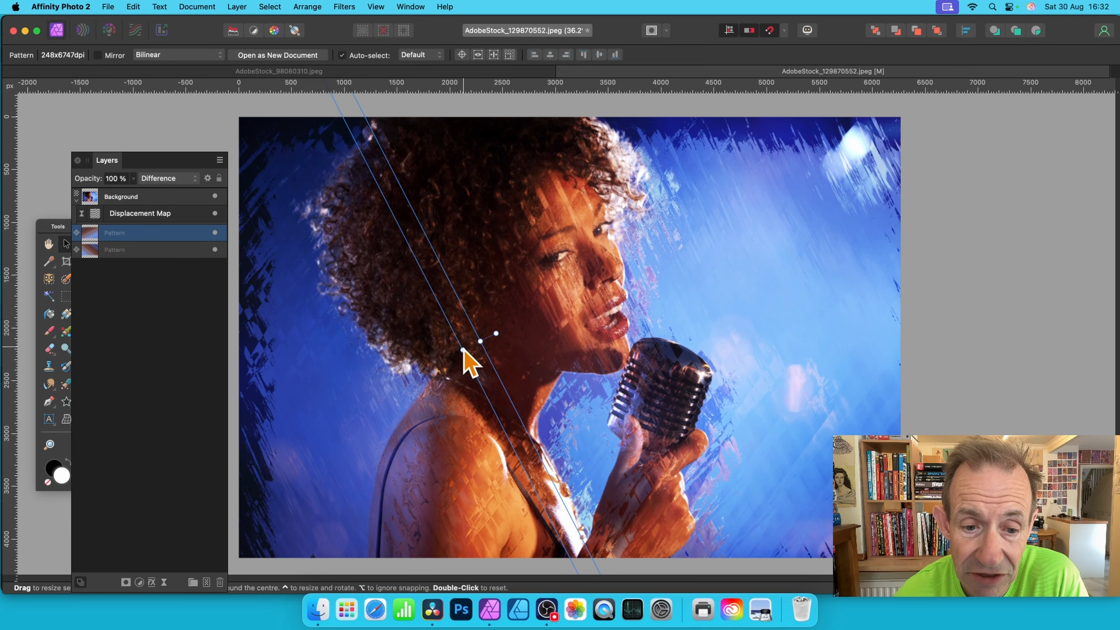
drag(462, 349, 393, 387)
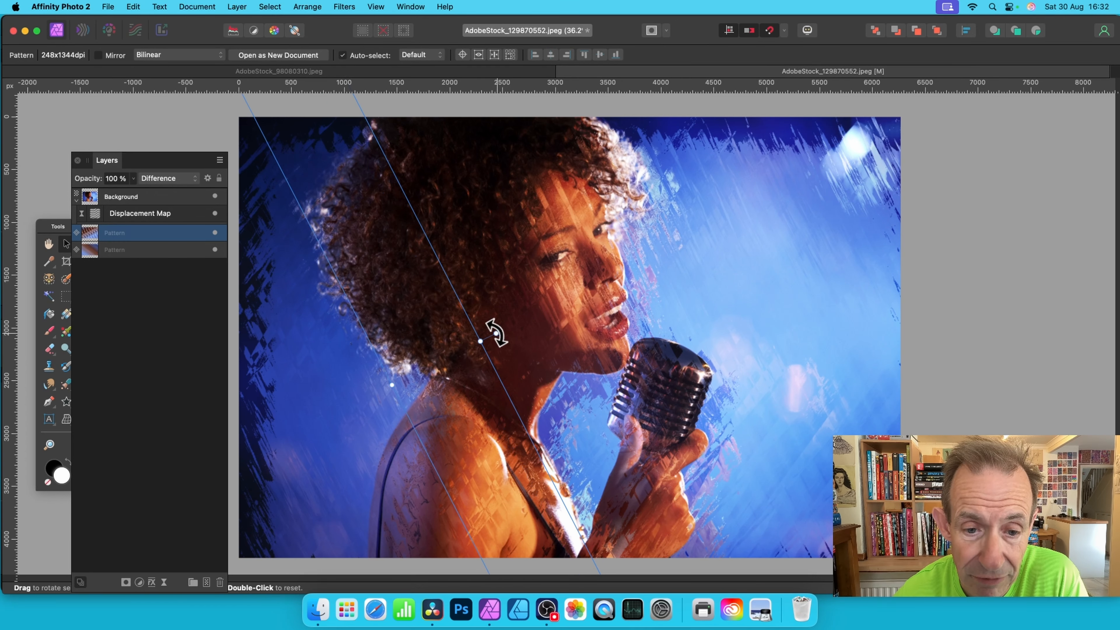
drag(497, 328, 496, 394)
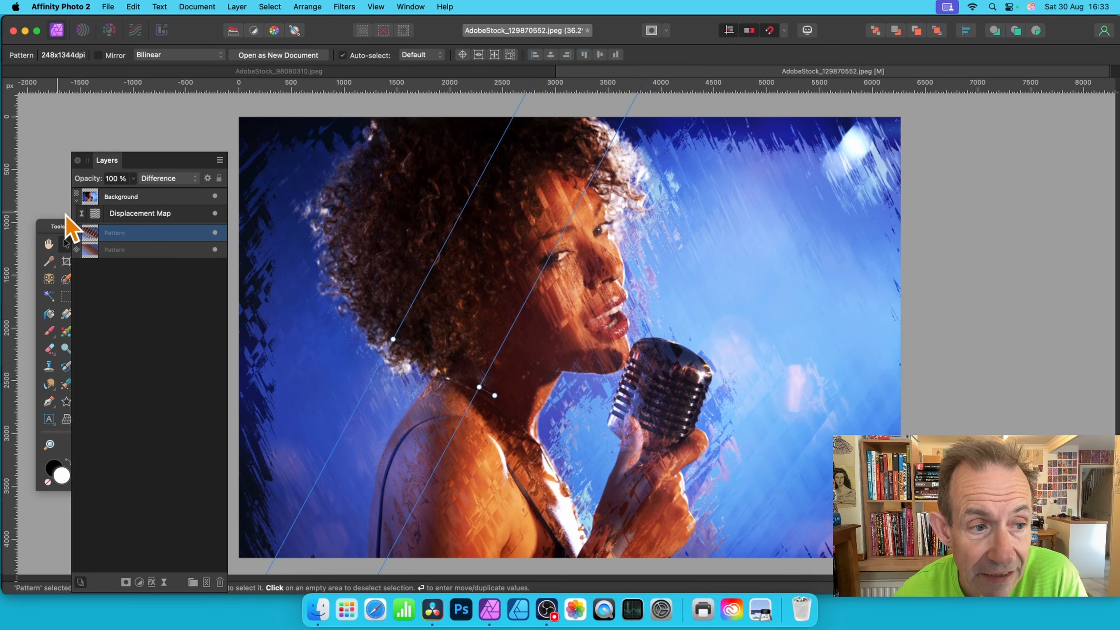
Step: Try reloading the live Displace map from the layers beneath with a strength of 499.8 px, and close the settings
double_click(96, 214)
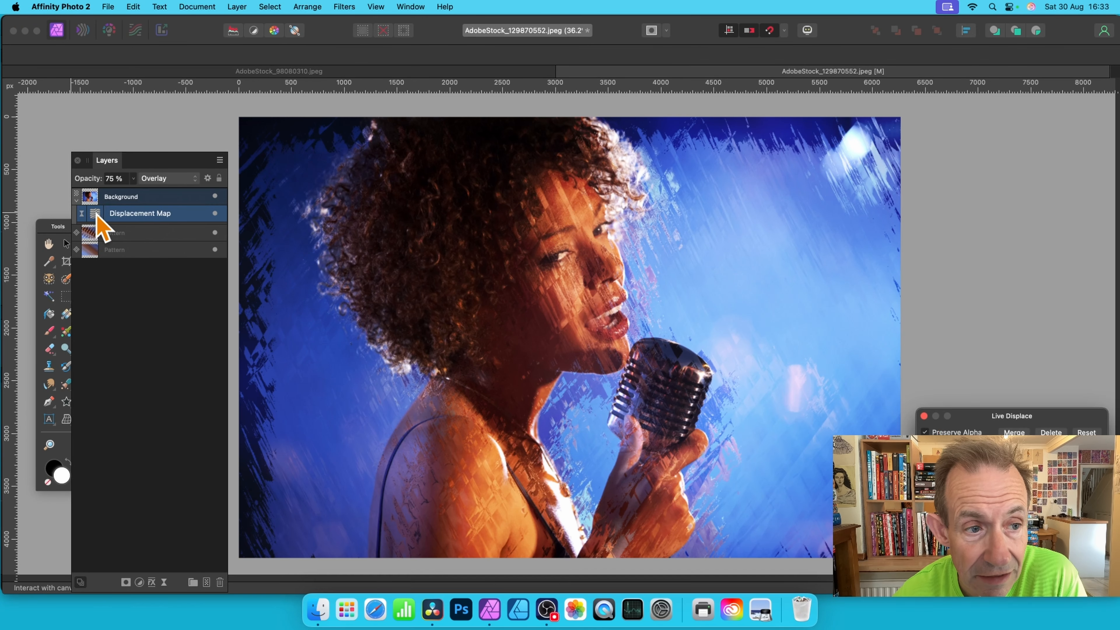
drag(999, 419, 668, 223)
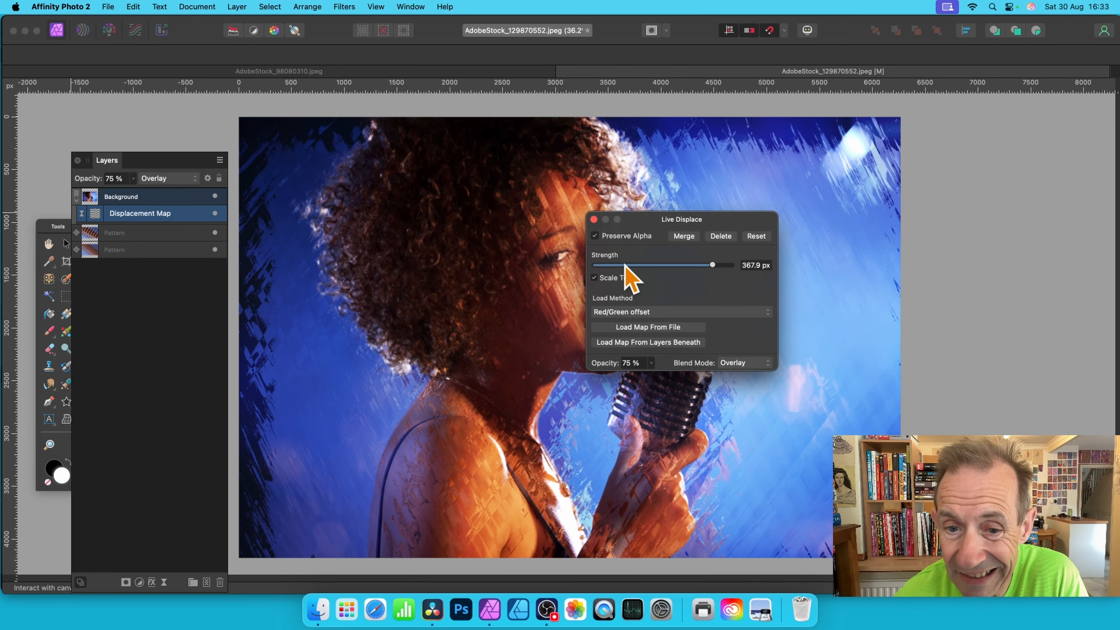
click(647, 343)
mouse_move(711, 265)
mouse_down()
mouse_move(683, 265)
mouse_move(732, 265)
mouse_up()
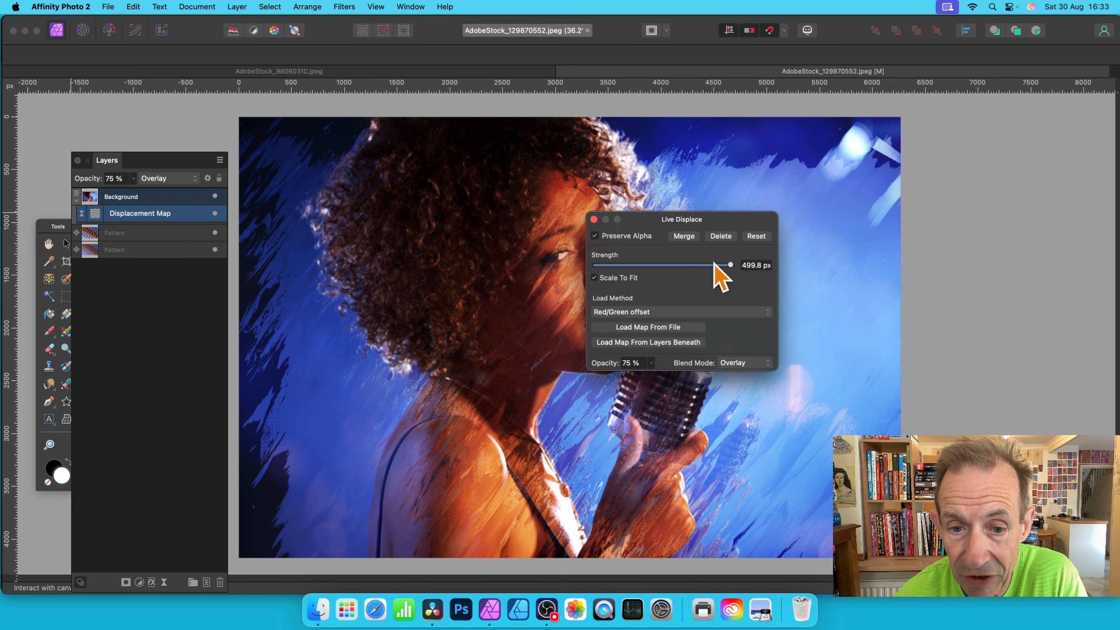
drag(645, 218, 772, 183)
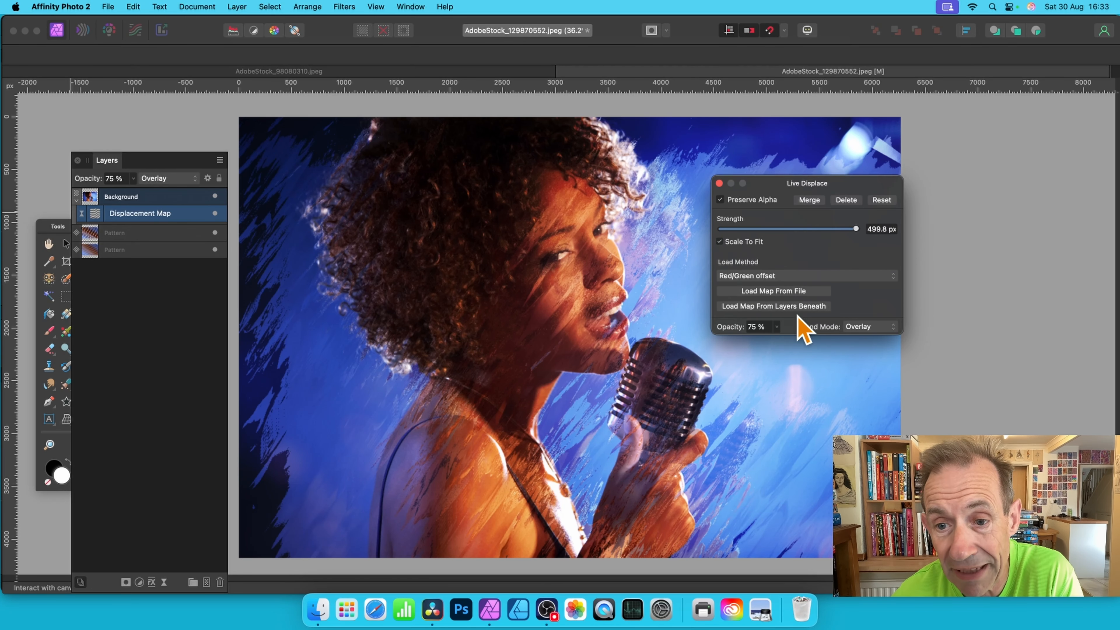
click(719, 183)
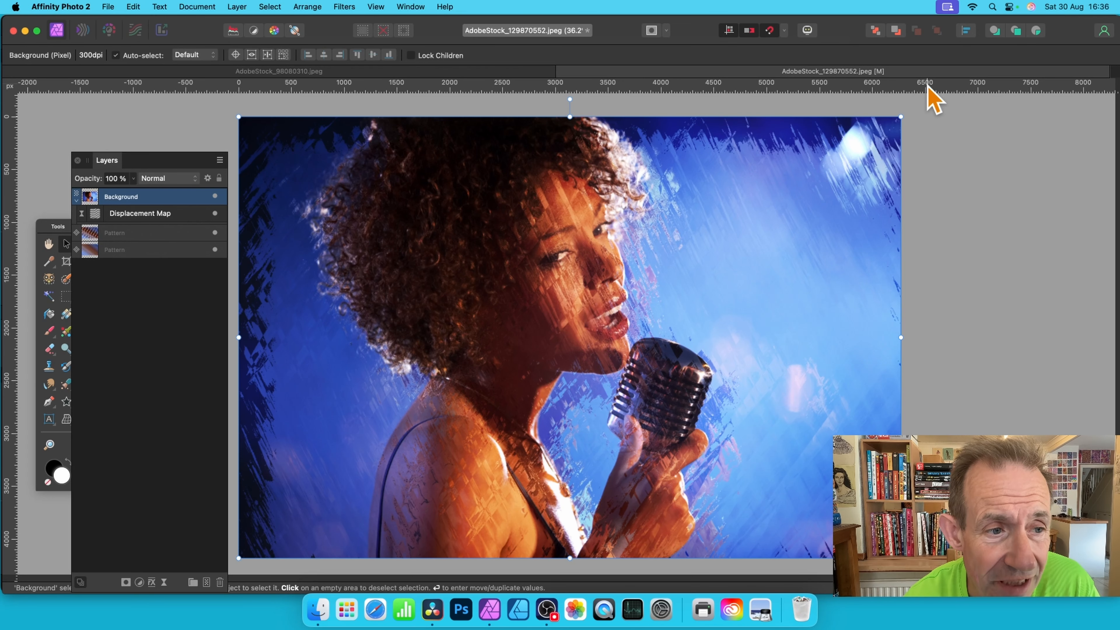
Step: Duplicate the Displacement Map filter layer twice inside the Background layer
click(146, 216)
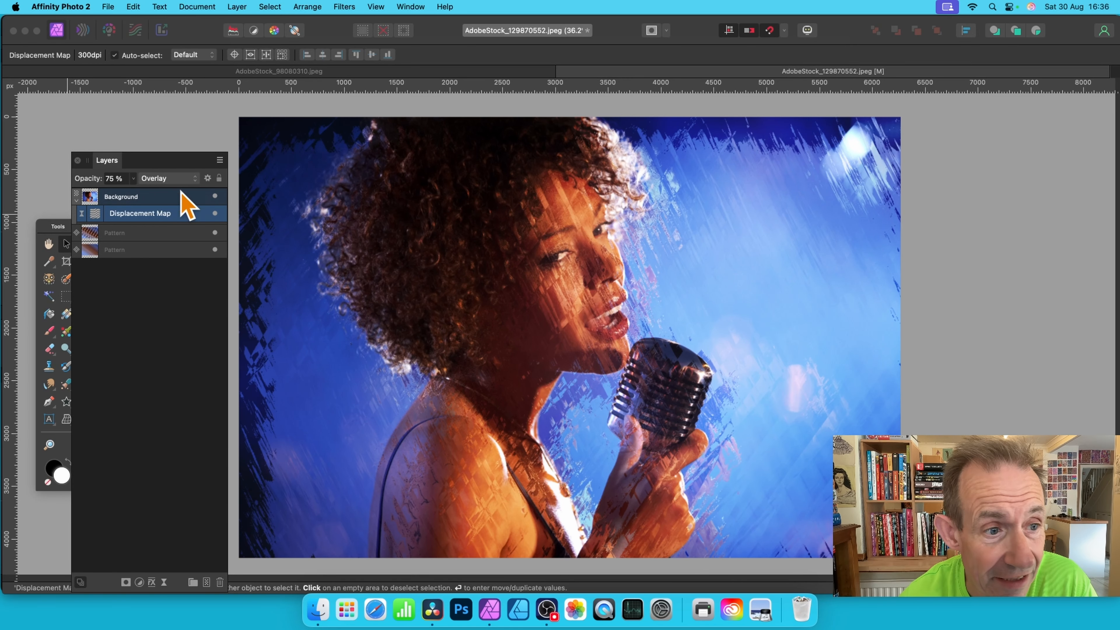
right_click(166, 215)
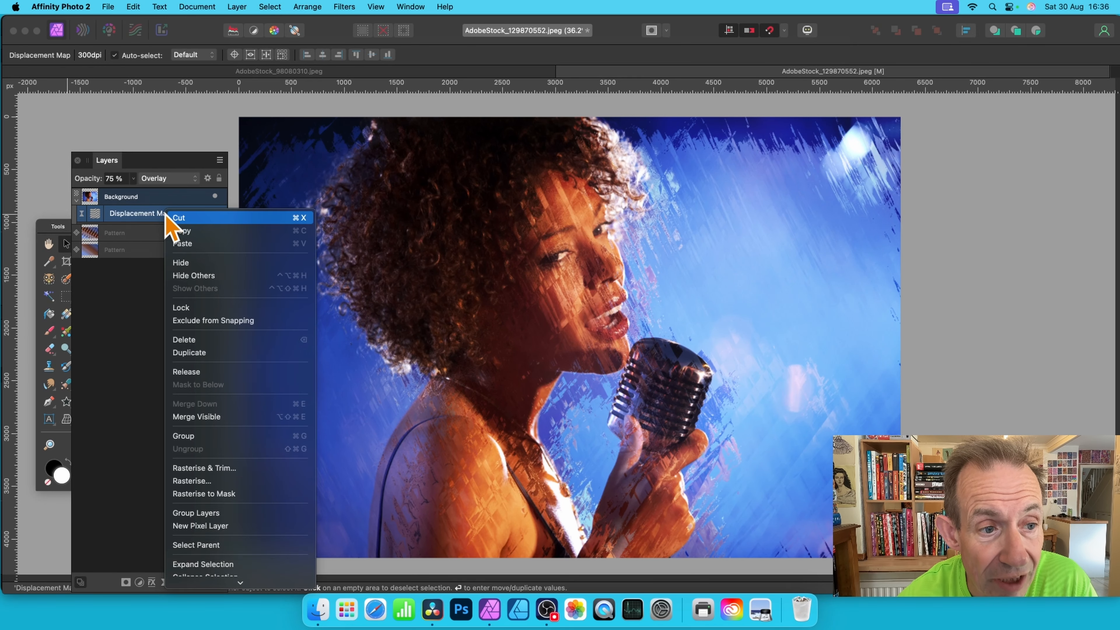
click(202, 355)
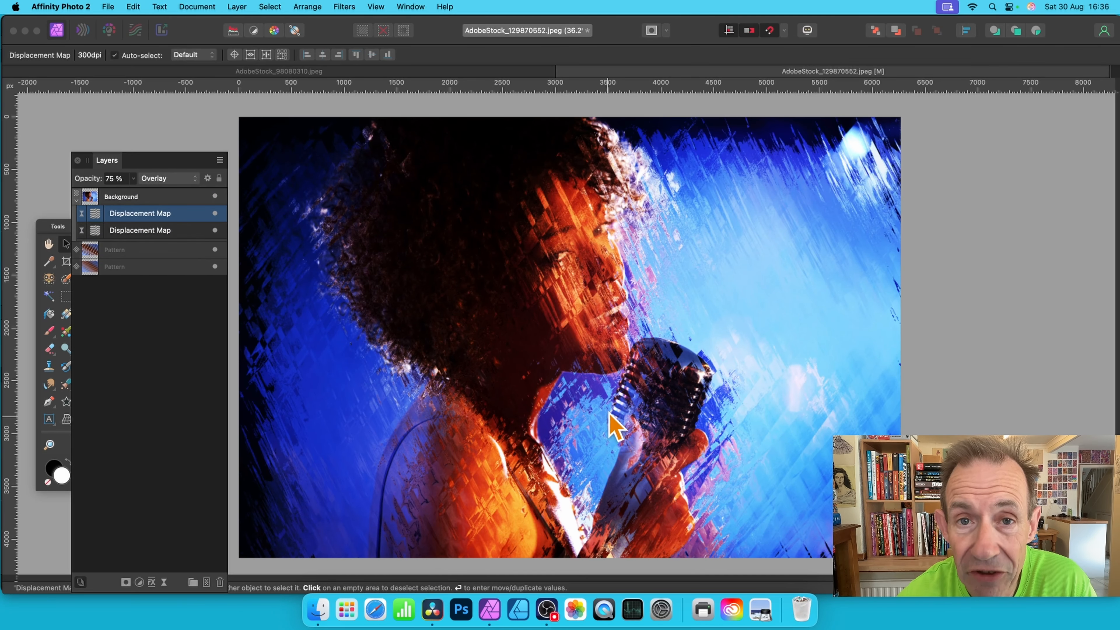
right_click(150, 215)
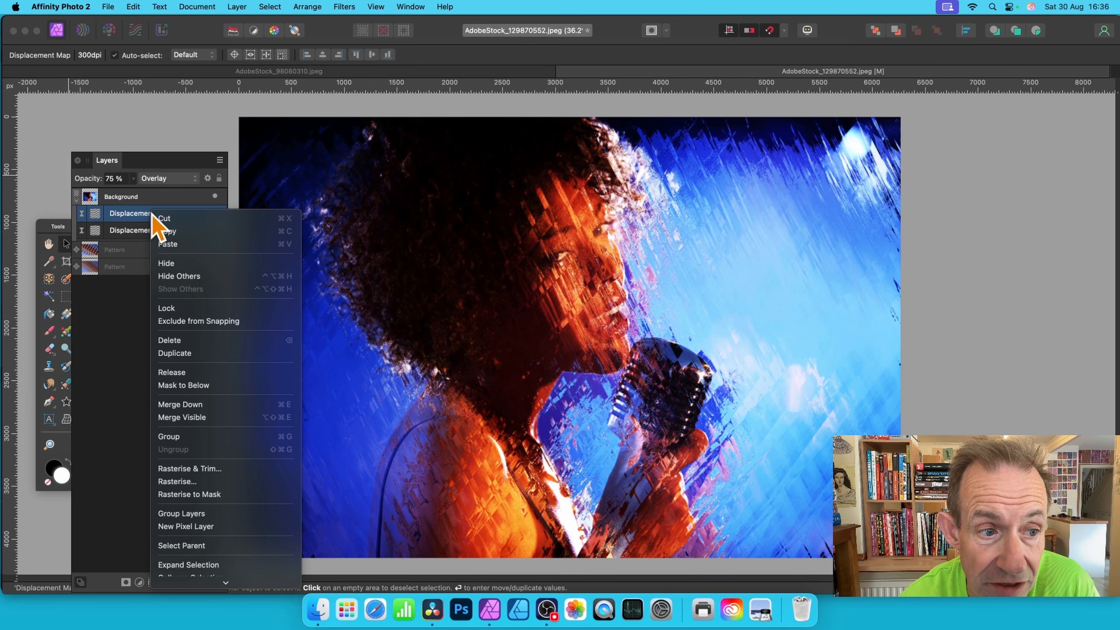
click(194, 355)
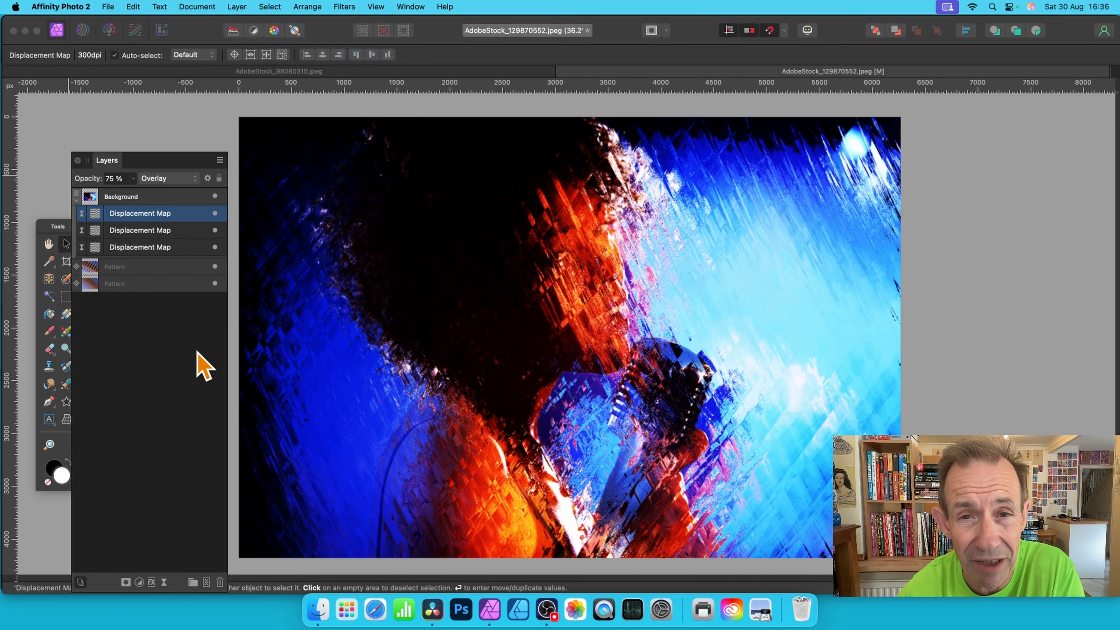
Step: Set the topmost Displacement Map's strength to 46.4 px, reload its map from the layers beneath, and close its settings
click(96, 214)
drag(997, 422, 762, 237)
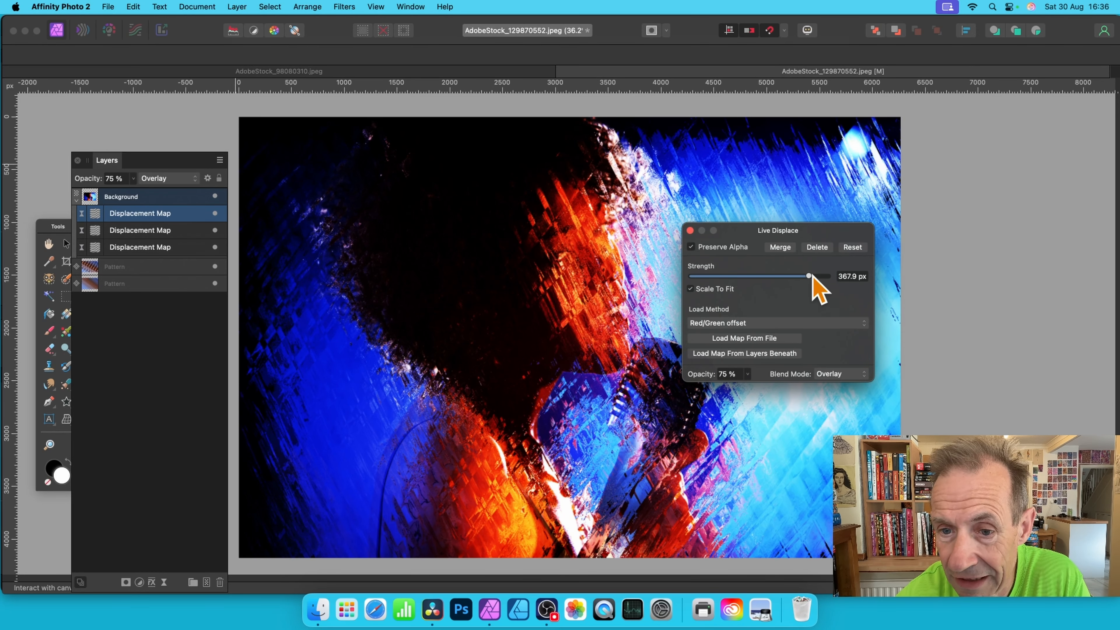
drag(809, 277, 766, 276)
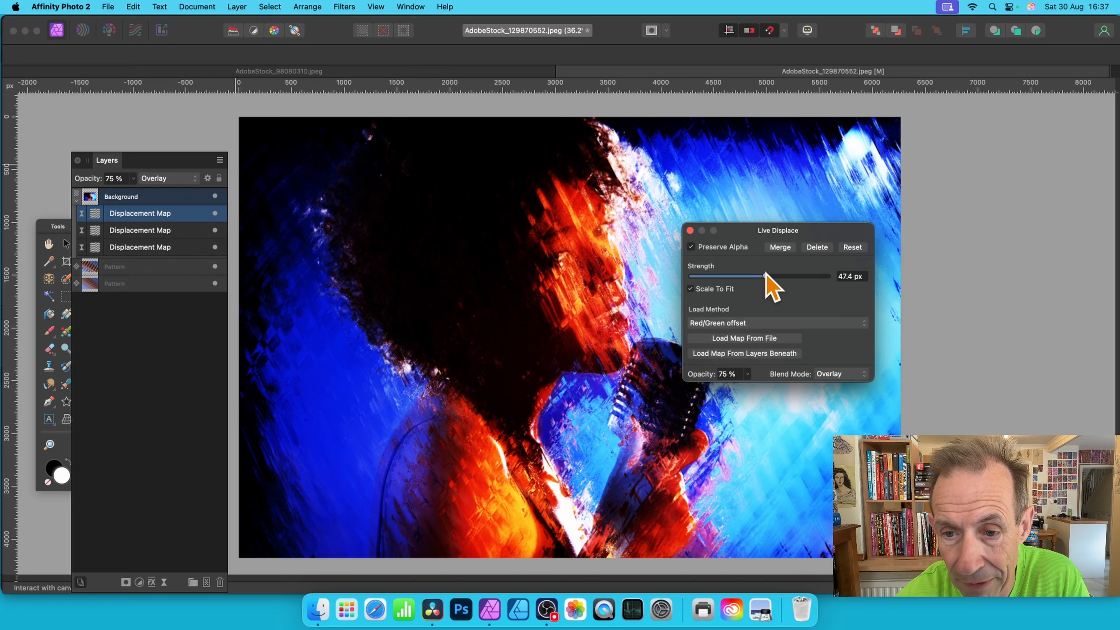
click(769, 353)
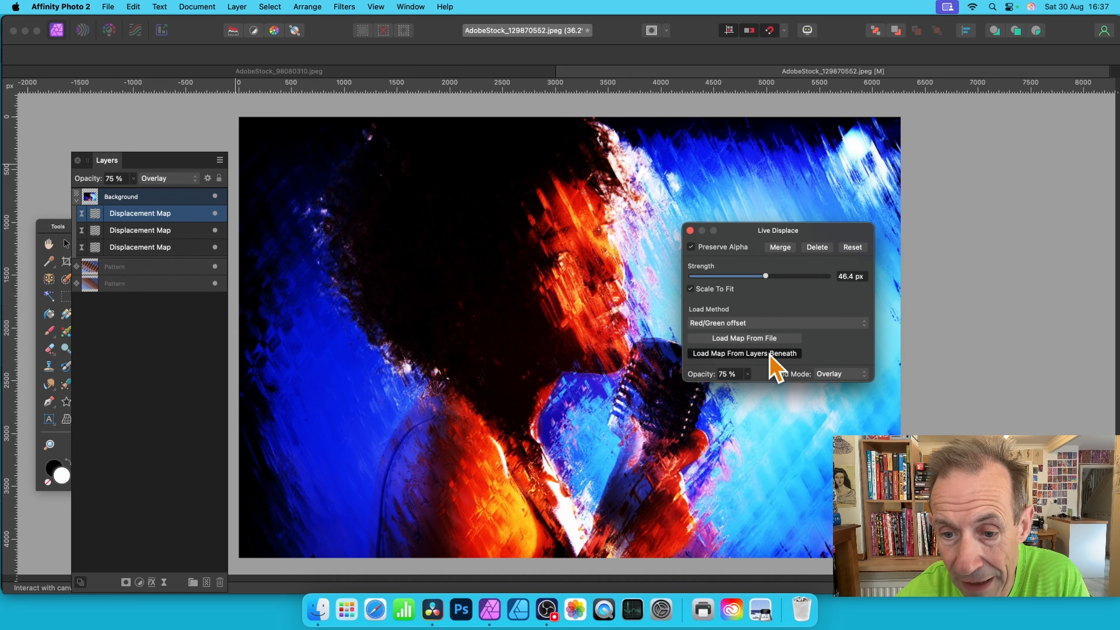
click(690, 231)
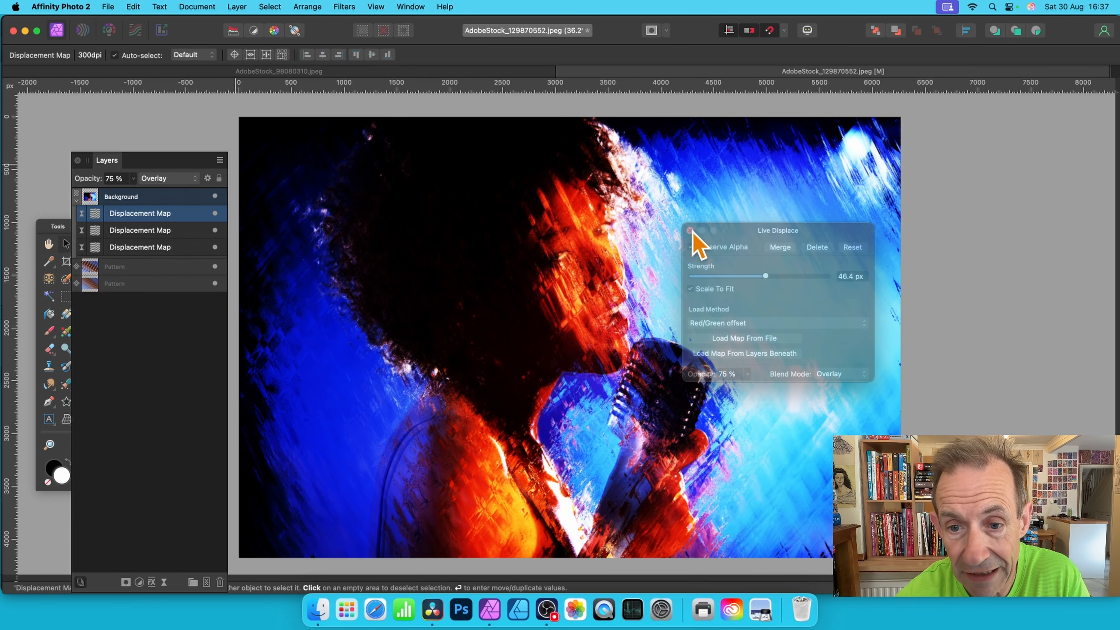
Step: Reload the middle Displacement Map from the layers beneath and set its strength to 298.7 px
double_click(95, 230)
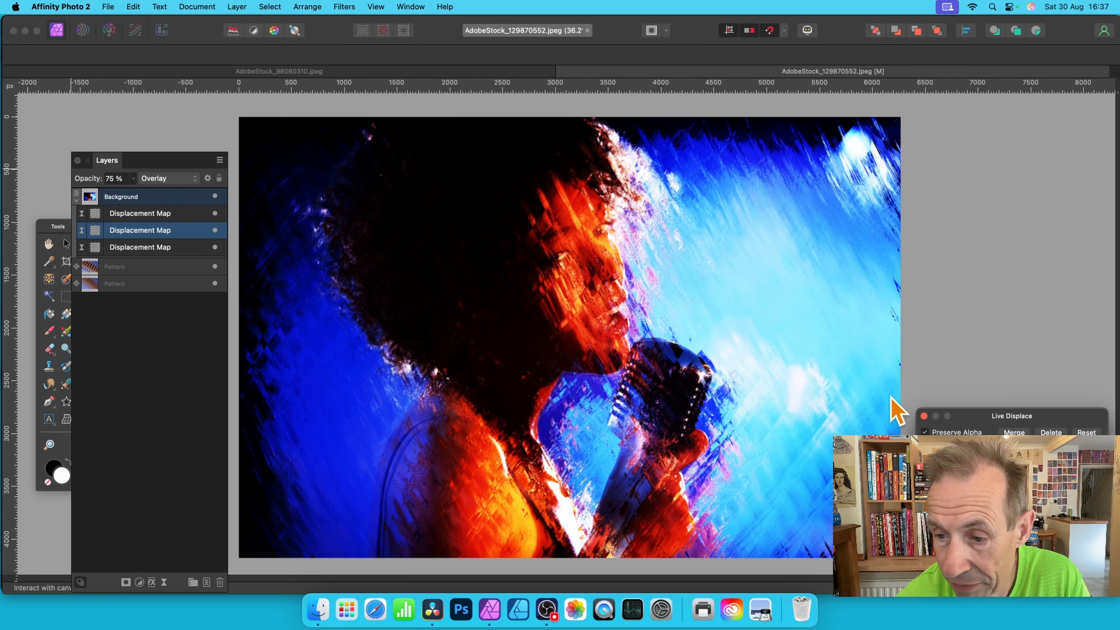
drag(973, 412, 662, 160)
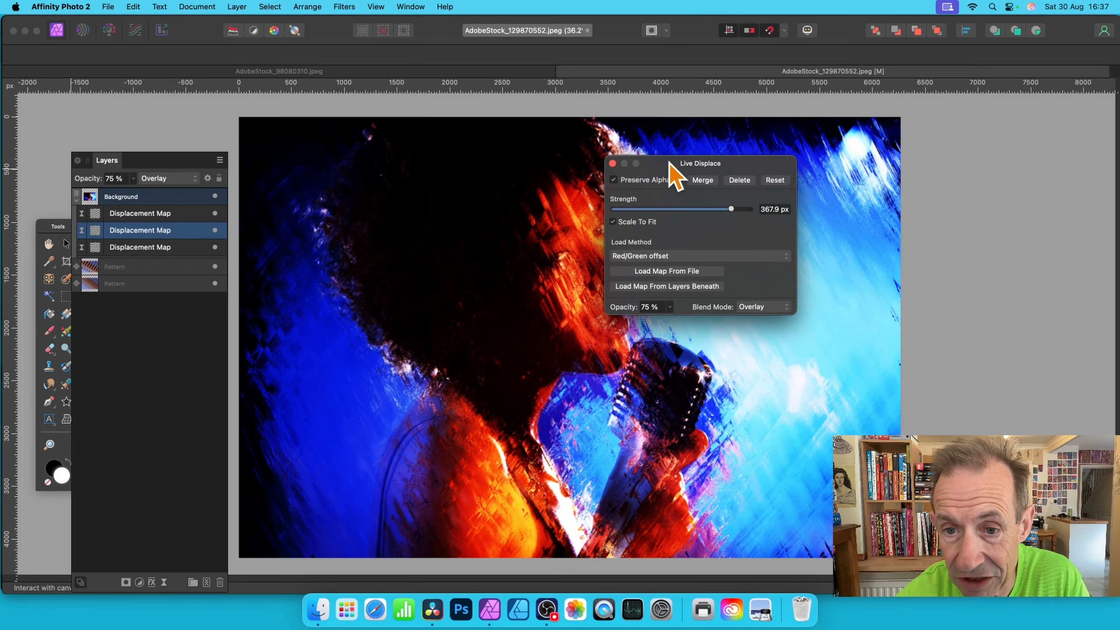
drag(725, 212, 712, 211)
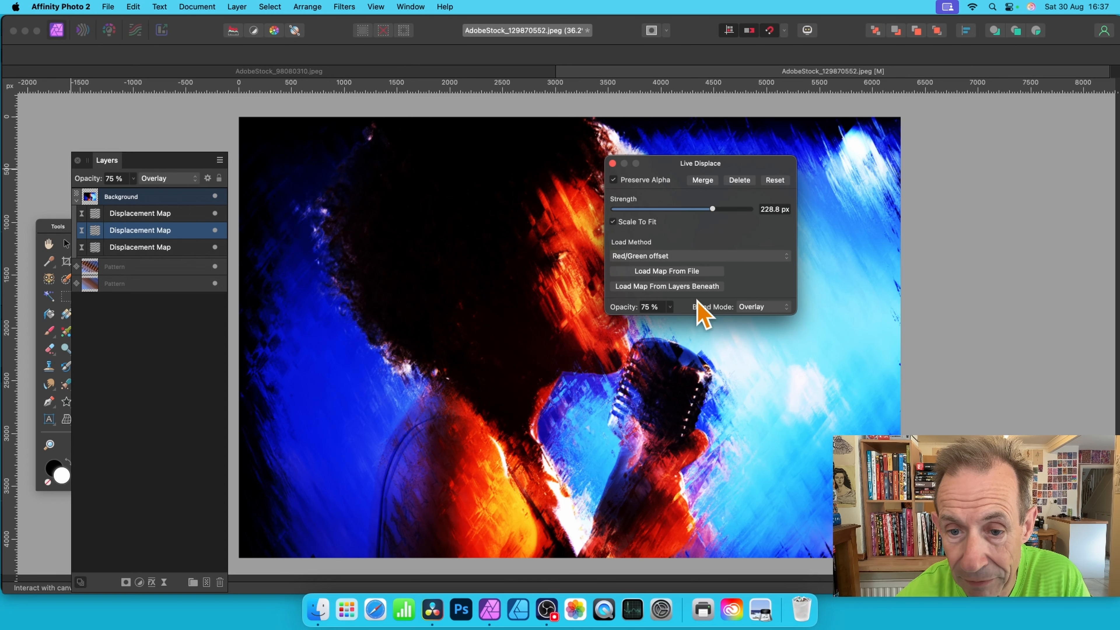
click(685, 287)
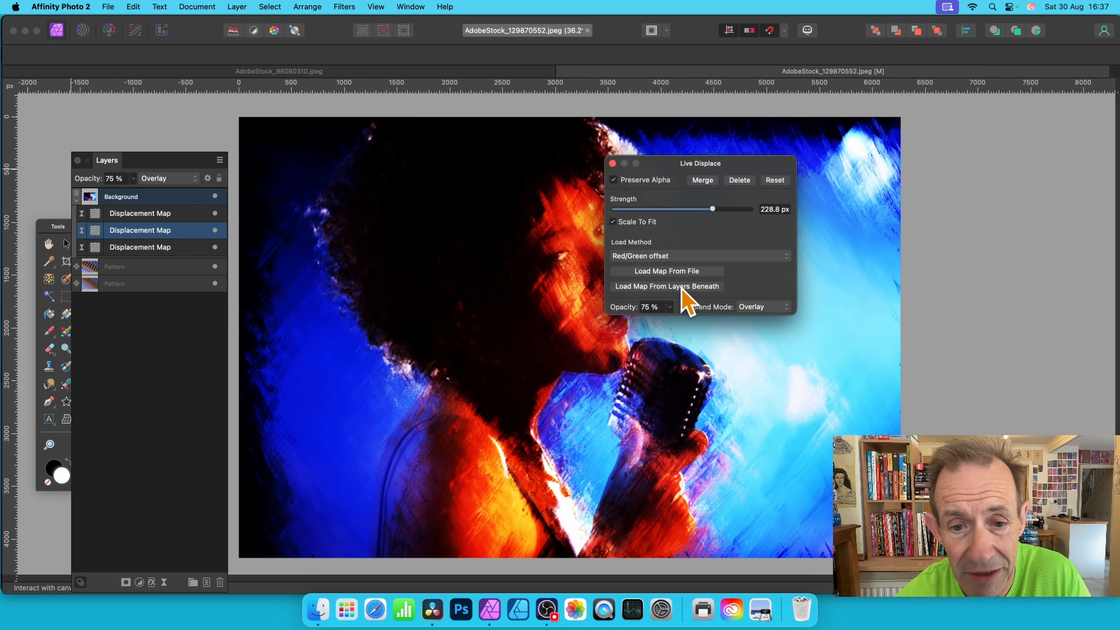
drag(712, 209, 721, 209)
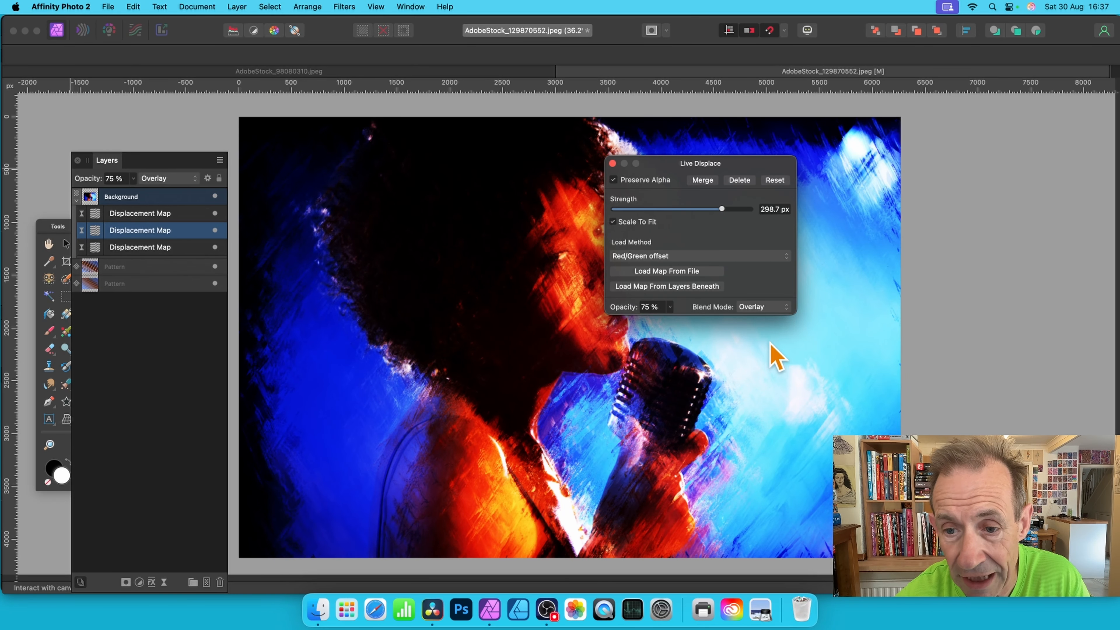
Step: Change the middle Displacement Map's blend mode to Vivid Light and close its settings
click(760, 307)
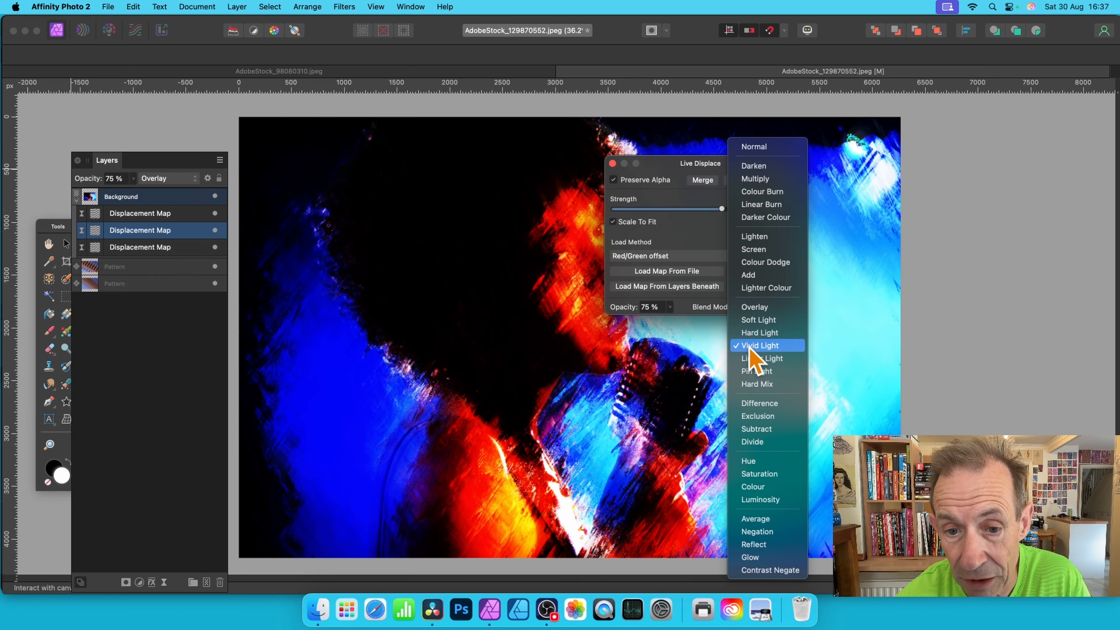
click(749, 346)
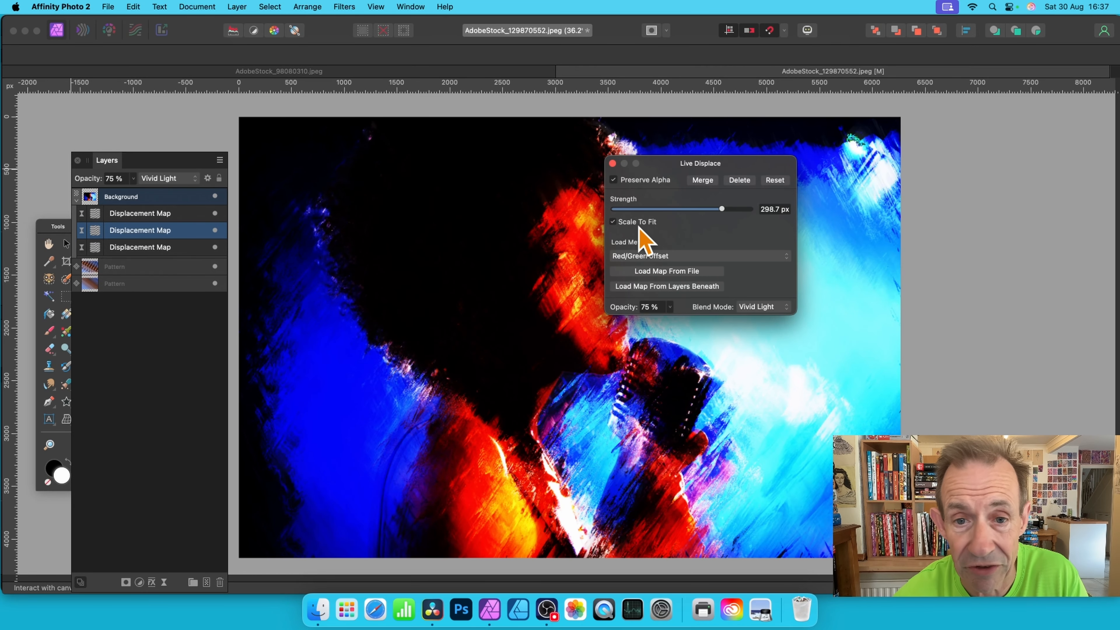
click(612, 164)
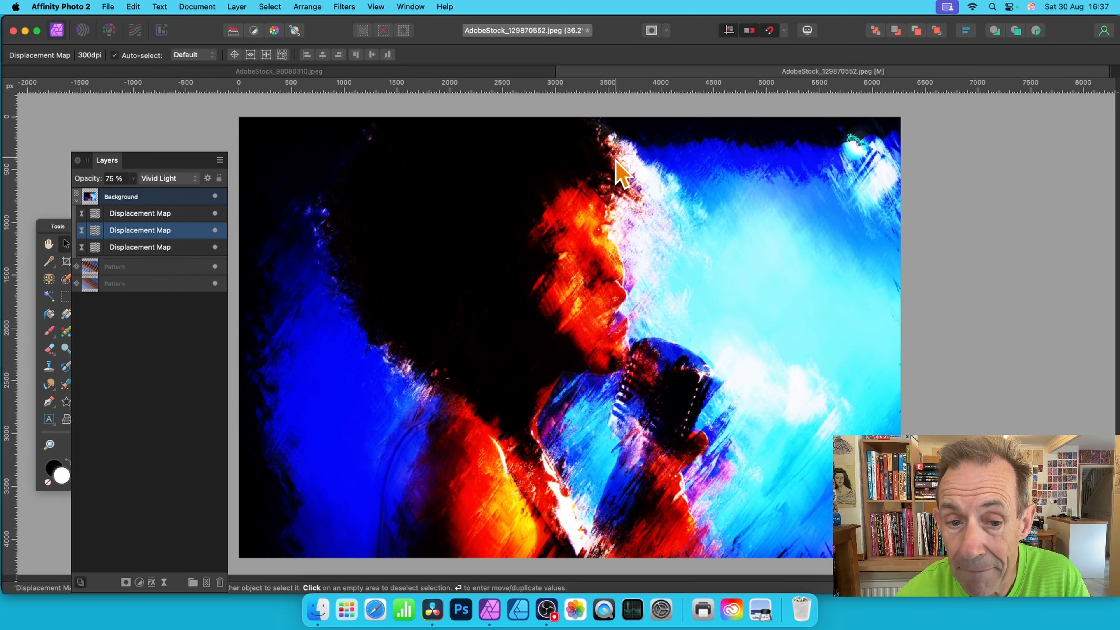
Step: Hide the Background layer, shrink and re-angle the upper Pattern layer's tile into thinner slanted streaks, and set its blend mode to Hue
click(126, 267)
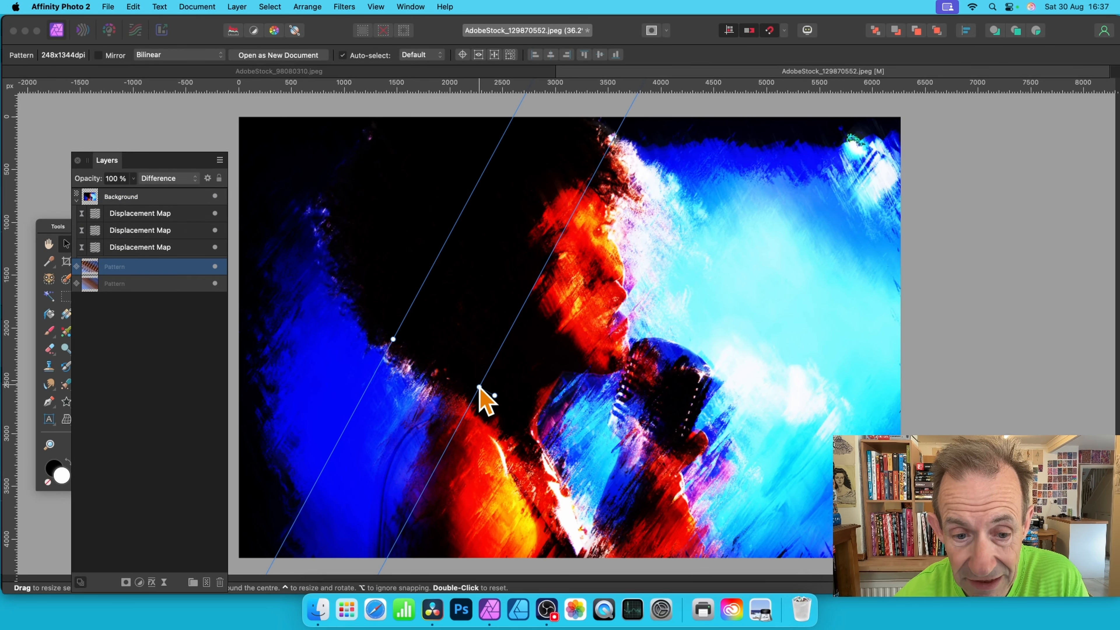
drag(479, 388, 408, 347)
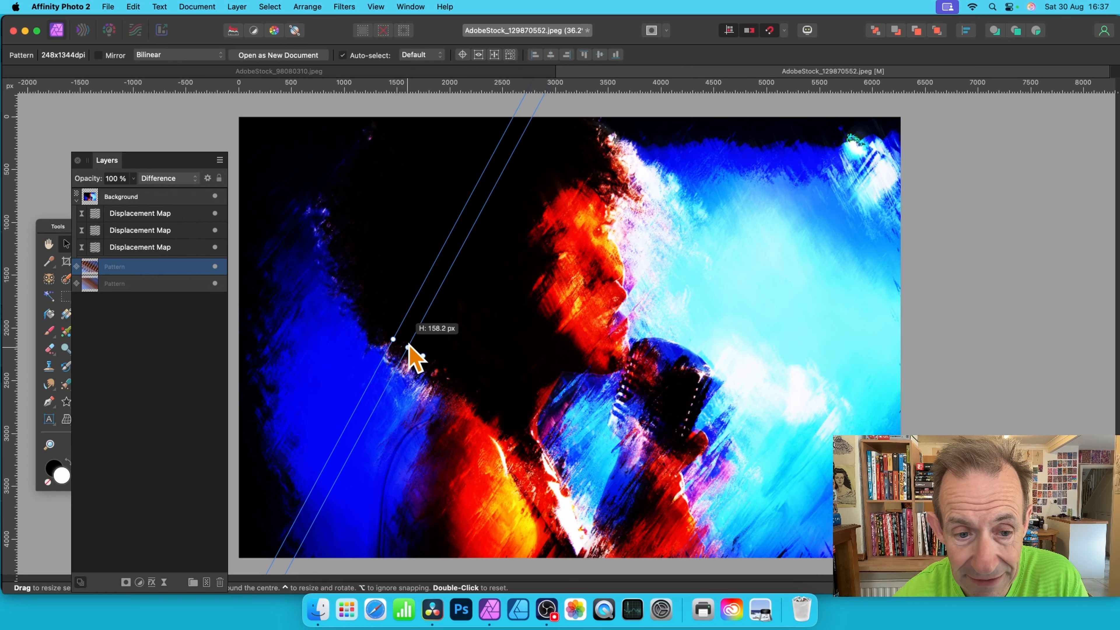
click(215, 196)
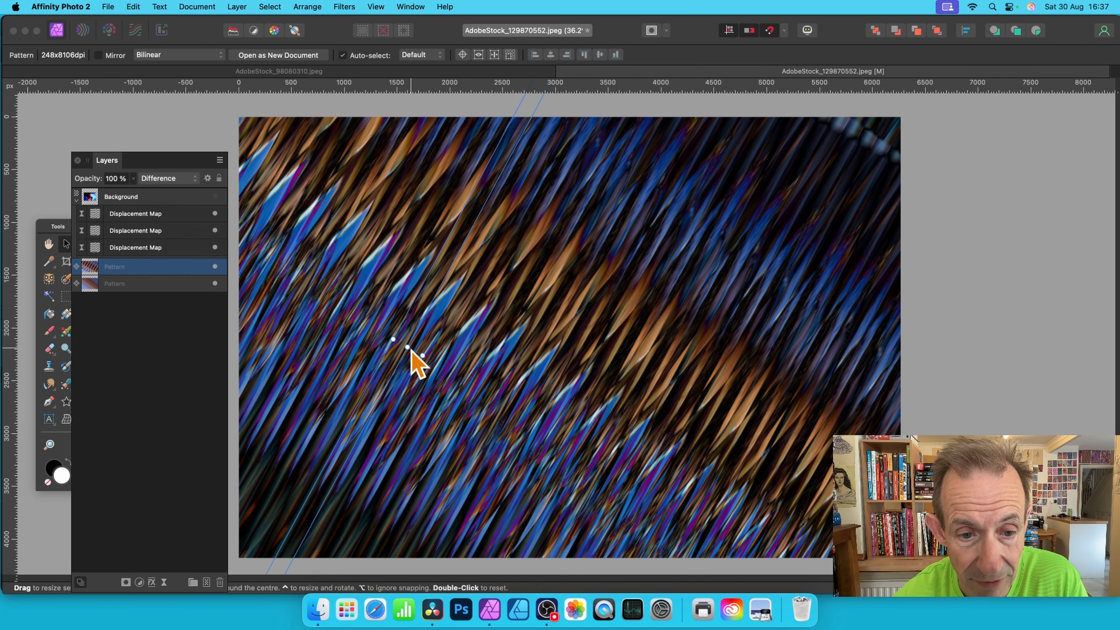
drag(409, 347, 422, 368)
click(181, 178)
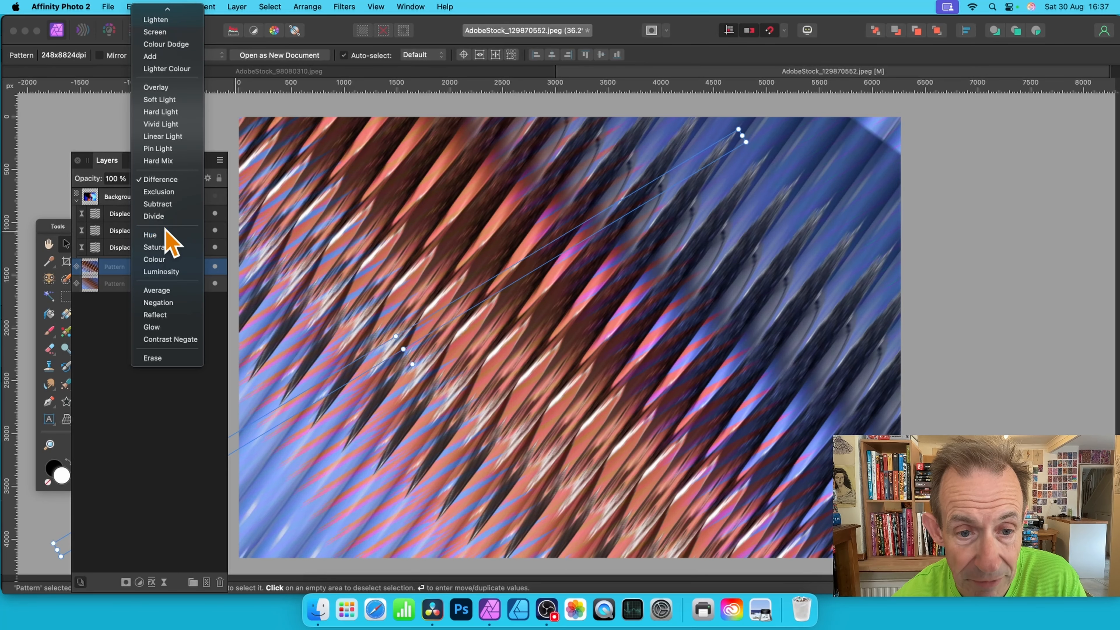
click(166, 235)
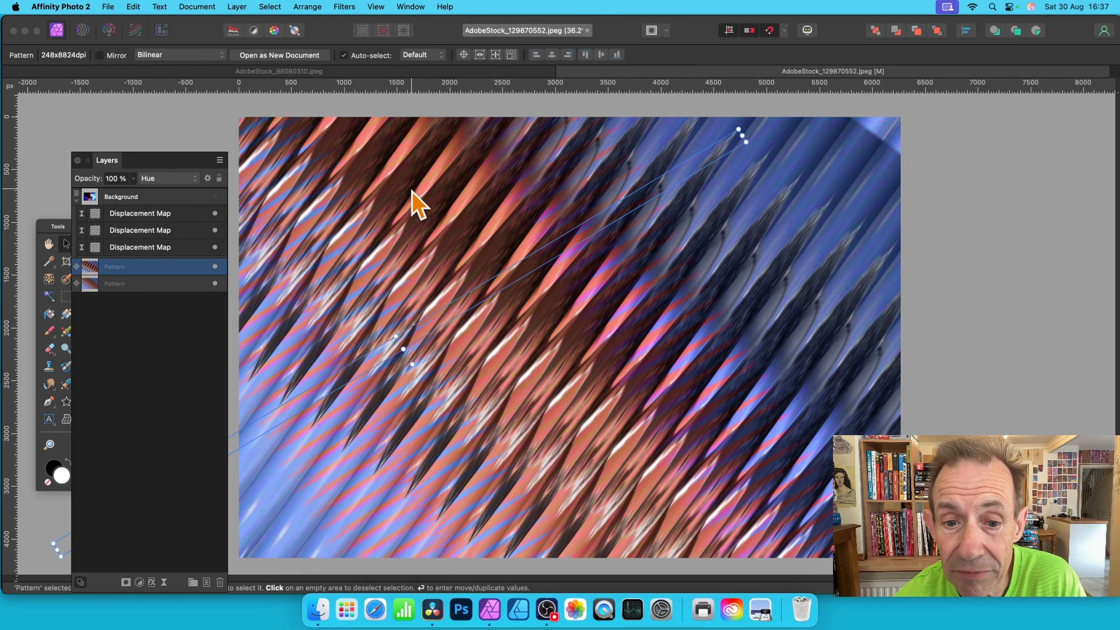
Step: Set the topmost Displacement Map's strength to 227.5 px and close its settings
click(97, 215)
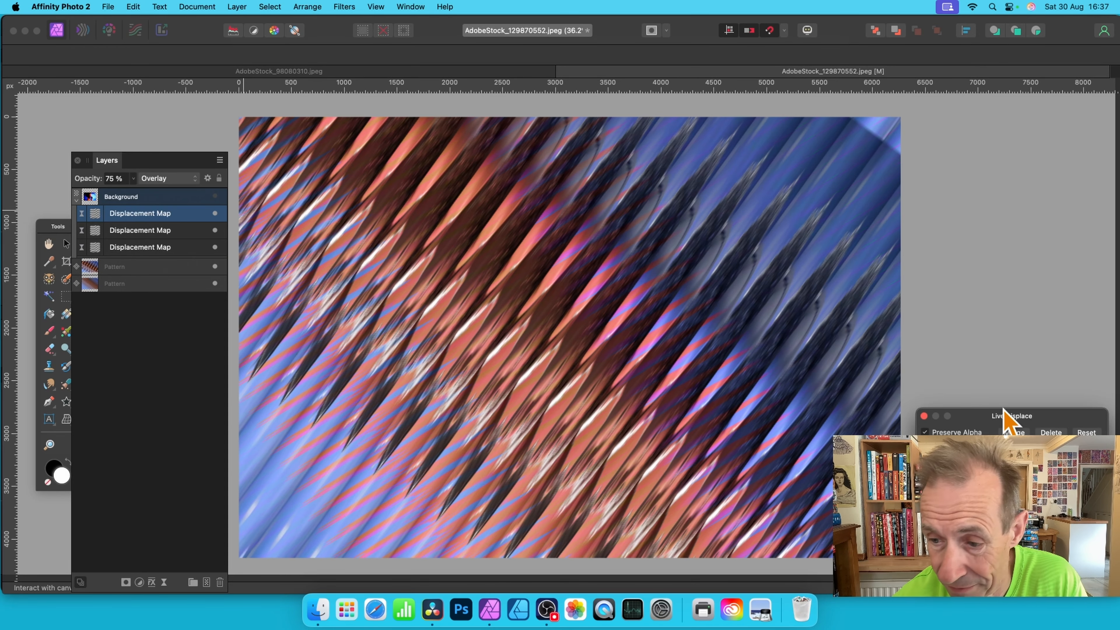
drag(1023, 416, 569, 204)
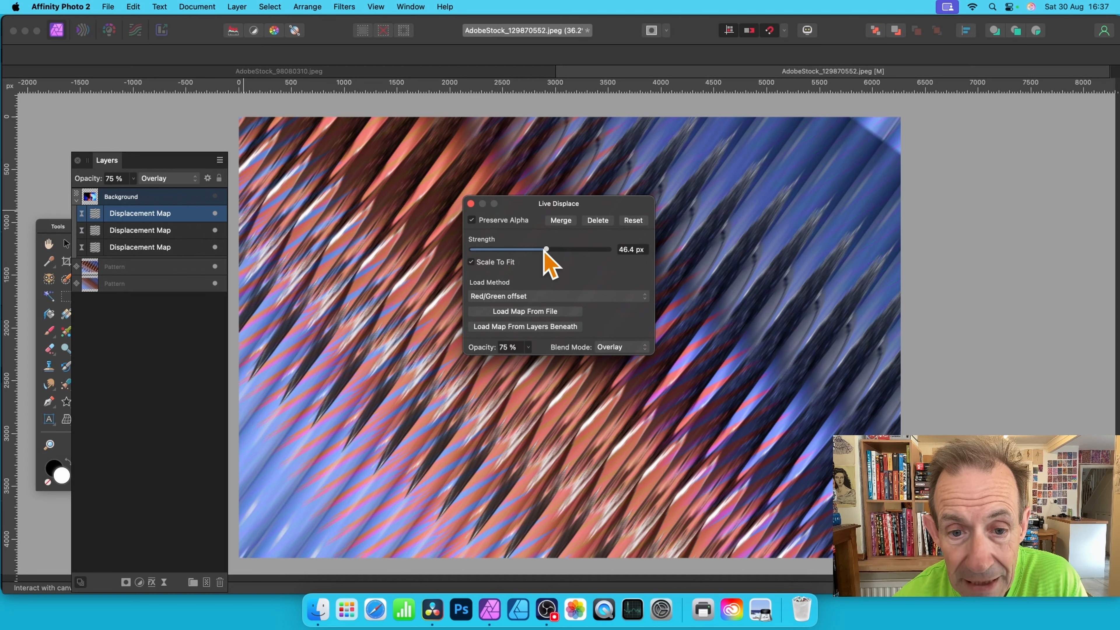
drag(546, 250, 570, 249)
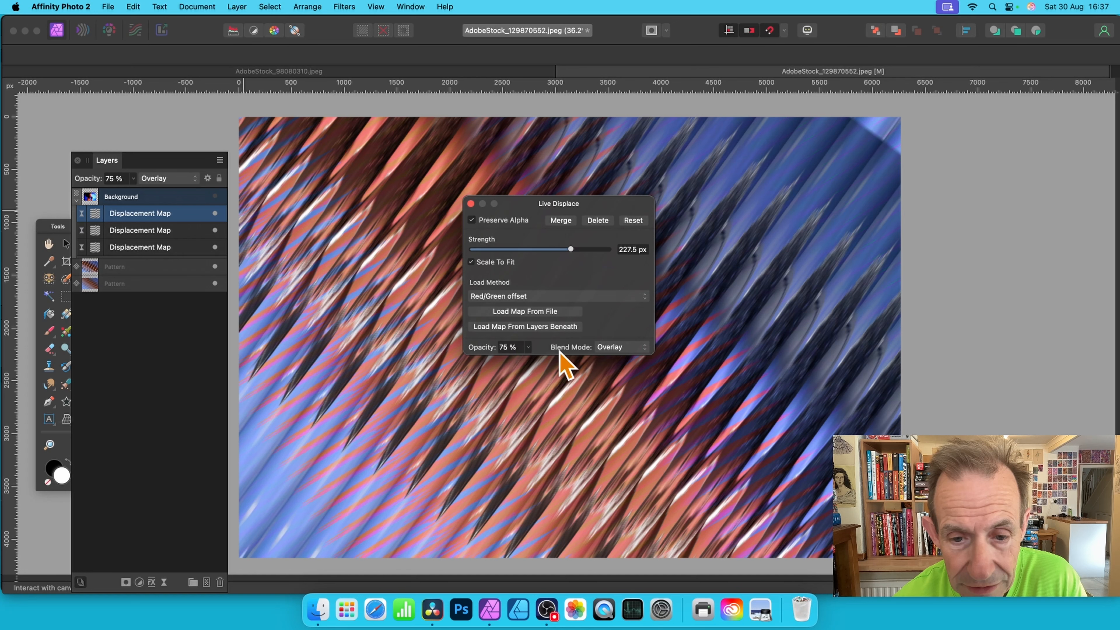
click(471, 204)
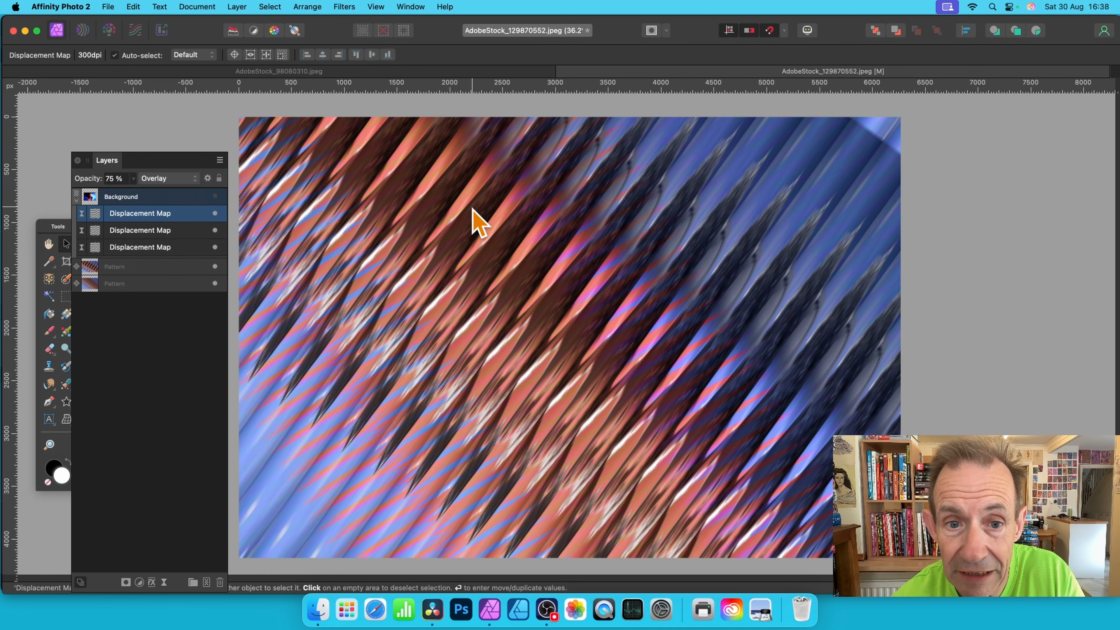
Step: Show the Background layer again, then reload the topmost Displacement Map from the layers beneath with a strength of -212.9 px
click(131, 197)
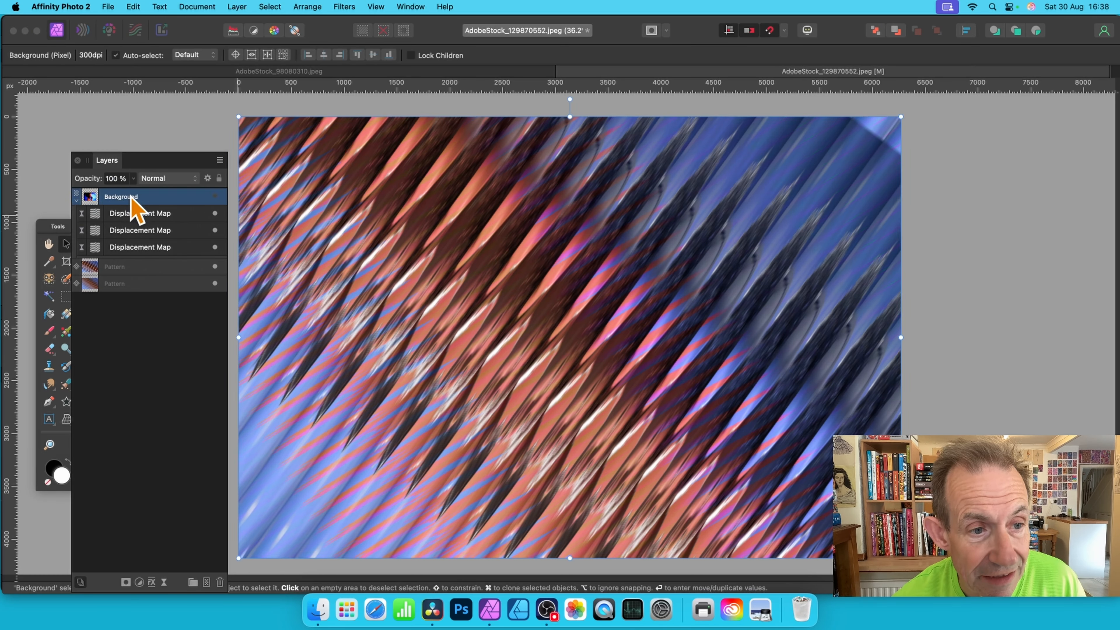
click(215, 197)
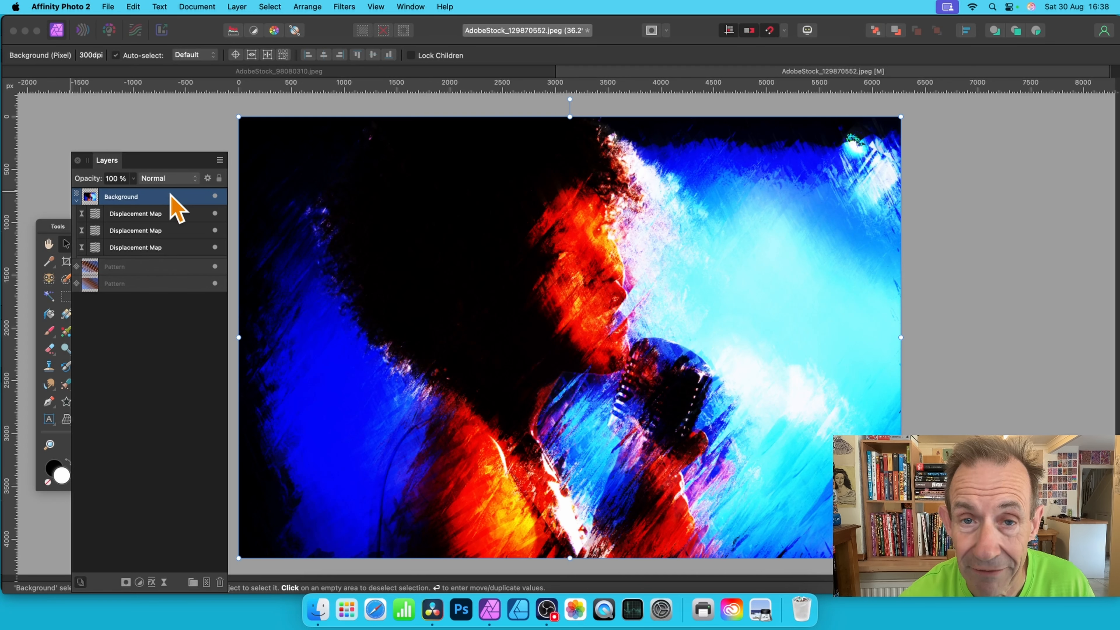
click(98, 216)
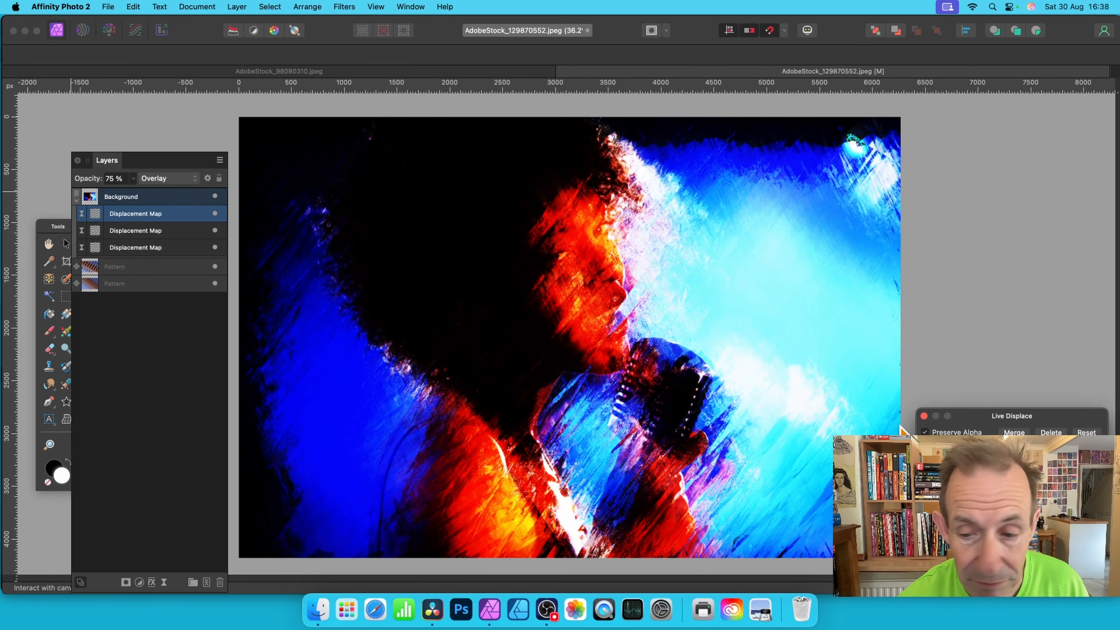
drag(997, 423, 622, 218)
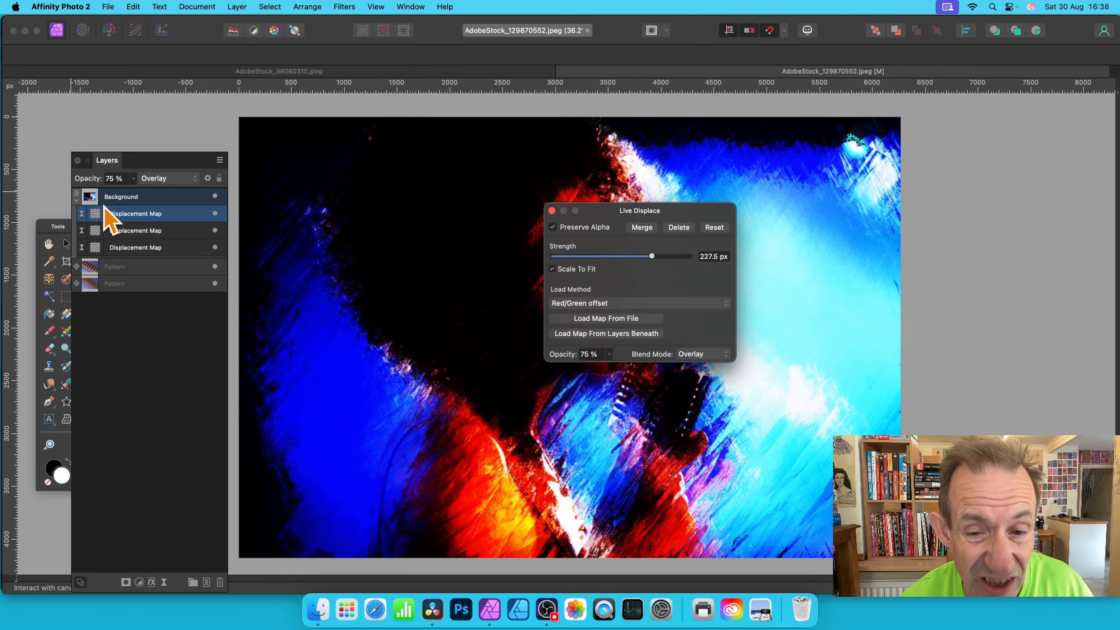
click(621, 335)
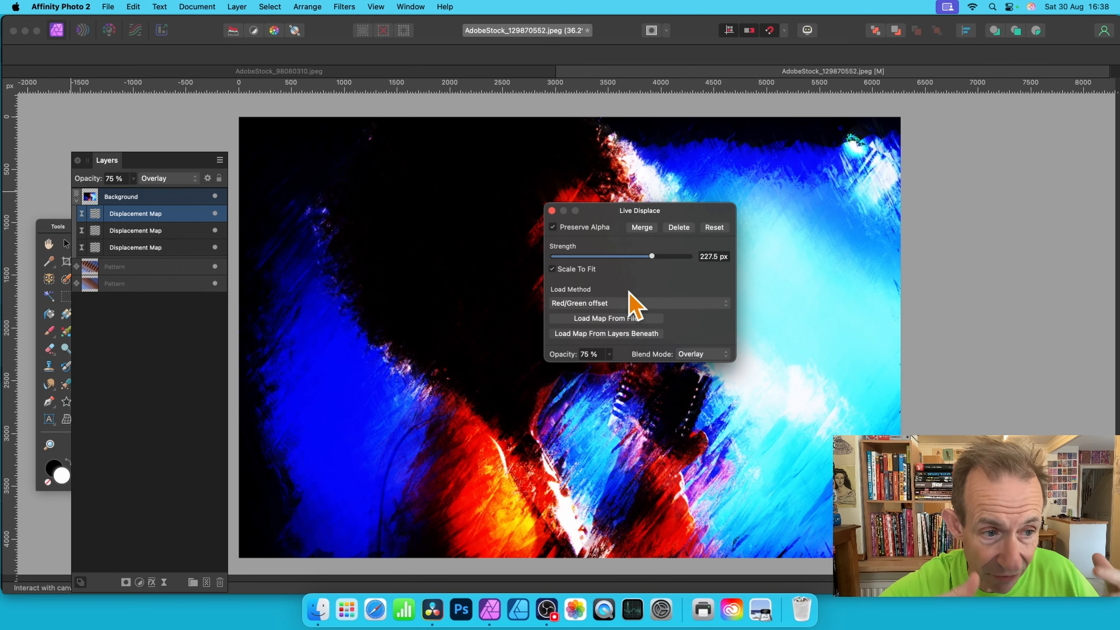
drag(652, 256, 592, 257)
drag(654, 214, 754, 194)
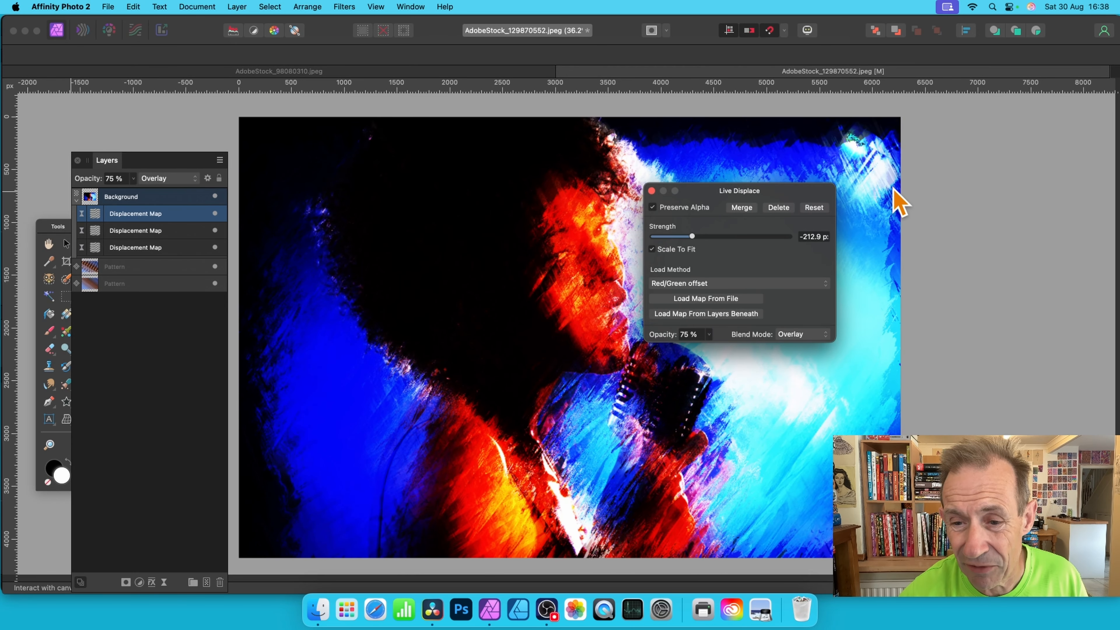
Step: Try Vivid Light on the topmost Displacement Map, settle on Pin Light at 100 % opacity, and close its settings
click(808, 337)
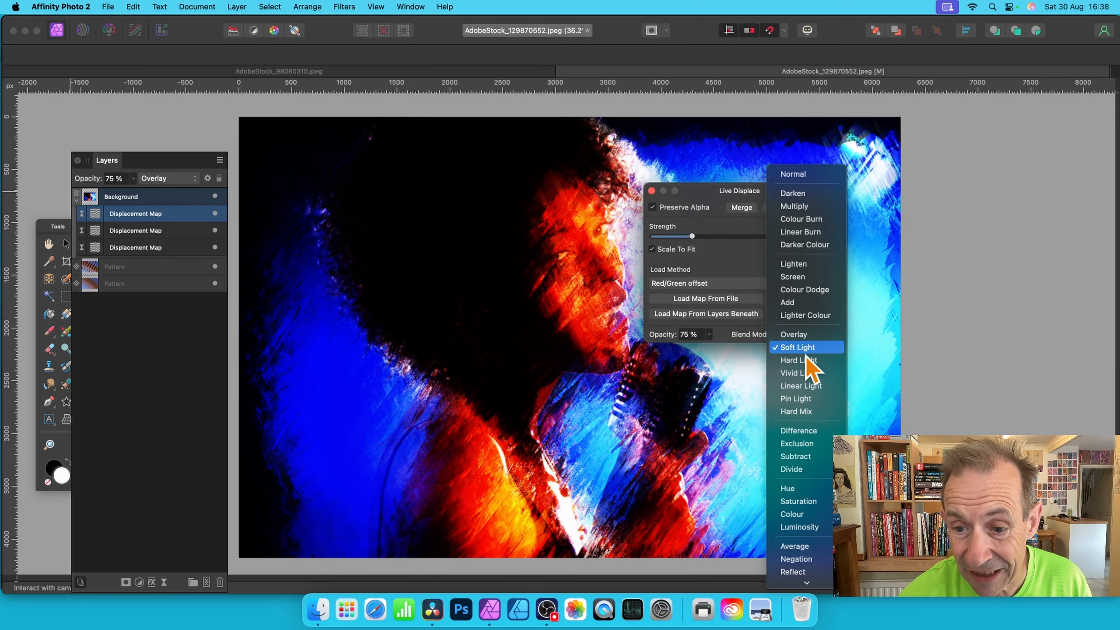
click(805, 374)
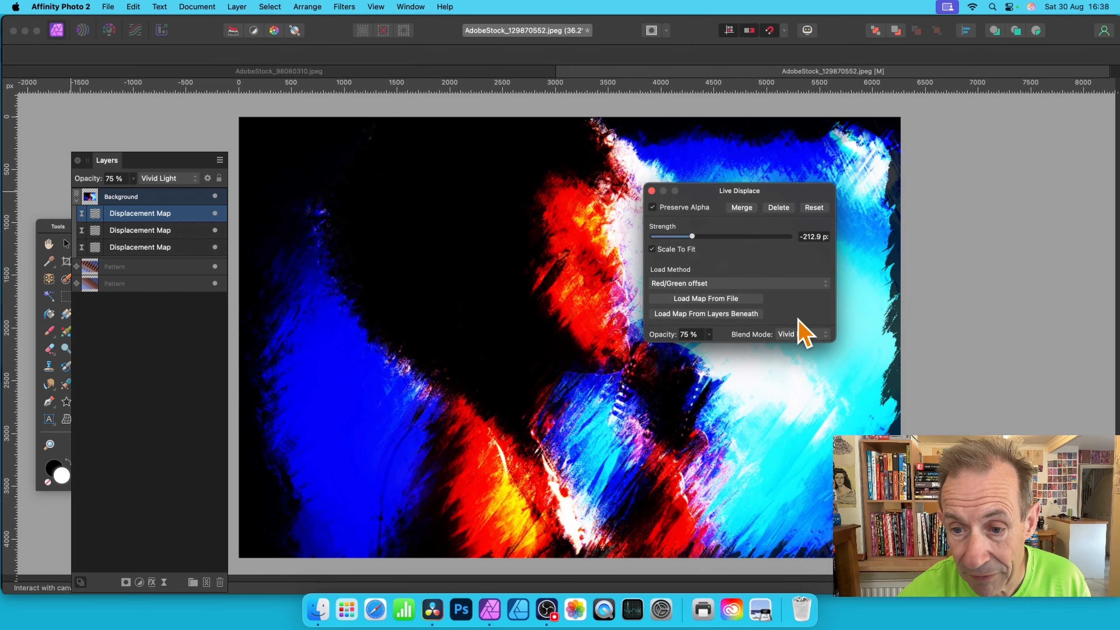
click(805, 333)
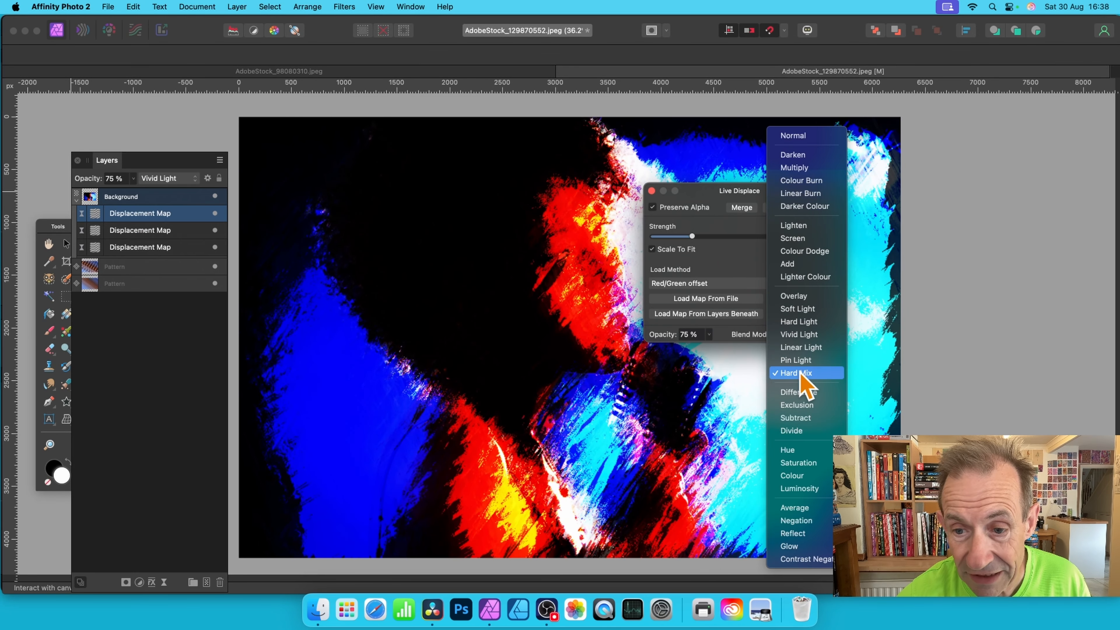
click(797, 359)
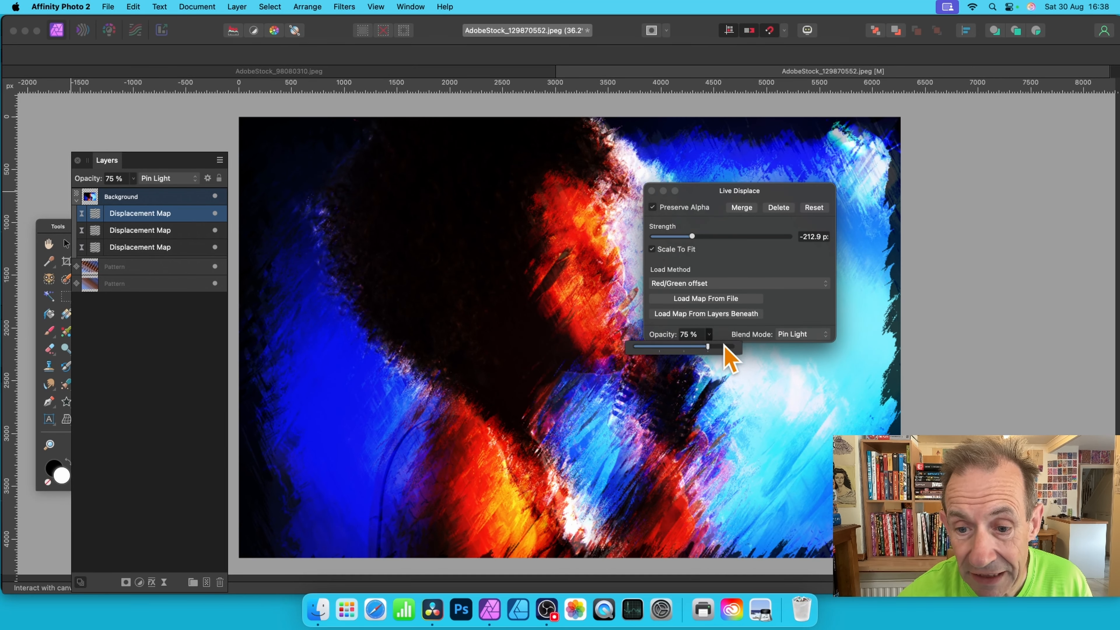
click(708, 333)
drag(708, 346, 732, 346)
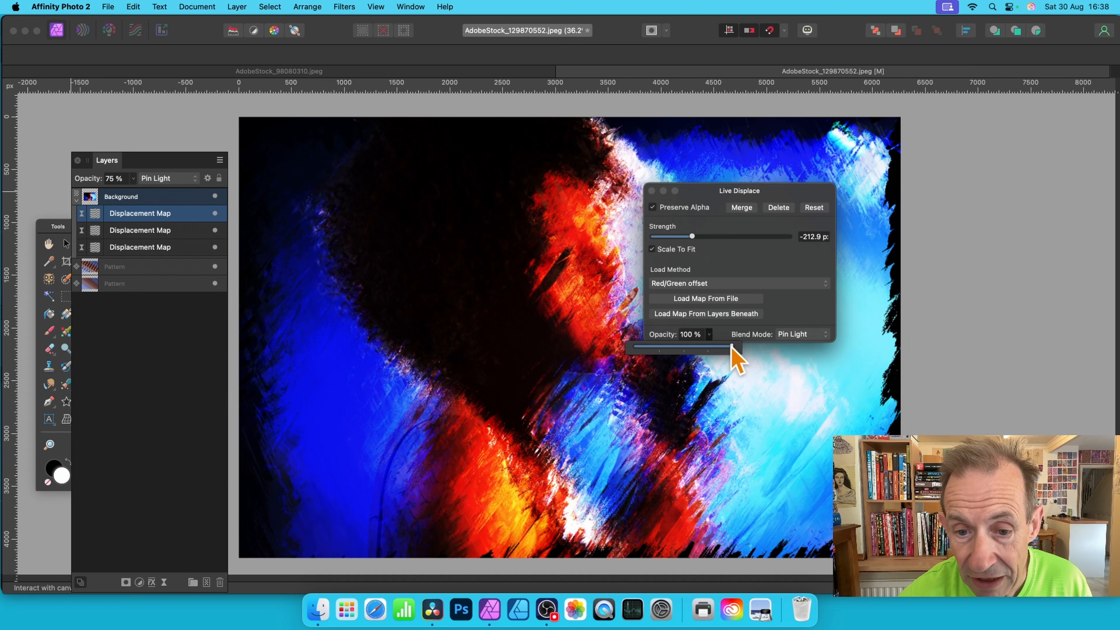
click(651, 191)
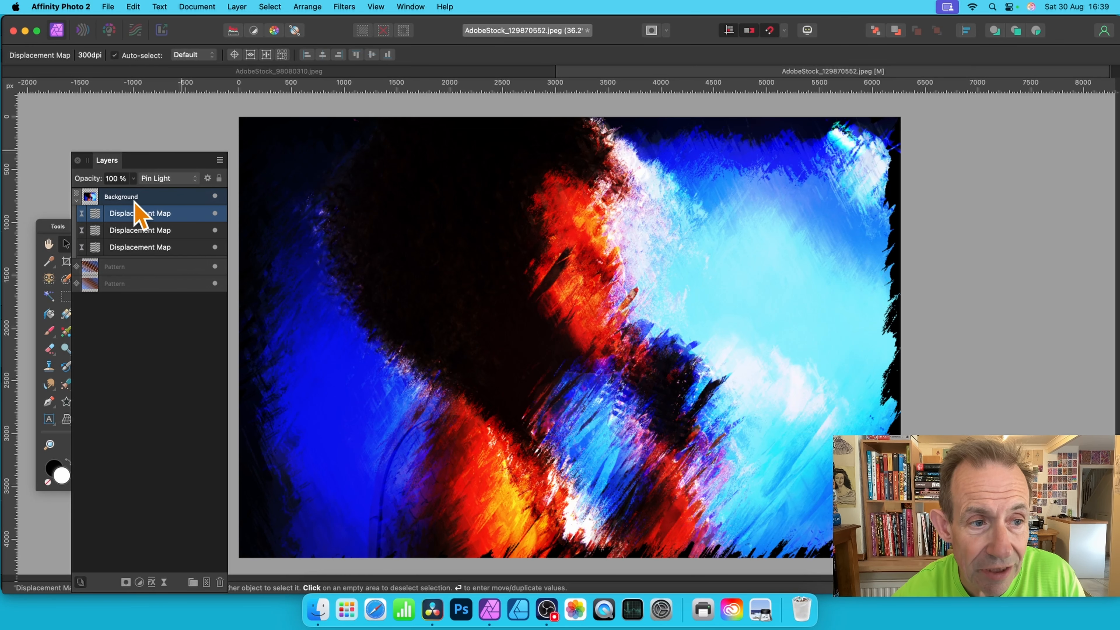
Step: Save the Background layer with its nested Displacement Map filters as a new asset in the Default category's Assets group
click(111, 197)
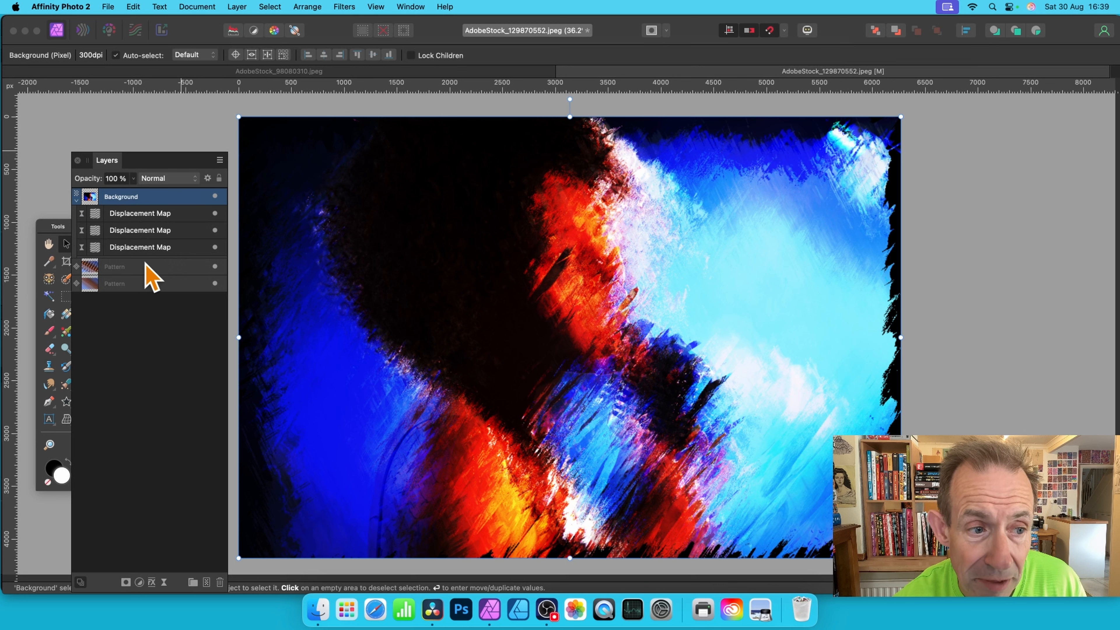
click(410, 6)
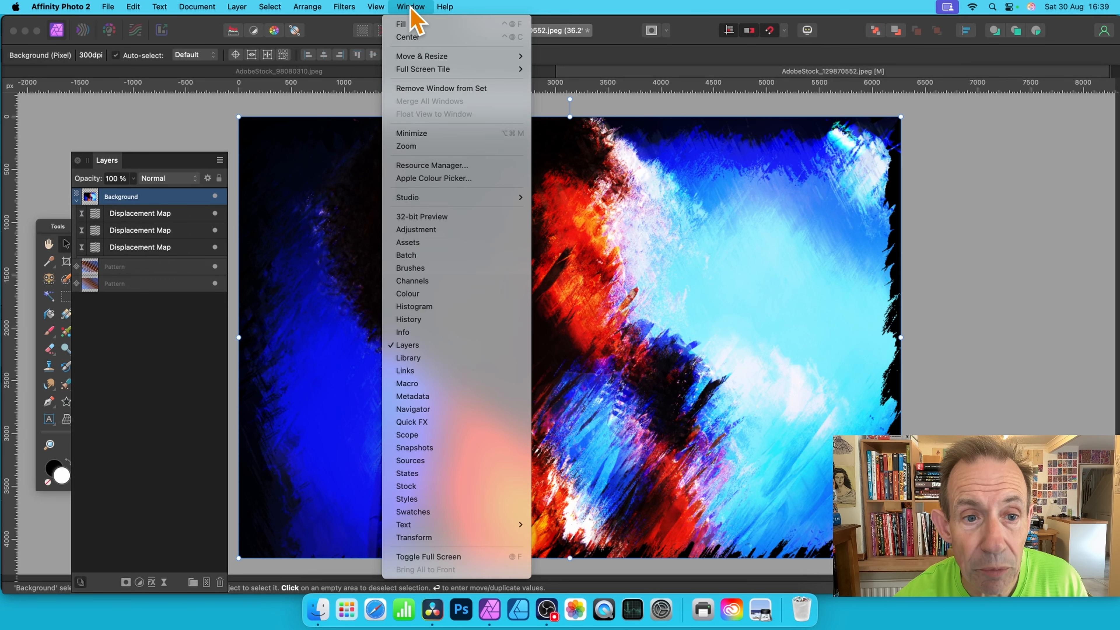
click(436, 243)
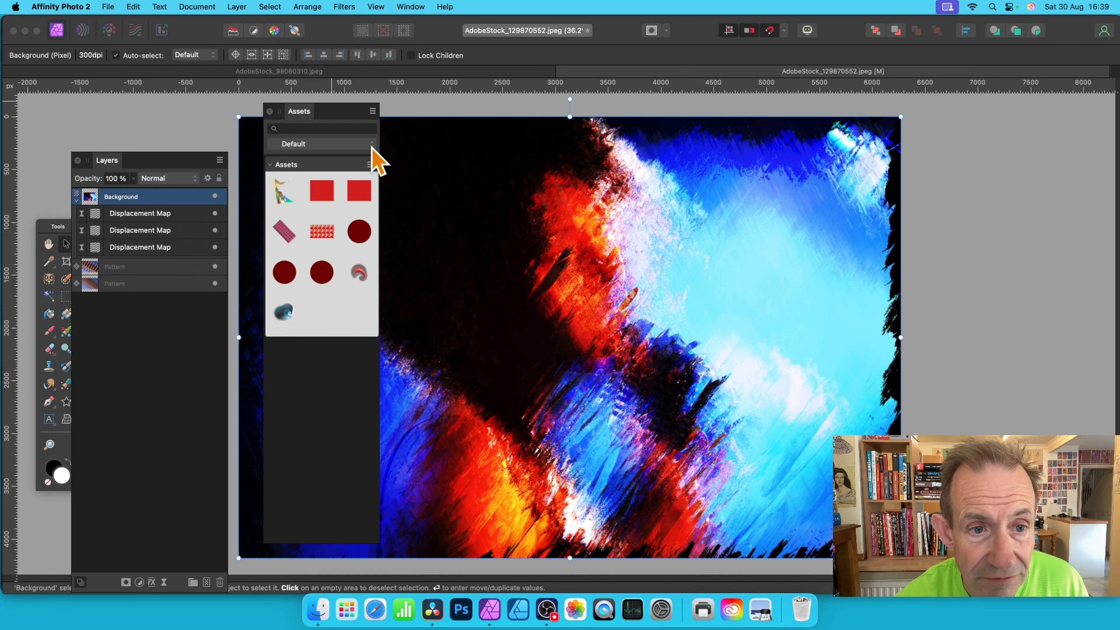
click(370, 165)
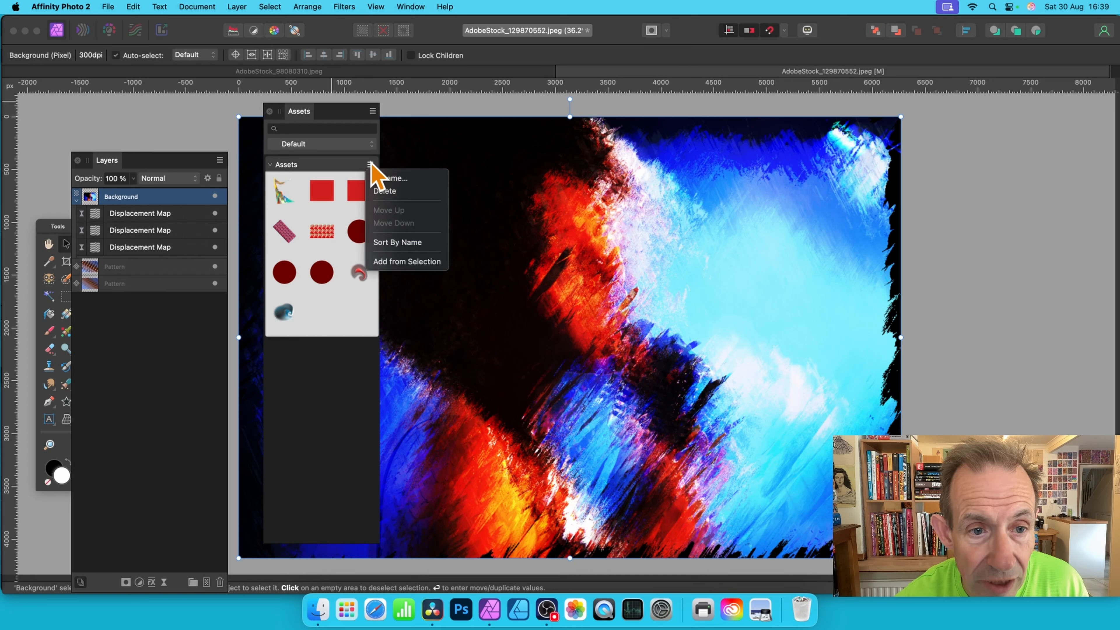
click(407, 261)
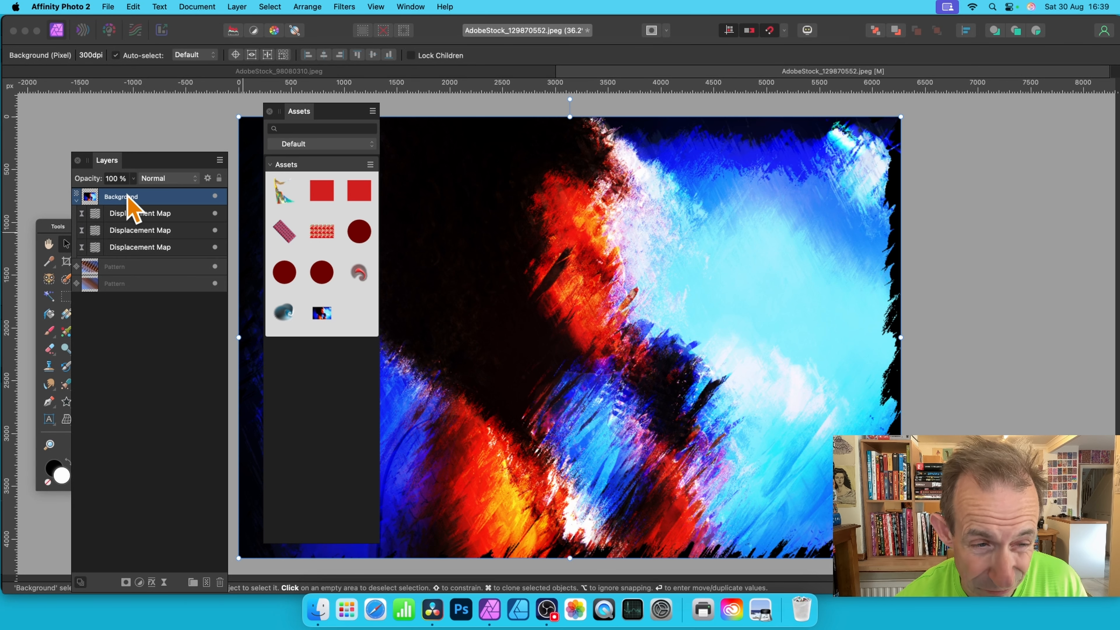
click(145, 214)
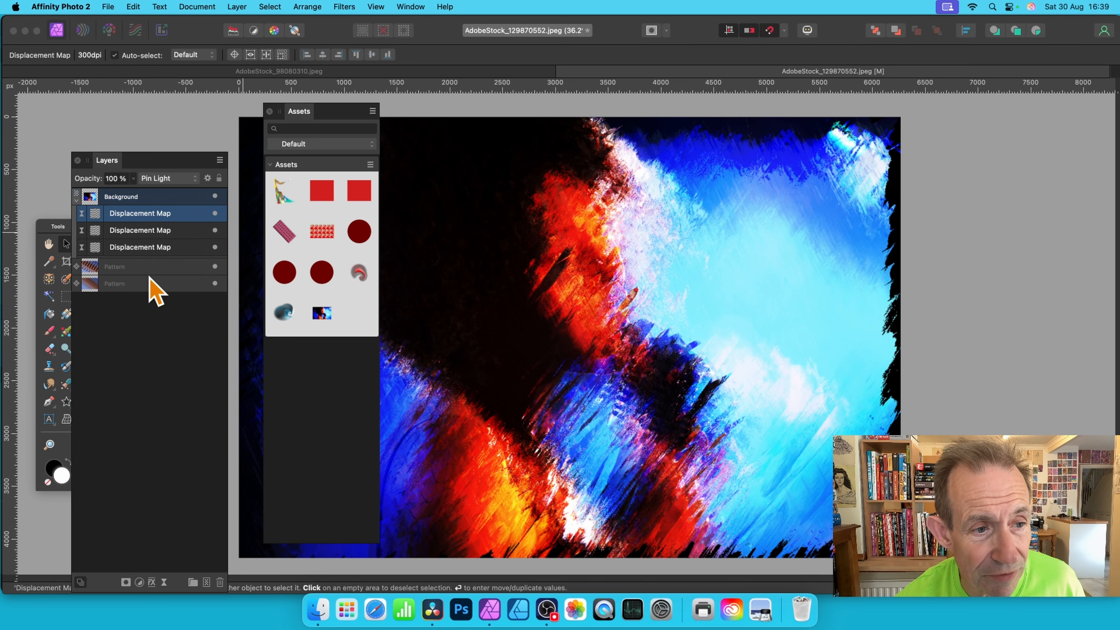
Step: Delete the three Displacement Maps and both Pattern layers, and place the saved Background asset over the plain photo
shift+click(136, 284)
key(Delete)
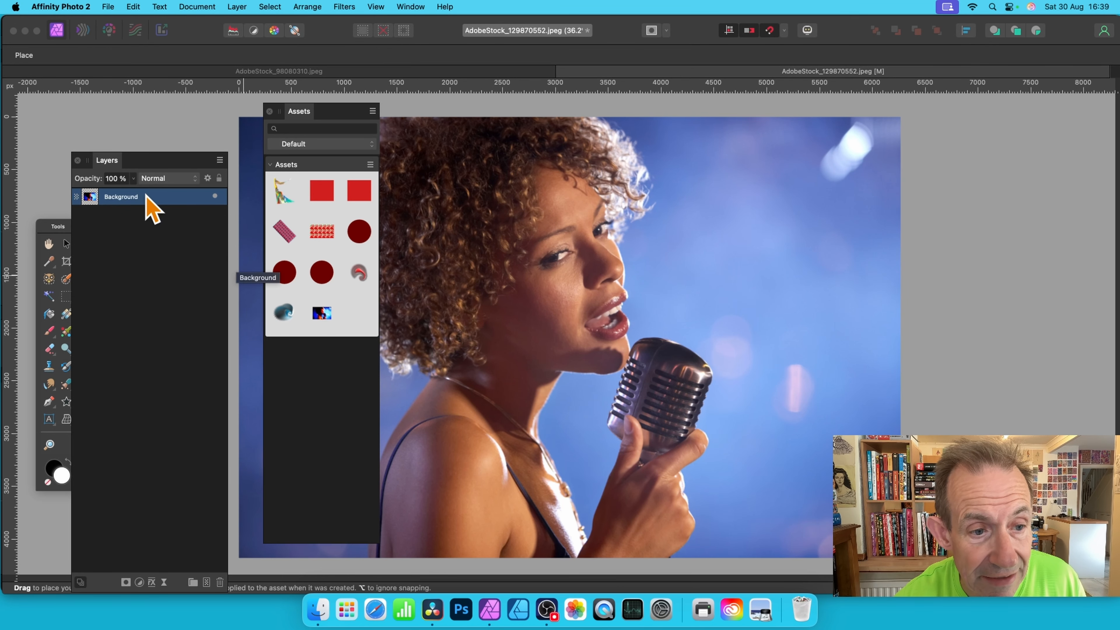
drag(320, 312, 666, 327)
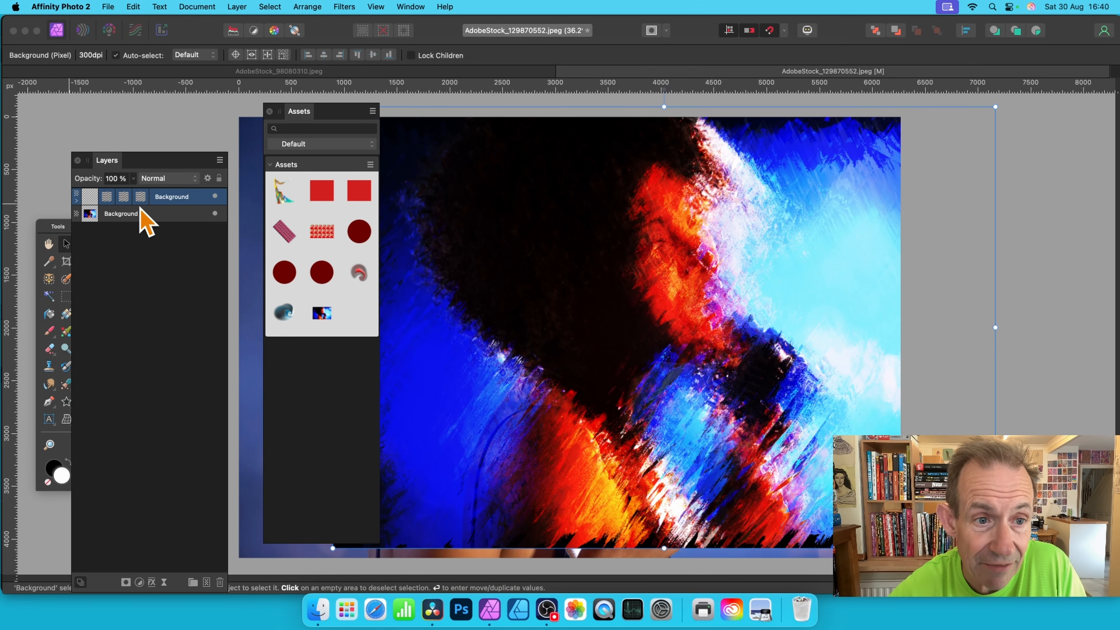
click(410, 7)
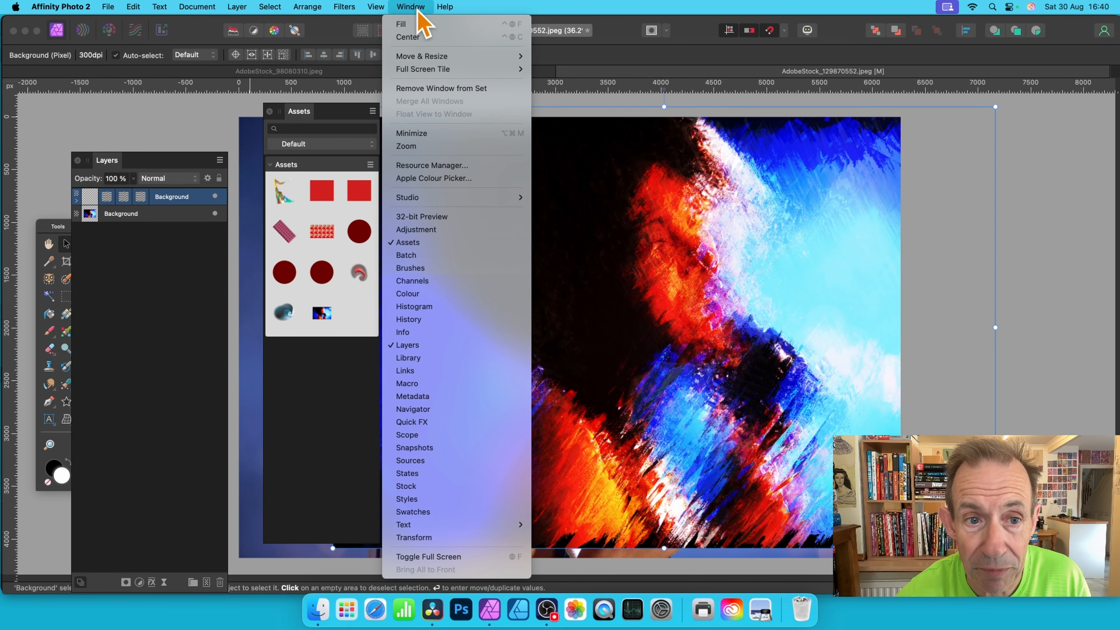
click(747, 3)
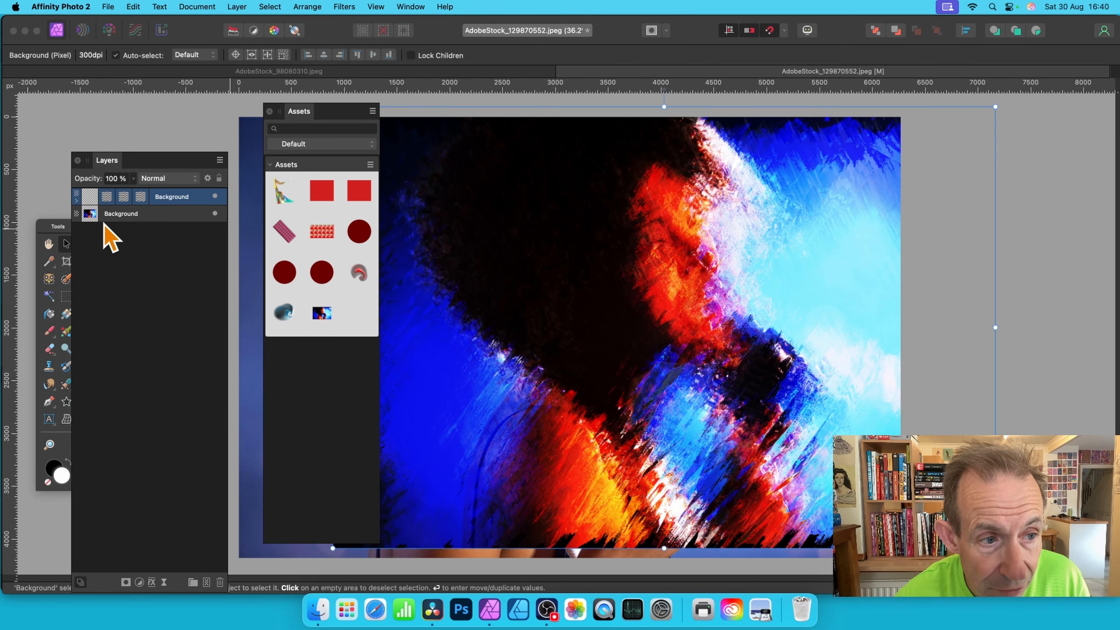
Step: Move all three Displacement Maps from the placed asset layer onto the original Background photo, and delete the placed layer
click(136, 215)
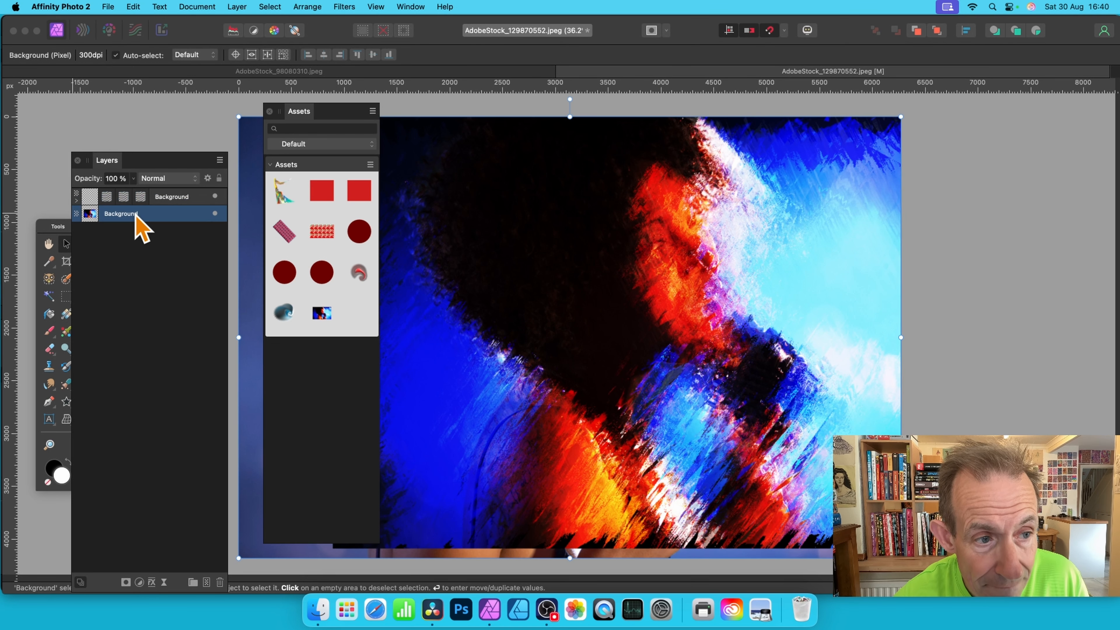
click(78, 200)
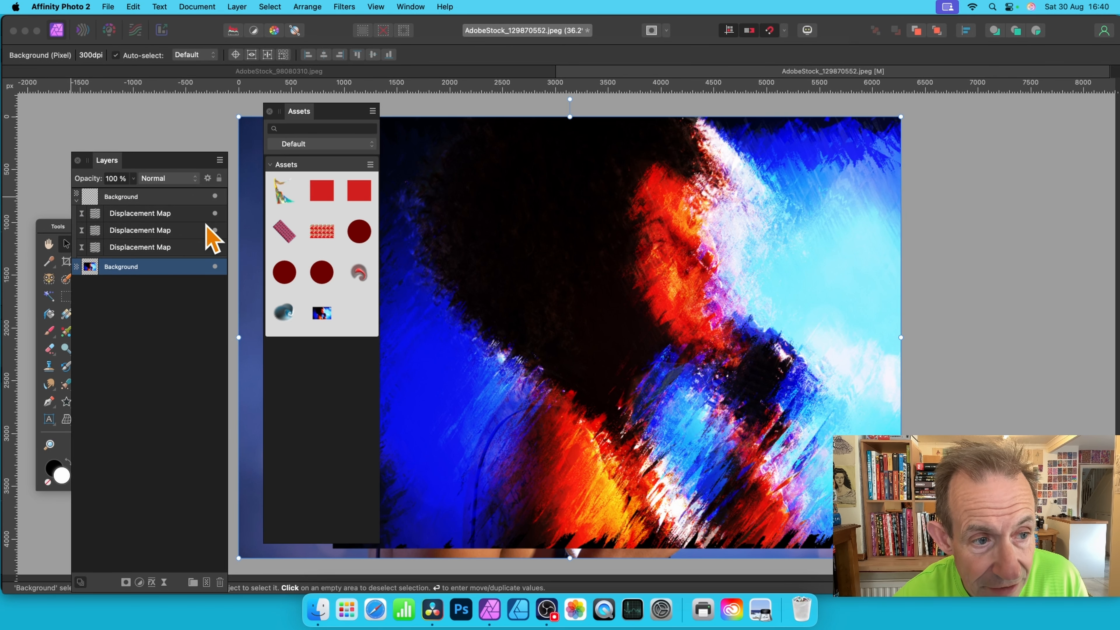
click(160, 214)
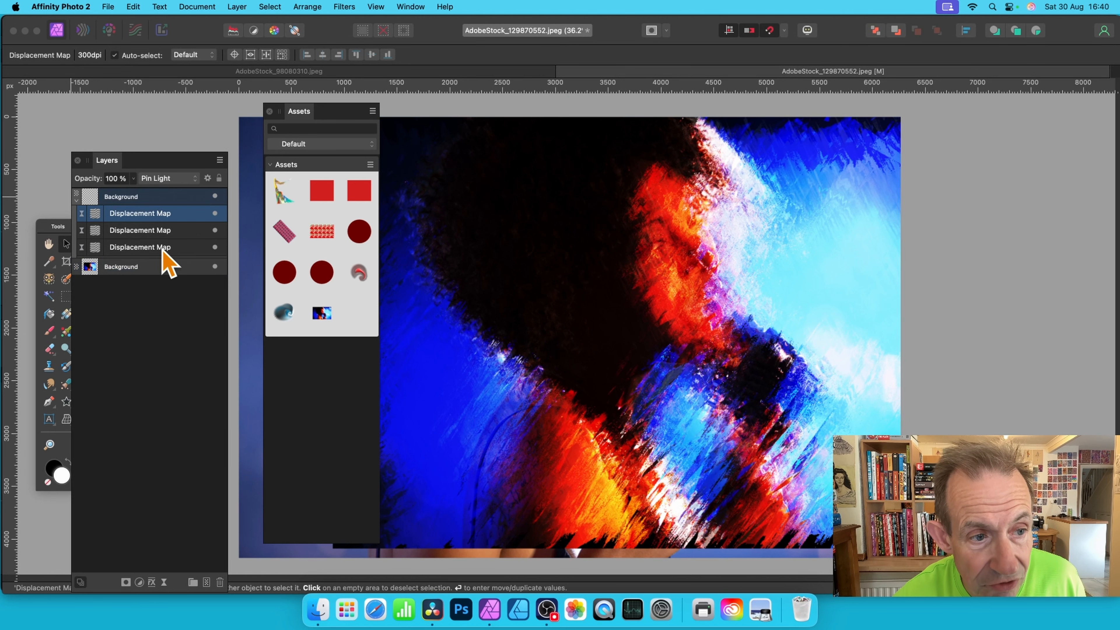
shift+click(155, 247)
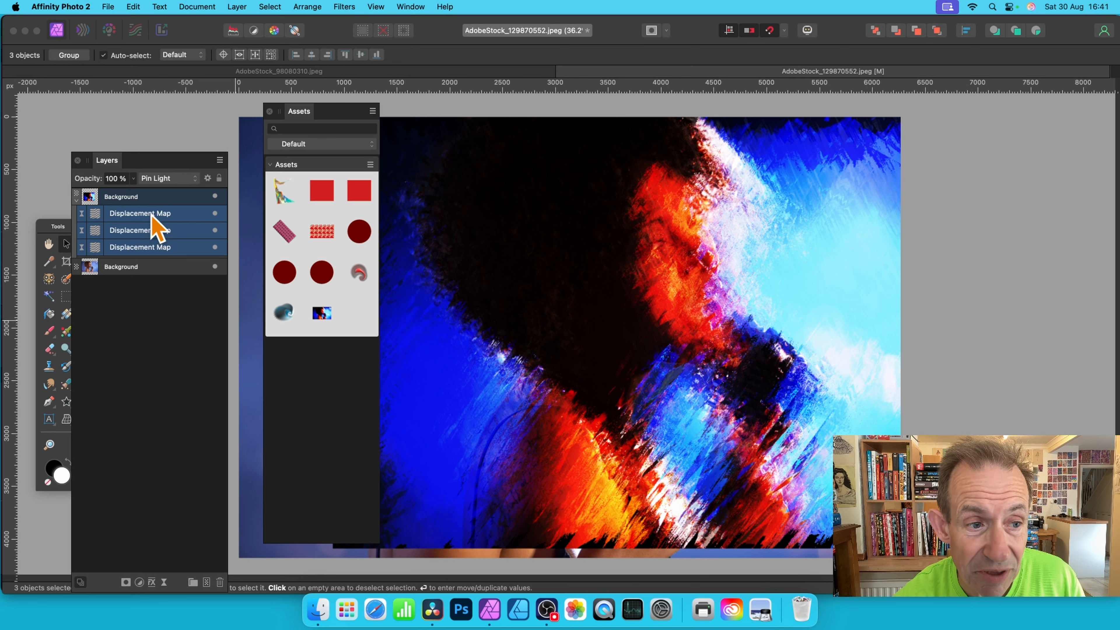
drag(151, 215, 128, 270)
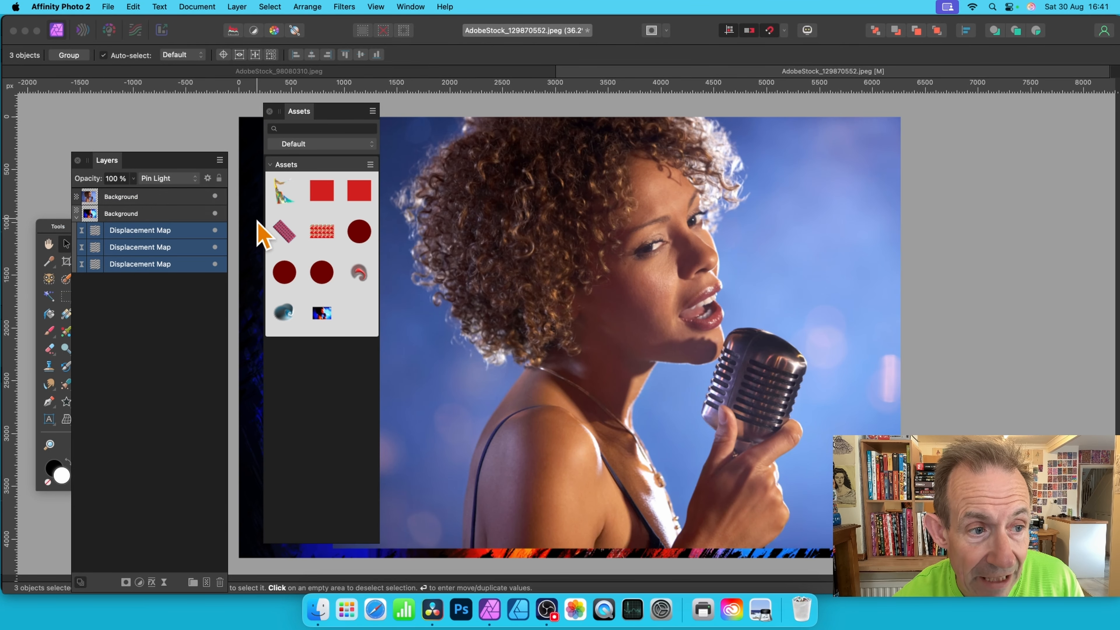
click(155, 198)
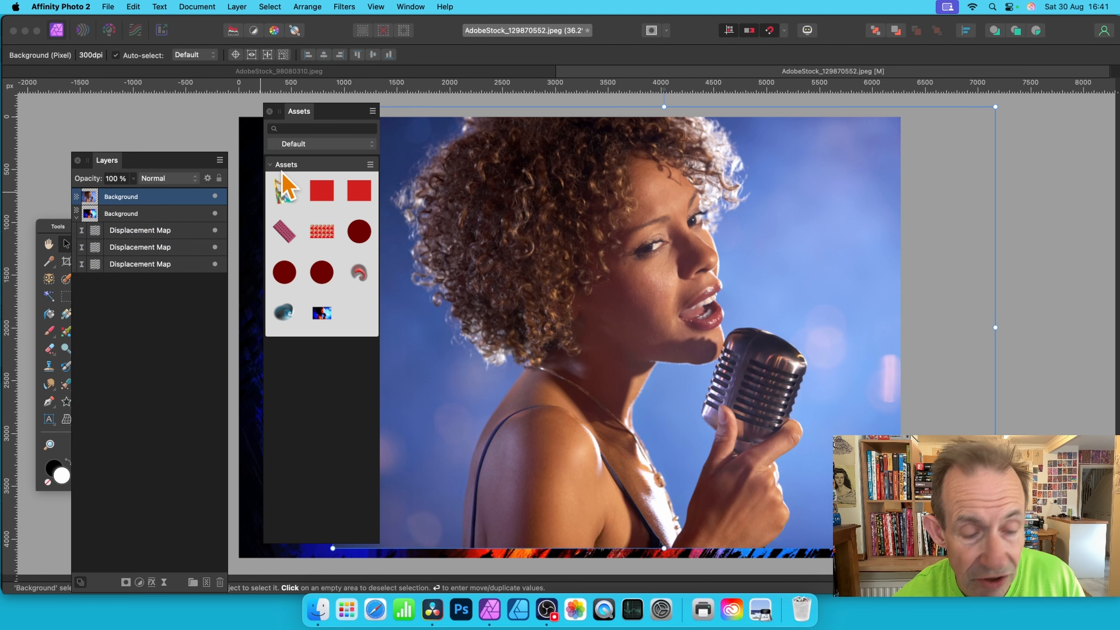
key(Delete)
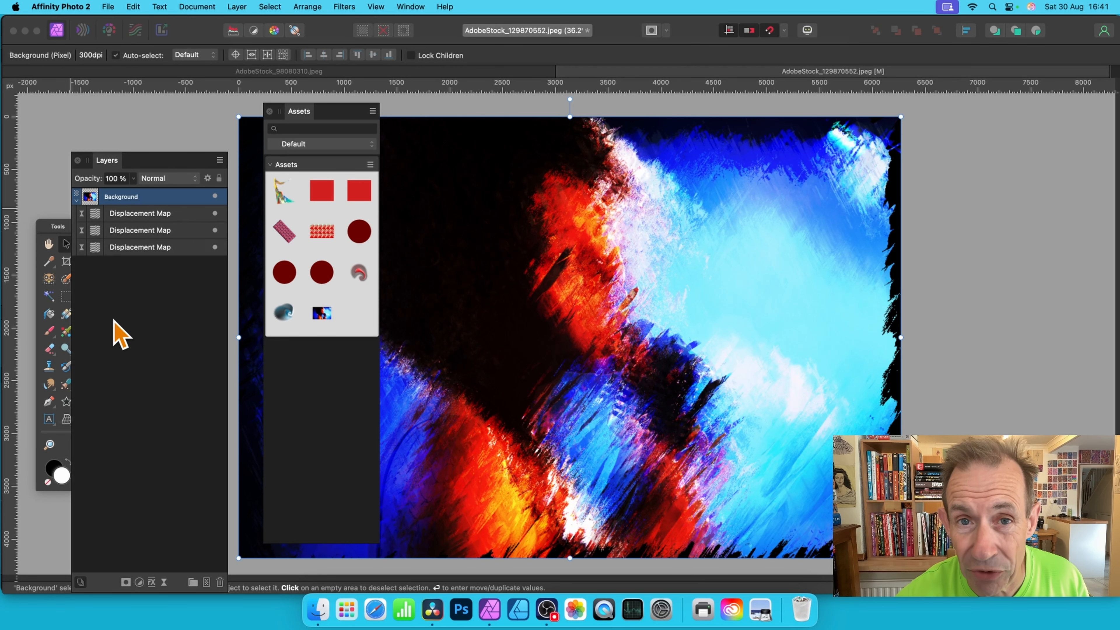
Step: Set the topmost Displacement Map's strength to 304.9 px and close its settings
double_click(95, 214)
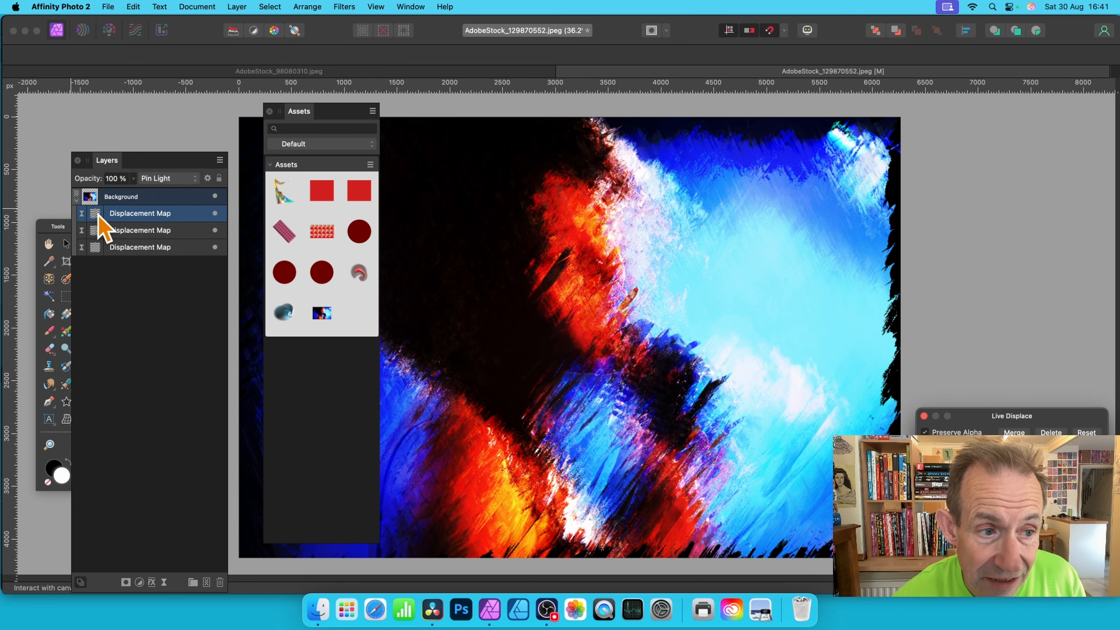
drag(1014, 416, 679, 243)
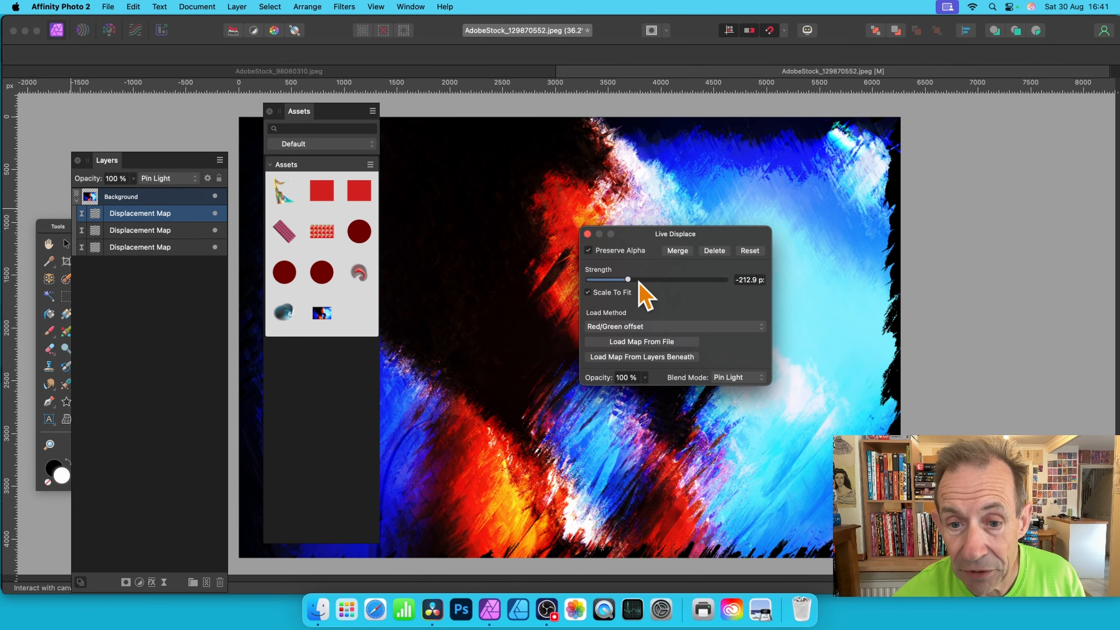
drag(638, 282, 698, 287)
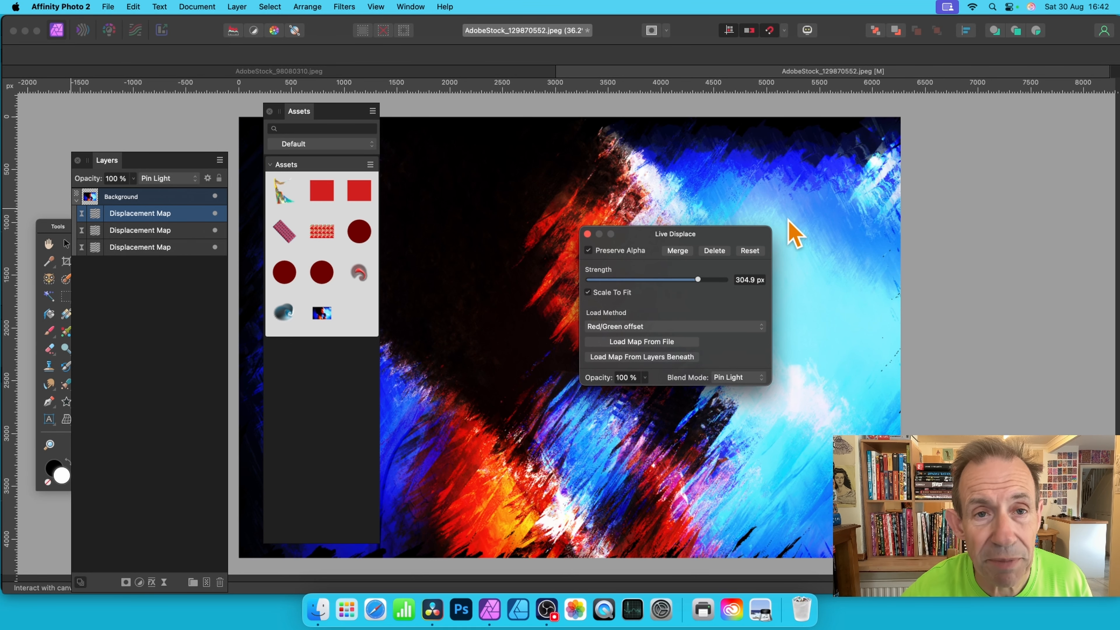
click(587, 233)
Step: Select the Background layer and hide its three nested Displacement Maps
click(173, 197)
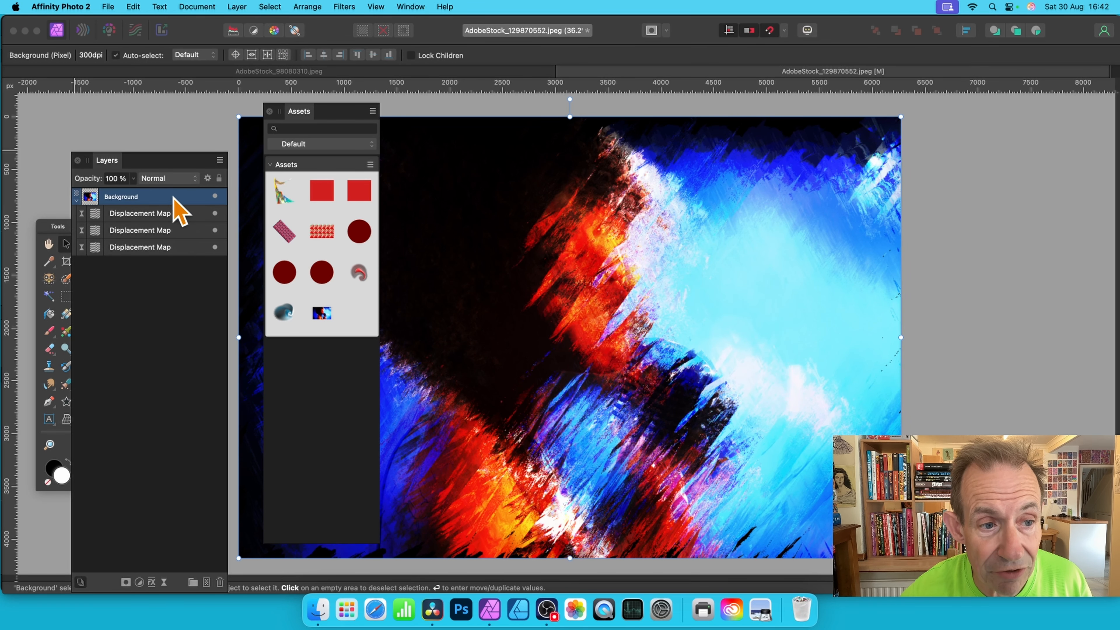
click(215, 214)
click(214, 230)
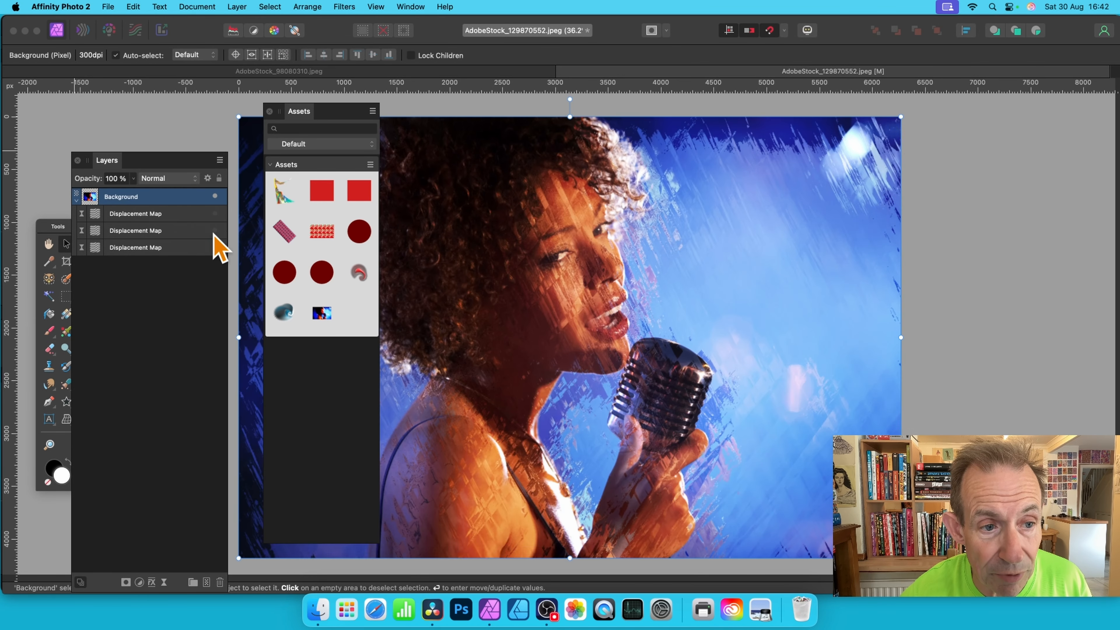
click(214, 247)
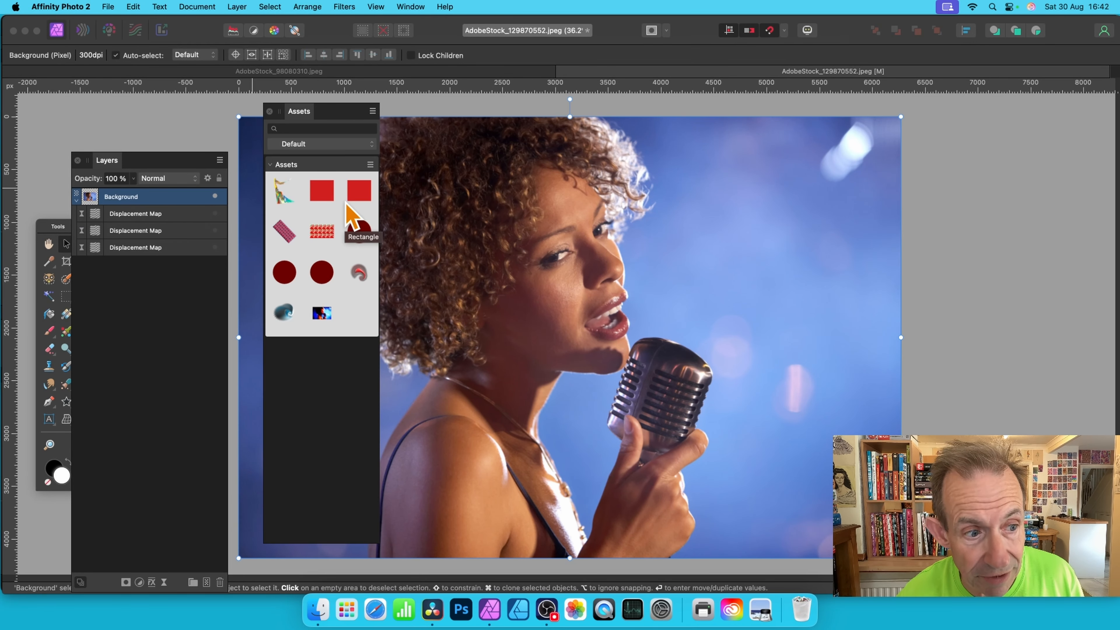
Step: Draw a large white five-point star over the singer's mouth and microphone, and move the three Displacement Maps into it
click(66, 403)
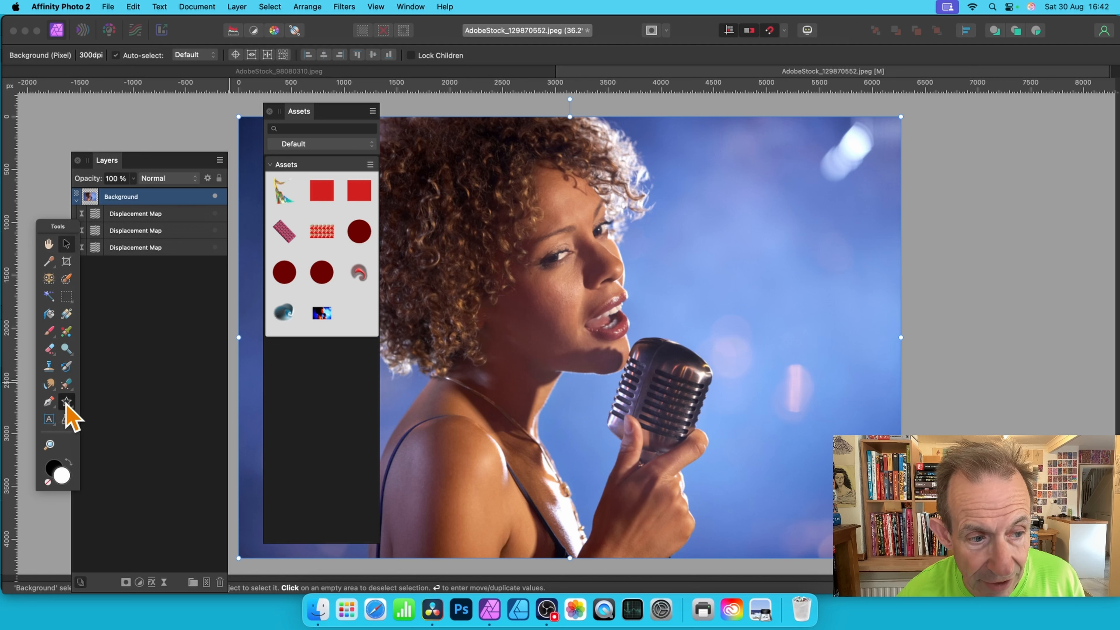
drag(522, 202, 794, 466)
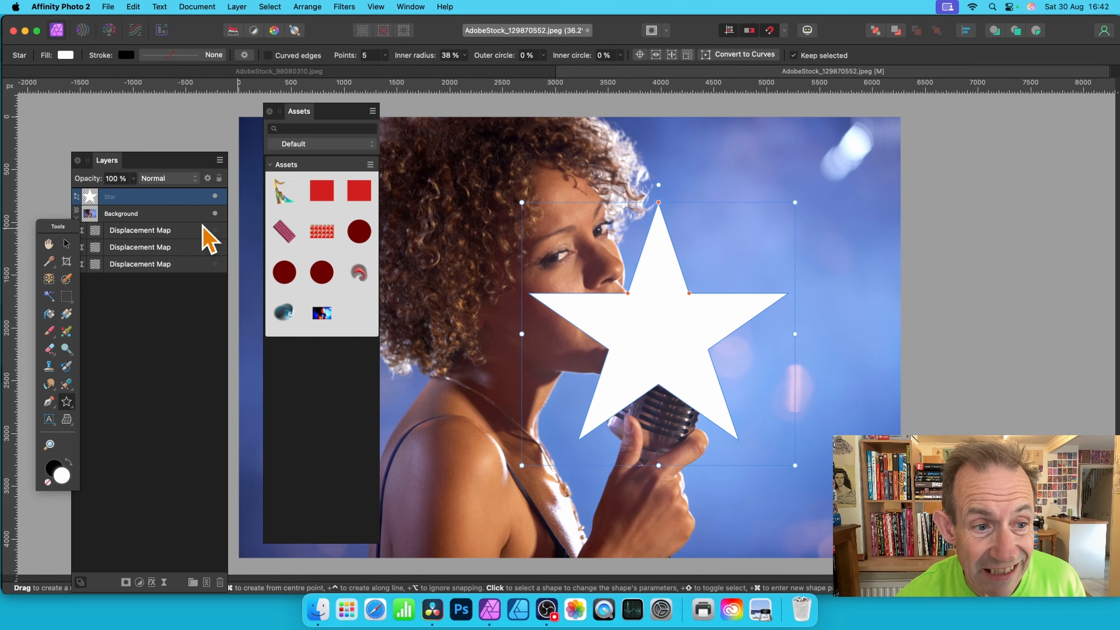
click(147, 232)
shift+click(152, 264)
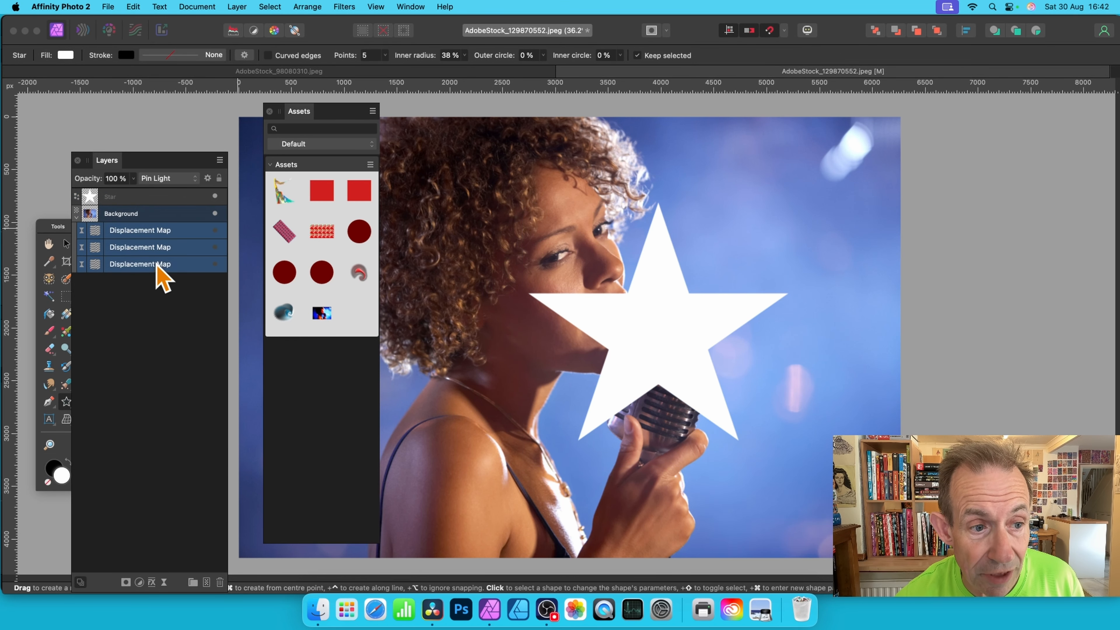
right_click(140, 231)
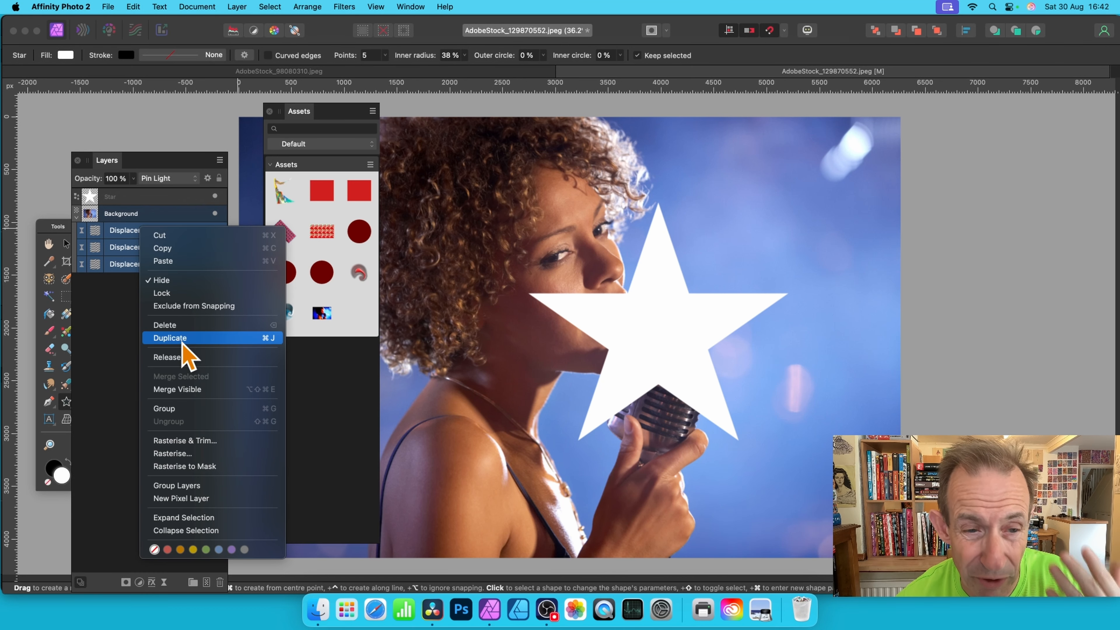
click(118, 359)
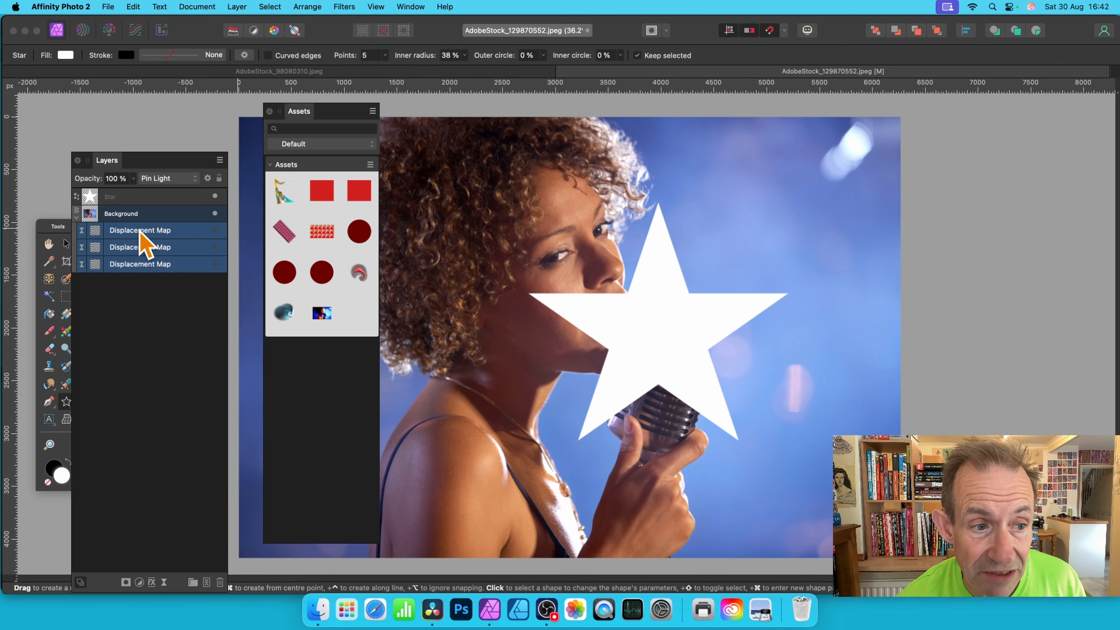
drag(142, 232, 139, 201)
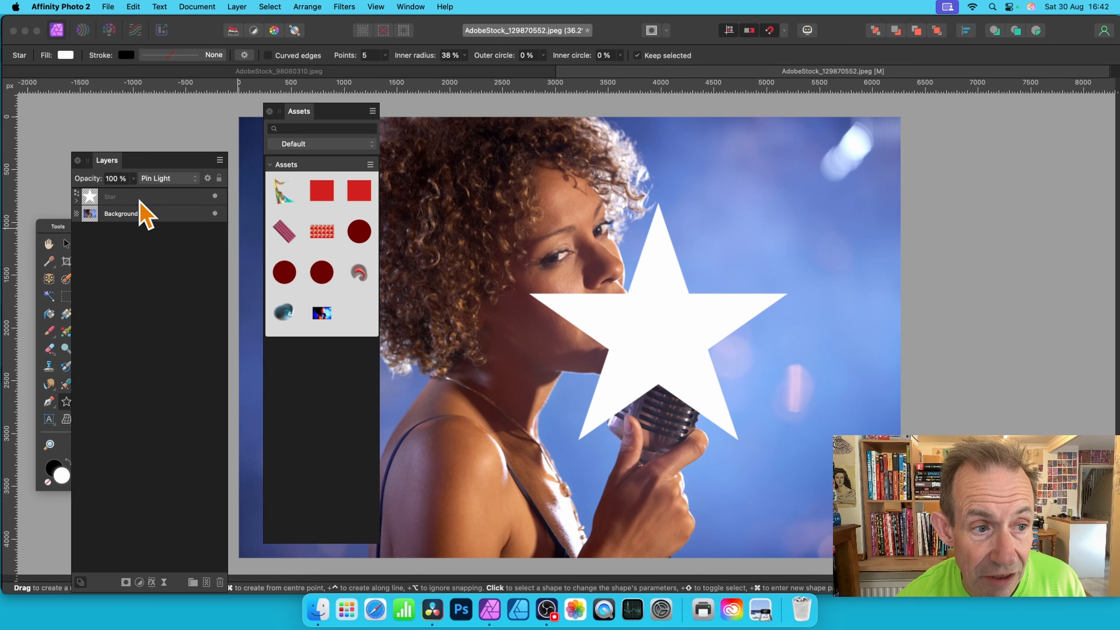
Step: Expand the Star layer and make its three nested Displacement Maps visible
click(77, 199)
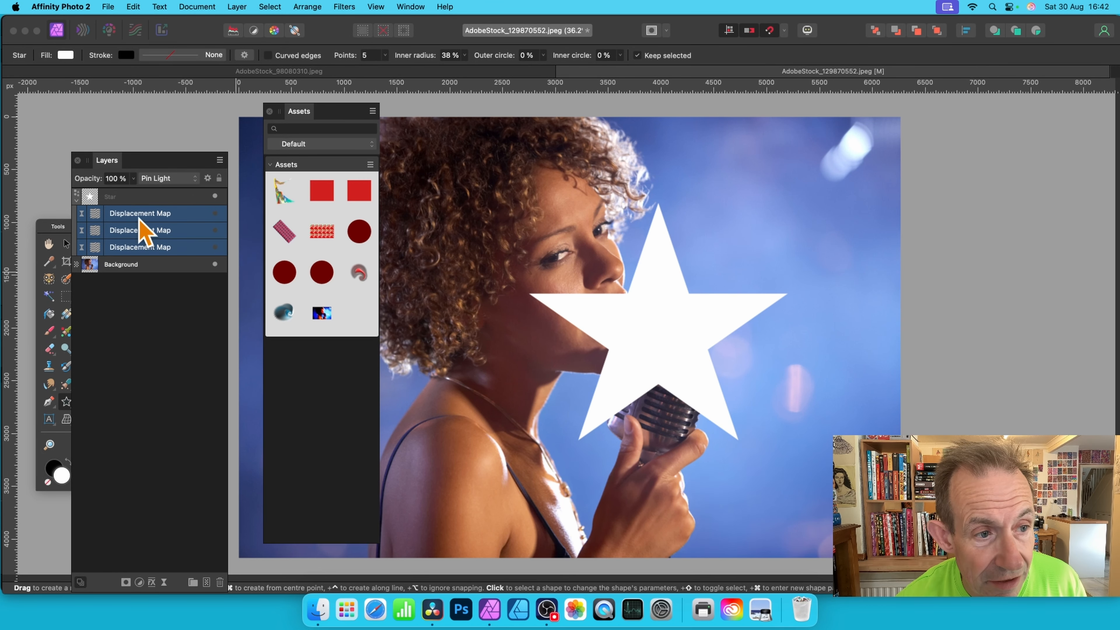
click(148, 196)
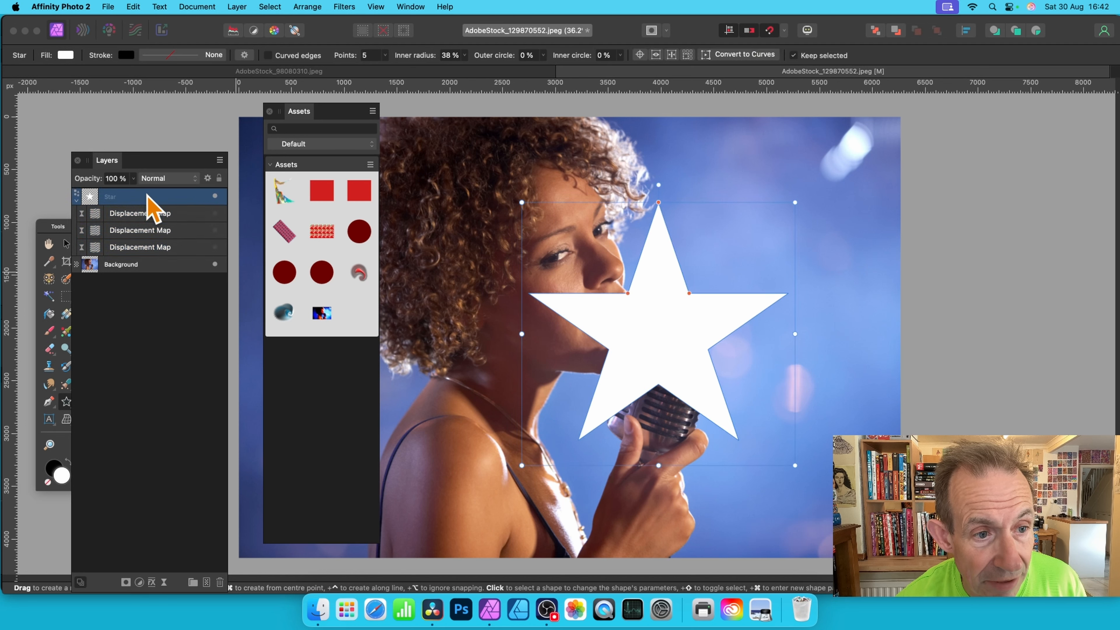
click(215, 213)
click(215, 230)
click(216, 247)
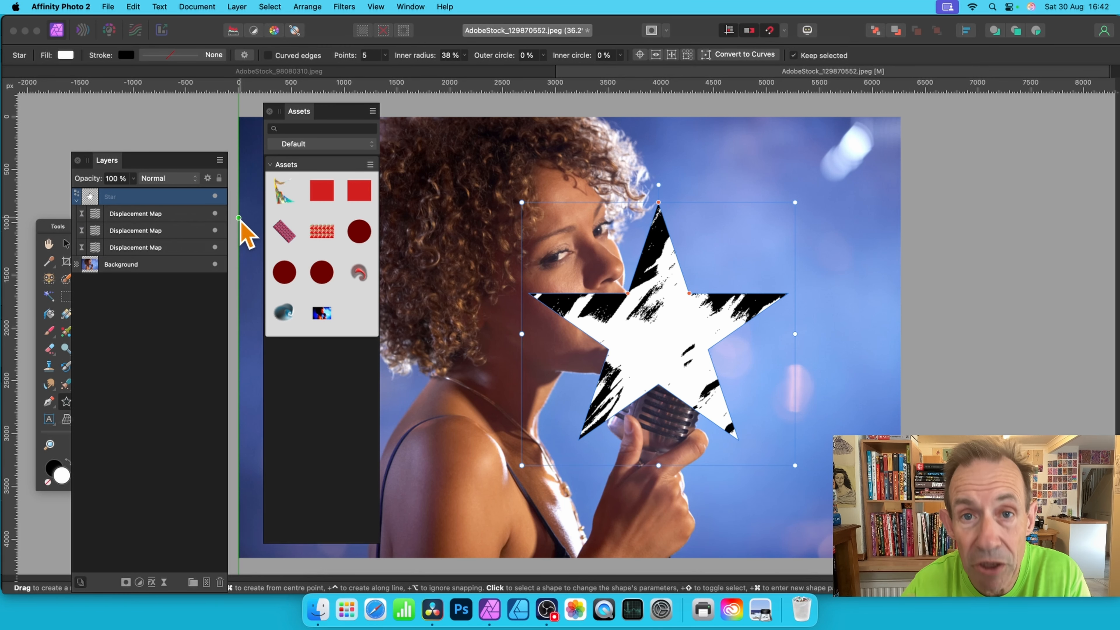
Step: Turn off Preserve Alpha for the star's topmost and middle Displacement Maps, closing the settings of each
double_click(95, 214)
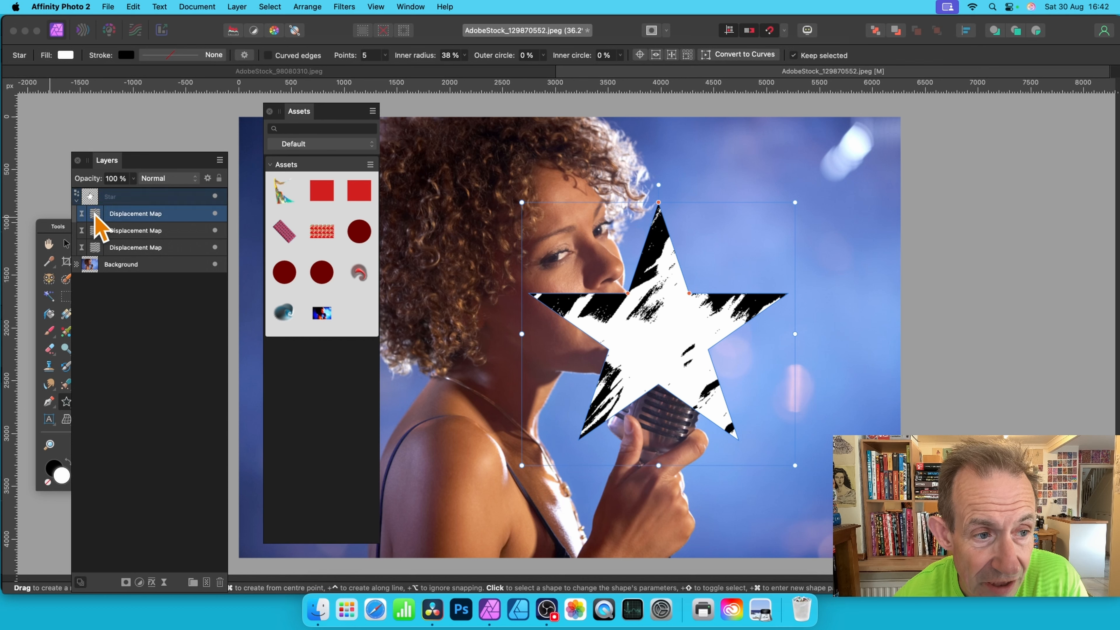
drag(1001, 417, 688, 269)
click(653, 284)
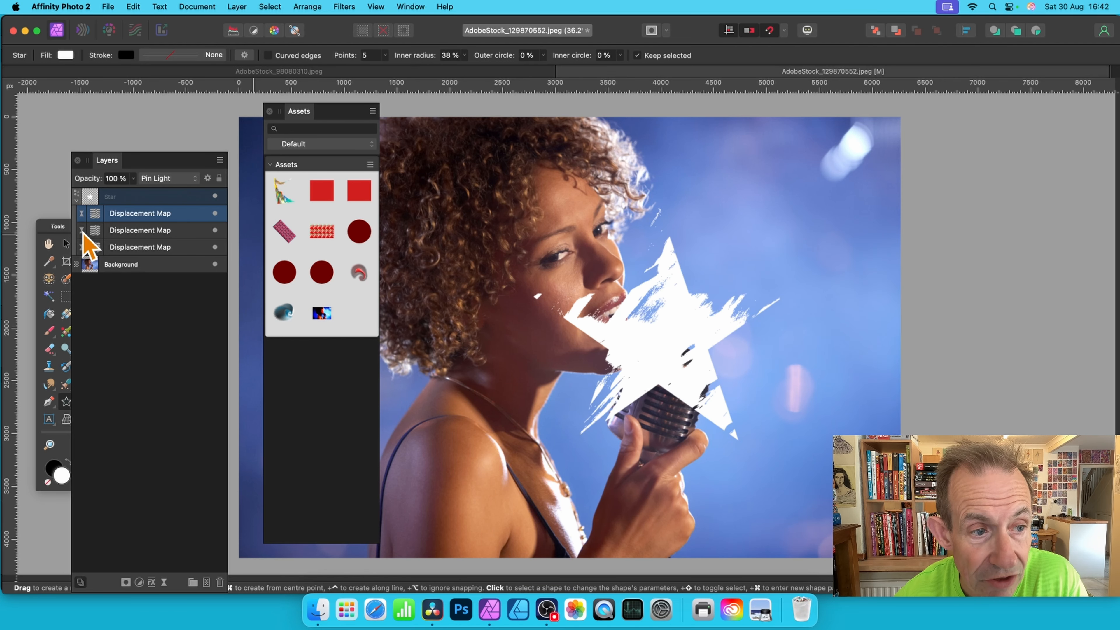
click(98, 234)
double_click(98, 233)
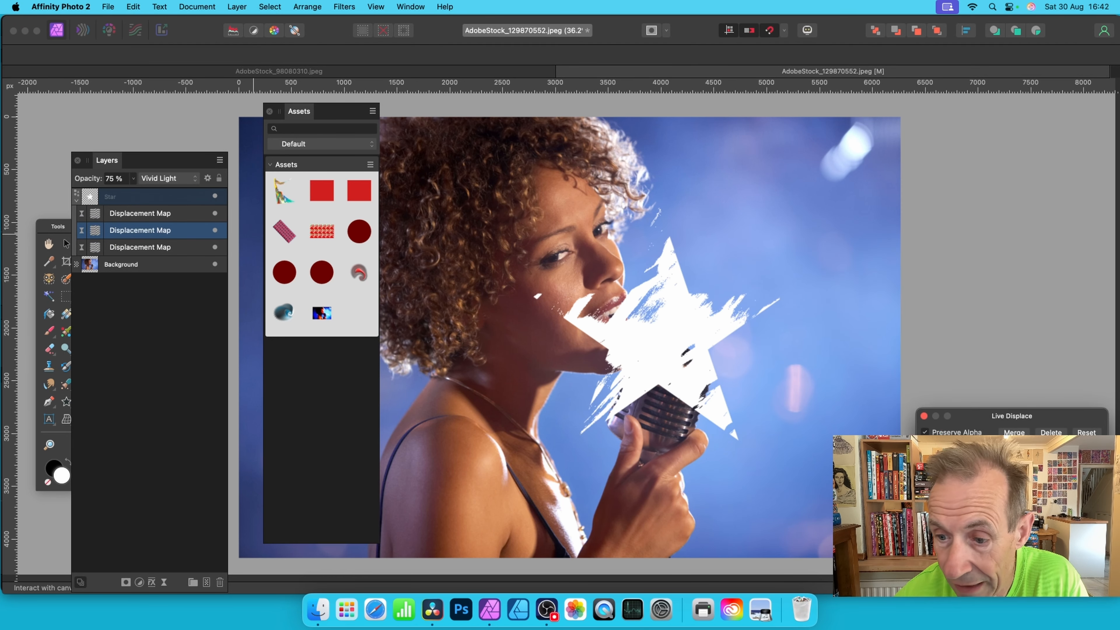
click(713, 287)
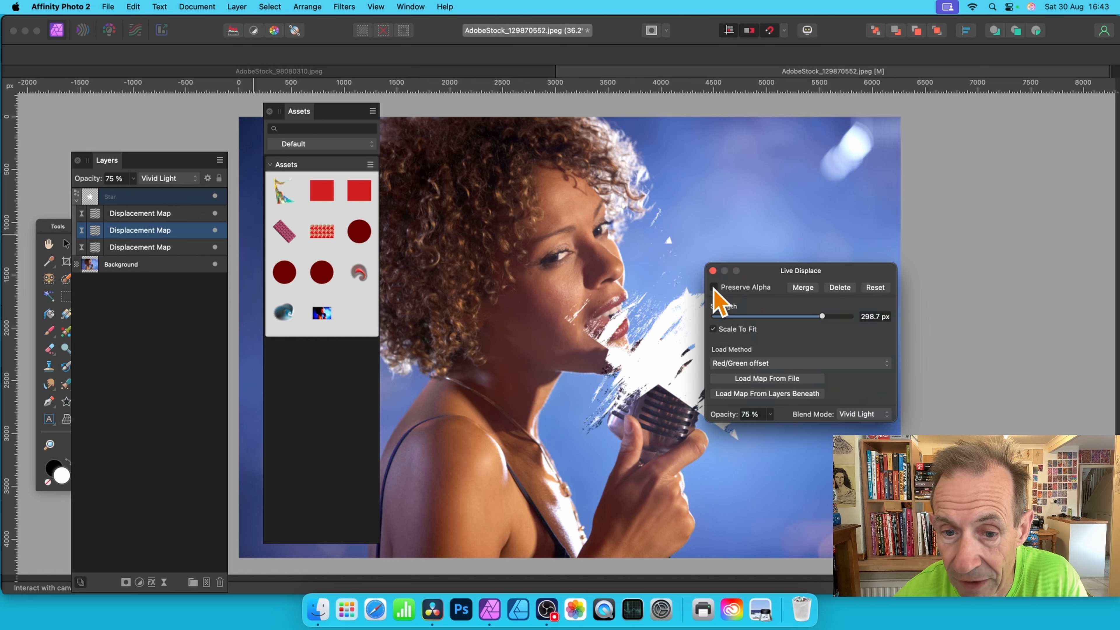
click(713, 271)
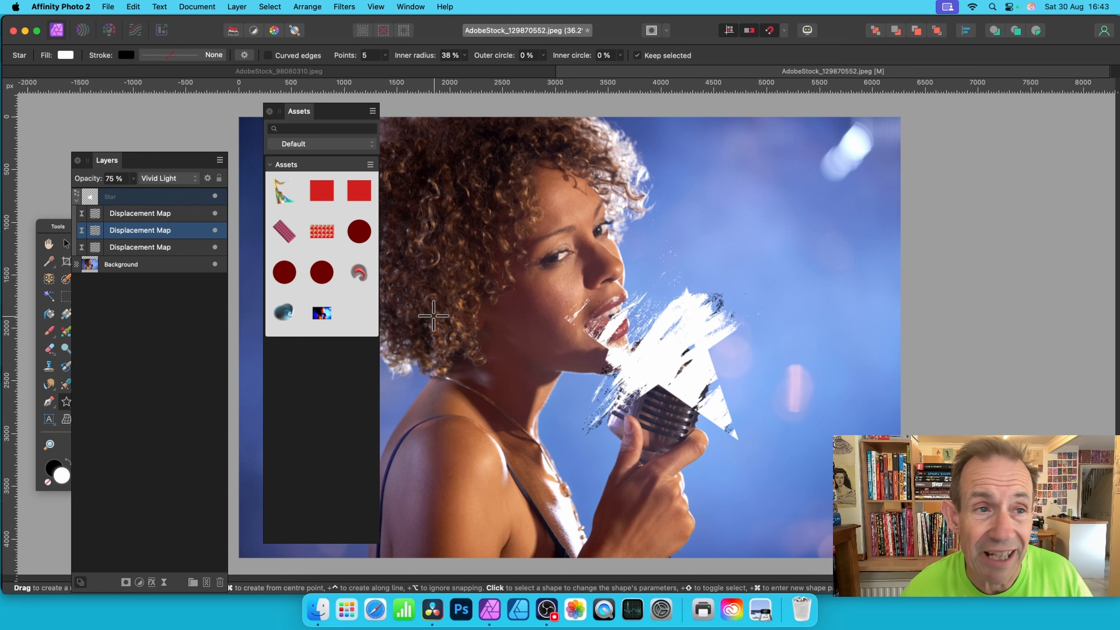
click(115, 7)
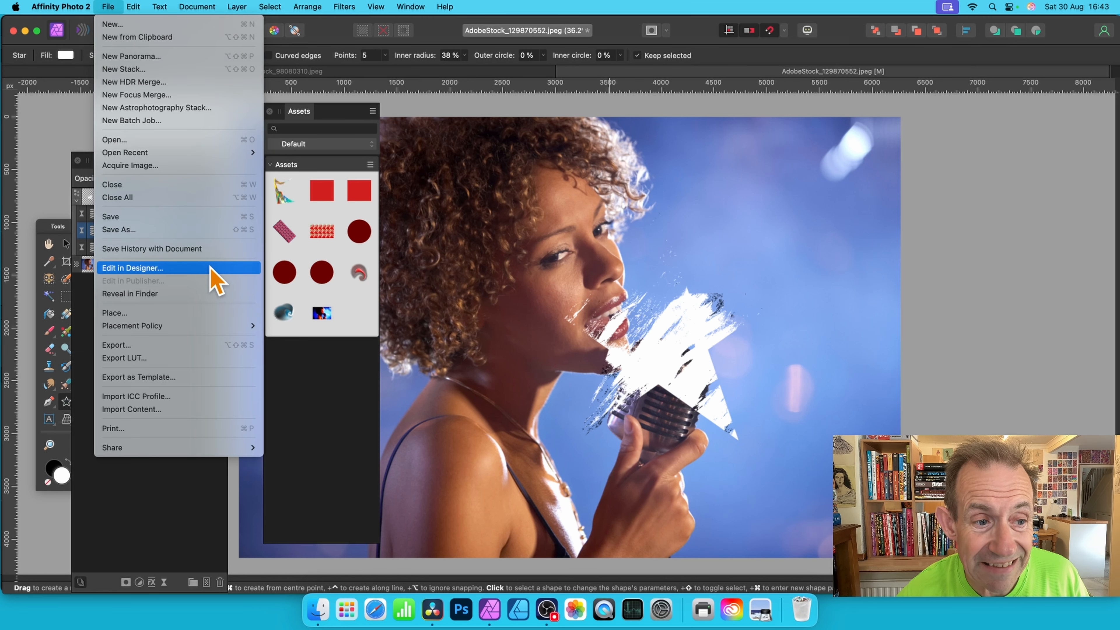
click(681, 314)
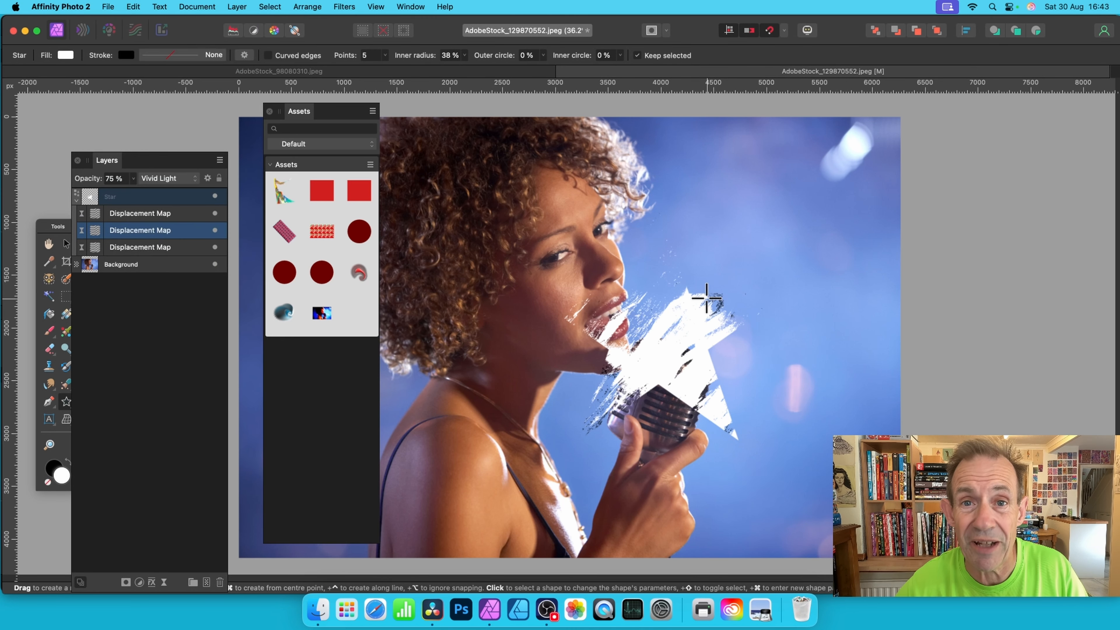